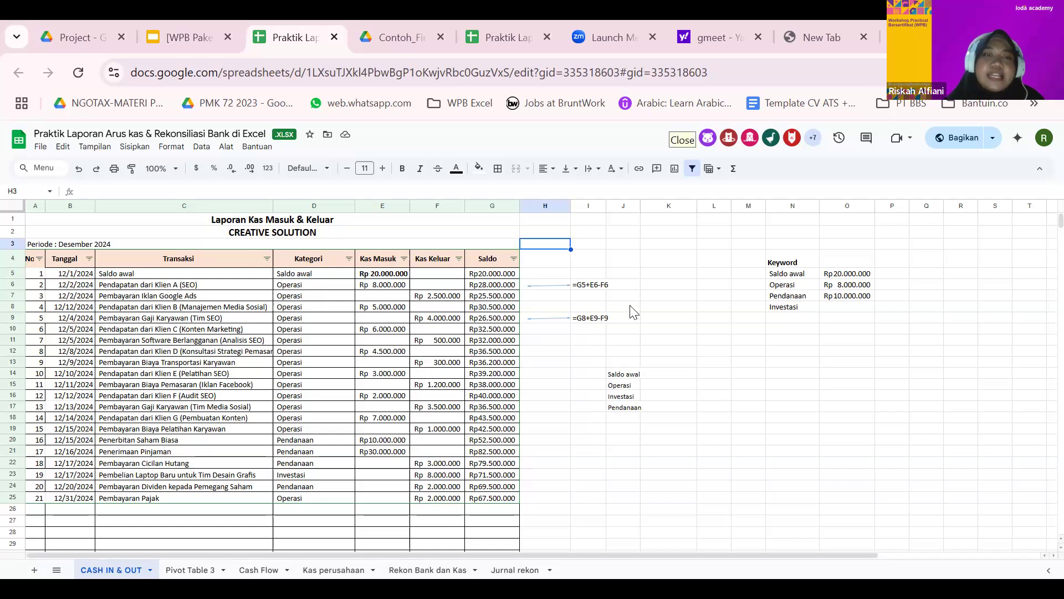
pyautogui.click(792, 385)
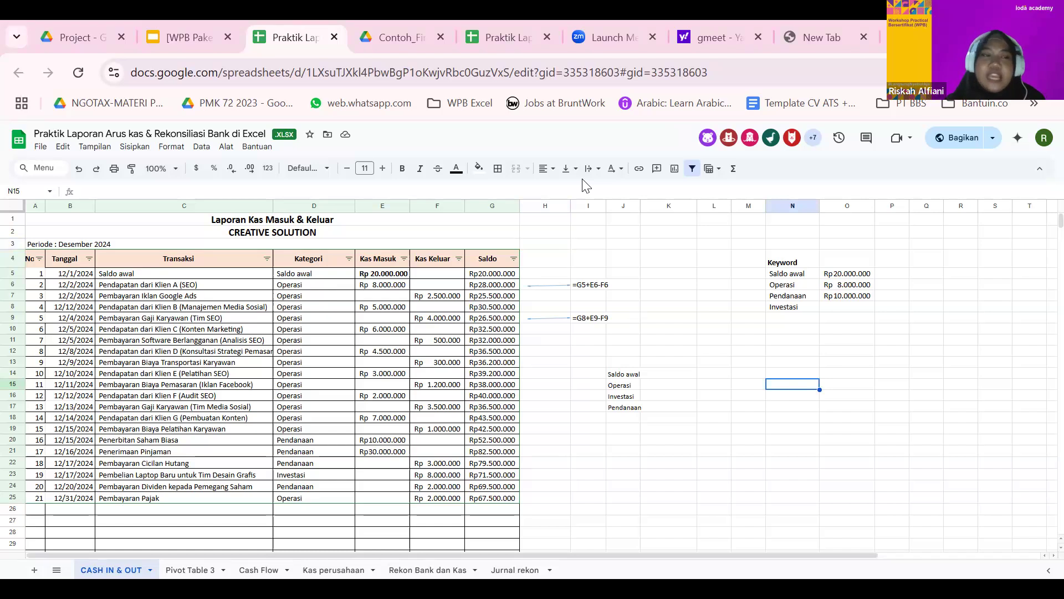
pyautogui.click(40, 148)
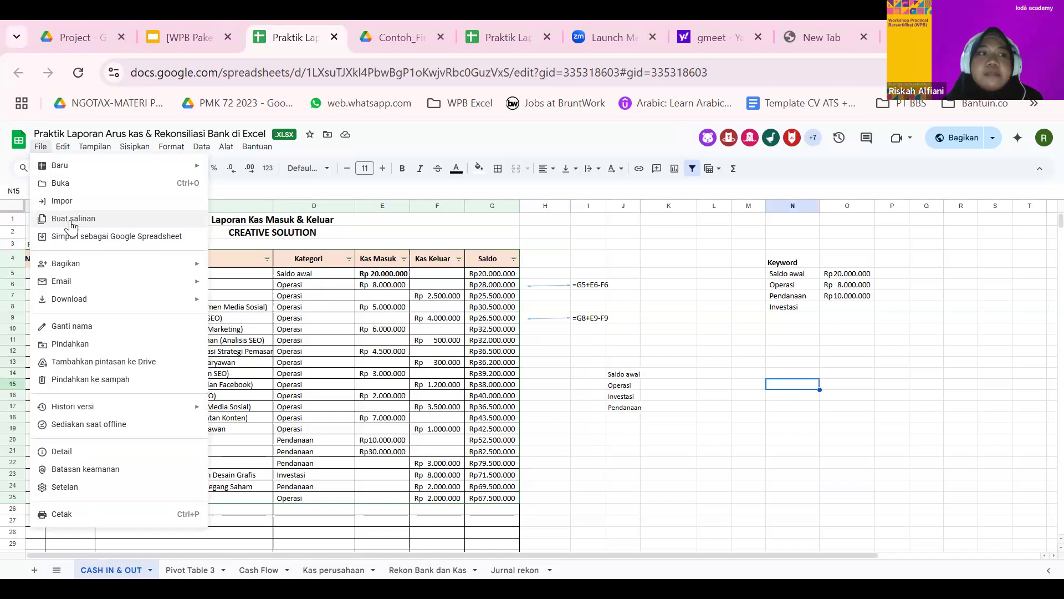
pyautogui.click(565, 368)
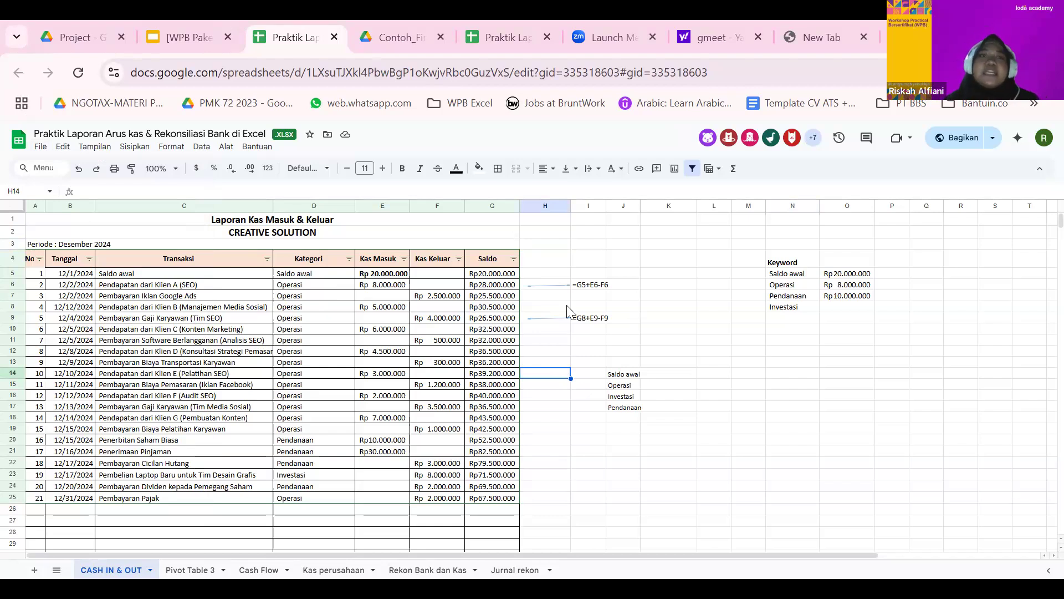
pyautogui.click(661, 332)
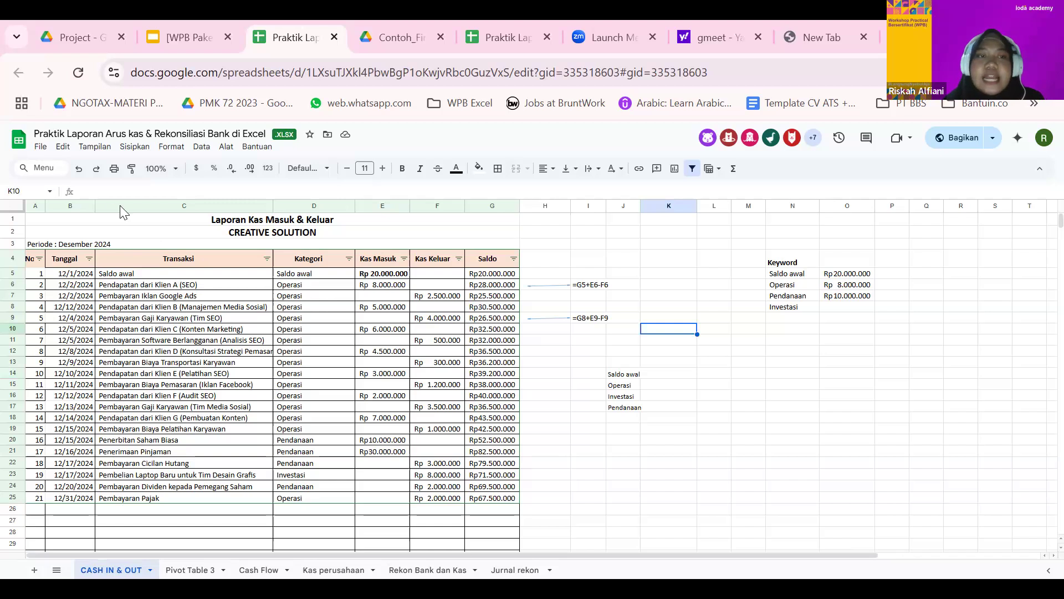
pyautogui.click(214, 240)
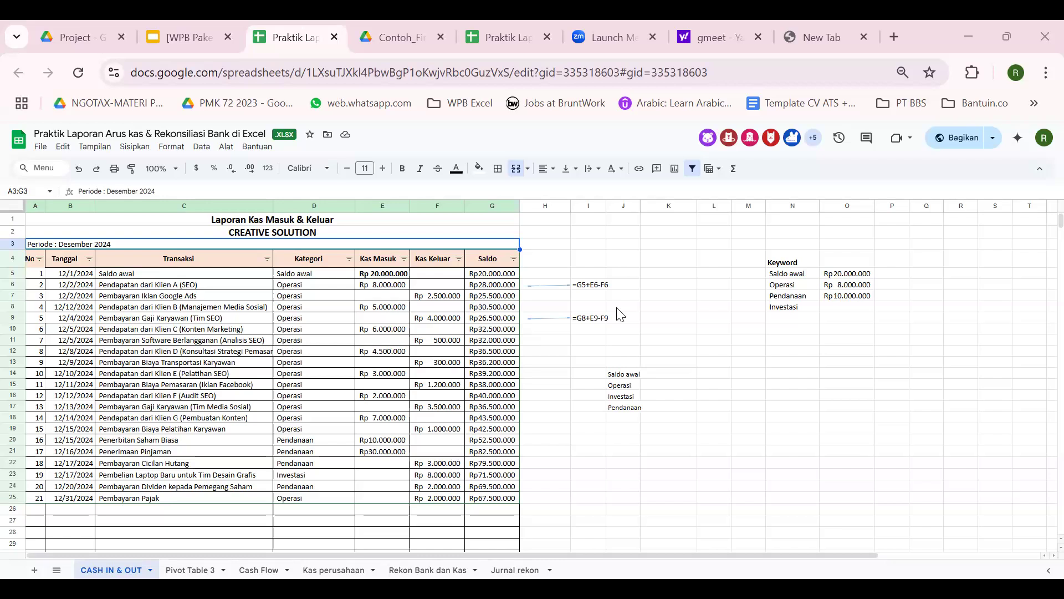
pyautogui.hotkey('ctrl', '-')
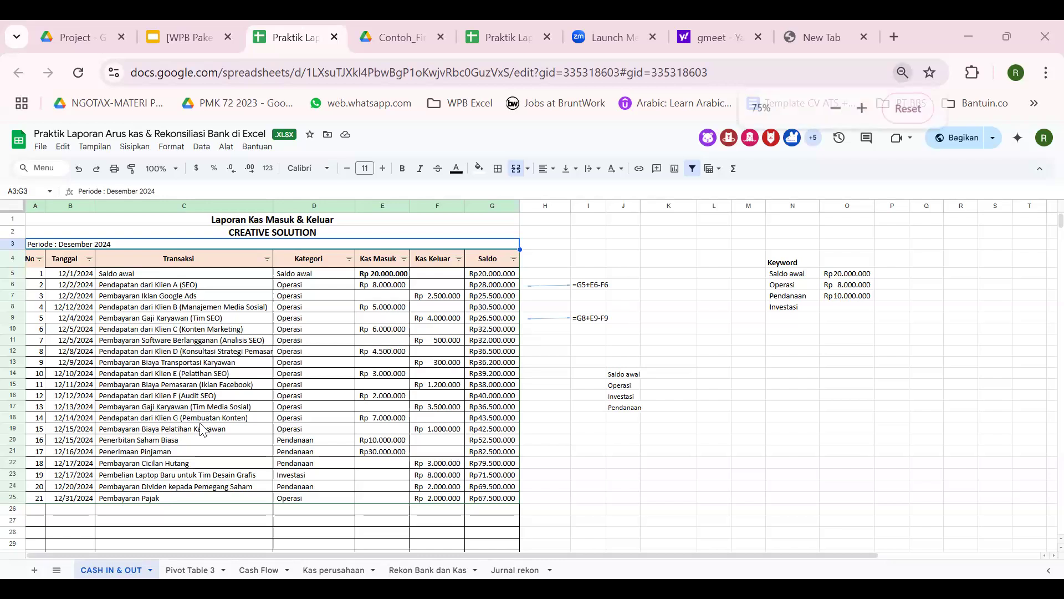
pyautogui.hotkey('ctrl', '+')
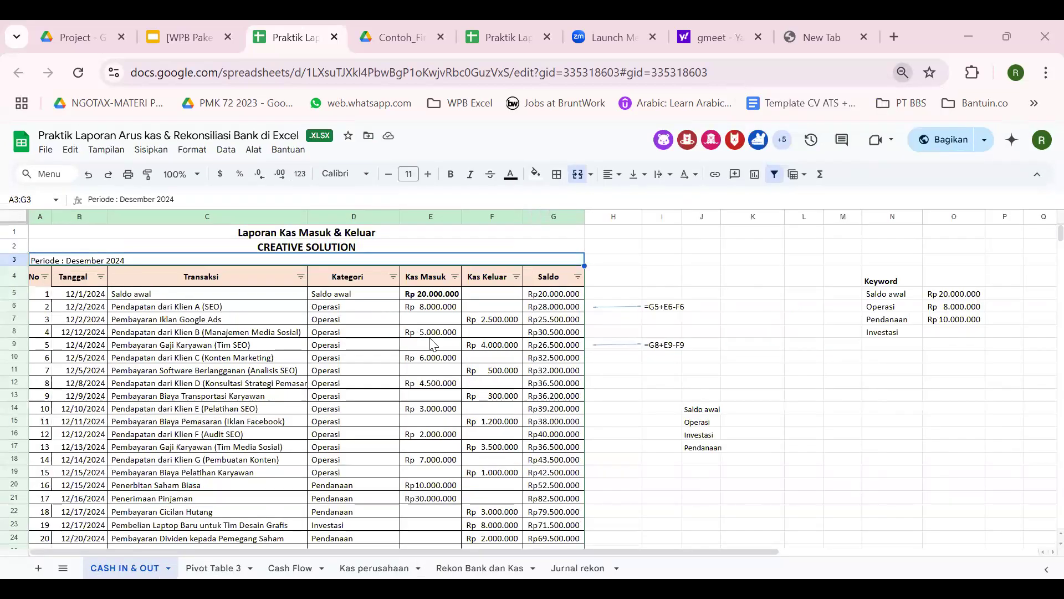
pyautogui.scroll(-2, 445, 364)
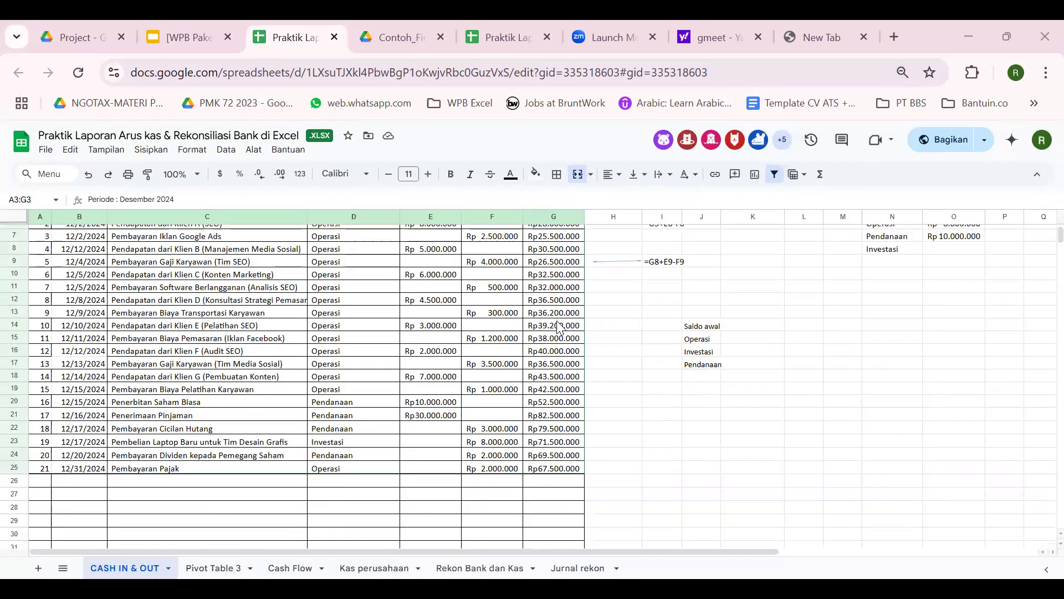
pyautogui.scroll(2, 566, 247)
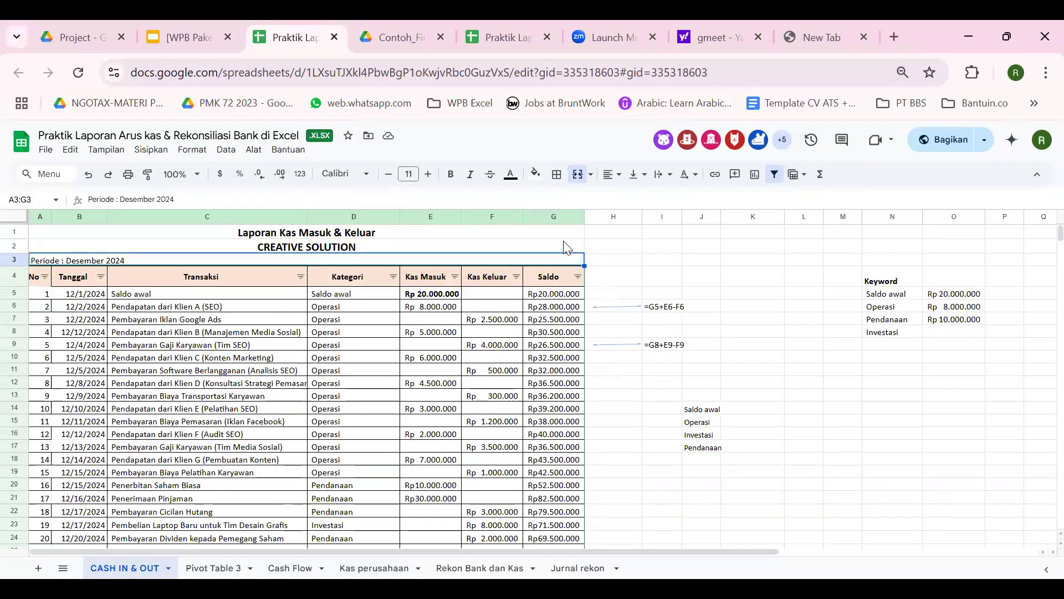
pyautogui.click(589, 247)
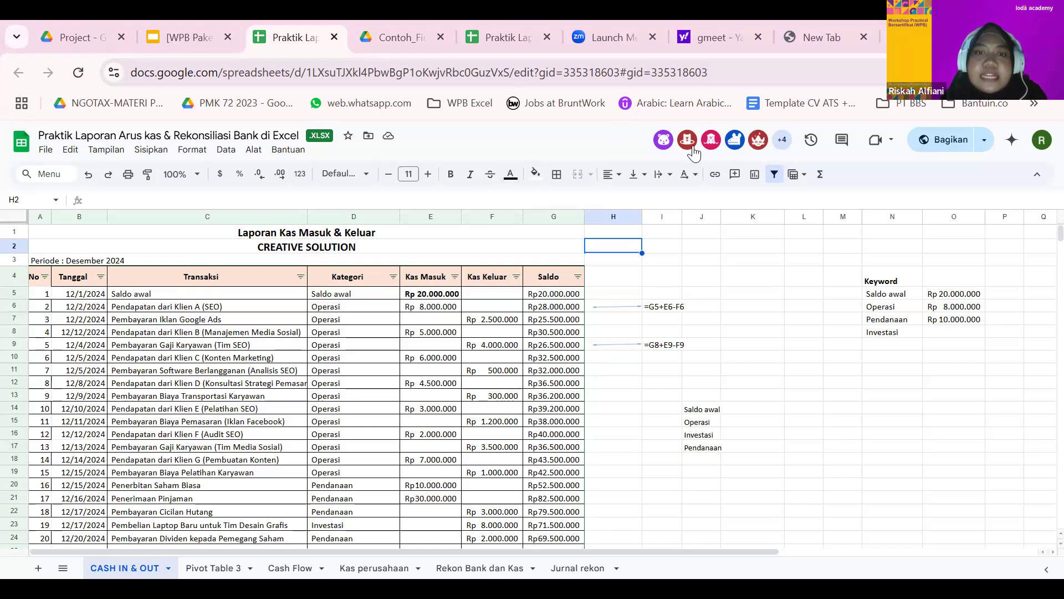
pyautogui.scroll(-2, 327, 374)
pyautogui.scroll(2, 327, 374)
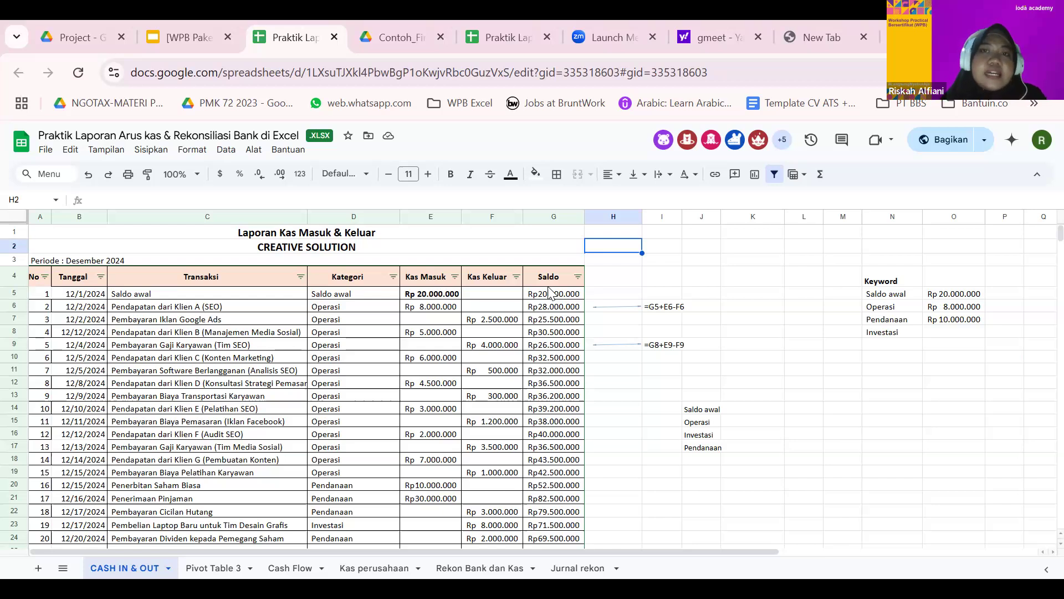
pyautogui.click(657, 358)
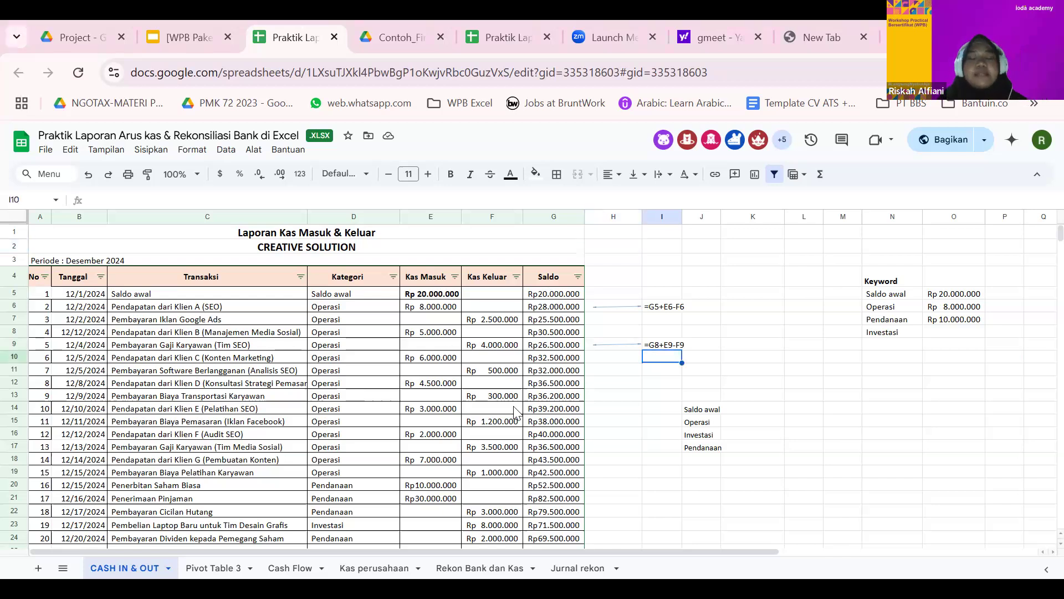
pyautogui.click(582, 396)
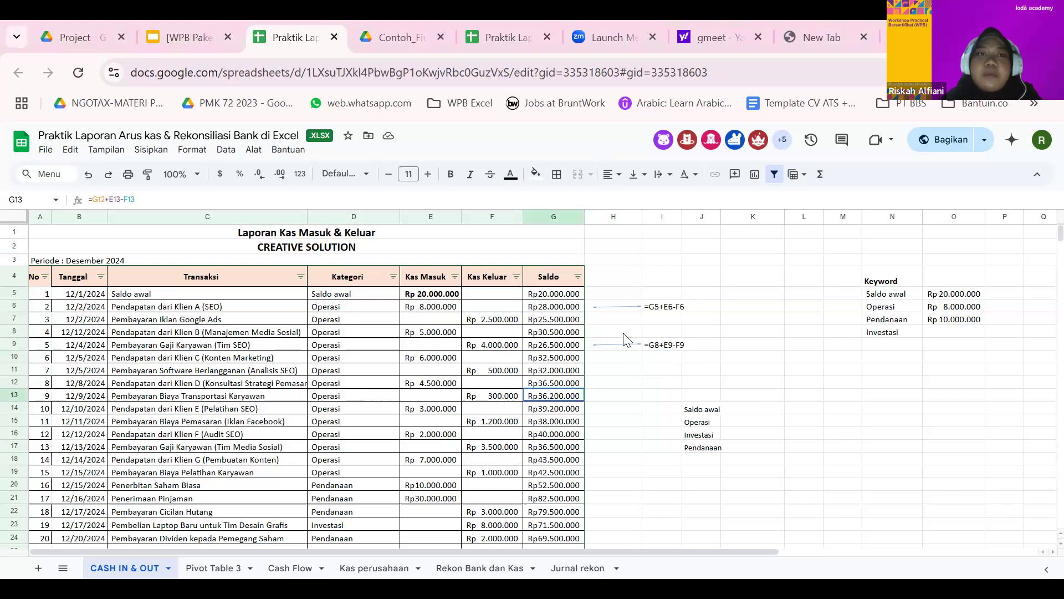
pyautogui.click(613, 413)
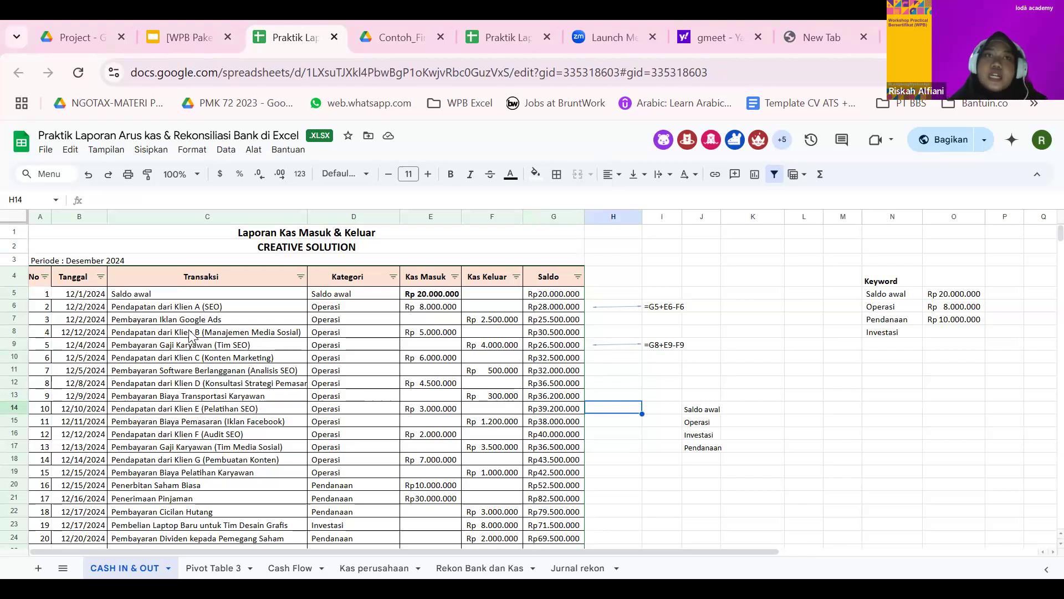
# Step: Review the report title and the Tanggal and Transaksi columns of the cash in and out table
pyautogui.click(281, 236)
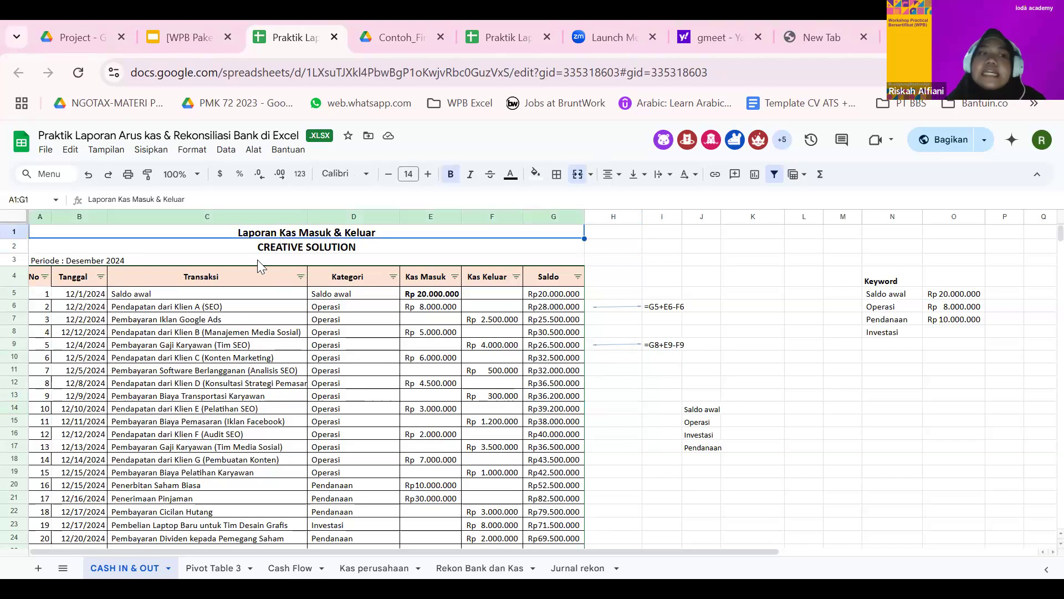
pyautogui.click(227, 319)
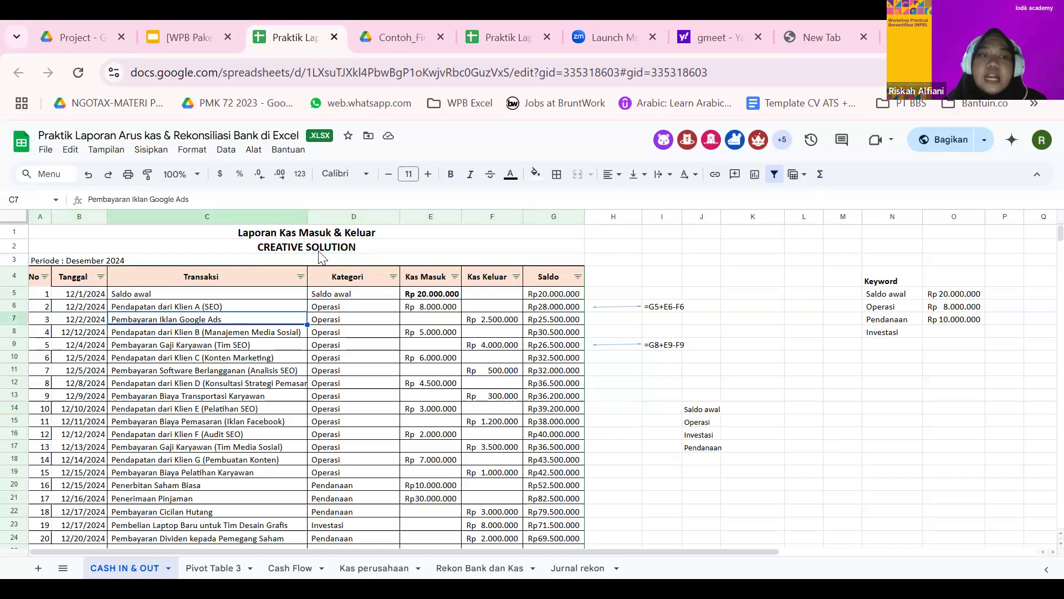
pyautogui.click(125, 295)
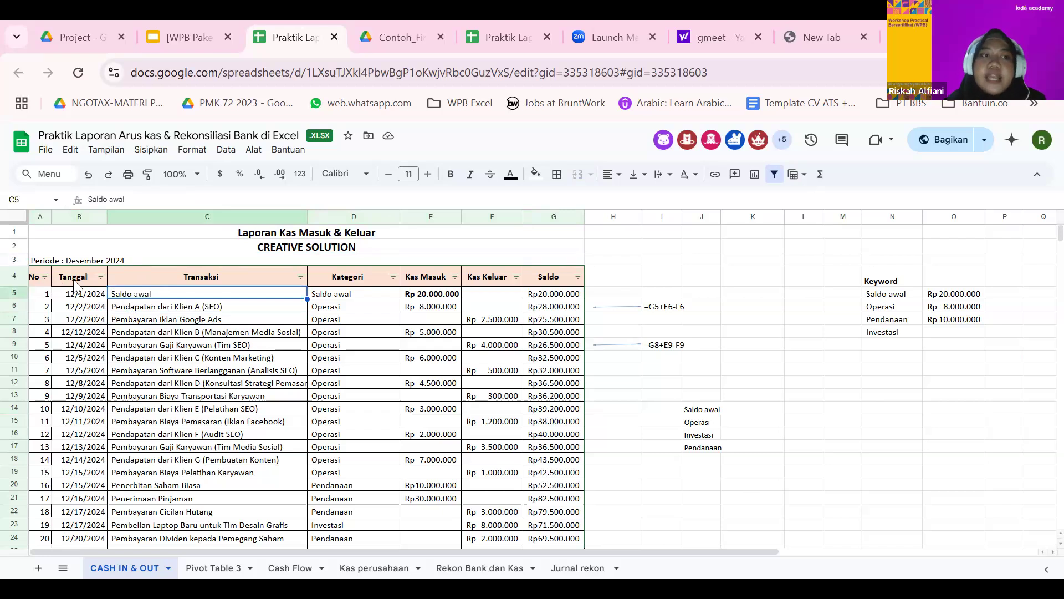
pyautogui.click(100, 277)
pyautogui.press('Escape')
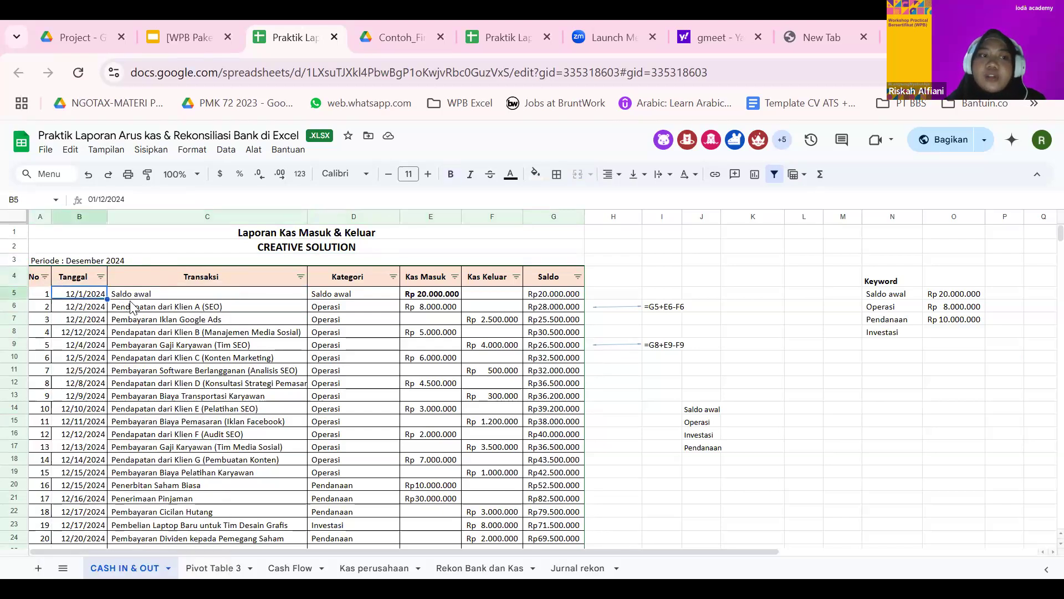
pyautogui.click(131, 307)
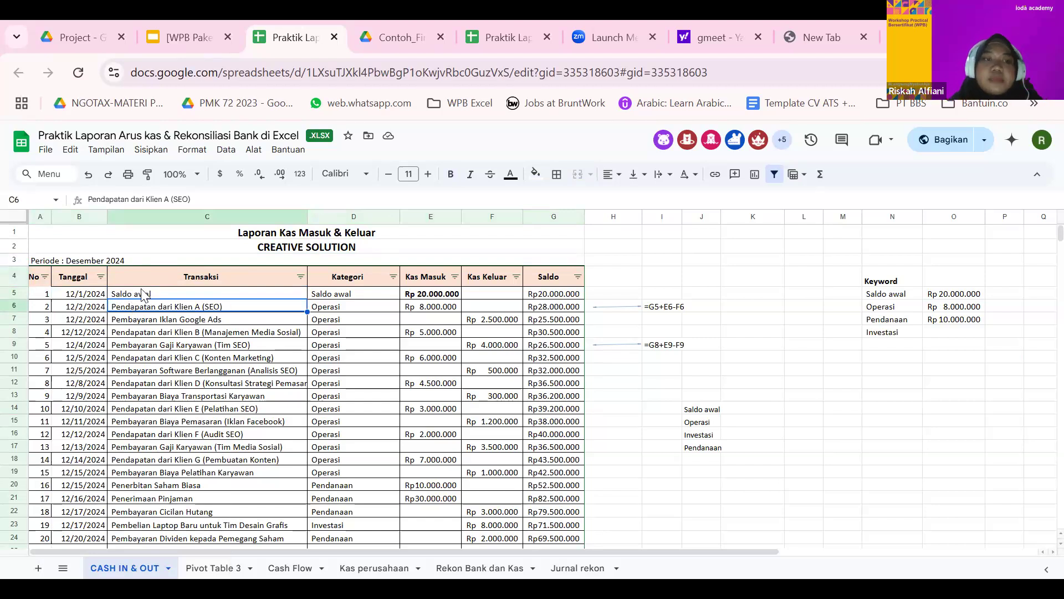
pyautogui.click(138, 295)
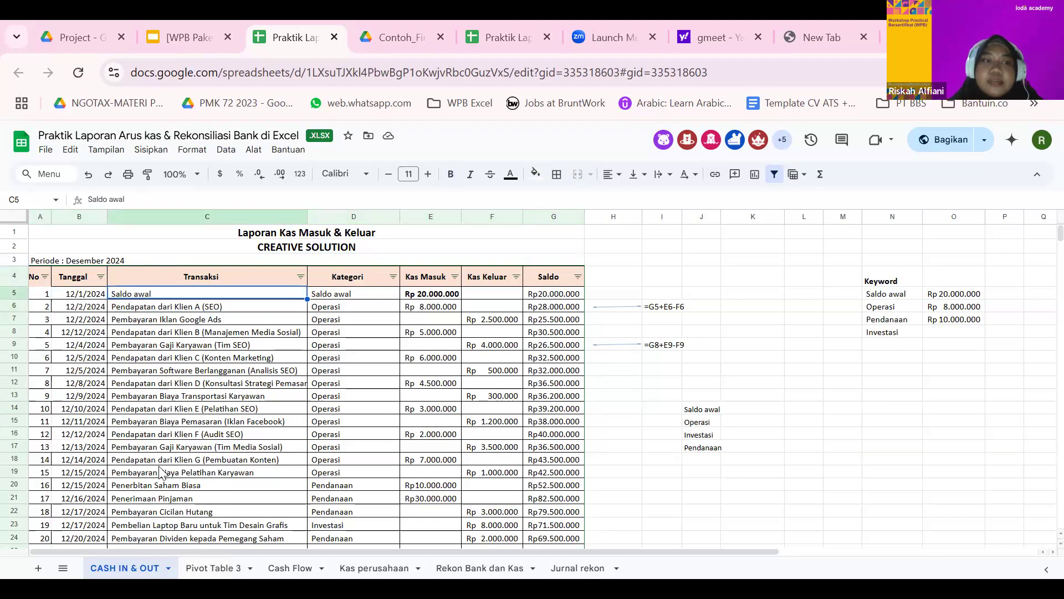
pyautogui.click(156, 217)
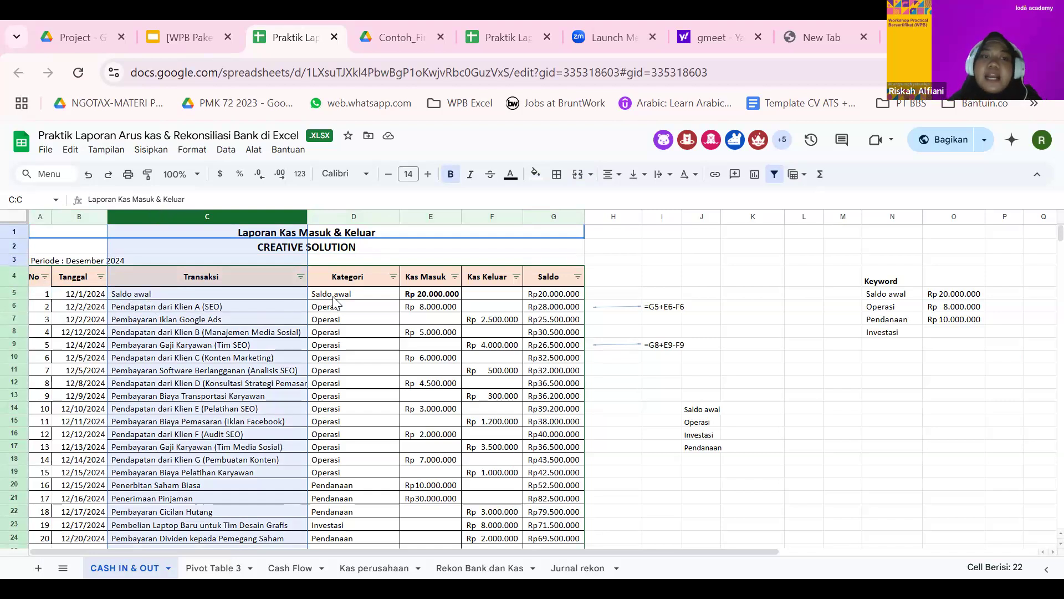
pyautogui.click(274, 295)
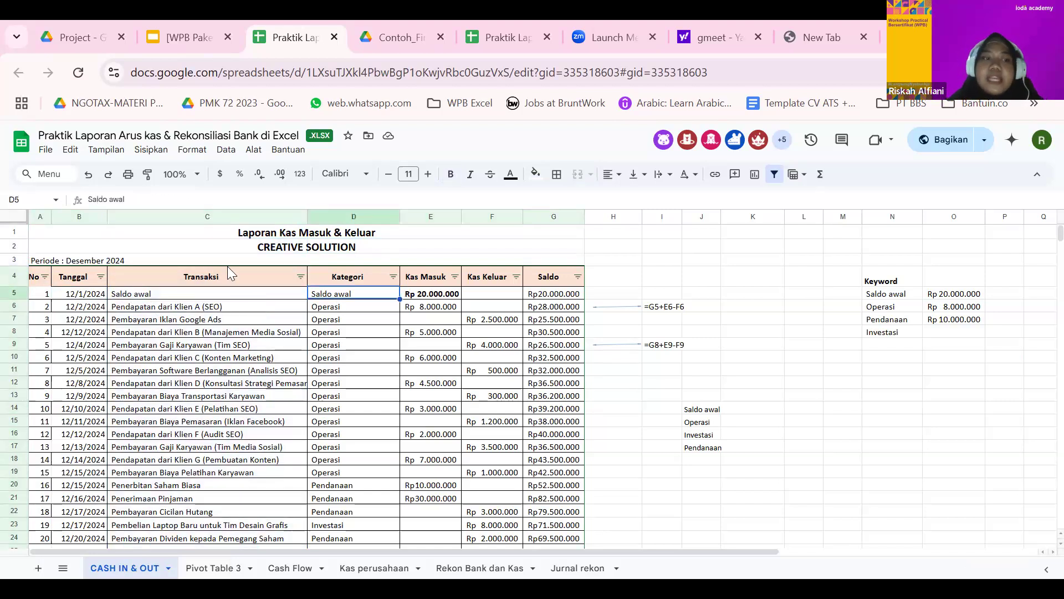
pyautogui.scroll(-3, 230, 316)
pyautogui.scroll(-3, 229, 316)
pyautogui.scroll(6, 191, 318)
pyautogui.scroll(-5, 186, 473)
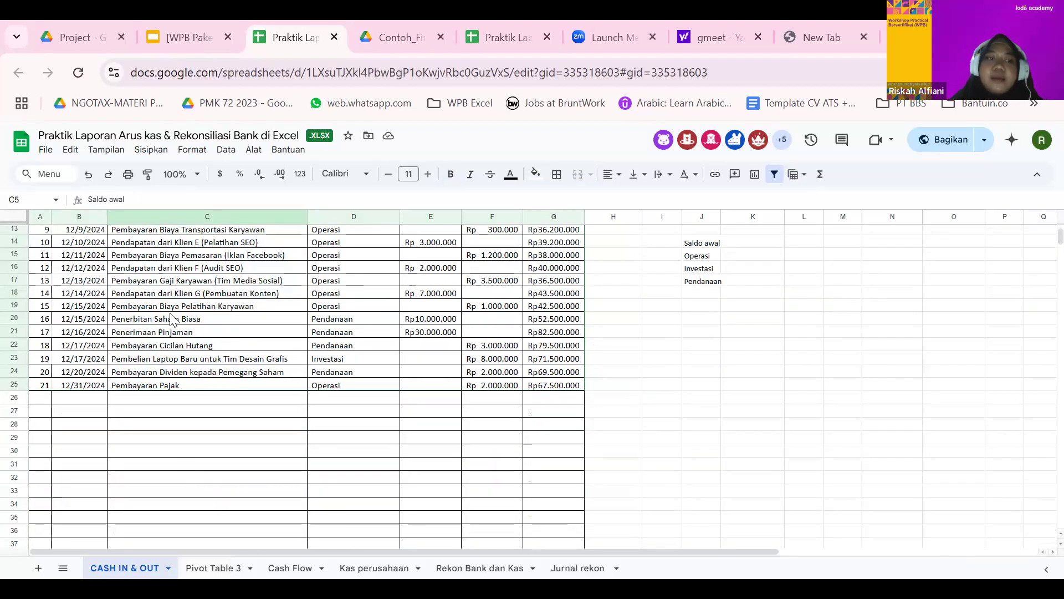
pyautogui.scroll(5, 174, 350)
pyautogui.click(173, 349)
pyautogui.click(189, 438)
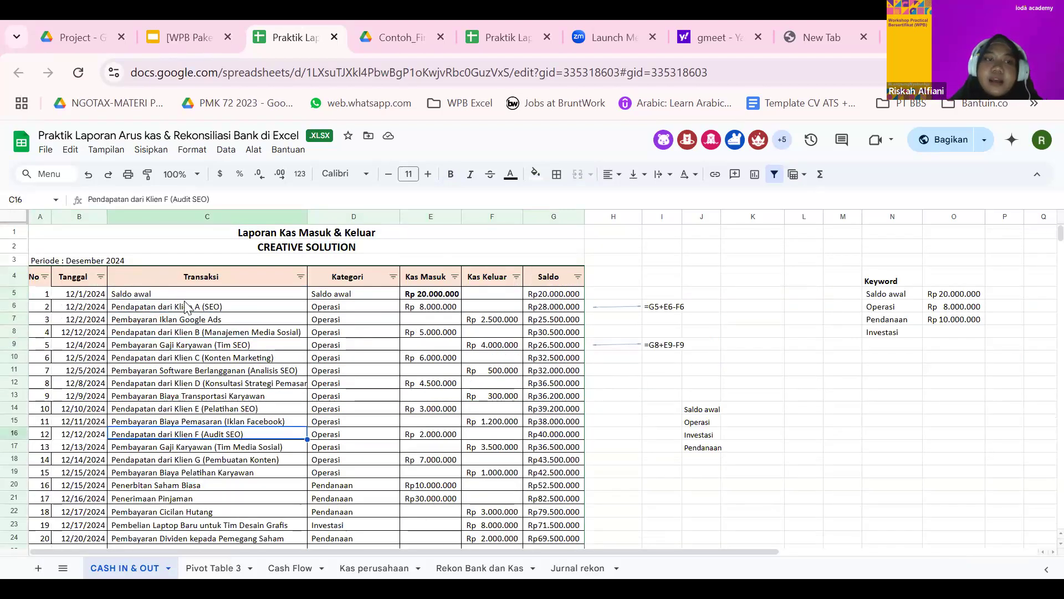
# Step: Examine the Kategori column down to the empty cells D26:D31, and the category names in the Keyword list
pyautogui.click(342, 274)
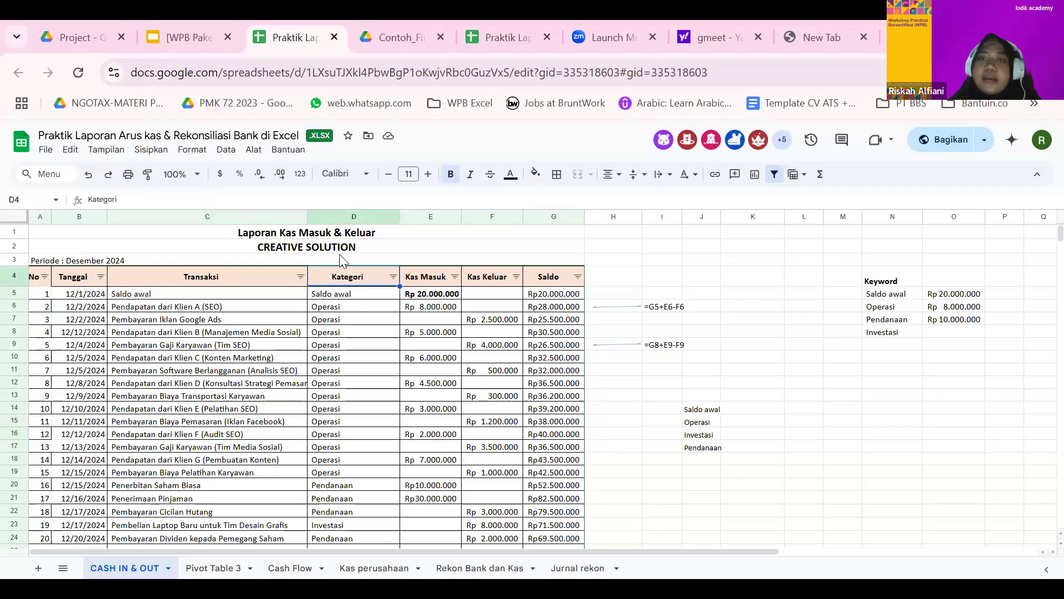
pyautogui.press('Down')
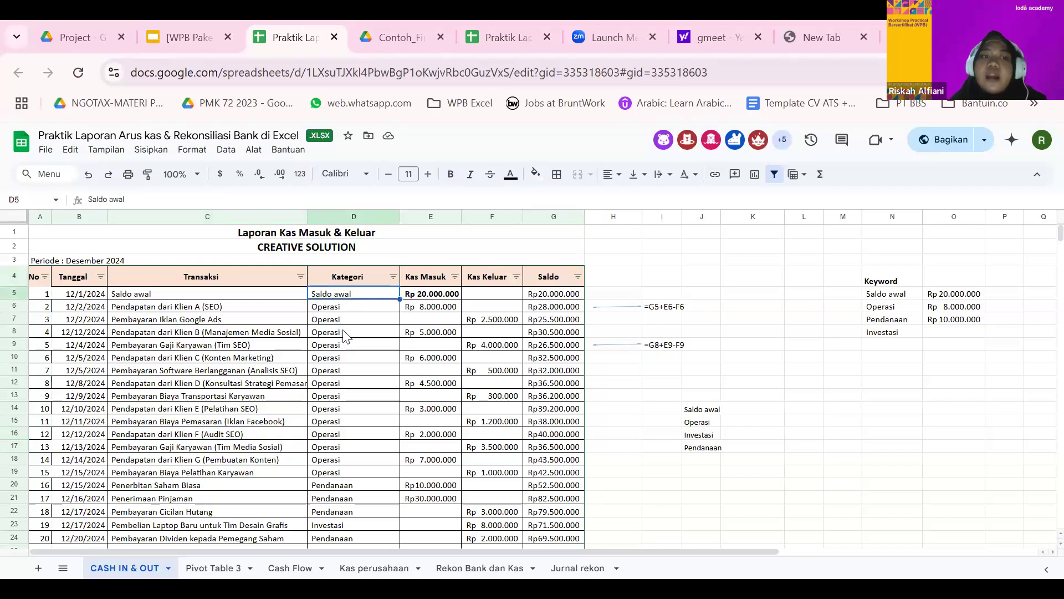
pyautogui.press('Down')
pyautogui.press('Down')
pyautogui.press('Down')
pyautogui.scroll(-3, 355, 386)
pyautogui.click(355, 386)
pyautogui.scroll(4, 355, 386)
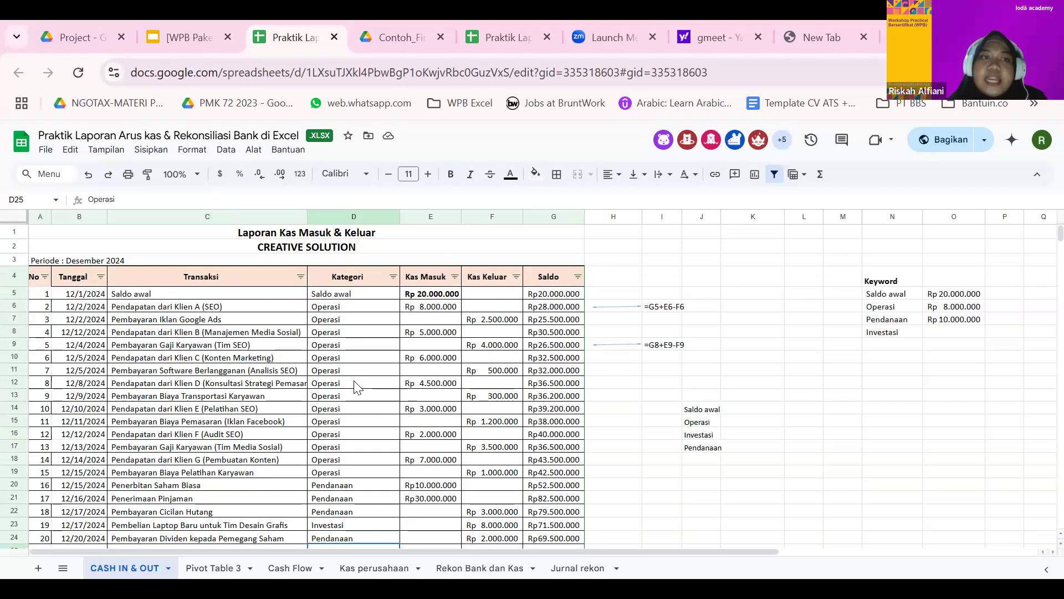
pyautogui.scroll(-5, 355, 387)
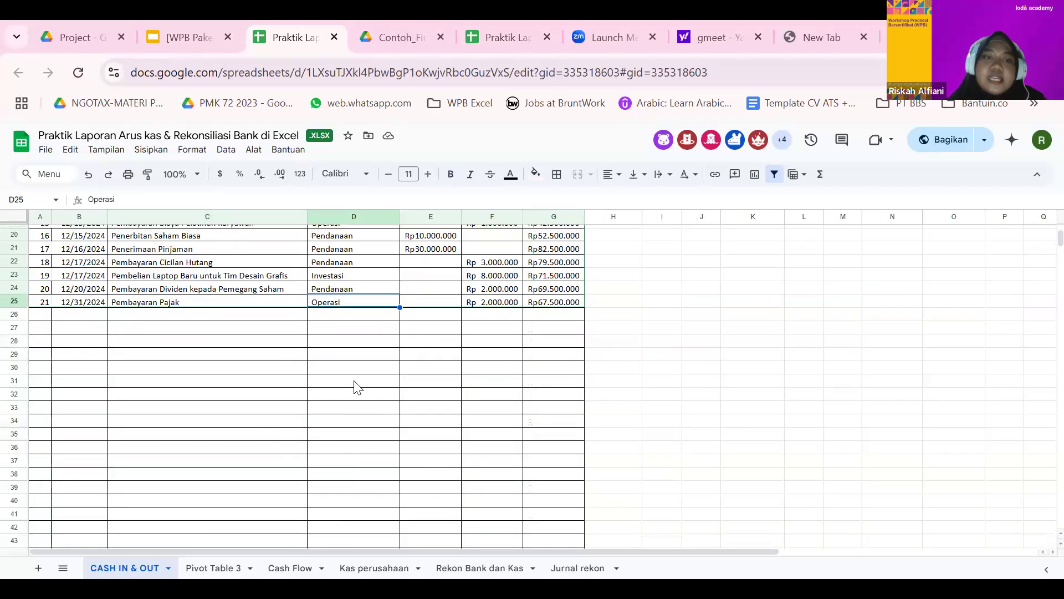
pyautogui.click(351, 320)
pyautogui.hotkey('shift', 'Down')
pyautogui.hotkey('shift', 'Down')
pyautogui.hotkey('shift', 'Down')
pyautogui.hotkey('shift', 'Down')
pyautogui.hotkey('shift', 'Down')
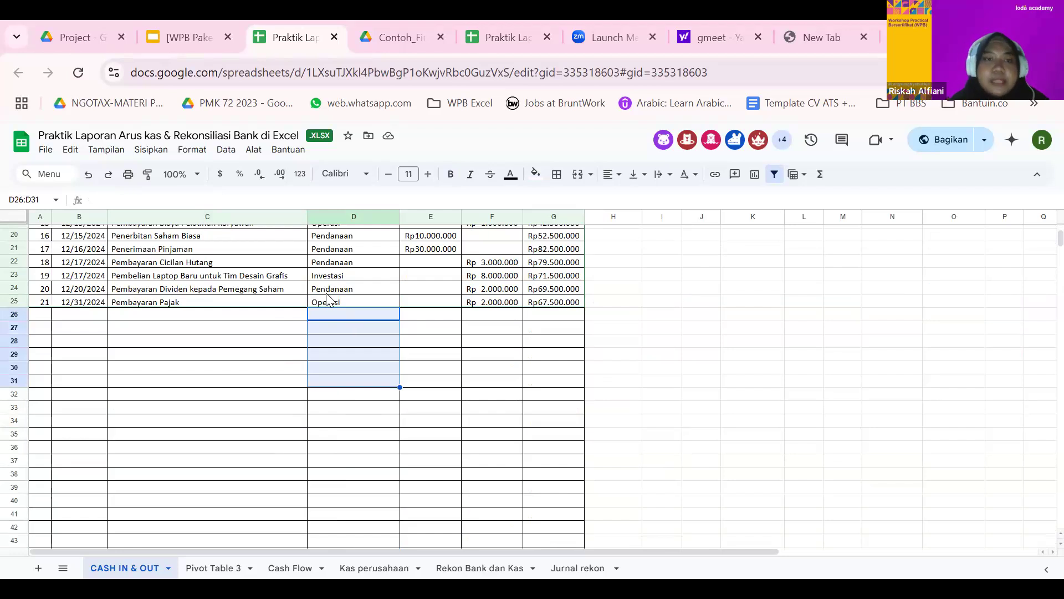
pyautogui.scroll(5, 330, 299)
pyautogui.click(329, 298)
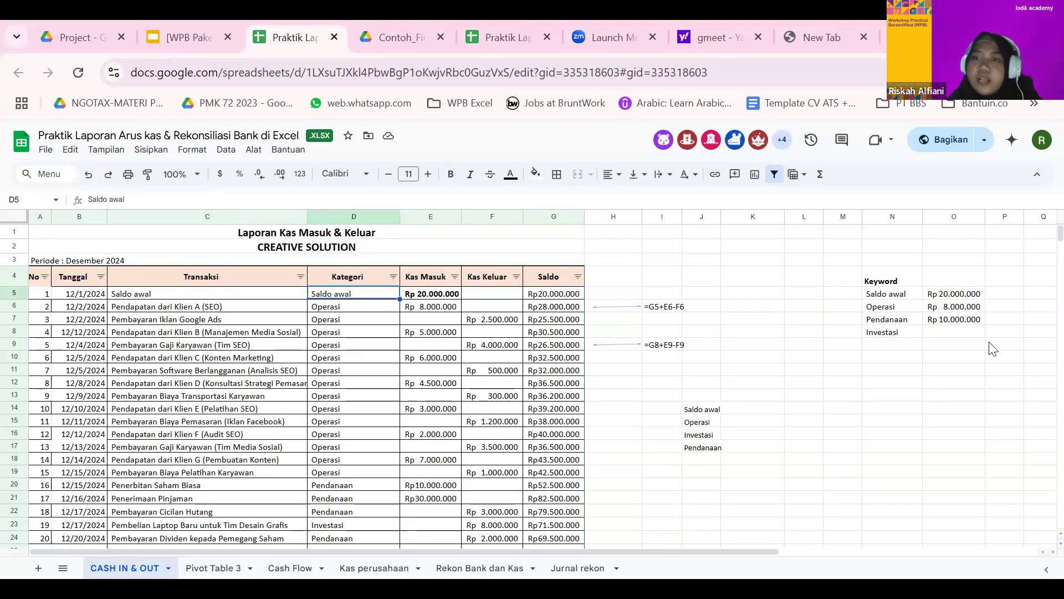
pyautogui.moveTo(887, 294); pyautogui.dragTo(893, 333)
pyautogui.click(894, 332)
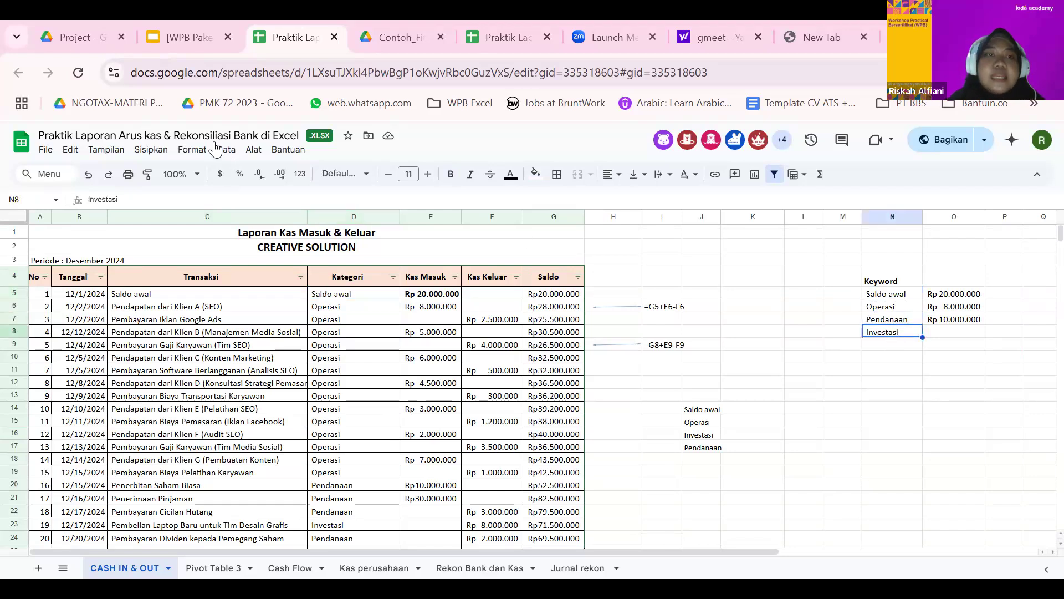
# Step: Insert a dropdown in the Kategori cells D5:D7 with the items Operasi and Saldo awal
pyautogui.click(348, 300)
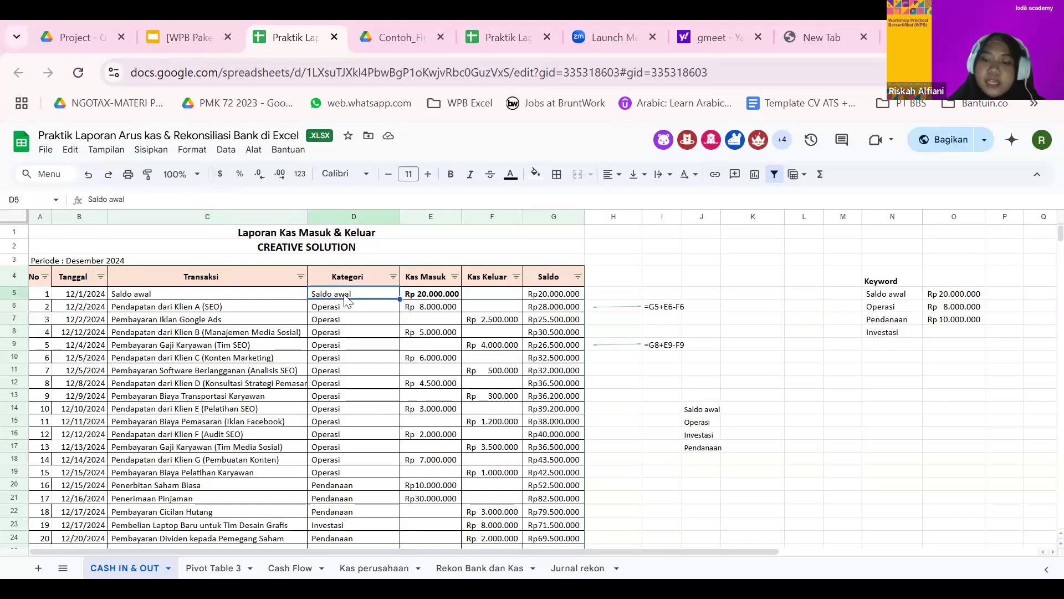
pyautogui.hotkey('shift', 'Down')
pyautogui.hotkey('shift', 'Down')
pyautogui.hotkey('shift', 'Down')
pyautogui.hotkey('shift', 'Down')
pyautogui.hotkey('shift', 'Down')
pyautogui.hotkey('shift', 'Down')
pyautogui.hotkey('shift', 'Down')
pyautogui.hotkey('shift', 'Down')
pyautogui.hotkey('shift', 'Down')
pyautogui.hotkey('shift', 'Down')
pyautogui.hotkey('shift', 'Down')
pyautogui.hotkey('shift', 'Down')
pyautogui.hotkey('shift', 'Down')
pyautogui.hotkey('shift', 'Down')
pyautogui.hotkey('shift', 'Down')
pyautogui.hotkey('shift', 'Down')
pyautogui.hotkey('shift', 'Down')
pyautogui.hotkey('shift', 'Down')
pyautogui.hotkey('shift', 'Down')
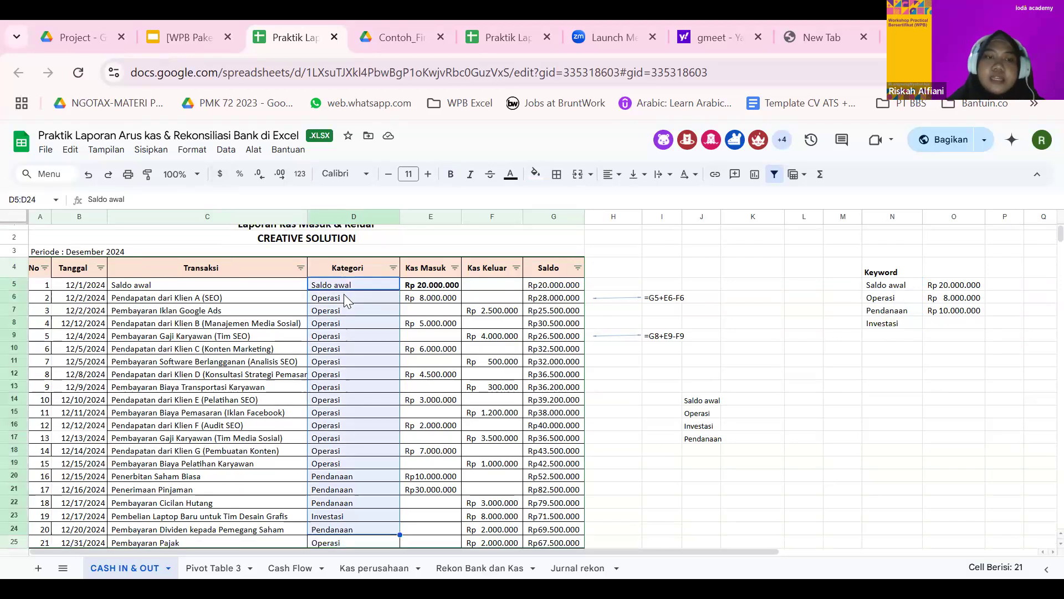
pyautogui.hotkey('shift', 'Up')
pyautogui.hotkey('shift', 'Up')
pyautogui.hotkey('shift', 'Up')
pyautogui.hotkey('shift', 'Up')
pyautogui.hotkey('shift', 'Up')
pyautogui.hotkey('shift', 'Up')
pyautogui.hotkey('shift', 'Up')
pyautogui.hotkey('shift', 'Up')
pyautogui.hotkey('shift', 'Up')
pyautogui.hotkey('shift', 'Up')
pyautogui.hotkey('shift', 'Up')
pyautogui.hotkey('shift', 'Up')
pyautogui.hotkey('shift', 'Up')
pyautogui.hotkey('shift', 'Up')
pyautogui.hotkey('shift', 'Up')
pyautogui.hotkey('shift', 'Up')
pyautogui.hotkey('shift', 'Up')
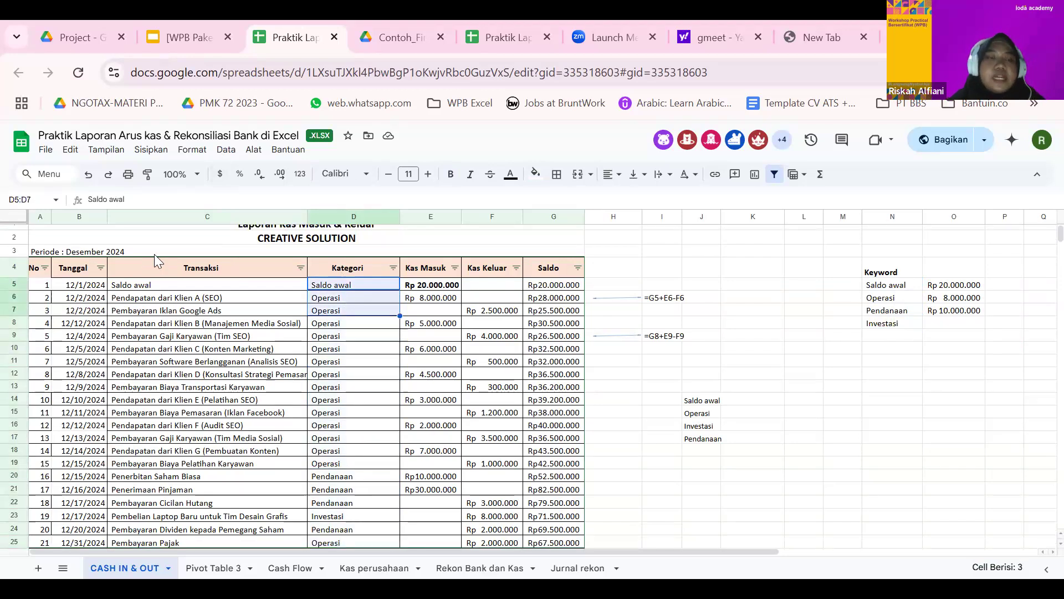
pyautogui.click(150, 150)
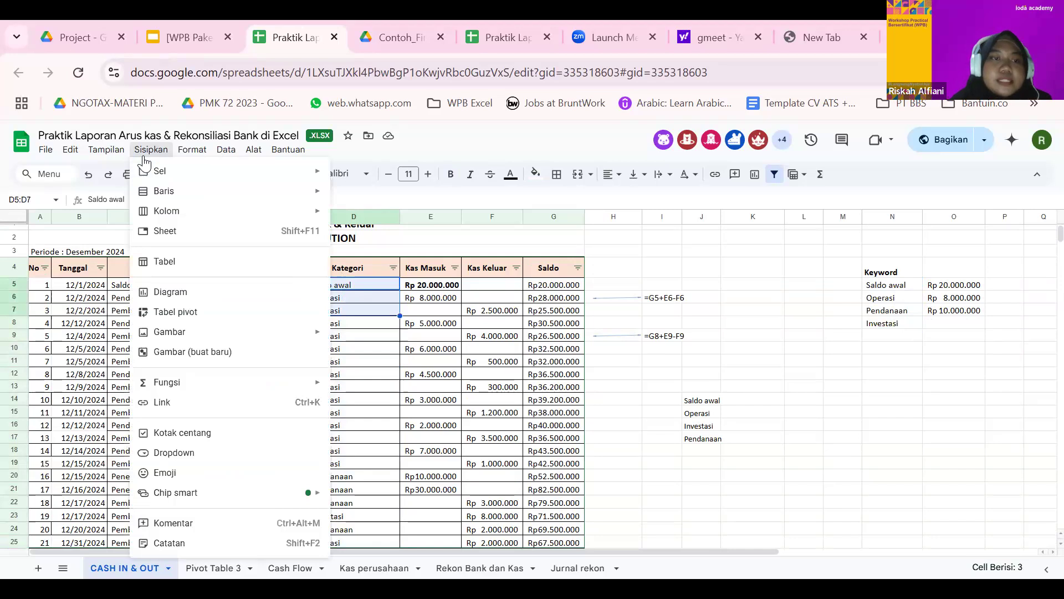
pyautogui.click(173, 452)
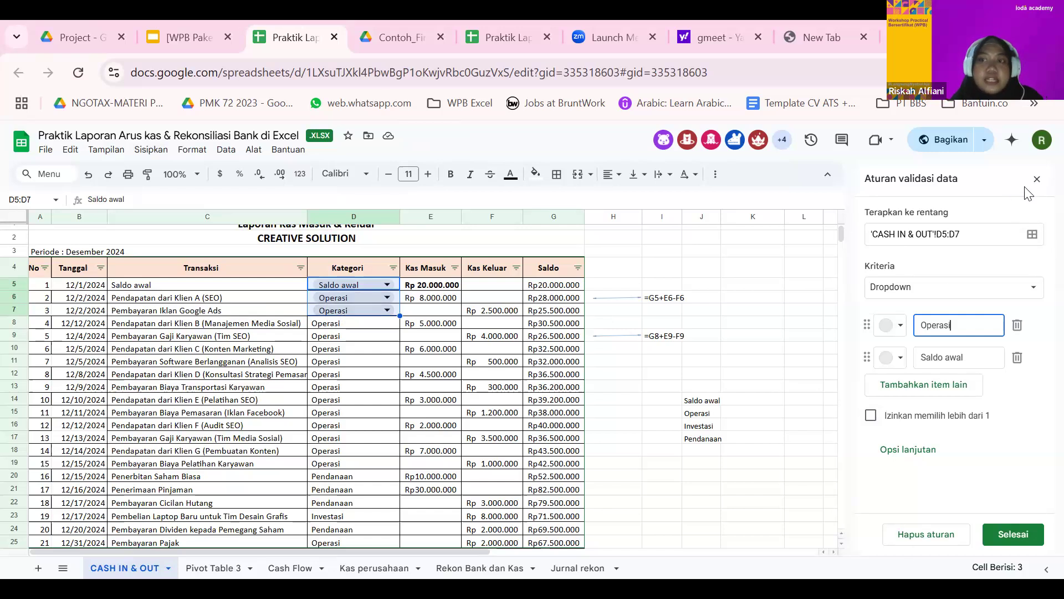
pyautogui.press('Escape')
# Step: Open the dropdown rule of cell D5 and check the category names in Keyword cells N5:N8
pyautogui.doubleClick(359, 286)
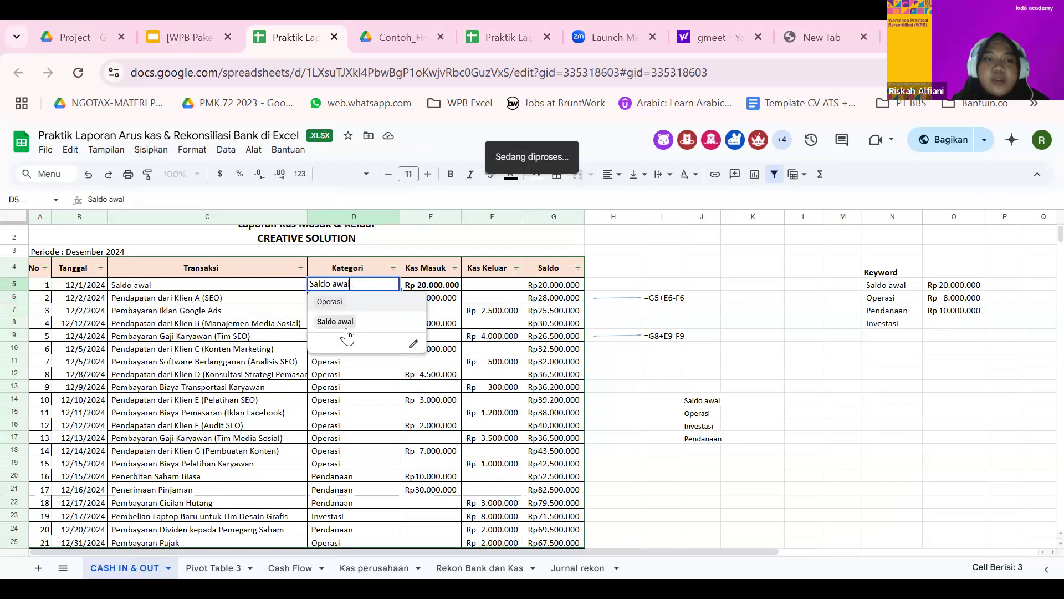
pyautogui.click(413, 345)
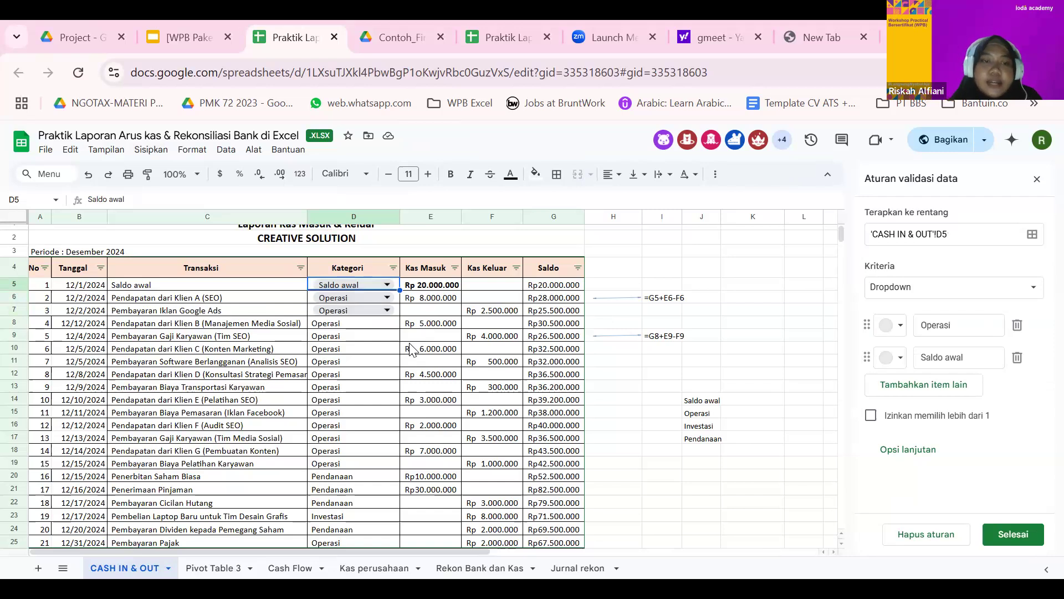
pyautogui.click(957, 234)
pyautogui.click(1032, 234)
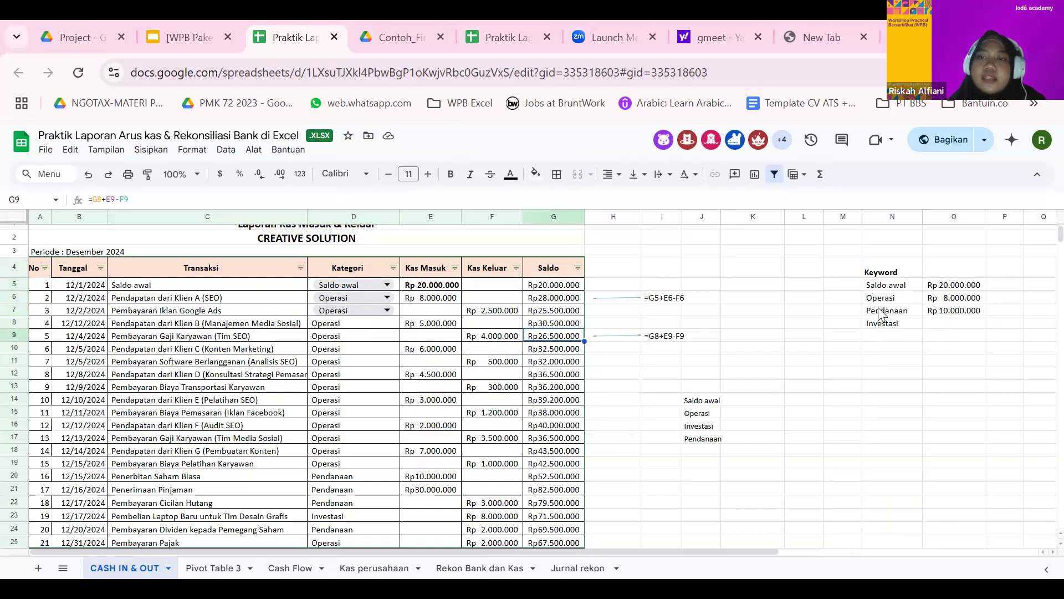
pyautogui.moveTo(879, 308); pyautogui.dragTo(884, 287)
pyautogui.click(885, 290)
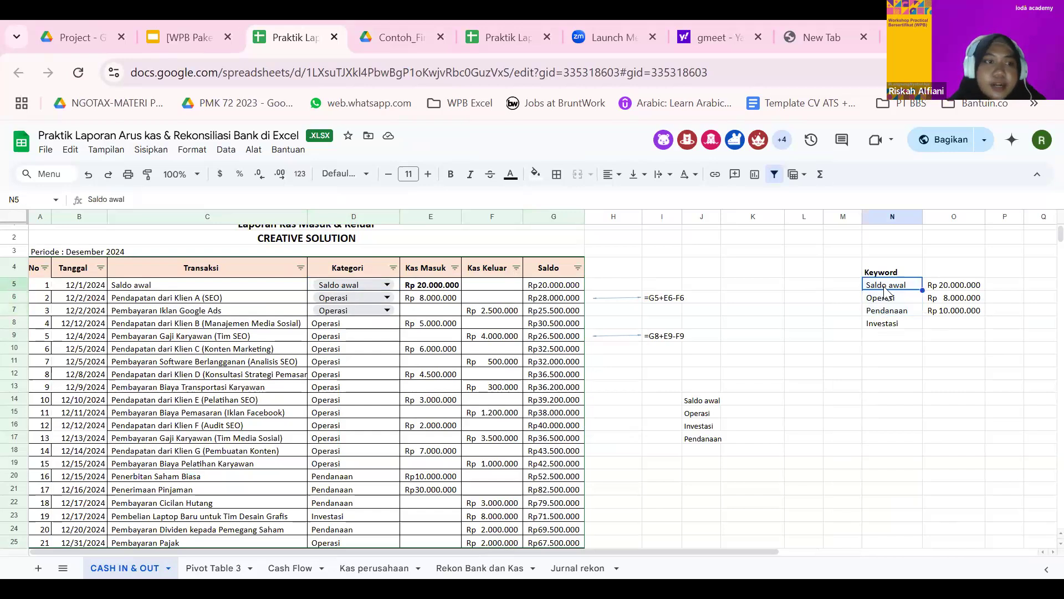
pyautogui.keyDown('shift'); pyautogui.click(889, 325); pyautogui.keyUp('shift')
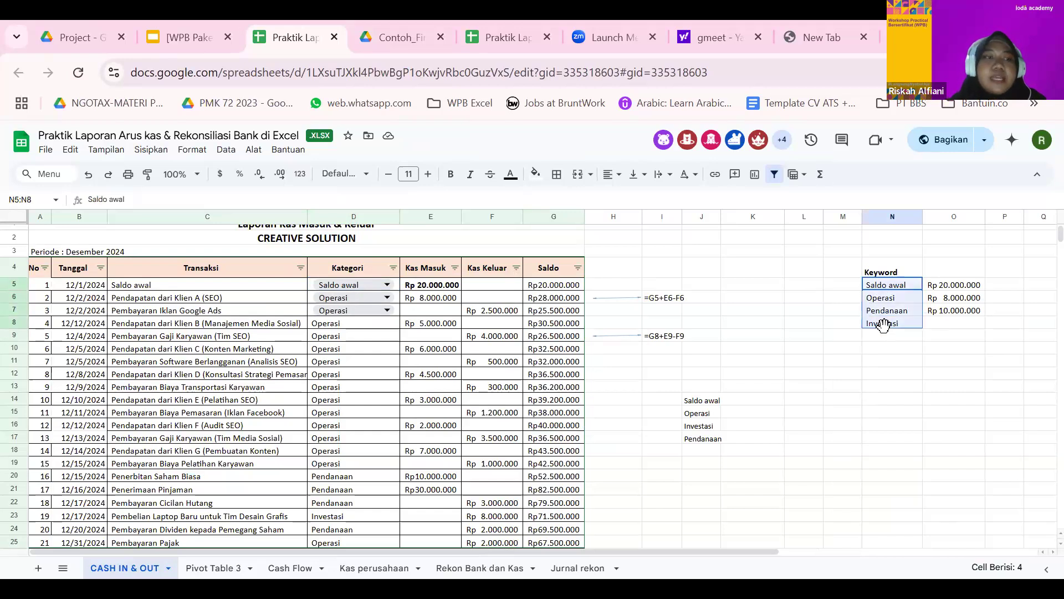
pyautogui.click(891, 352)
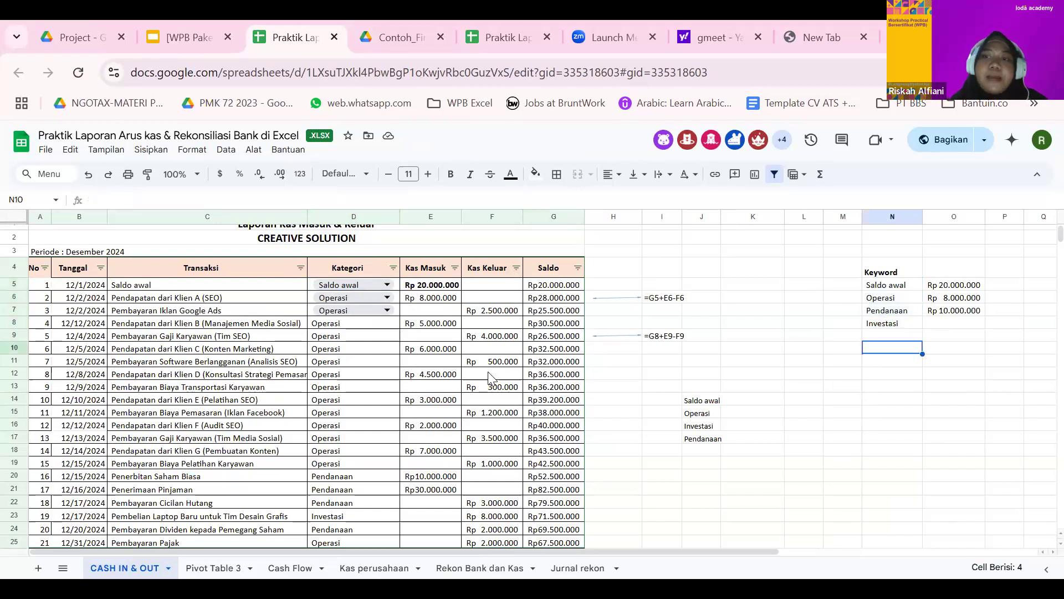
# Step: Change the range of cell D7's dropdown rule to 'CASH IN & OUT'!N6:N8
pyautogui.click(388, 310)
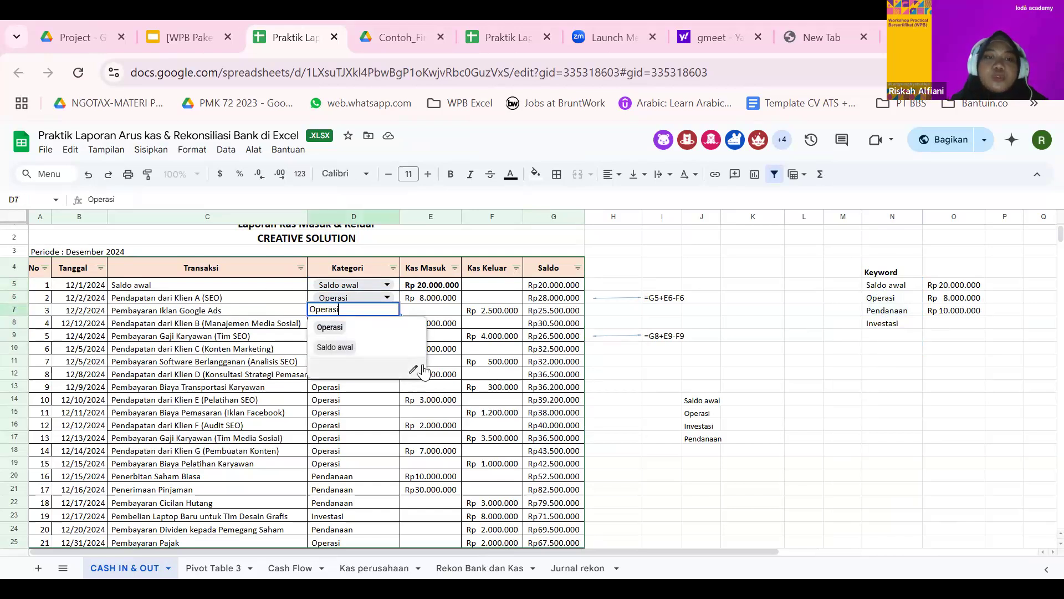
pyautogui.click(414, 369)
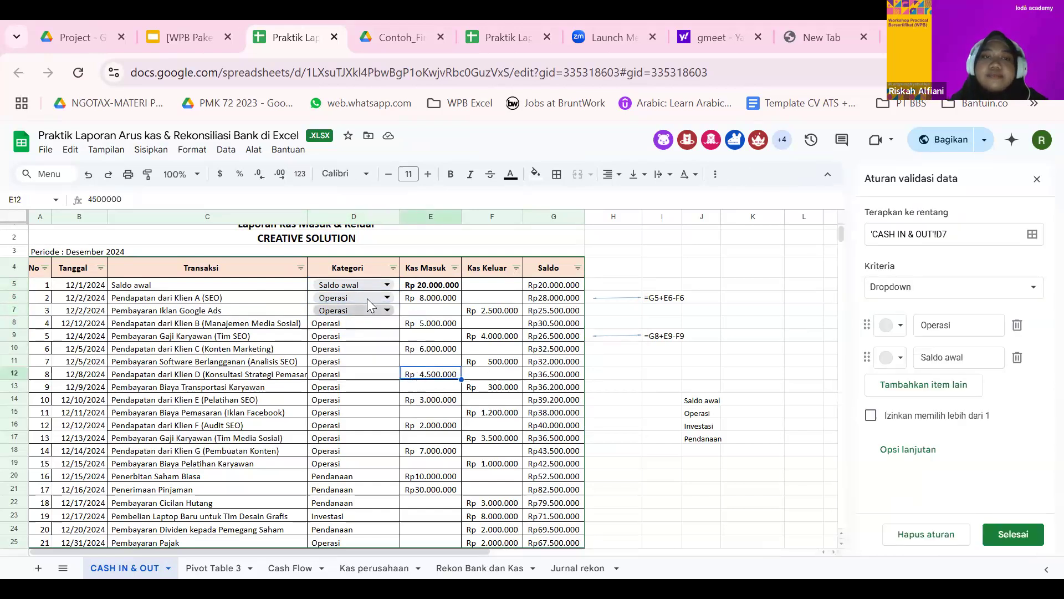
pyautogui.click(944, 229)
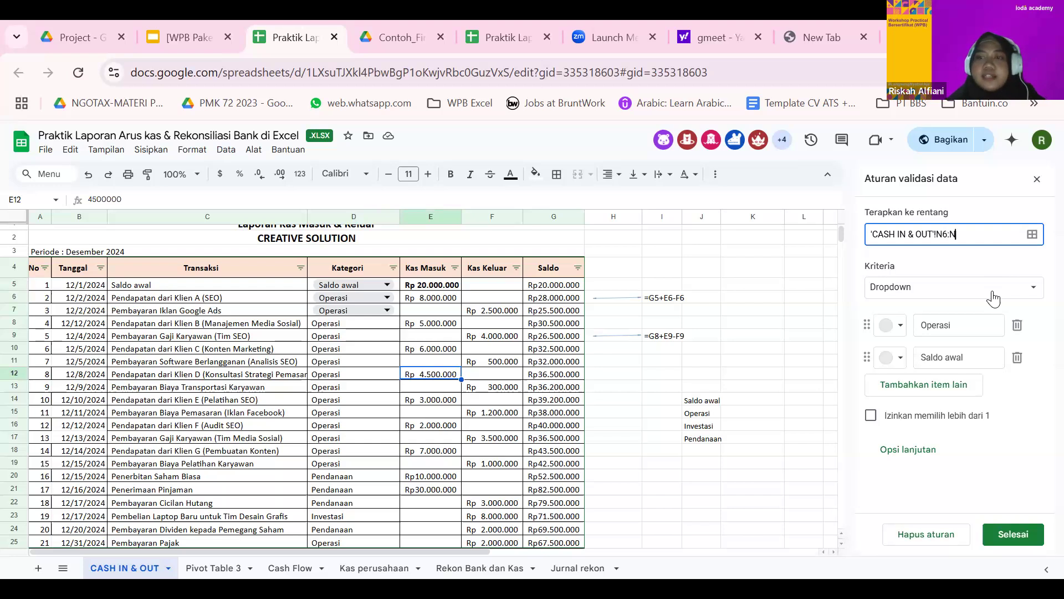
pyautogui.click(1011, 531)
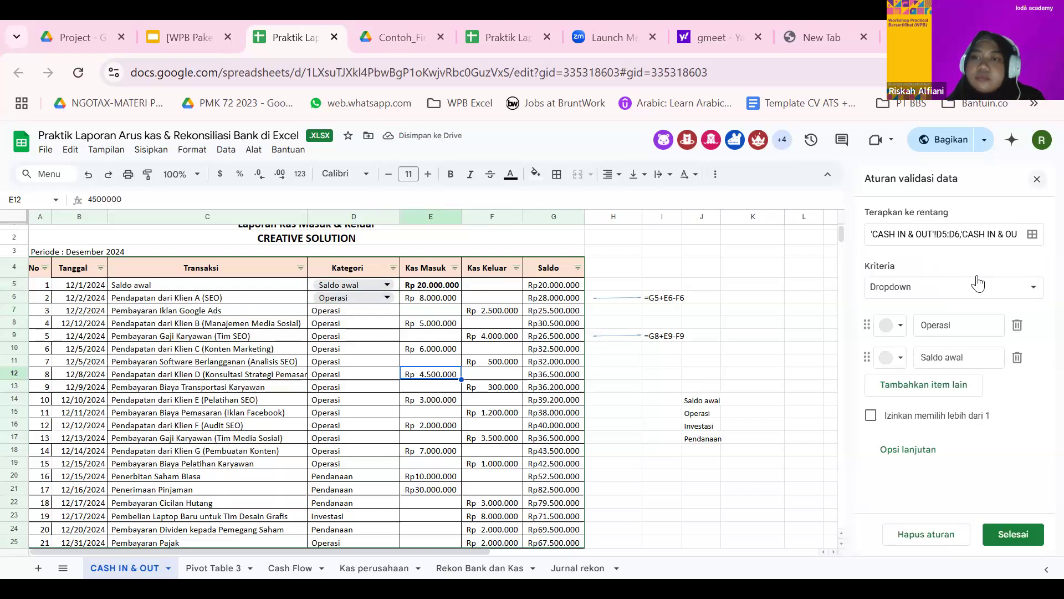
# Step: Remove D5:D6 from the dropdown rule's range, leaving only 'CASH IN & OUT'!N6:N8
pyautogui.click(951, 234)
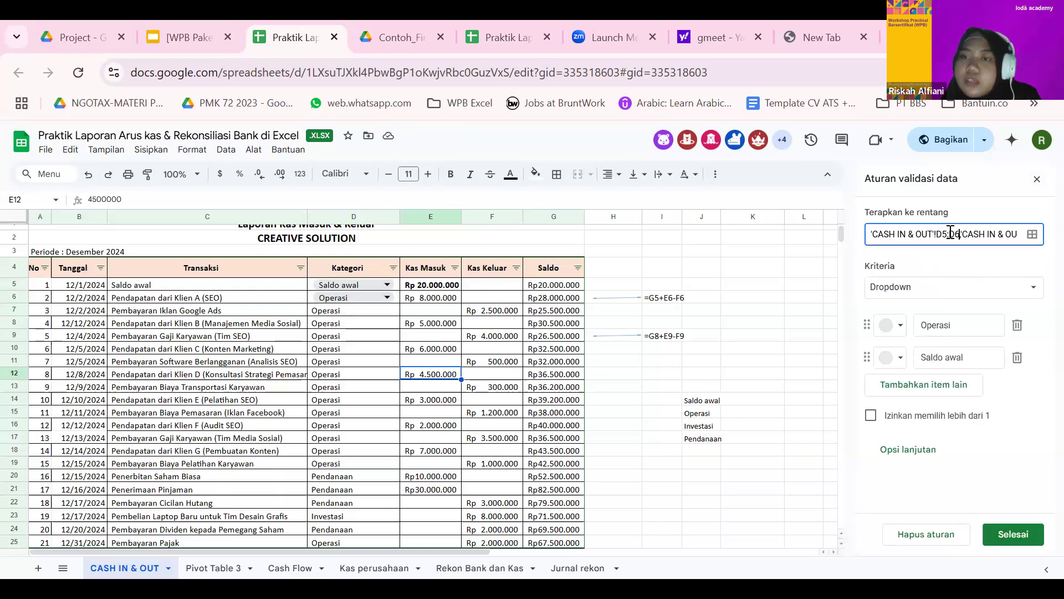
pyautogui.press('BackSpace')
pyautogui.press('BackSpace')
pyautogui.press('BackSpace')
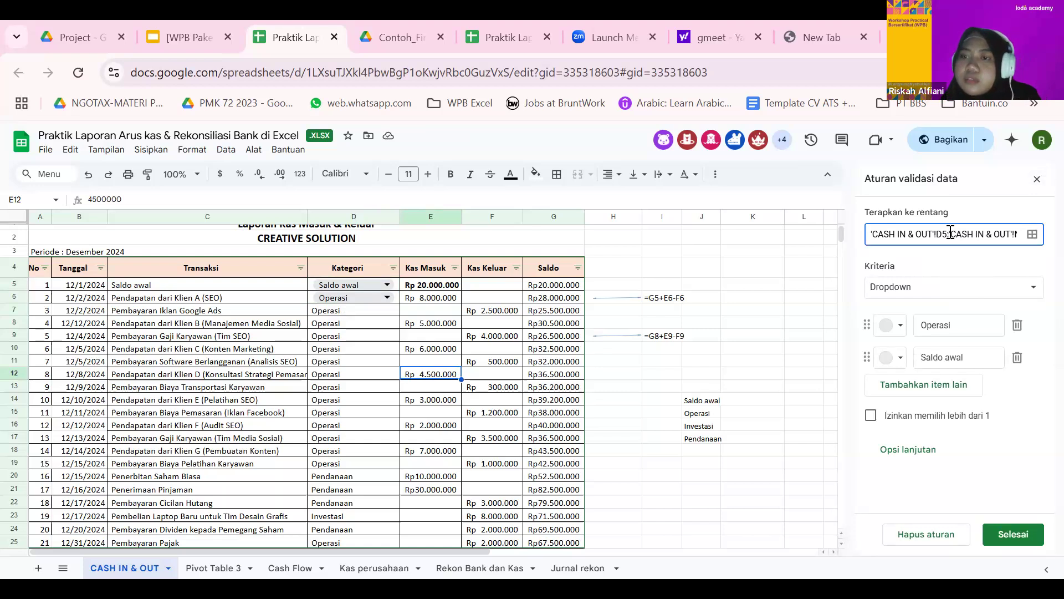
pyautogui.press('BackSpace')
pyautogui.press('BackSpace')
pyautogui.press('BackSpace')
pyautogui.press('BackSpace')
pyautogui.press('BackSpace')
pyautogui.press('BackSpace')
pyautogui.press('BackSpace')
pyautogui.press('BackSpace')
pyautogui.press('BackSpace')
pyautogui.press('BackSpace')
pyautogui.press('BackSpace')
pyautogui.press('BackSpace')
pyautogui.press('BackSpace')
pyautogui.press('BackSpace')
pyautogui.press('BackSpace')
pyautogui.press('BackSpace')
pyautogui.press('BackSpace')
pyautogui.press('BackSpace')
pyautogui.press('BackSpace')
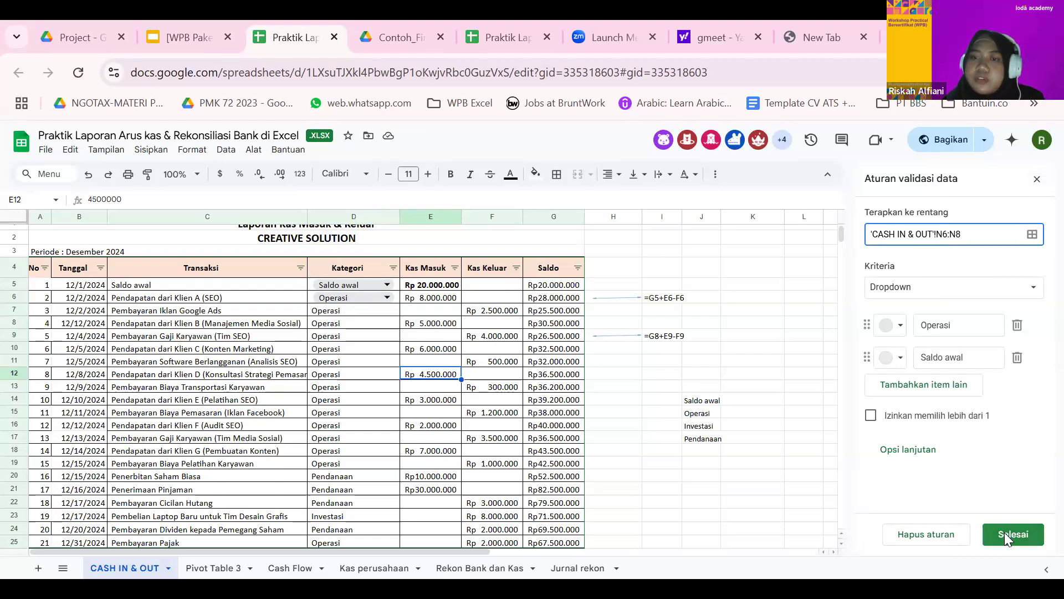
pyautogui.press('Return')
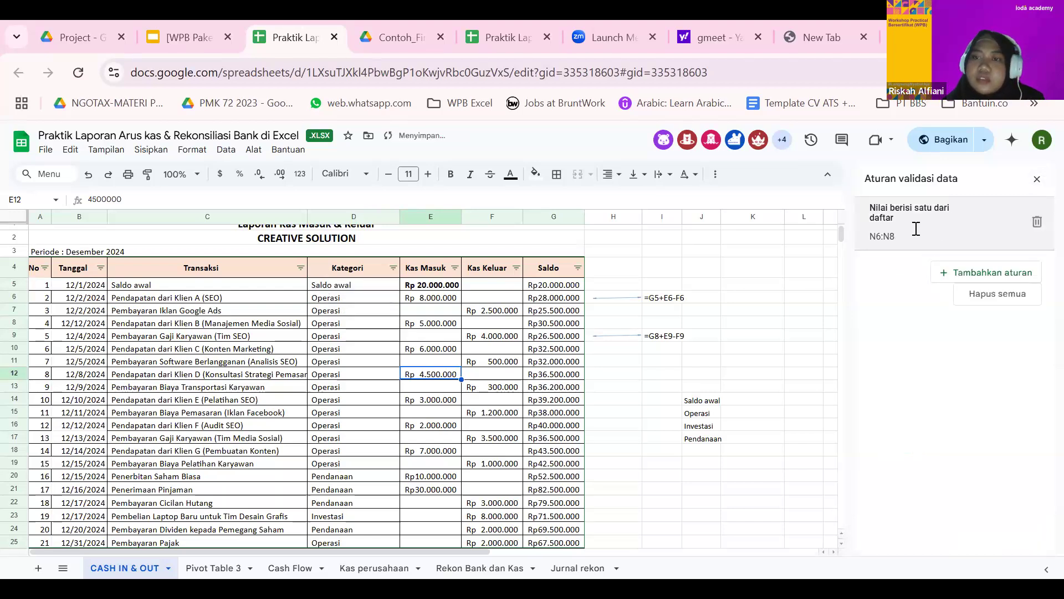
# Step: Delete the Operasi item from the dropdown rule on N6:N8 and close the rule
pyautogui.click(917, 230)
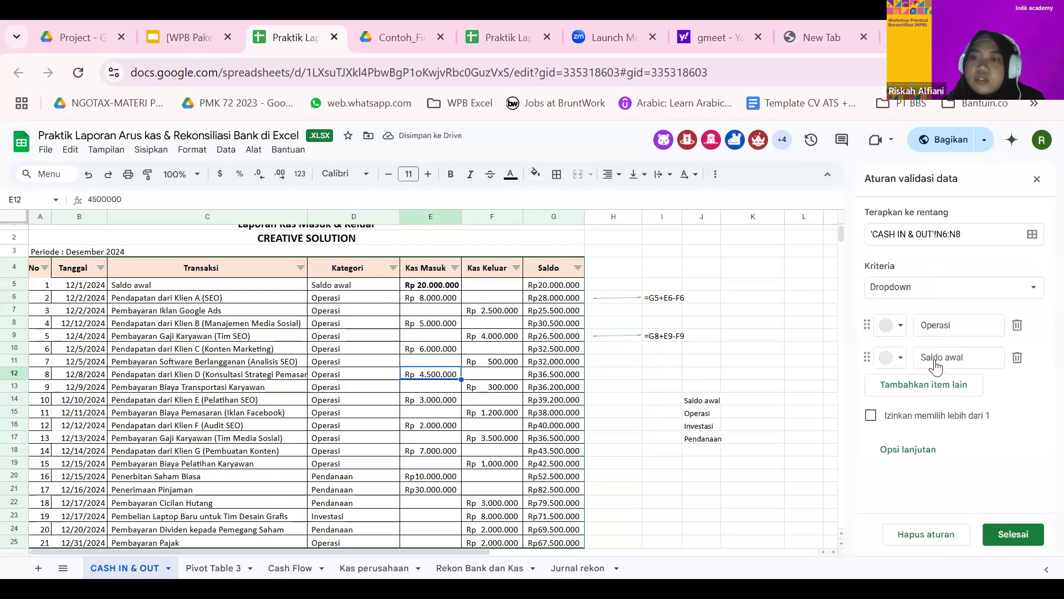
pyautogui.click(1017, 325)
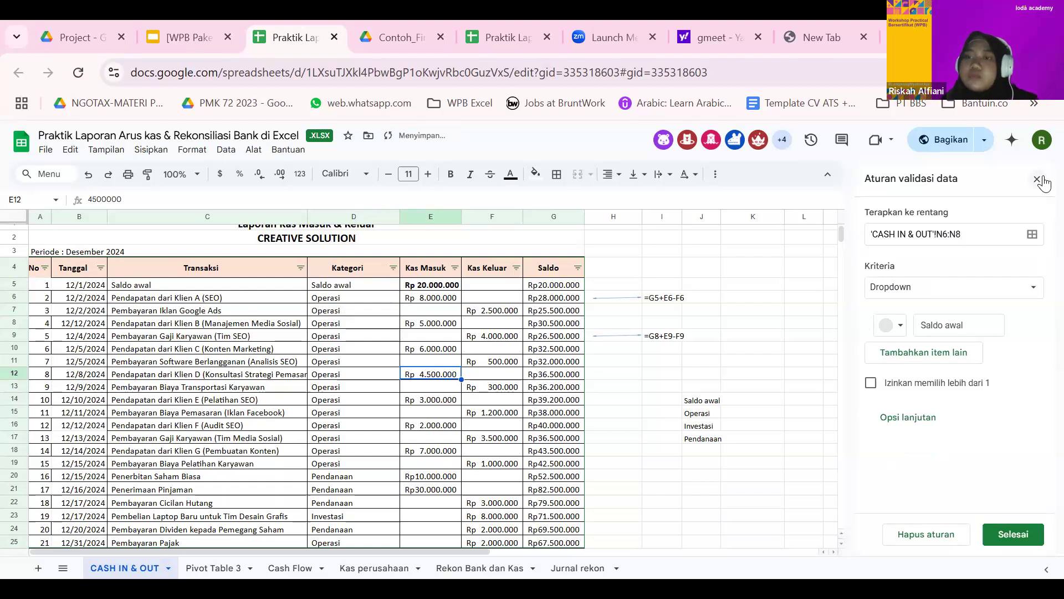
pyautogui.click(945, 534)
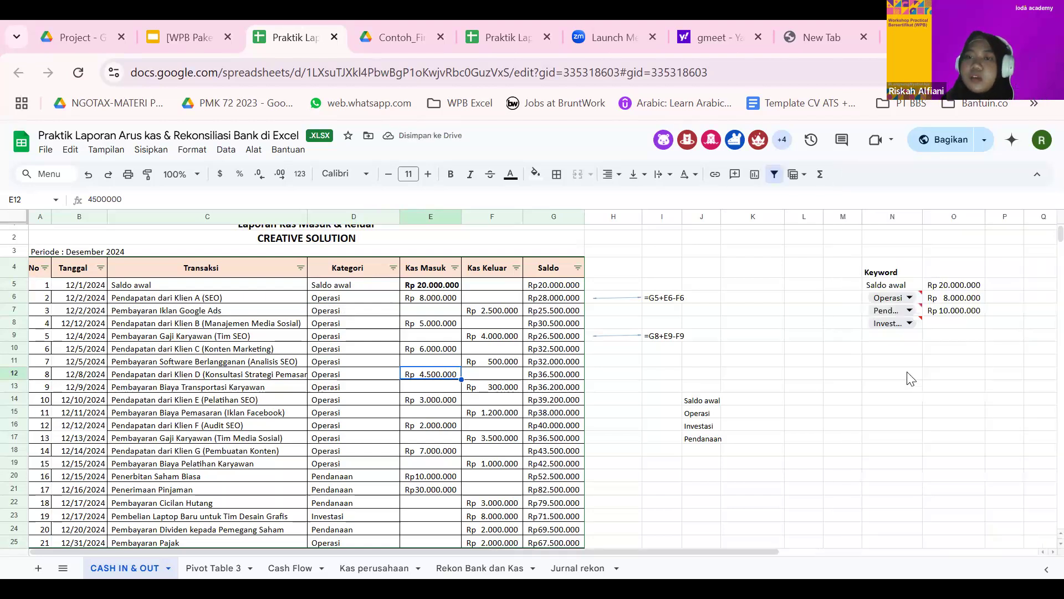
pyautogui.click(891, 413)
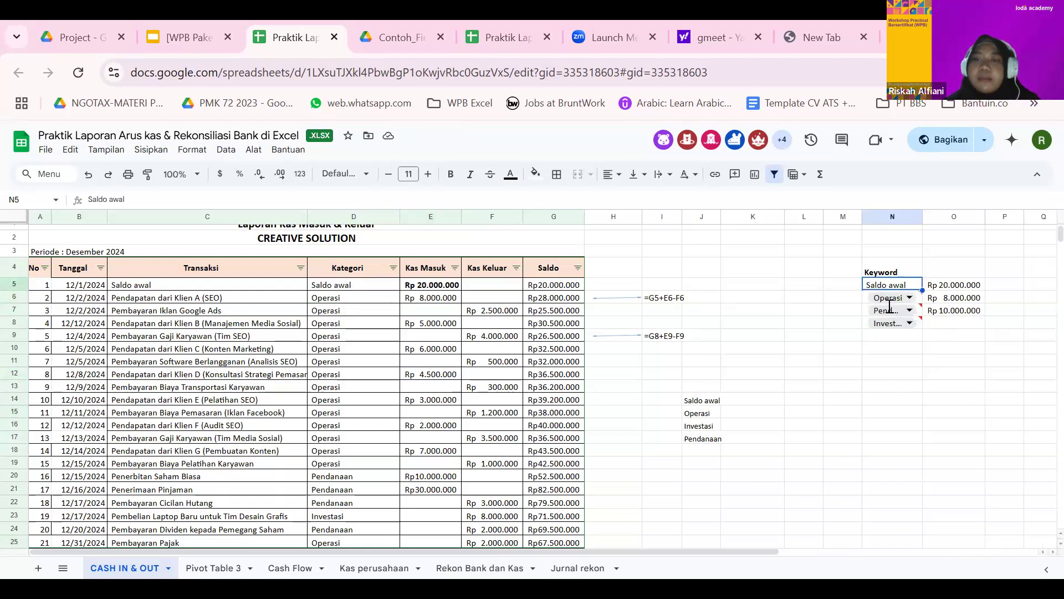
pyautogui.click(913, 399)
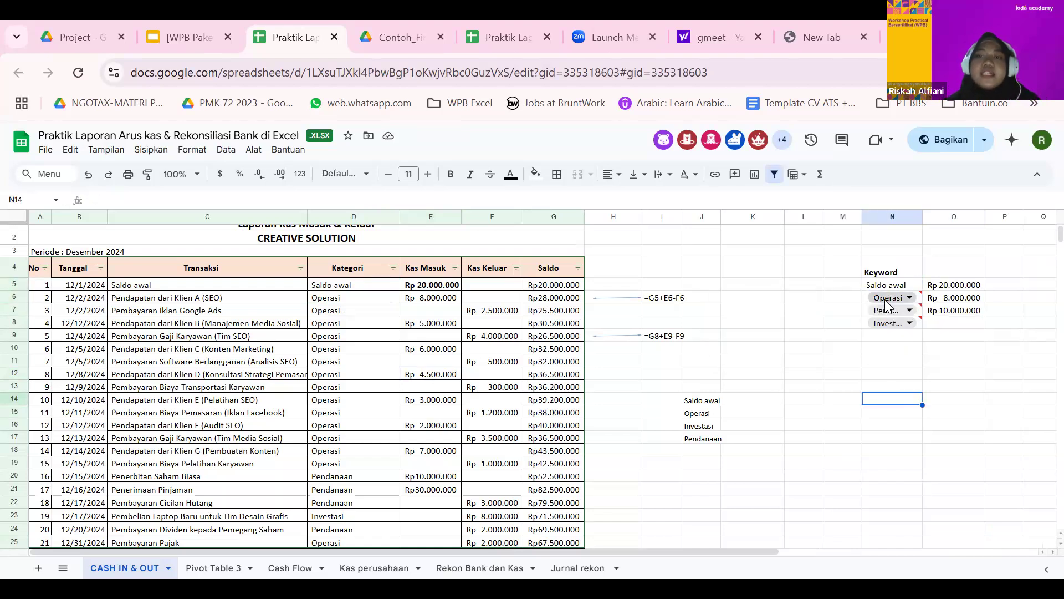
pyautogui.click(374, 348)
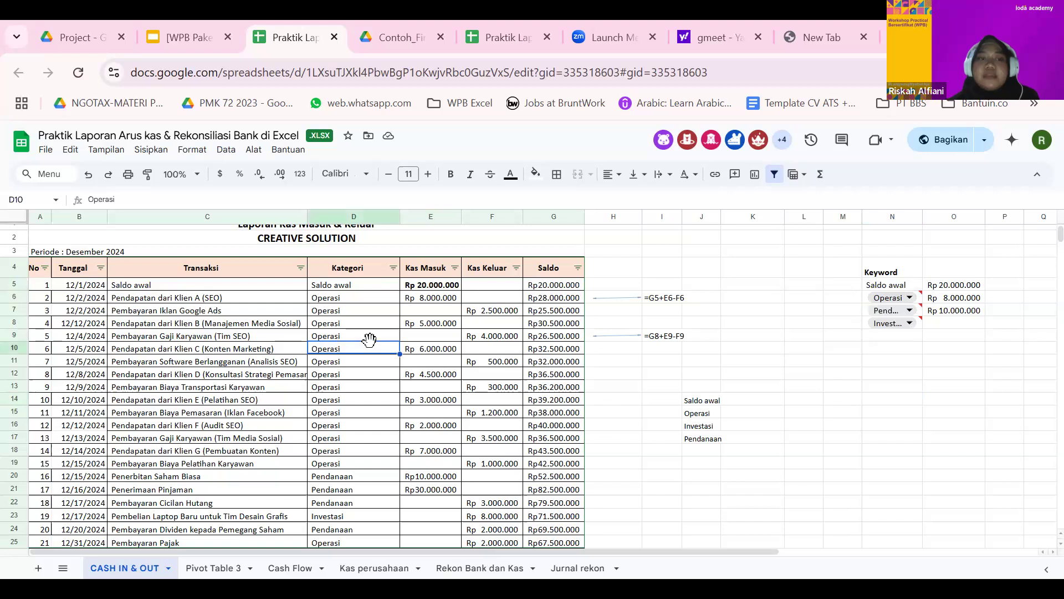
pyautogui.click(892, 400)
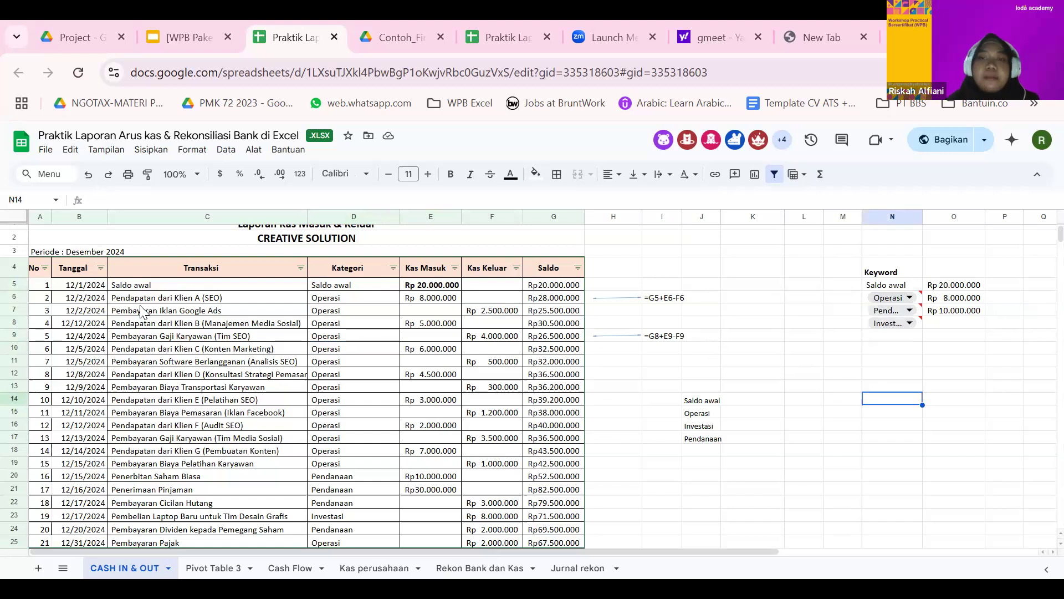
# Step: Insert a dropdown in the Kategori cells D5:D25 with the items Investasi, Operasi, Pendanaan and Saldo awal
pyautogui.click(349, 285)
pyautogui.hotkey('ctrl', 'shift', 'Down')
pyautogui.hotkey('ctrl', 'shift', 'Down')
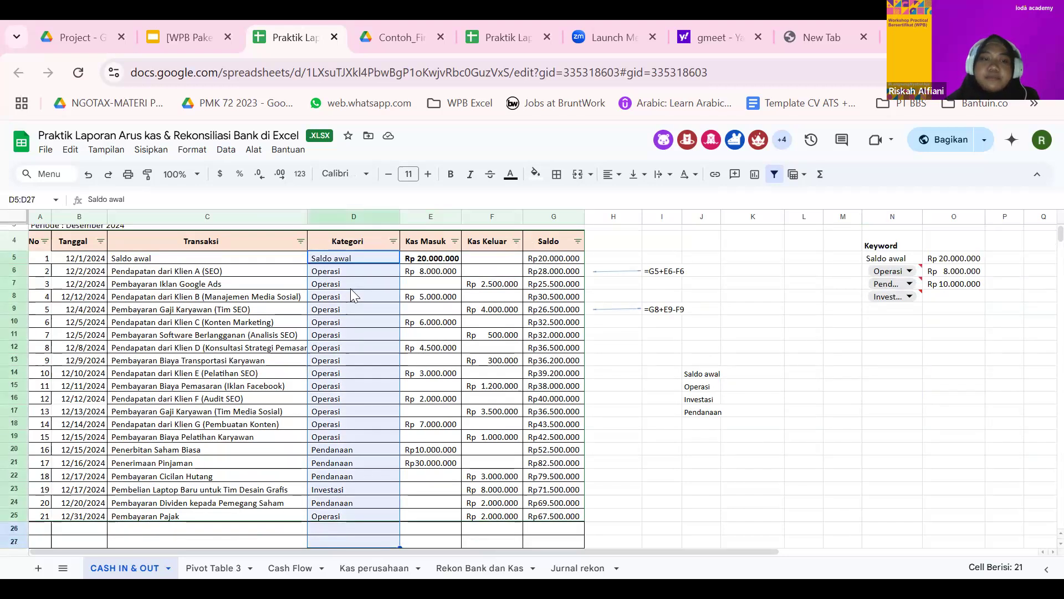
pyautogui.hotkey('shift', 'Up')
pyautogui.hotkey('shift', 'Up')
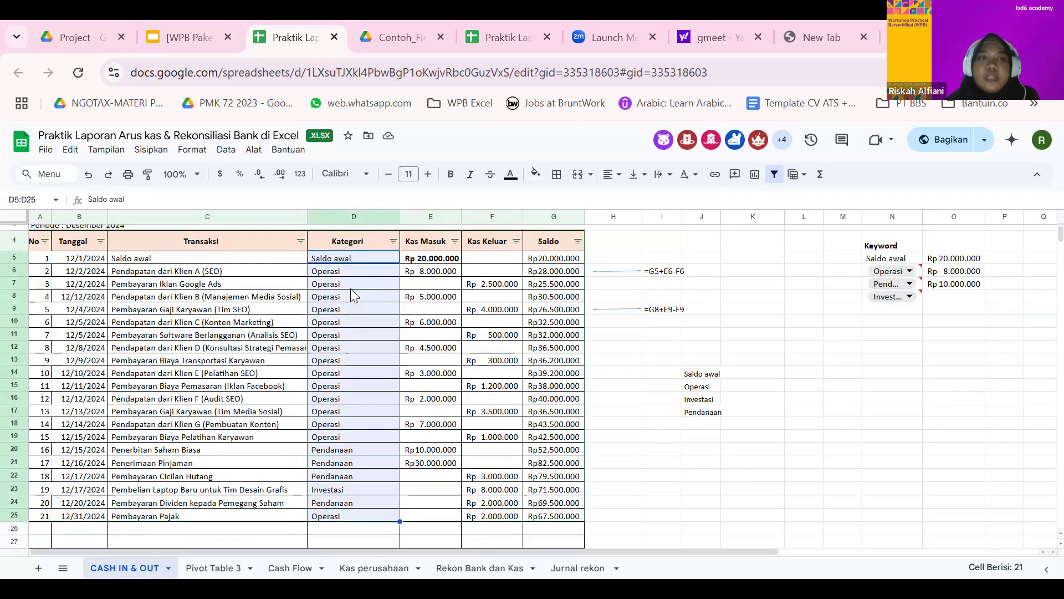
pyautogui.click(151, 149)
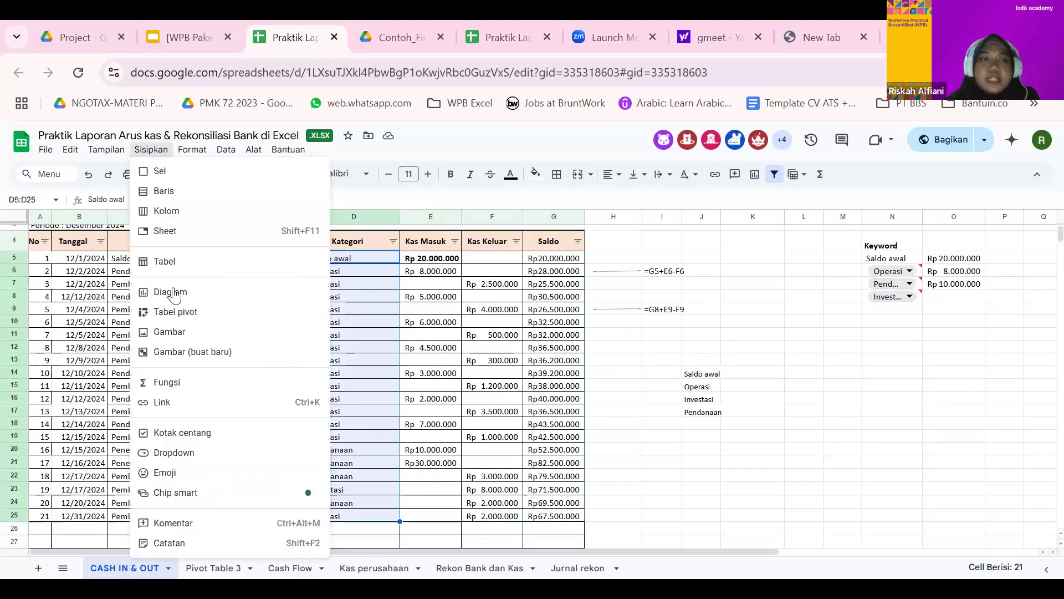
pyautogui.click(188, 447)
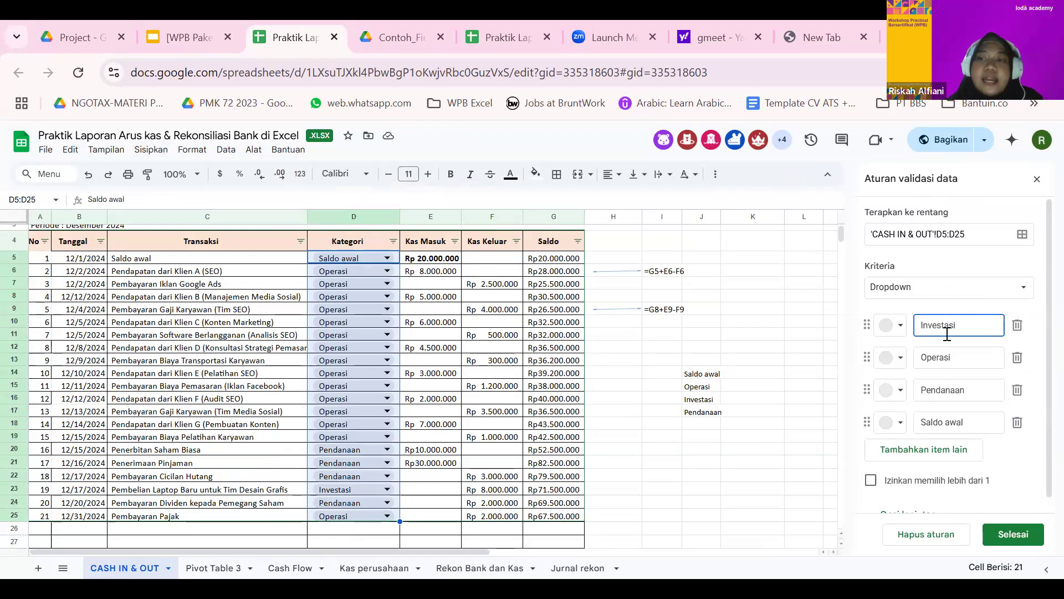
# Step: Colour the dropdown items Investasi dark red, Operasi light orange and Pendanaan dark green, and save the rule
pyautogui.doubleClick(914, 327)
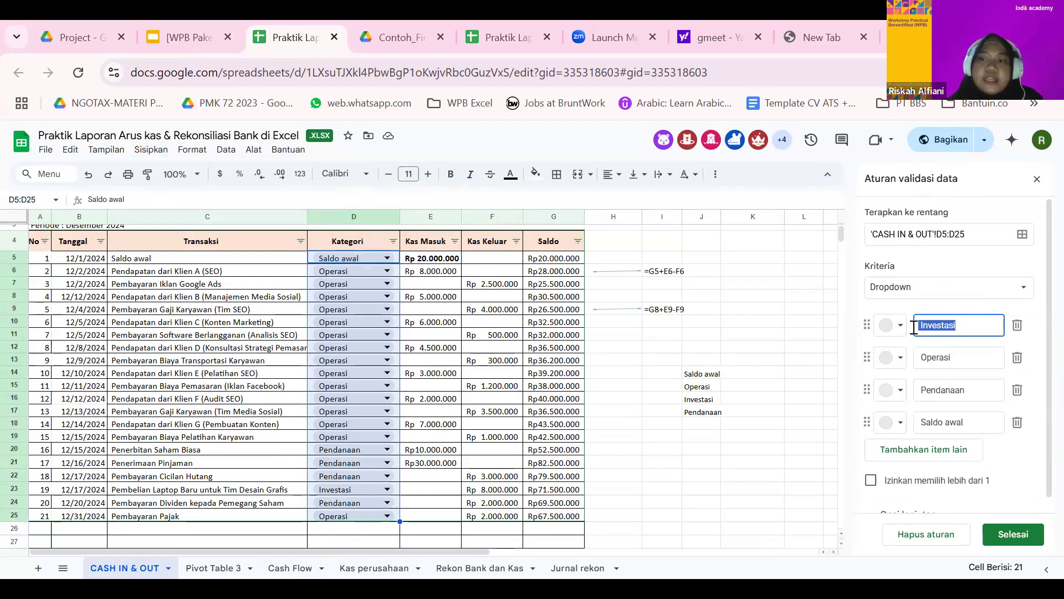
pyautogui.click(969, 358)
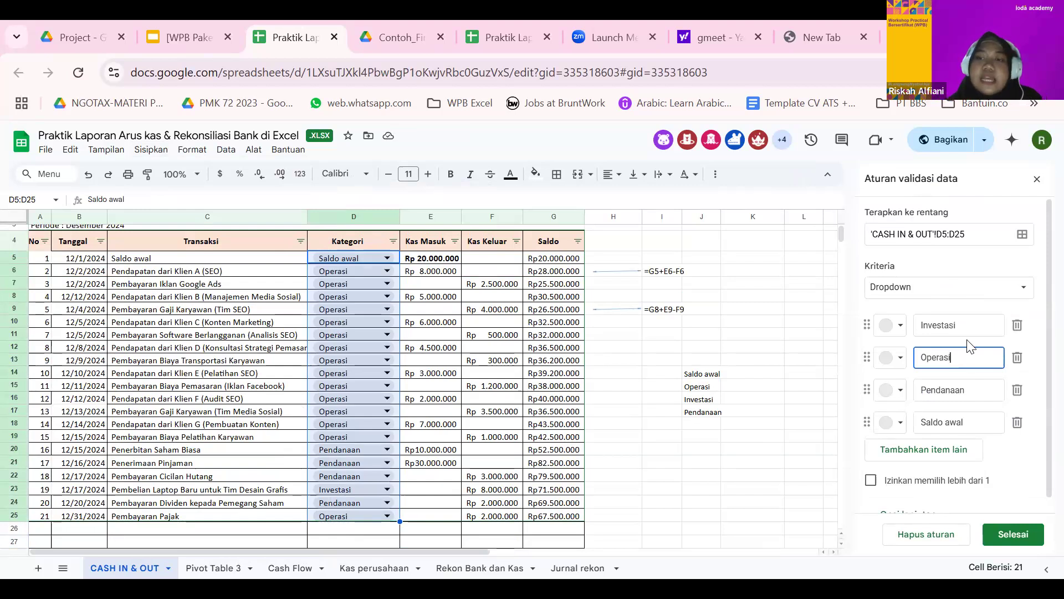
pyautogui.doubleClick(959, 356)
pyautogui.click(969, 423)
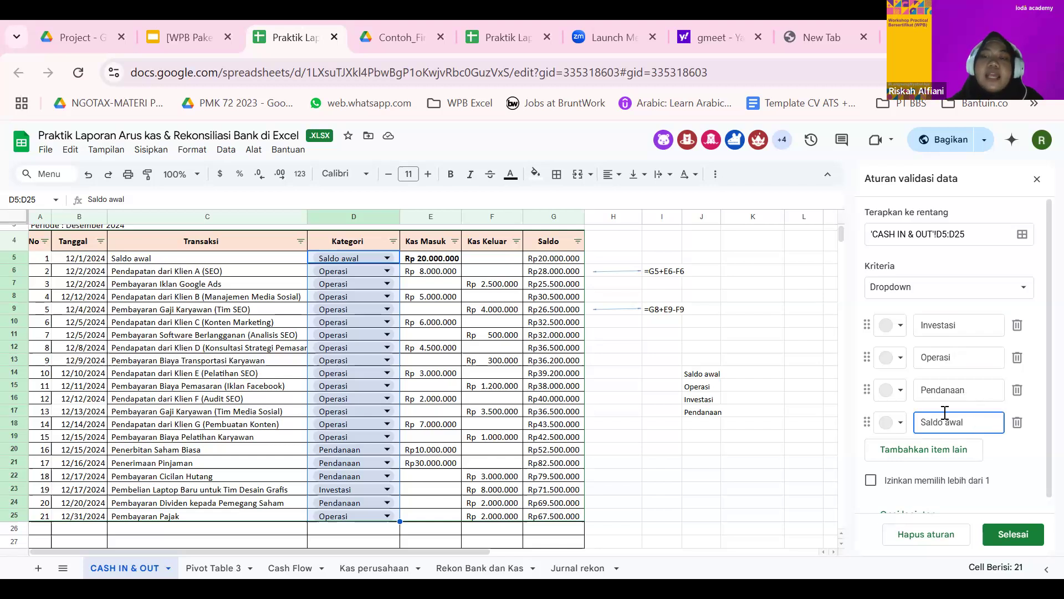
pyautogui.click(892, 325)
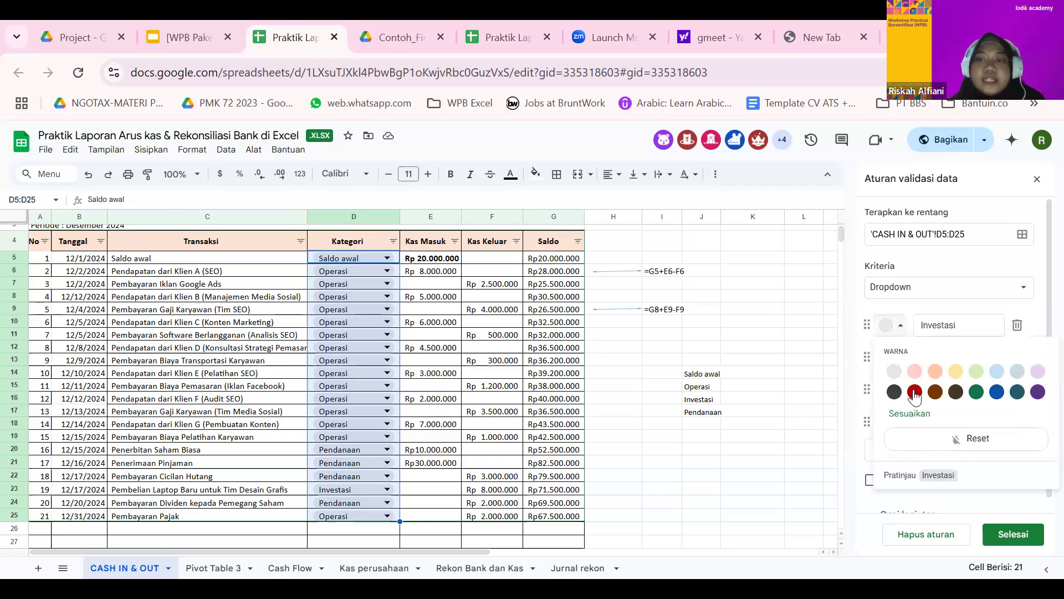
pyautogui.click(892, 357)
pyautogui.click(935, 406)
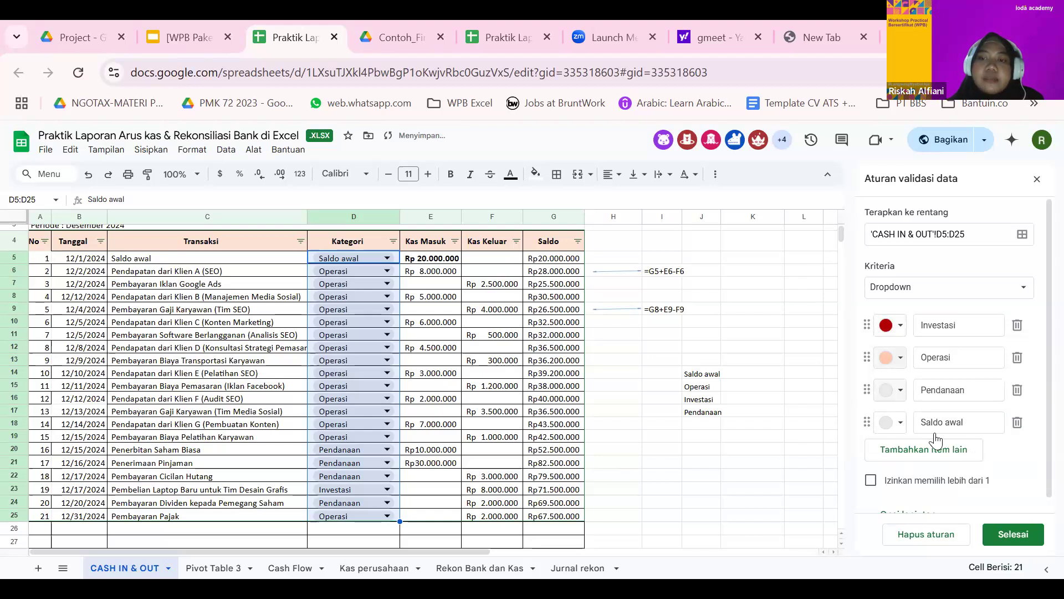
pyautogui.click(890, 422)
pyautogui.click(948, 422)
pyautogui.click(1029, 538)
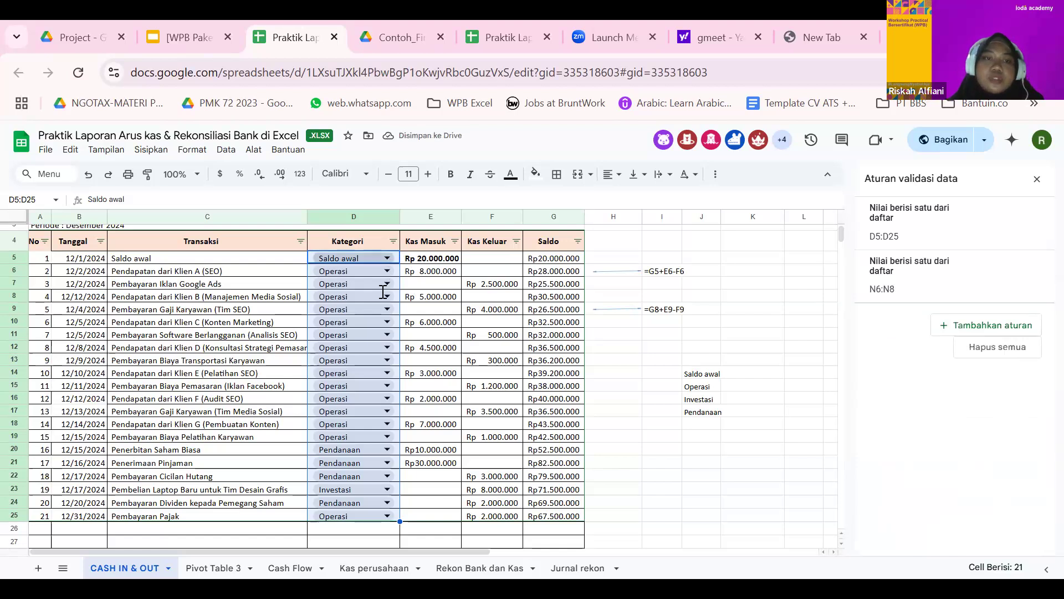
# Step: Reselect the light orange Operasi item in the Kategori cells D6 and D7
pyautogui.press('Down')
pyautogui.press('Return')
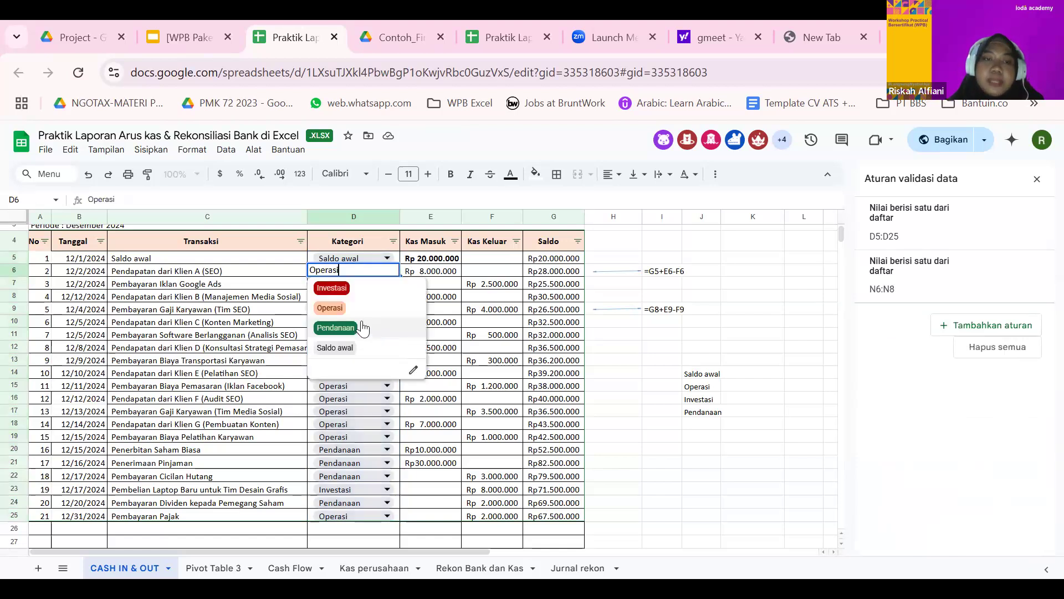
pyautogui.click(331, 311)
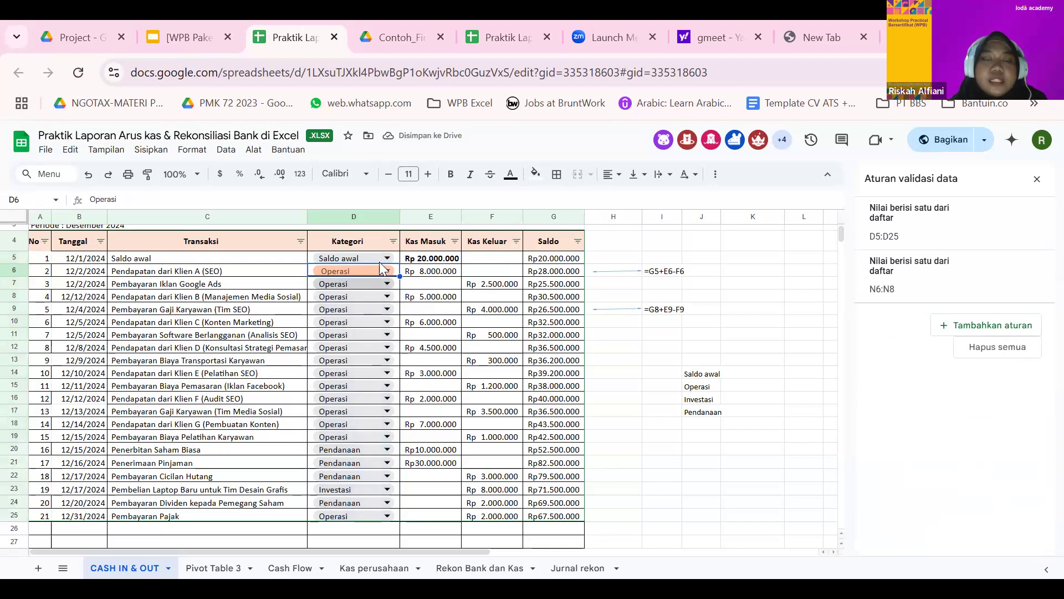
pyautogui.press('Down')
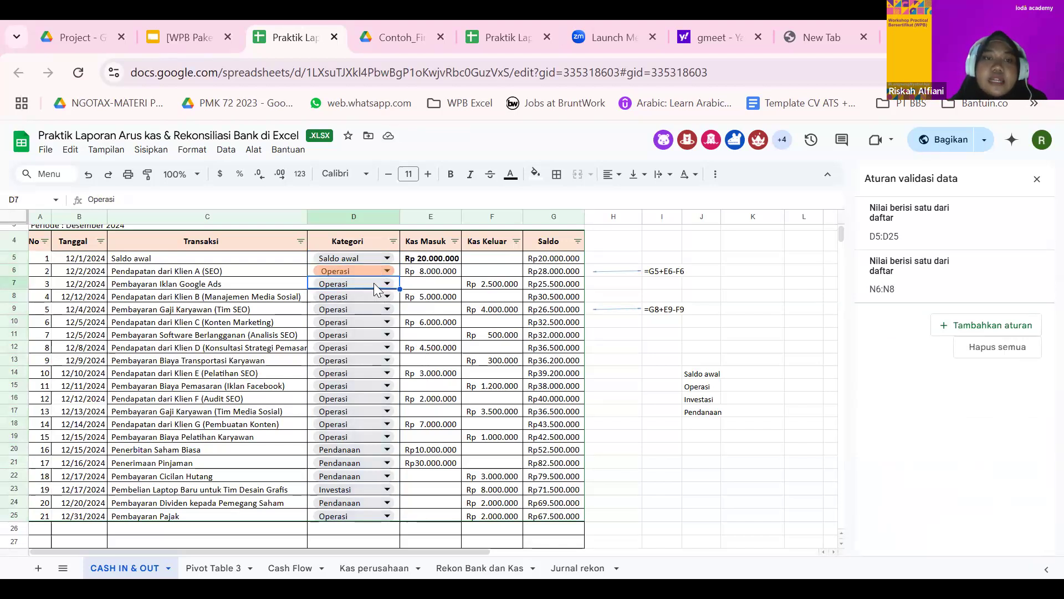
pyautogui.click(375, 284)
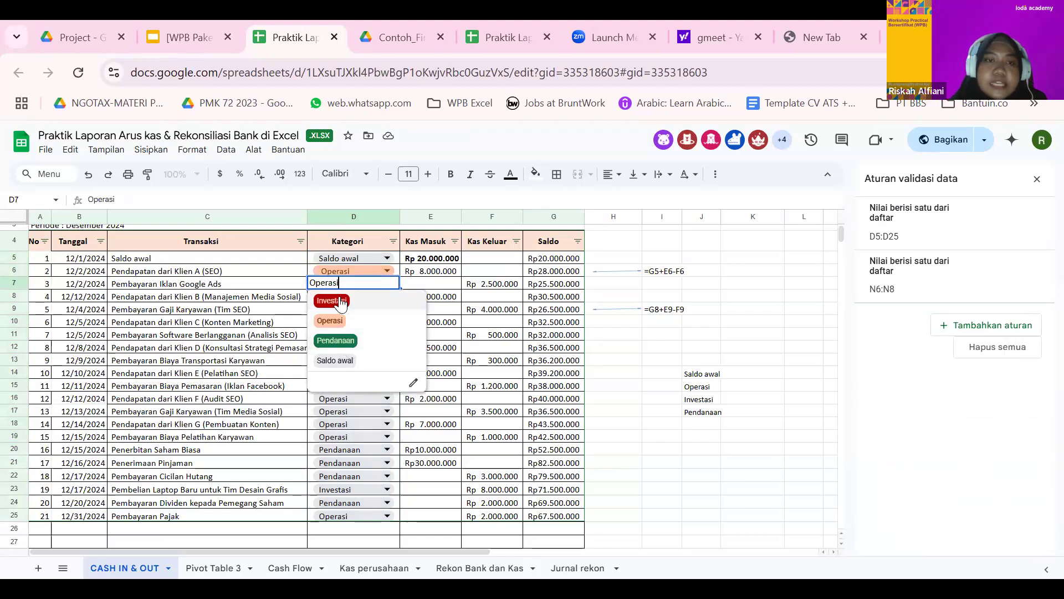
pyautogui.click(354, 322)
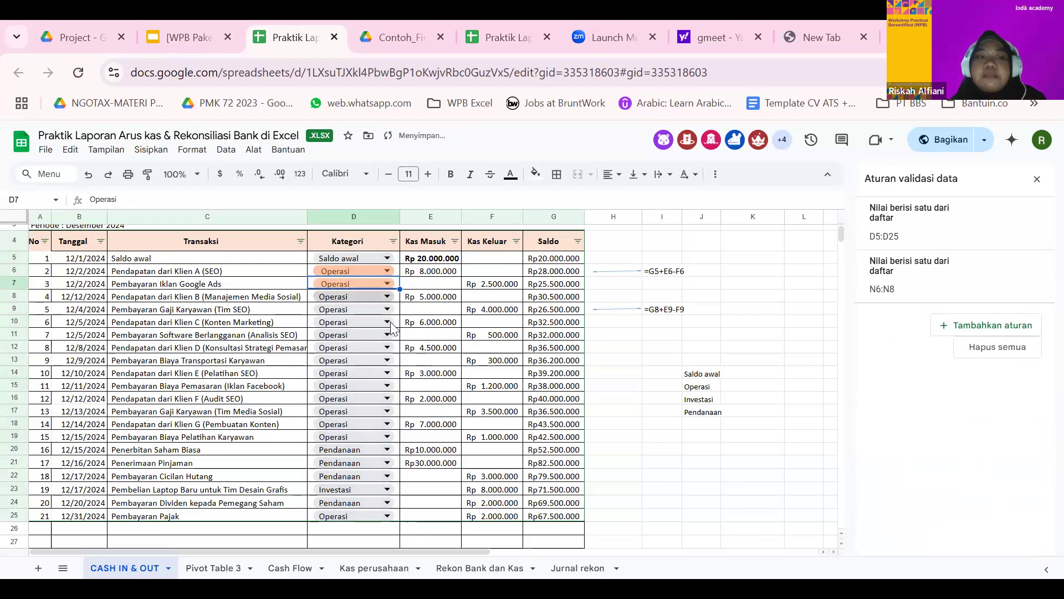
# Step: Filter the Kategori column to show only the Operasi rows
pyautogui.click(393, 241)
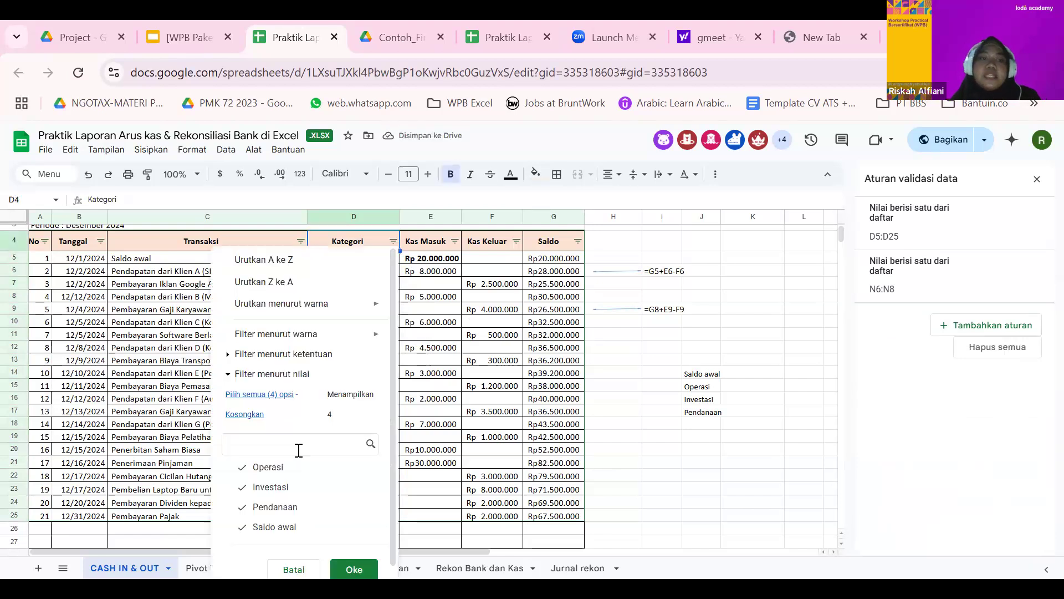
pyautogui.click(248, 414)
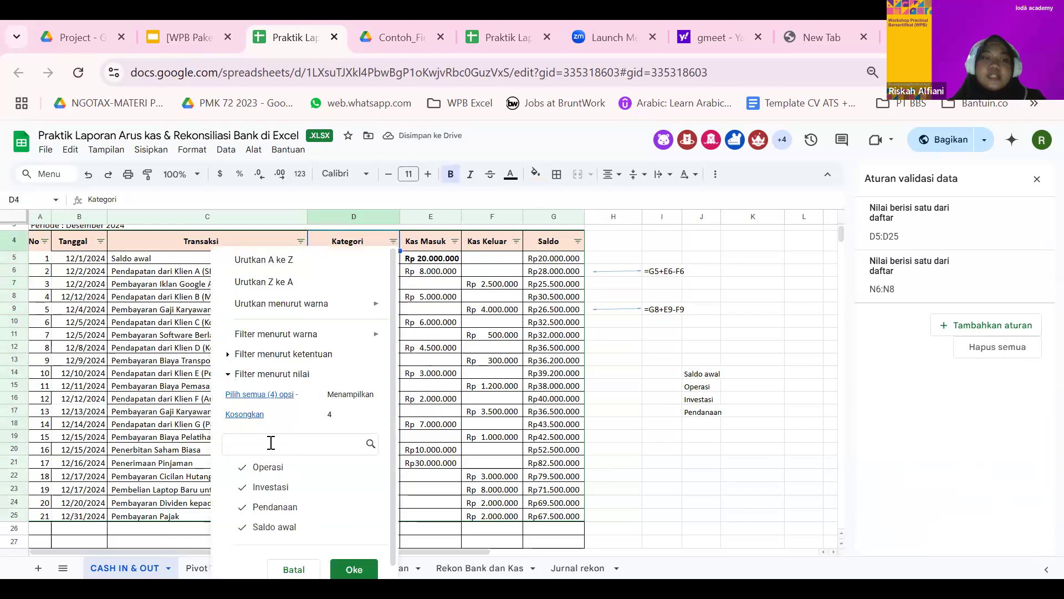
pyautogui.click(356, 567)
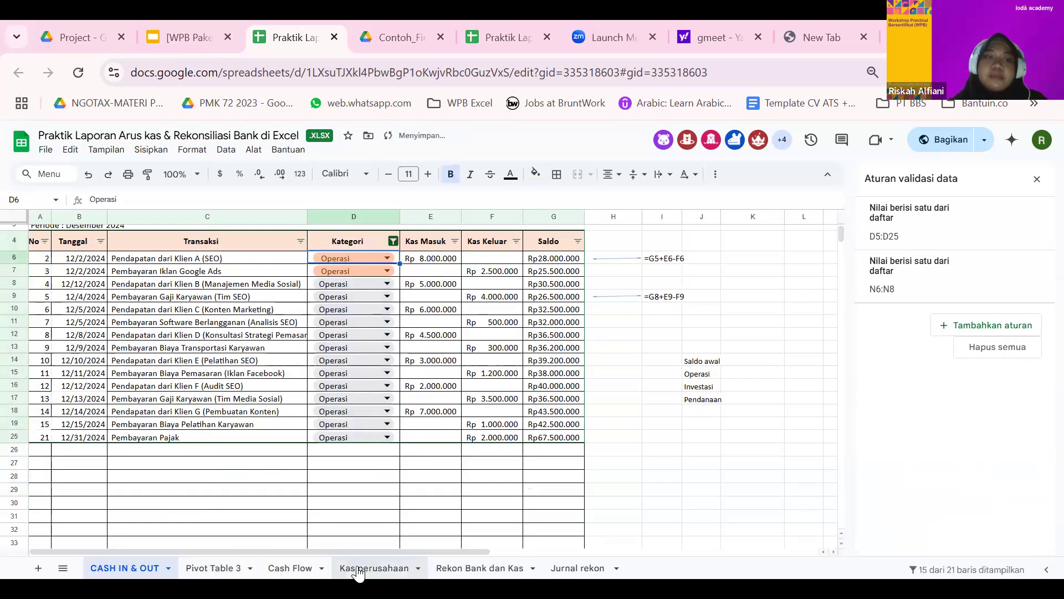
# Step: Copy the coloured Operasi cells D6:D7 onto the remaining filtered Kategori cells from D8 to D25
pyautogui.press('Down')
pyautogui.press('Down')
pyautogui.hotkey('shift', 'Down')
pyautogui.hotkey('shift', 'Down')
pyautogui.hotkey('shift', 'Down')
pyautogui.hotkey('shift', 'Down')
pyautogui.hotkey('shift', 'Down')
pyautogui.hotkey('shift', 'Down')
pyautogui.hotkey('shift', 'Down')
pyautogui.hotkey('shift', 'Down')
pyautogui.hotkey('shift', 'Down')
pyautogui.hotkey('shift', 'Down')
pyautogui.hotkey('shift', 'Down')
pyautogui.hotkey('shift', 'Down')
pyautogui.hotkey('shift', 'Down')
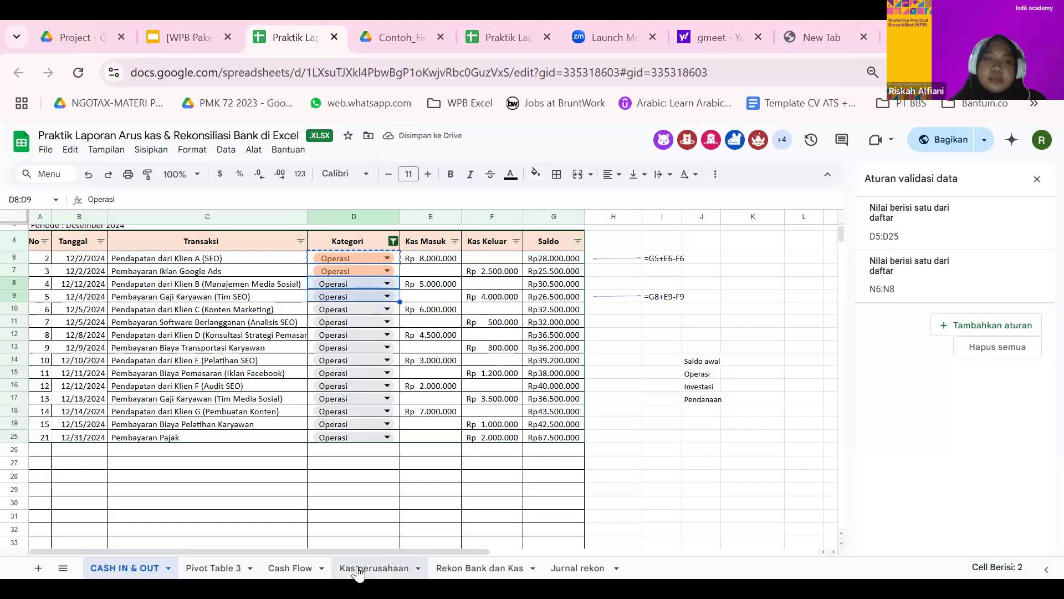
pyautogui.hotkey('shift', 'Up')
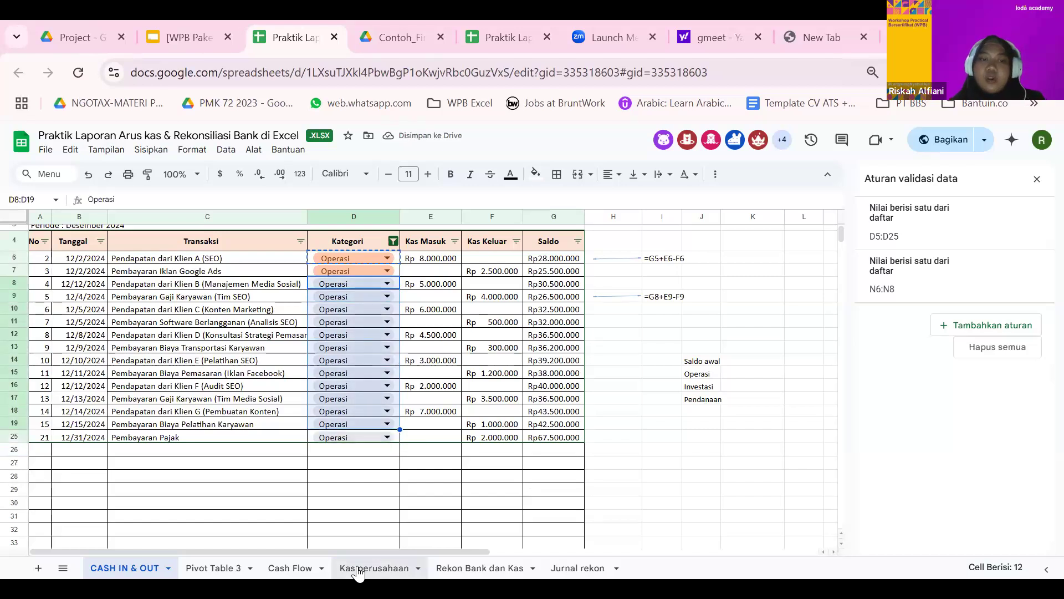
pyautogui.hotkey('ctrl', 'v')
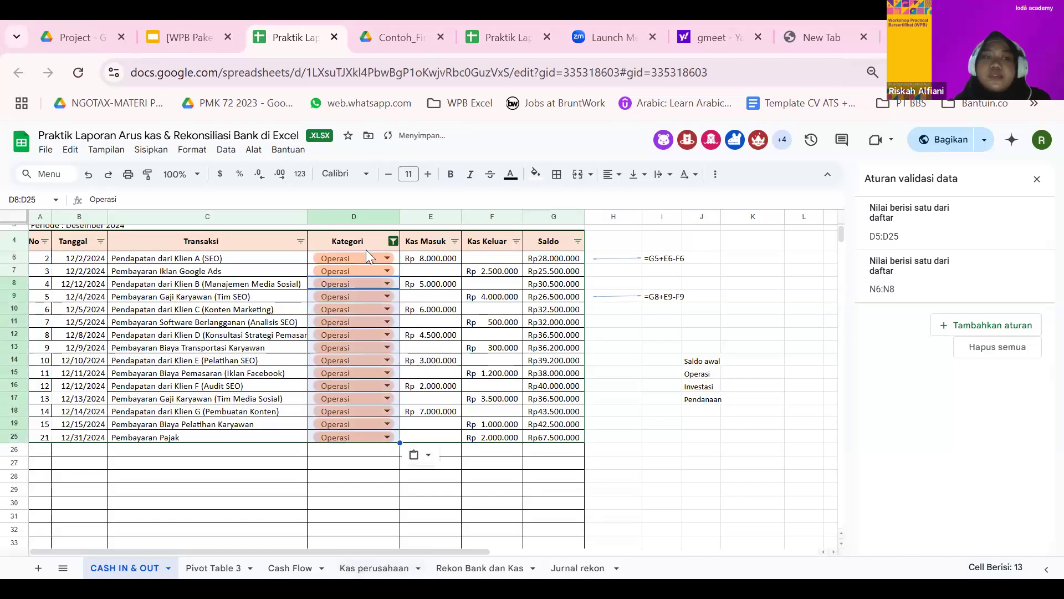
# Step: Show all category values again in the Kategori filter and close the data validation rules
pyautogui.click(393, 241)
pyautogui.click(259, 394)
pyautogui.click(360, 571)
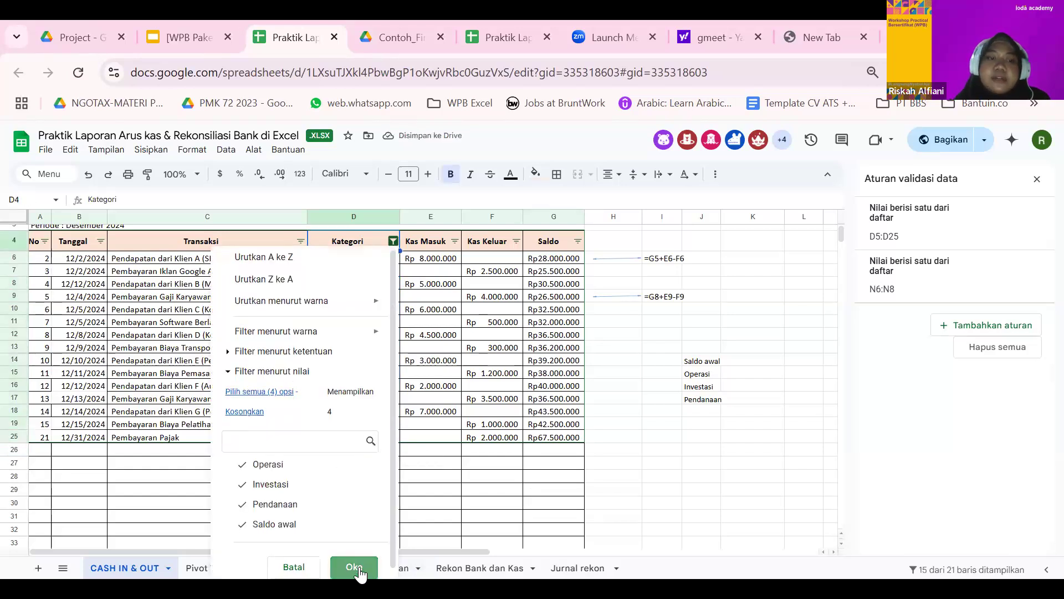
pyautogui.click(647, 397)
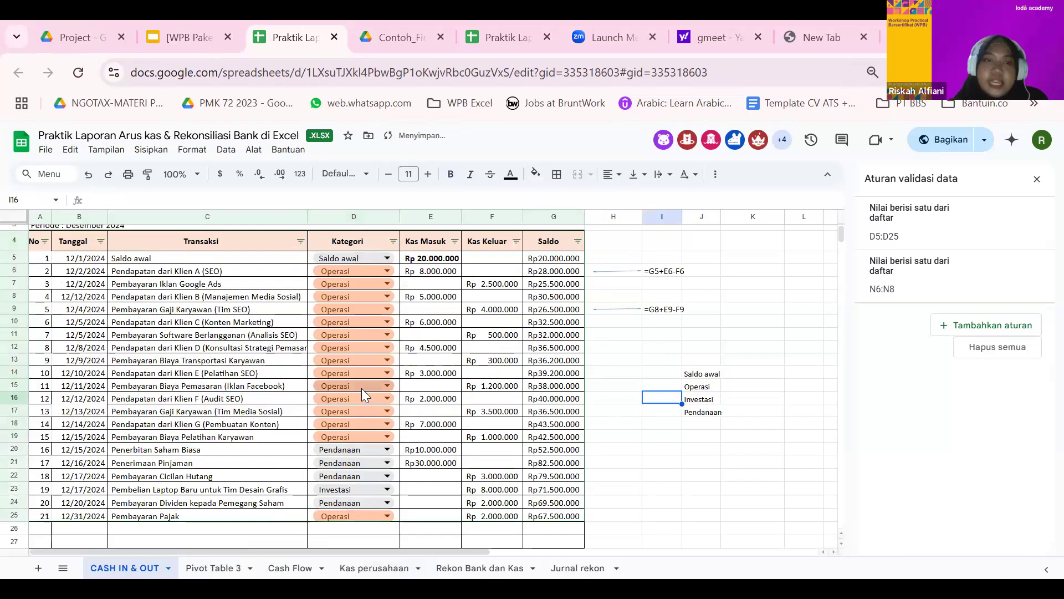
pyautogui.click(1036, 179)
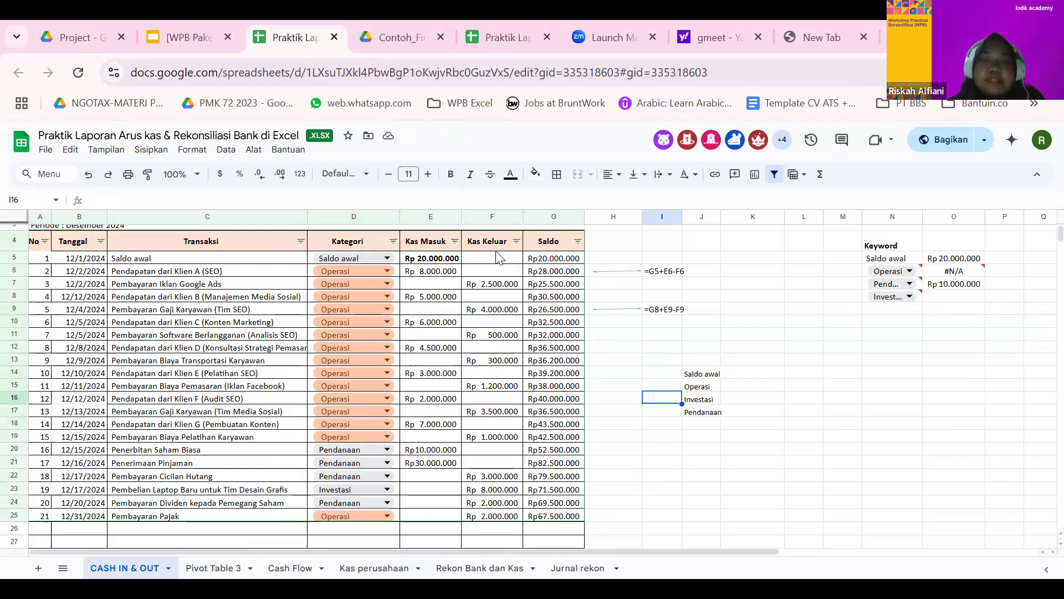
# Step: Examine the opening cash amount in E5, the Saldo column and the running balance formula in G6
pyautogui.click(433, 260)
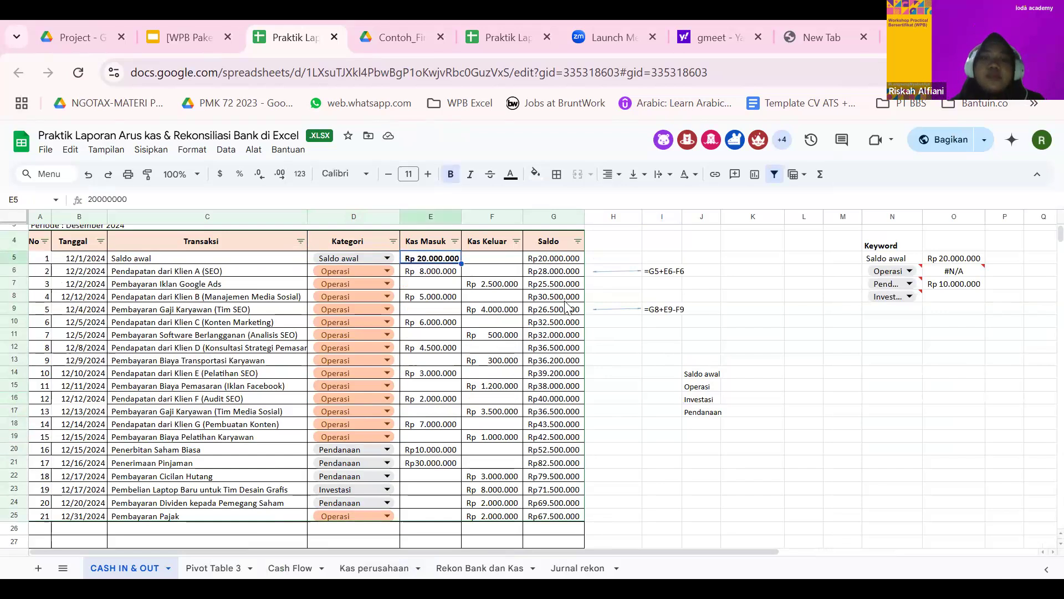
pyautogui.click(553, 261)
pyautogui.hotkey('ctrl', 'space')
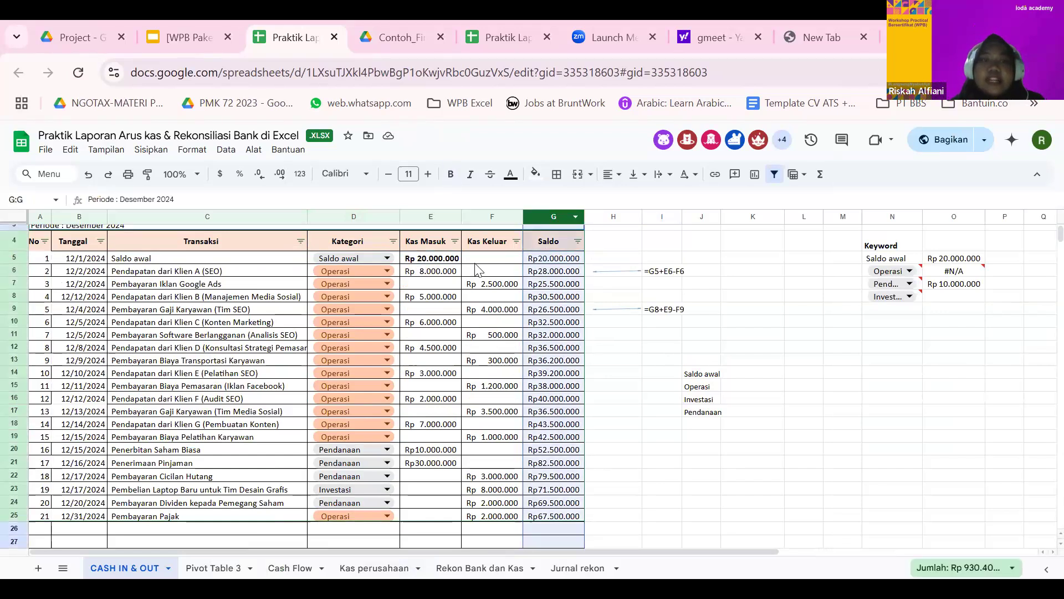
pyautogui.click(551, 271)
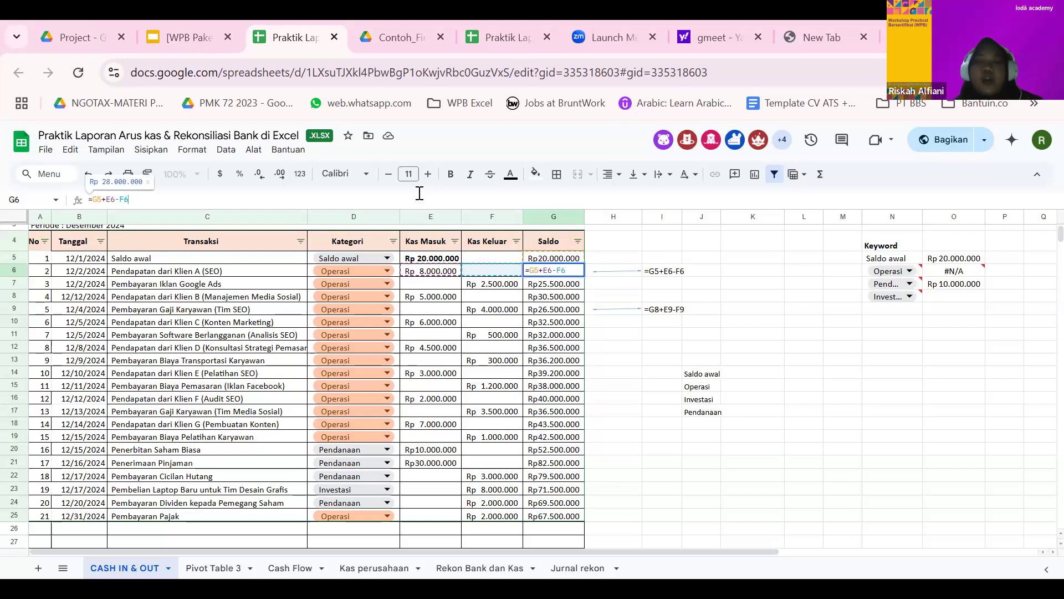
pyautogui.press('Tab')
pyautogui.press('Tab')
pyautogui.press('Tab')
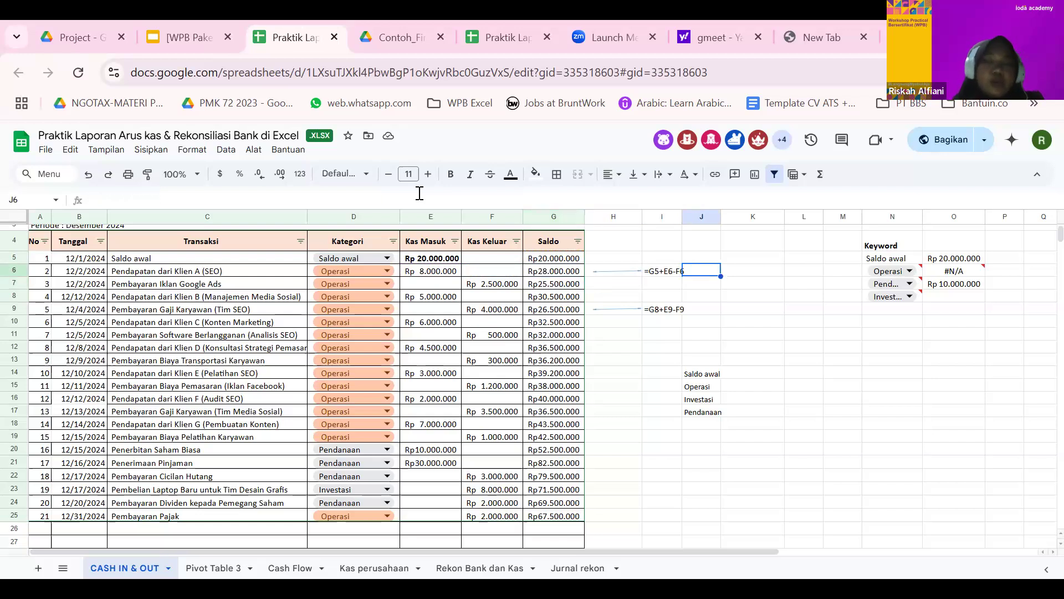
pyautogui.press('Left')
pyautogui.press('Left')
pyautogui.press('Left')
pyautogui.press('Left')
pyautogui.press('Left')
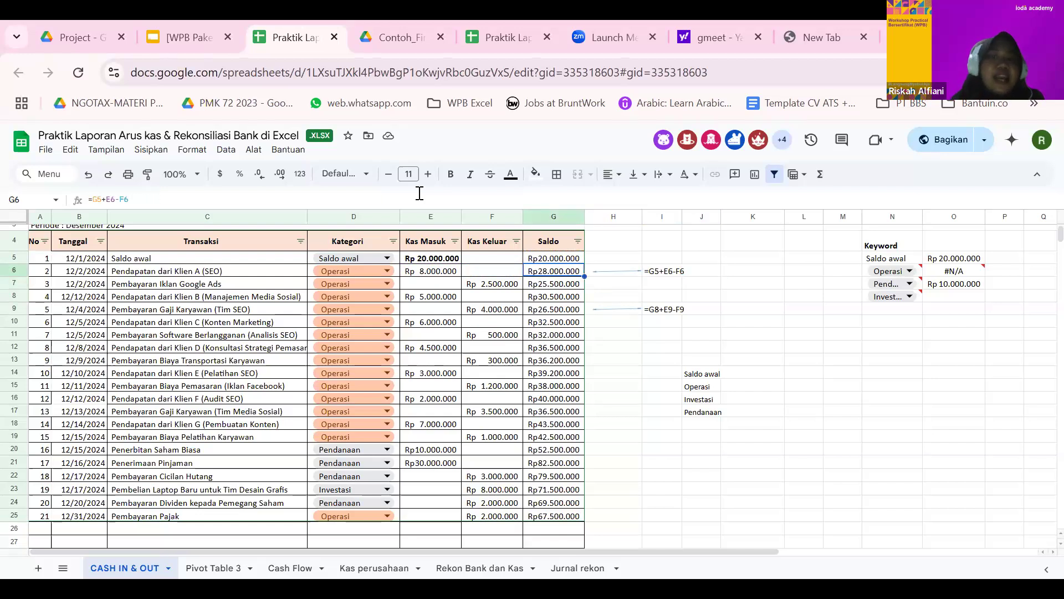
# Step: Start a SUM formula in the empty cell K6
pyautogui.press('Right')
pyautogui.press('Right')
pyautogui.press('Right')
pyautogui.press('Right')
pyautogui.press('Right')
pyautogui.press('Right')
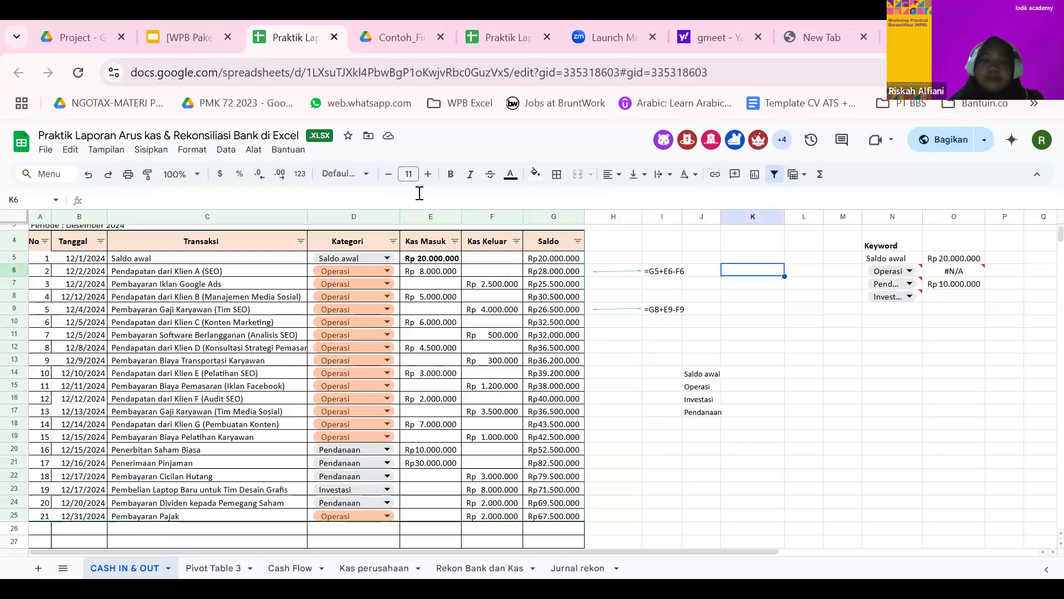
pyautogui.write('=SUM(')
pyautogui.press('Left')
pyautogui.press('Left')
pyautogui.press('Left')
pyautogui.press('Left')
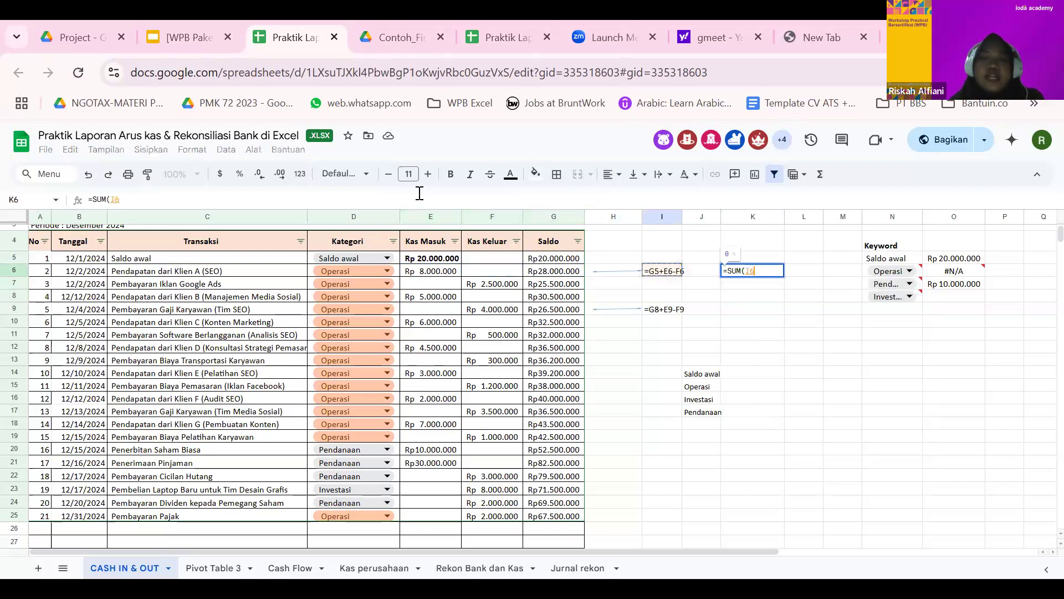
pyautogui.press('Left')
pyautogui.press('Left')
pyautogui.write(';')
pyautogui.click(541, 260)
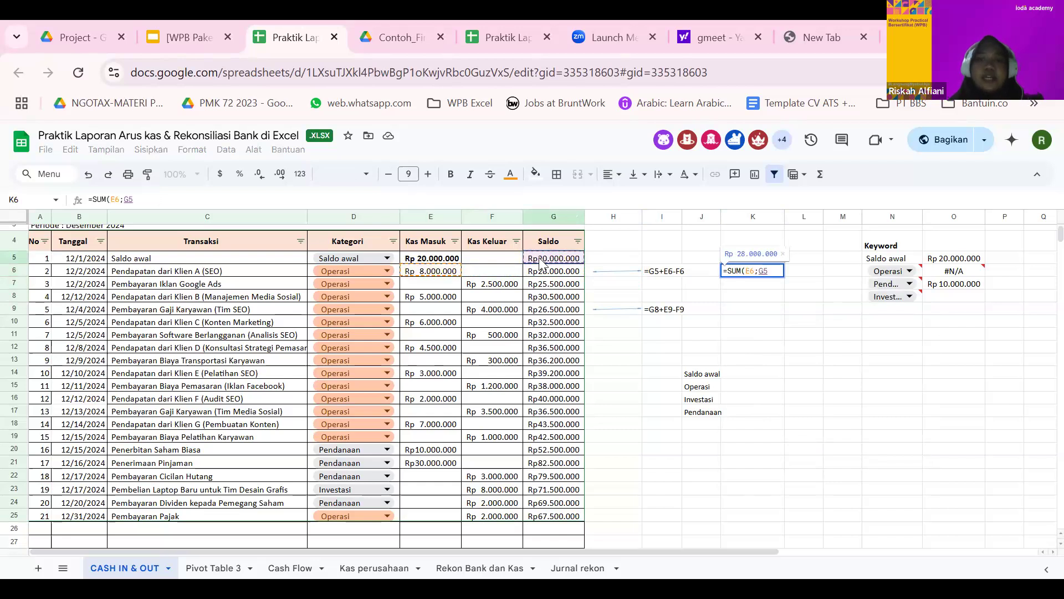
pyautogui.press('BackSpace')
pyautogui.press('BackSpace')
pyautogui.press('BackSpace')
pyautogui.press('BackSpace')
pyautogui.press('BackSpace')
pyautogui.press('BackSpace')
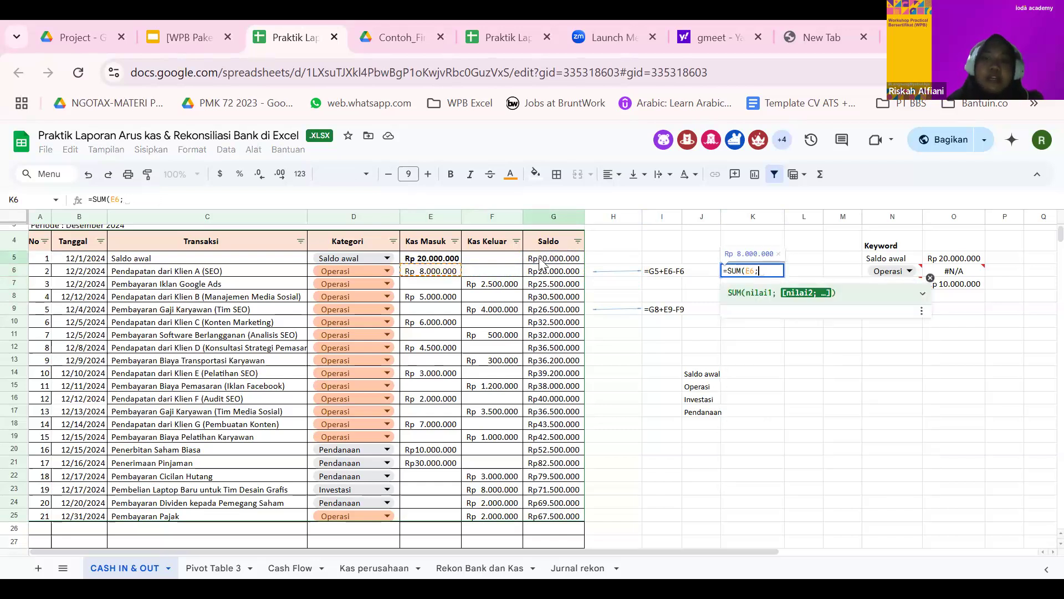
# Step: Complete K6 as =SUM(E6:F6) and compare it with the Saldo formula in G6
pyautogui.write('(')
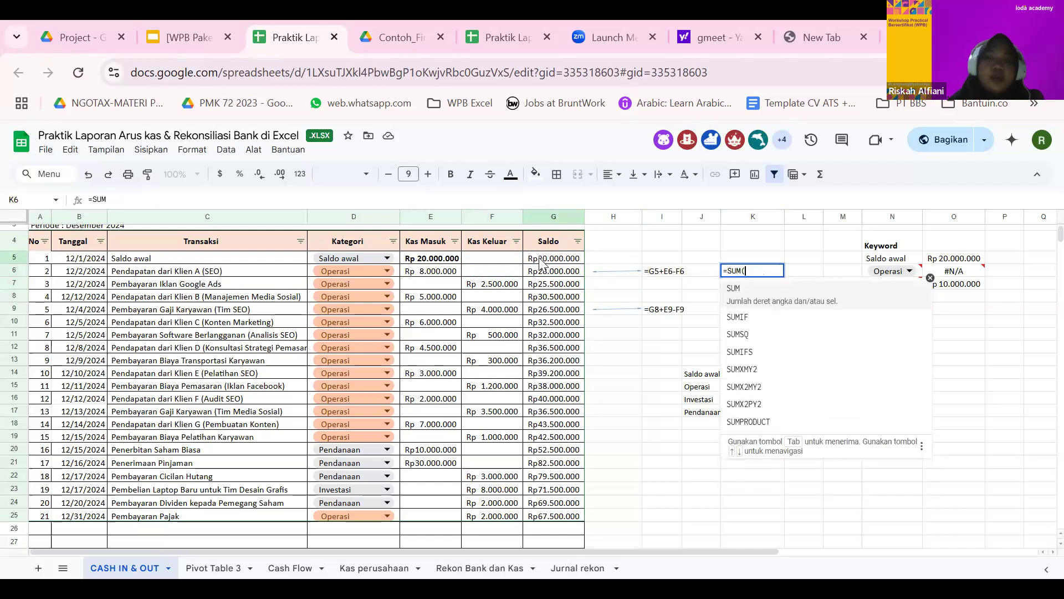
pyautogui.moveTo(453, 275); pyautogui.dragTo(477, 276)
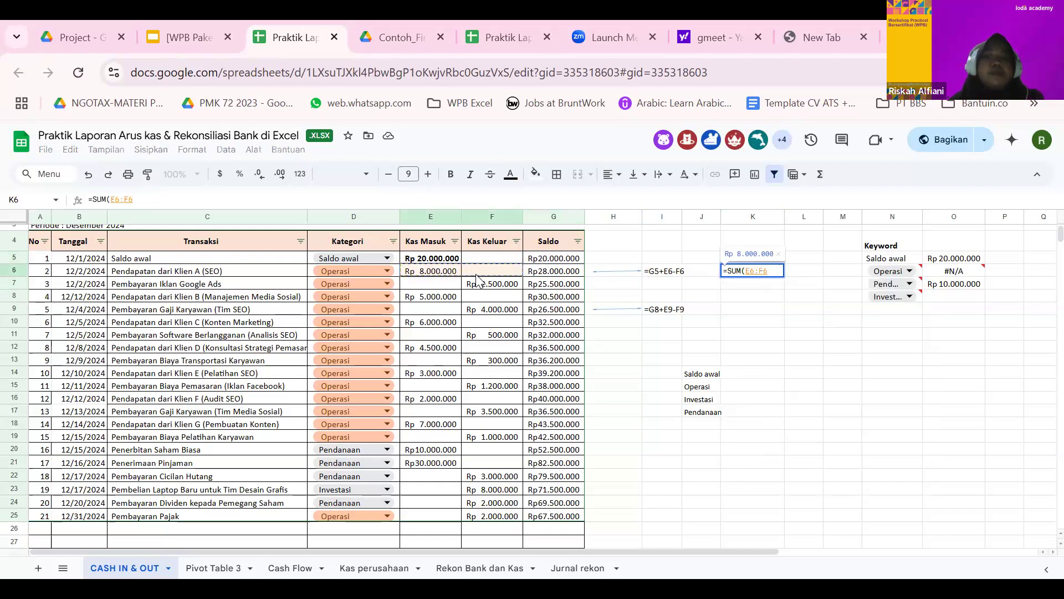
pyautogui.write(')')
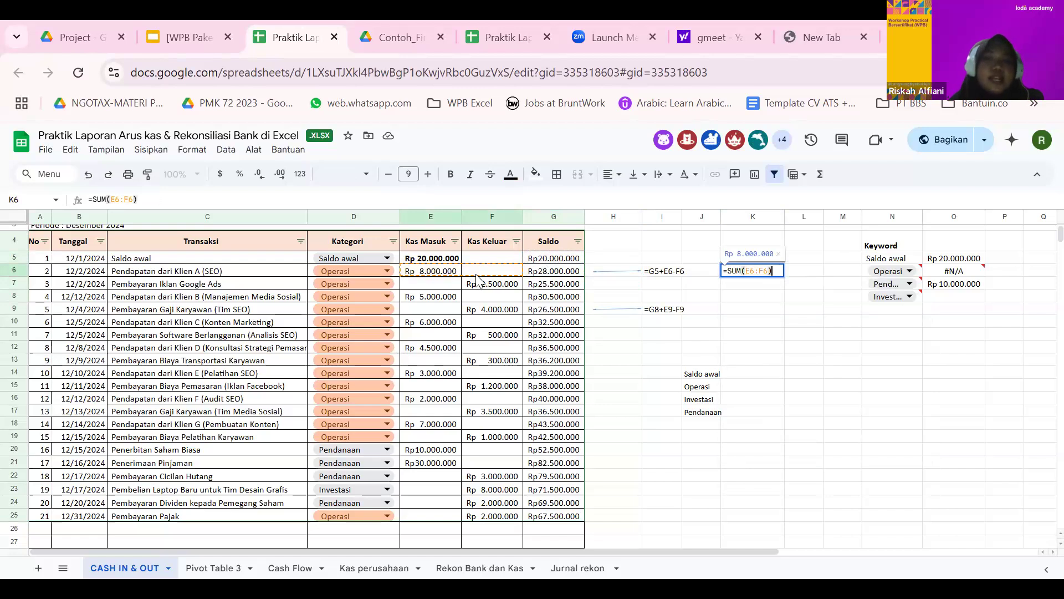
pyautogui.press('Return')
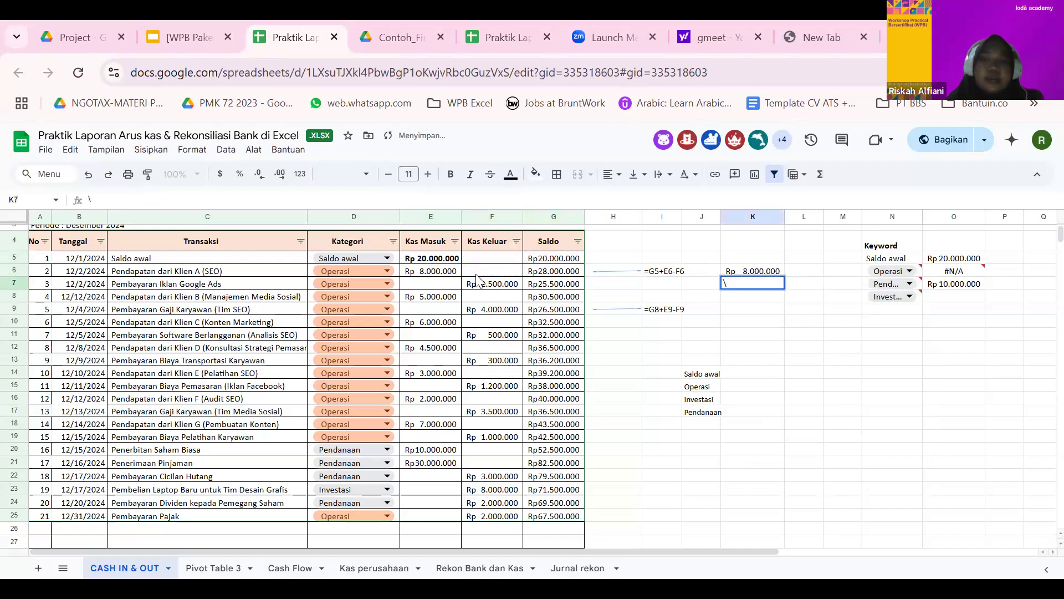
pyautogui.press('Up')
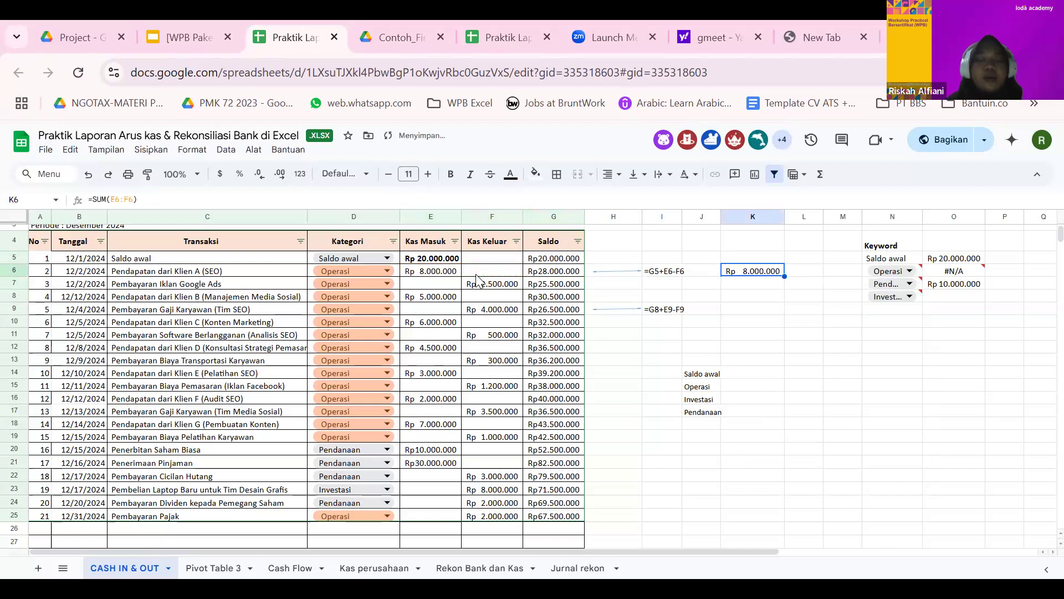
pyautogui.click(568, 272)
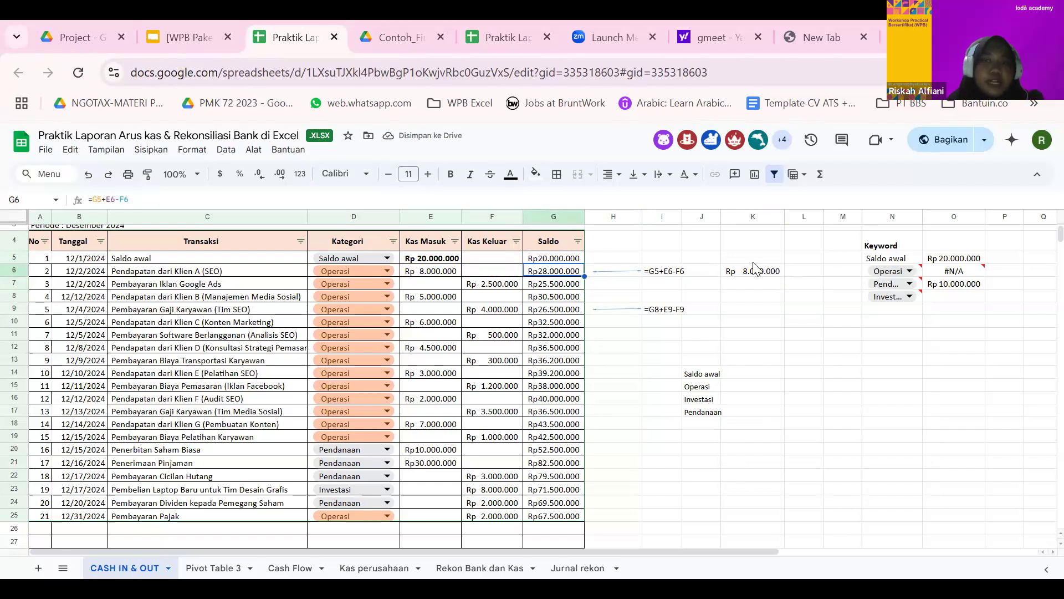
# Step: Compare the SUM formula in K6 with the running balance formula in G6 and check the opening balance in G5
pyautogui.click(753, 270)
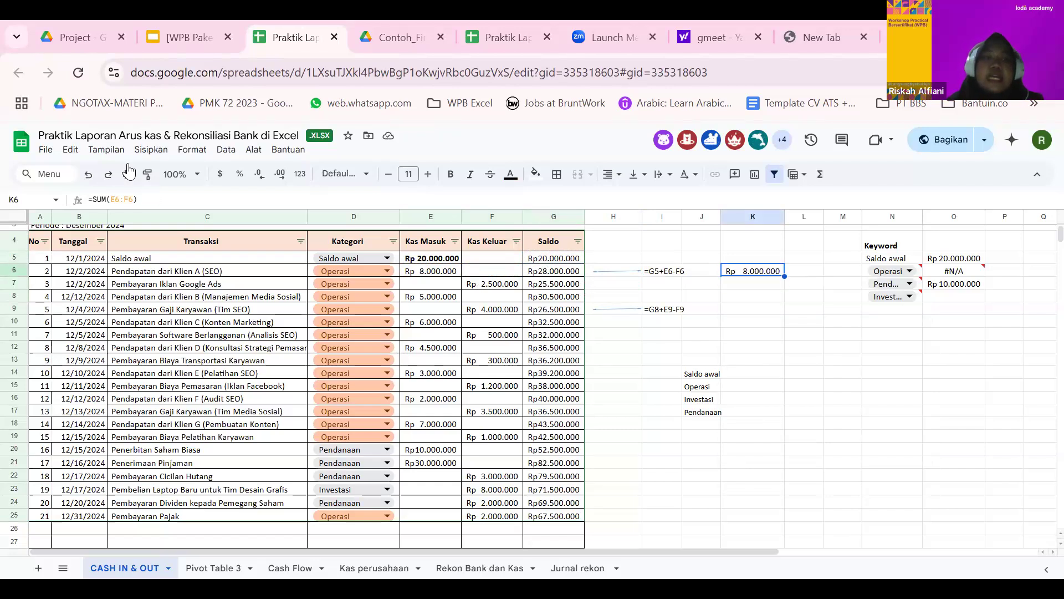
pyautogui.click(534, 274)
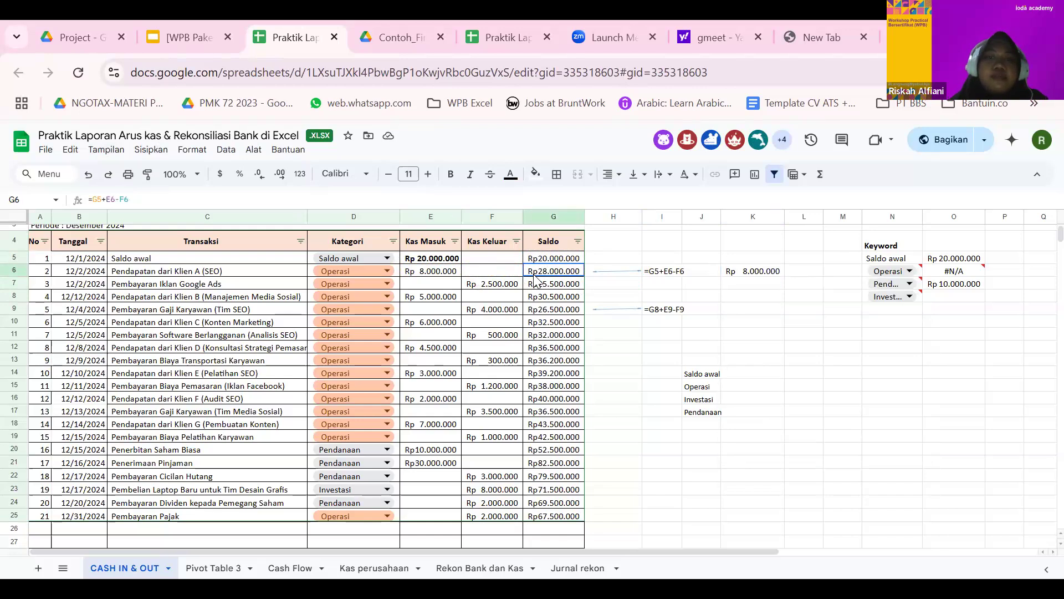
pyautogui.click(181, 197)
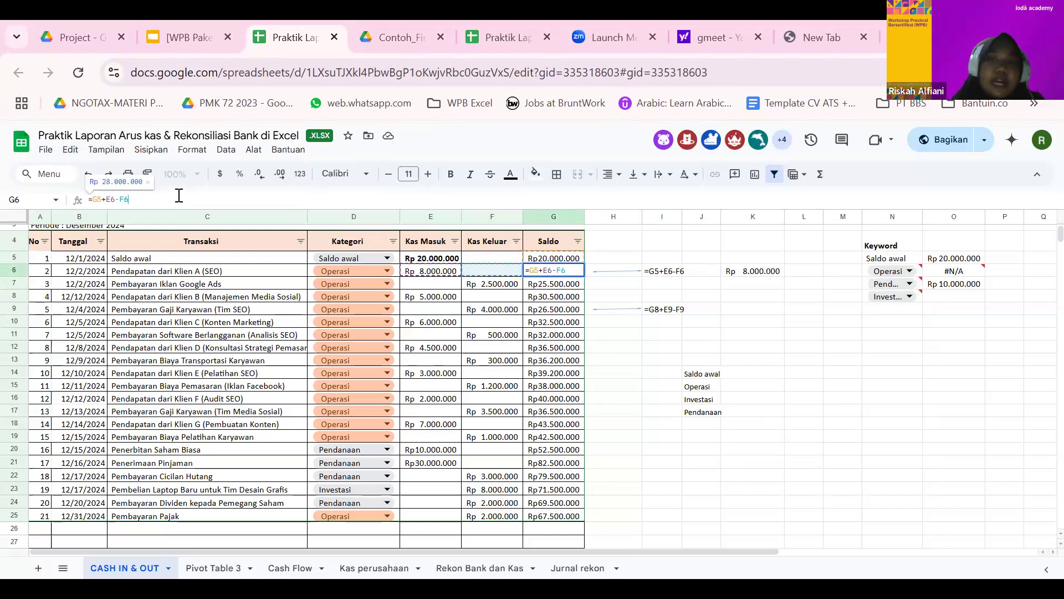
pyautogui.press('Return')
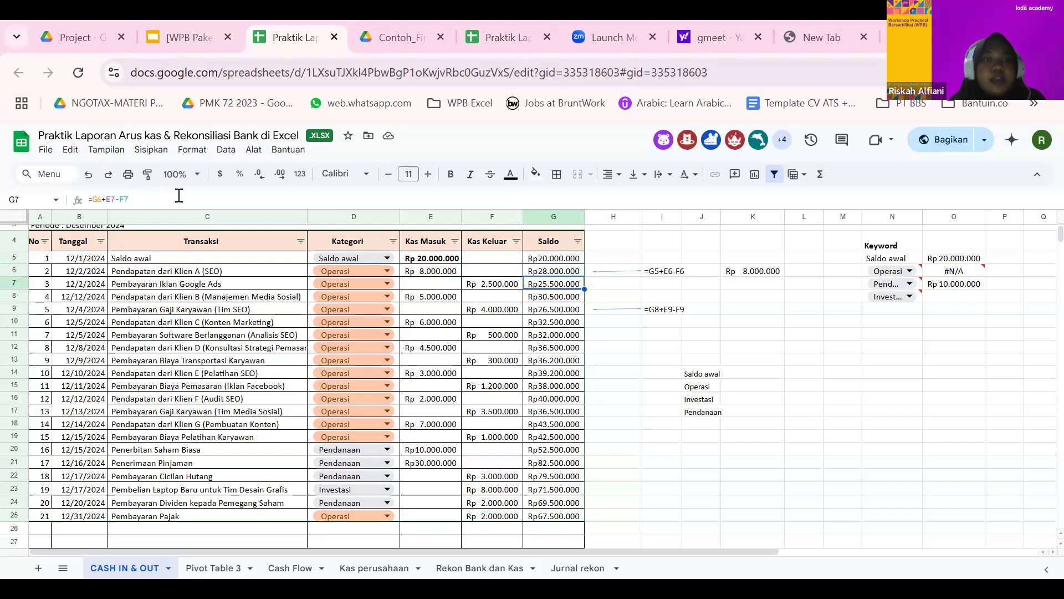
pyautogui.press('Up')
pyautogui.press('Up')
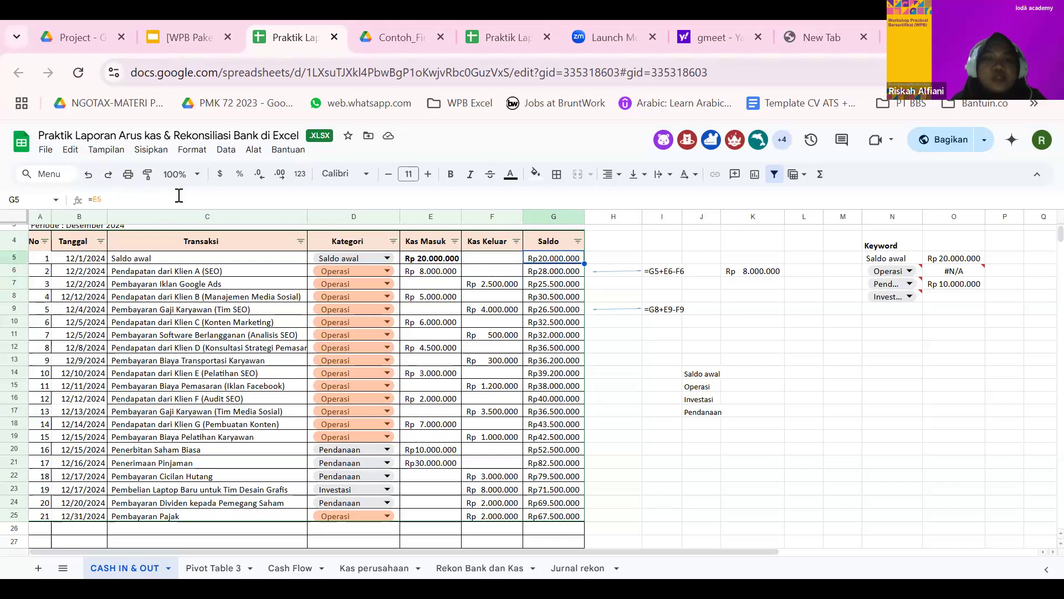
# Step: Review the transaction descriptions and Kas Masuk entries from the opening balance down to the Pendanaan rows
pyautogui.press('Left')
pyautogui.press('Left')
pyautogui.press('Left')
pyautogui.press('Left')
pyautogui.press('Left')
pyautogui.press('Right')
pyautogui.press('Down')
pyautogui.press('Down')
pyautogui.press('Down')
pyautogui.press('Down')
pyautogui.press('Down')
pyautogui.press('Down')
pyautogui.press('Down')
pyautogui.press('Down')
pyautogui.press('Down')
pyautogui.press('Down')
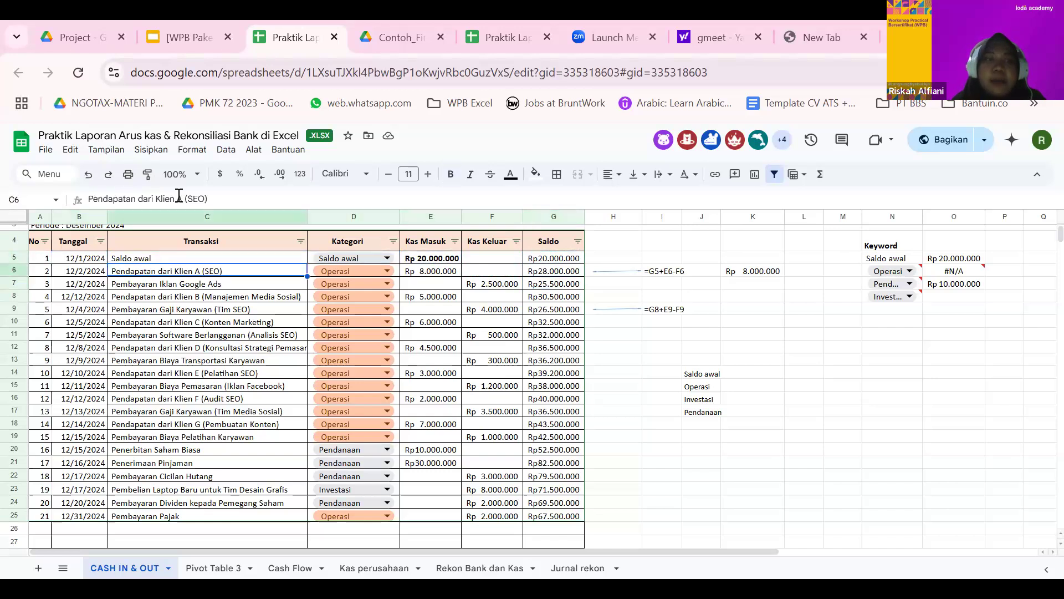
pyautogui.press('Down')
pyautogui.press('Down')
pyautogui.press('Down')
pyautogui.press('Down')
pyautogui.press('Down')
pyautogui.press('Right')
pyautogui.press('Right')
pyautogui.press('Down')
pyautogui.press('Down')
pyautogui.press('Down')
pyautogui.press('Down')
pyautogui.press('Down')
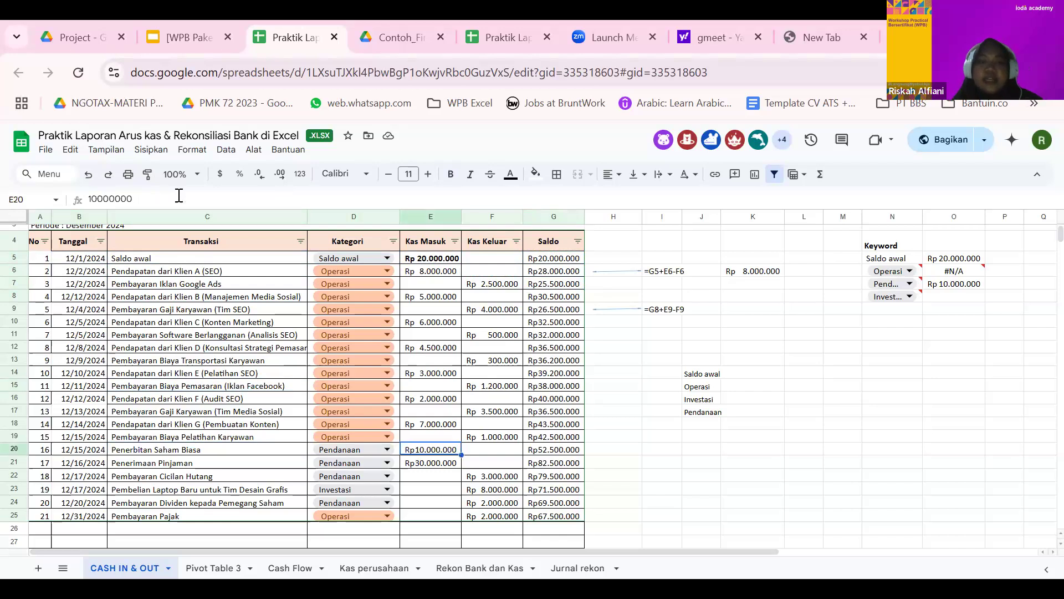
# Step: Try bold formatting on the closing balance in G25
pyautogui.press('Right')
pyautogui.press('Right')
pyautogui.hotkey('ctrl', 'b')
pyautogui.press('Right')
pyautogui.press('Right')
pyautogui.press('Right')
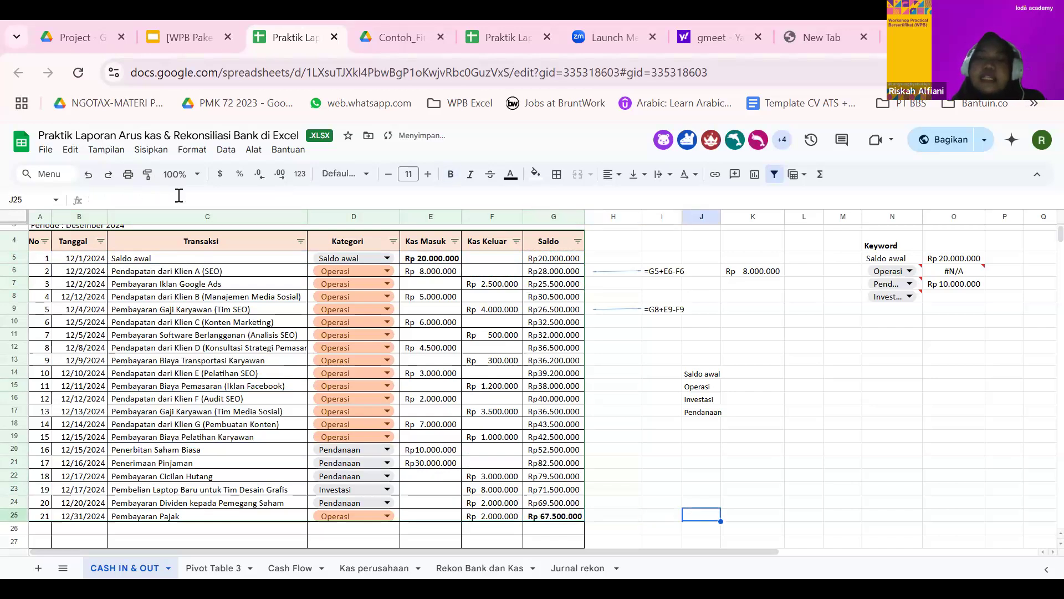
pyautogui.press('Left')
pyautogui.press('Left')
pyautogui.press('Left')
pyautogui.hotkey('ctrl', 'b')
pyautogui.press('Right')
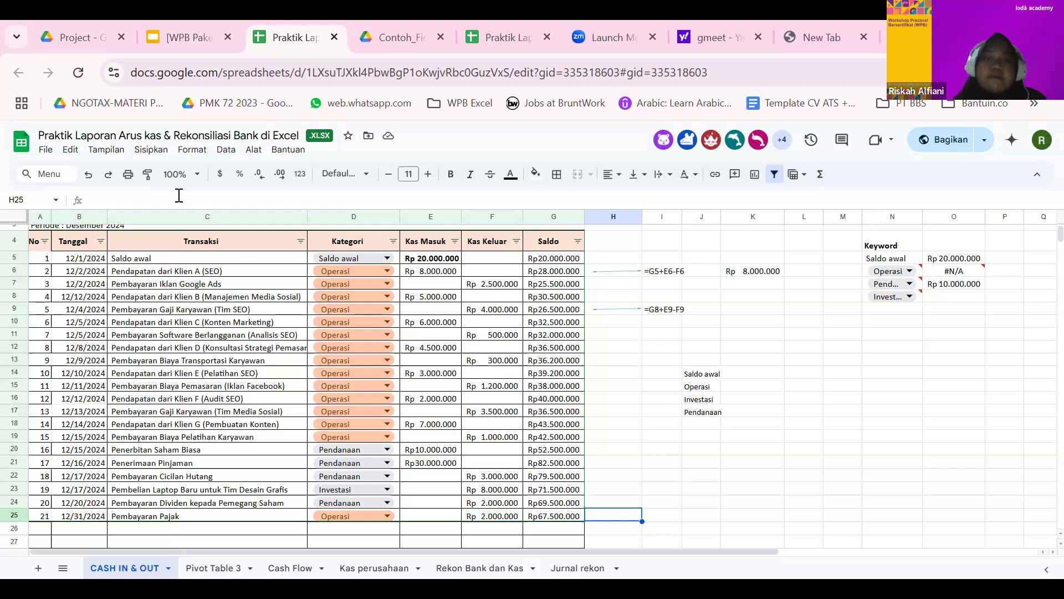
# Step: Examine the Saldo formulas from G25 up to G6, including the cells referenced by G6
pyautogui.press('Left')
pyautogui.press('Up')
pyautogui.press('Up')
pyautogui.press('Up')
pyautogui.press('Up')
pyautogui.press('Up')
pyautogui.press('Up')
pyautogui.press('Up')
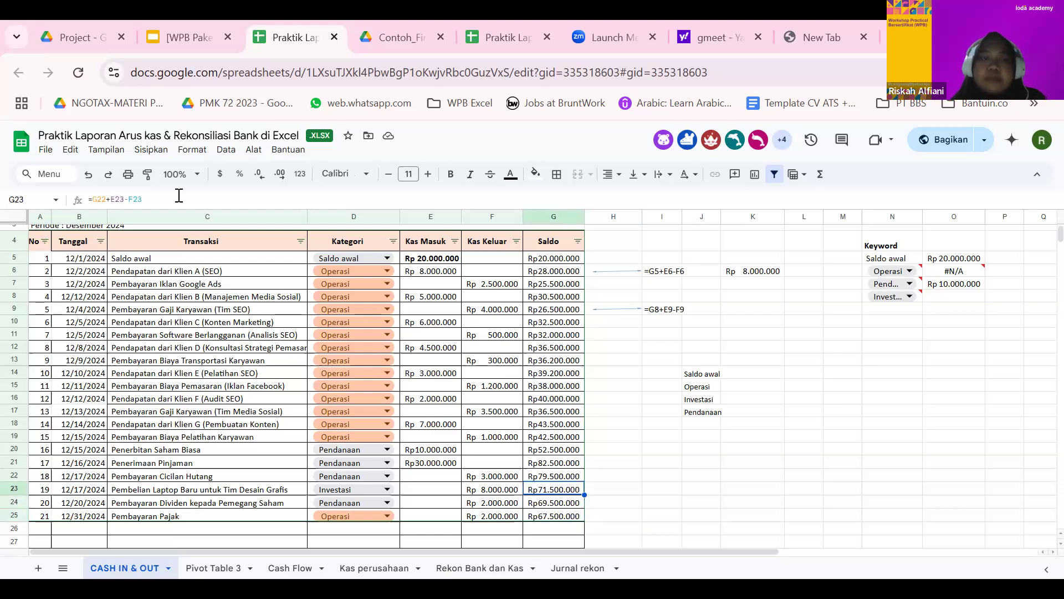
pyautogui.press('Up')
pyautogui.press('Up')
pyautogui.press('Up')
pyautogui.press('Up')
pyautogui.press('Up')
pyautogui.press('Up')
pyautogui.press('Up')
pyautogui.press('Up')
pyautogui.press('Up')
pyautogui.press('Up')
pyautogui.press('Up')
pyautogui.press('Up')
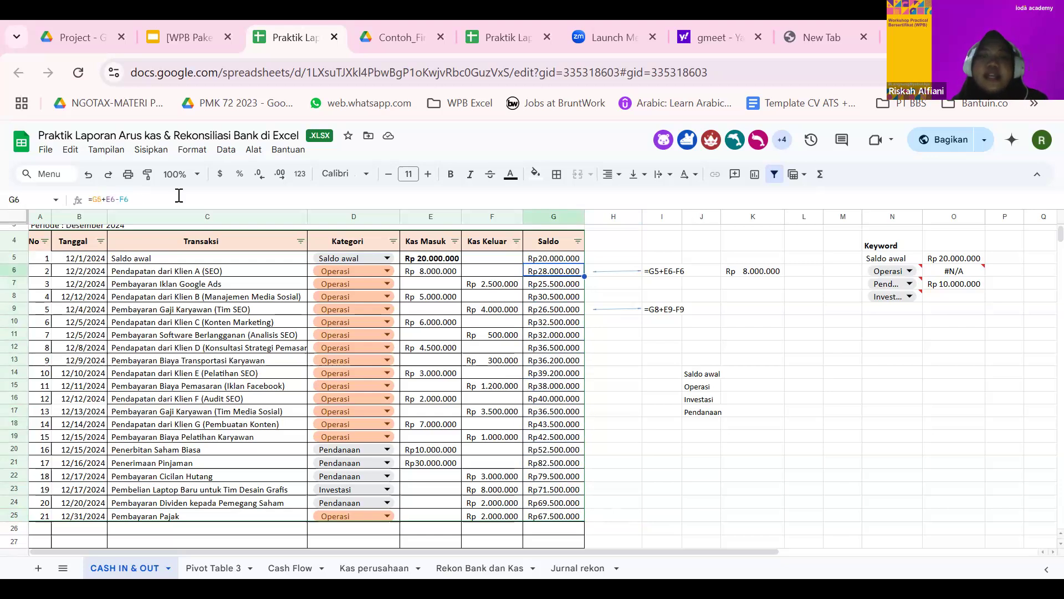
pyautogui.click(219, 203)
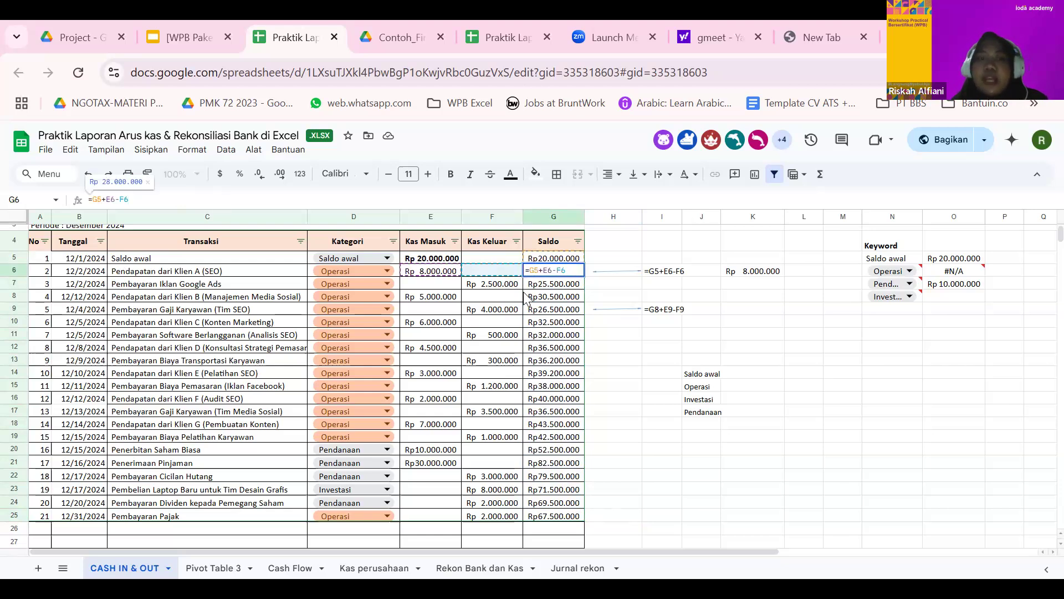
pyautogui.press('Return')
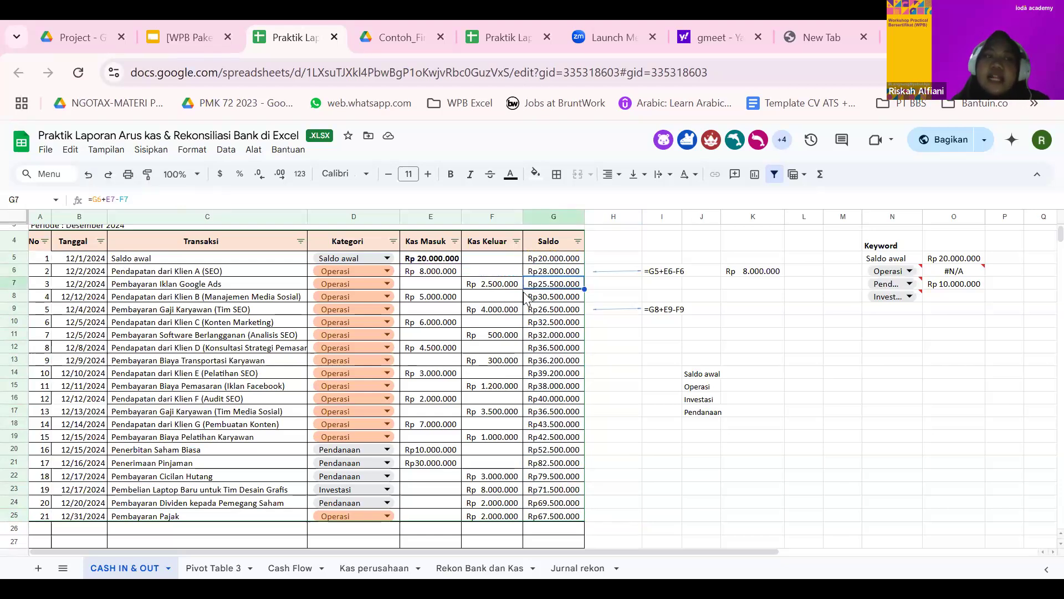
# Step: Fill the running balance formula from G7 down the Saldo column to G25
pyautogui.click(428, 202)
pyautogui.click(578, 286)
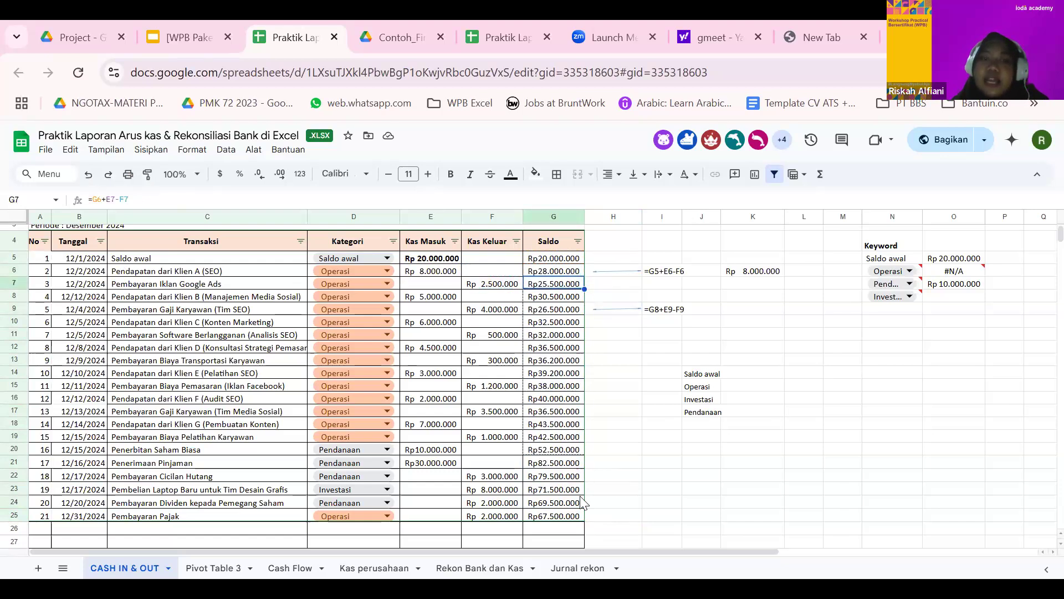
pyautogui.moveTo(581, 524); pyautogui.dragTo(576, 521)
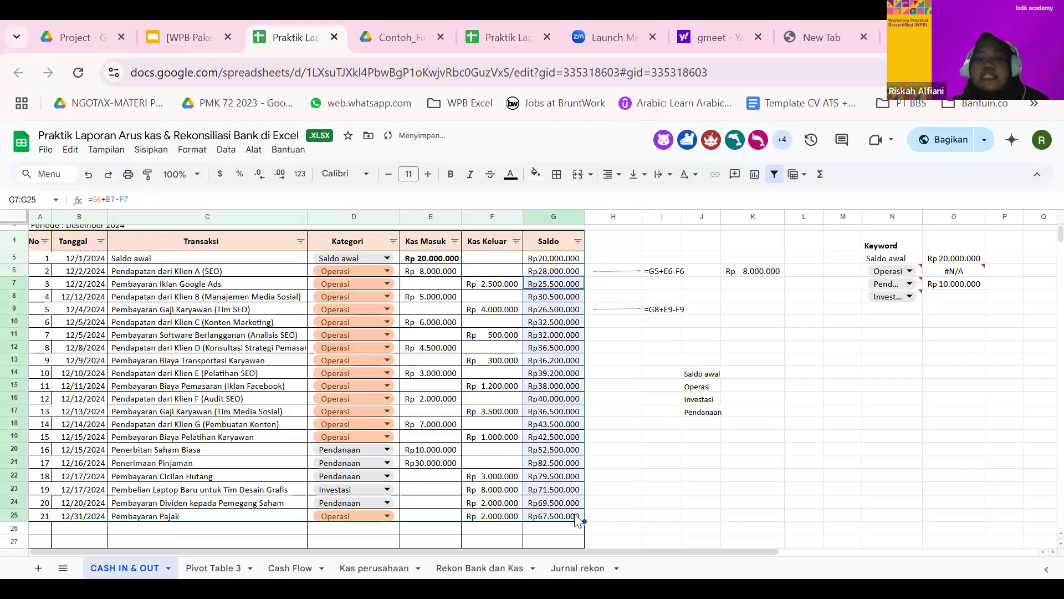
pyautogui.click(287, 207)
pyautogui.press('Escape')
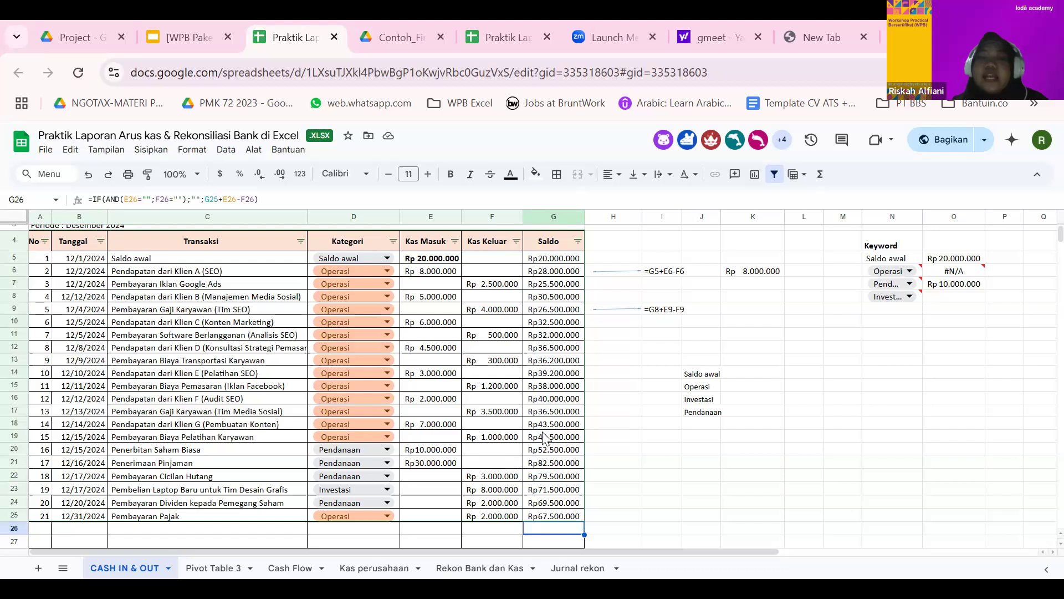
# Step: Make the closing balance in G25 bold
pyautogui.scroll(-2, 637, 438)
pyautogui.scroll(2, 640, 442)
pyautogui.hotkey('ctrl', 'b')
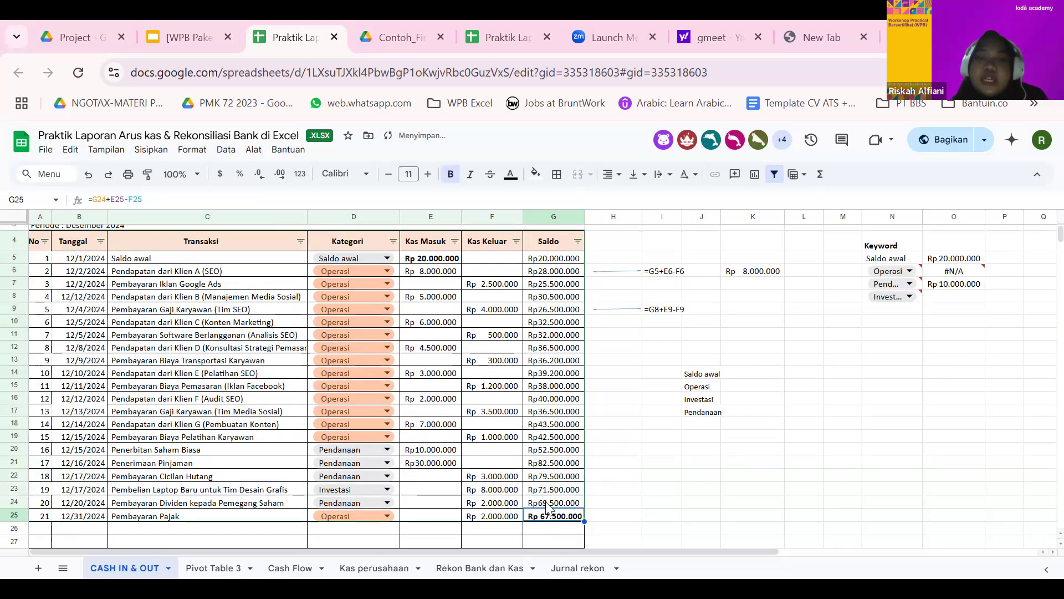
pyautogui.click(669, 464)
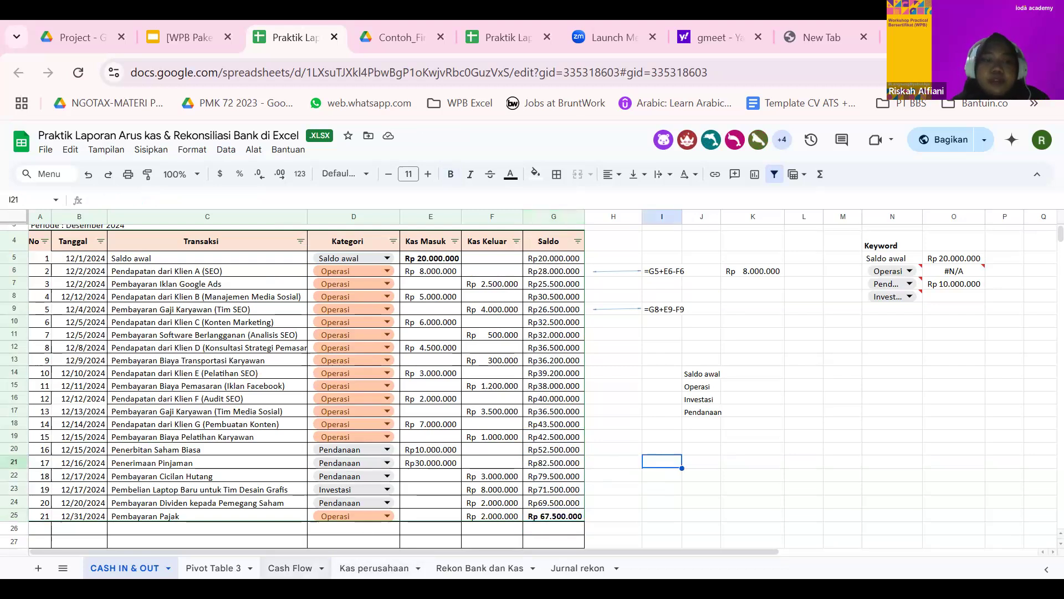
# Step: Look over the Cash Flow sheet and examine the SUMIF formula for the operating Kas Masuk in B6
pyautogui.click(311, 570)
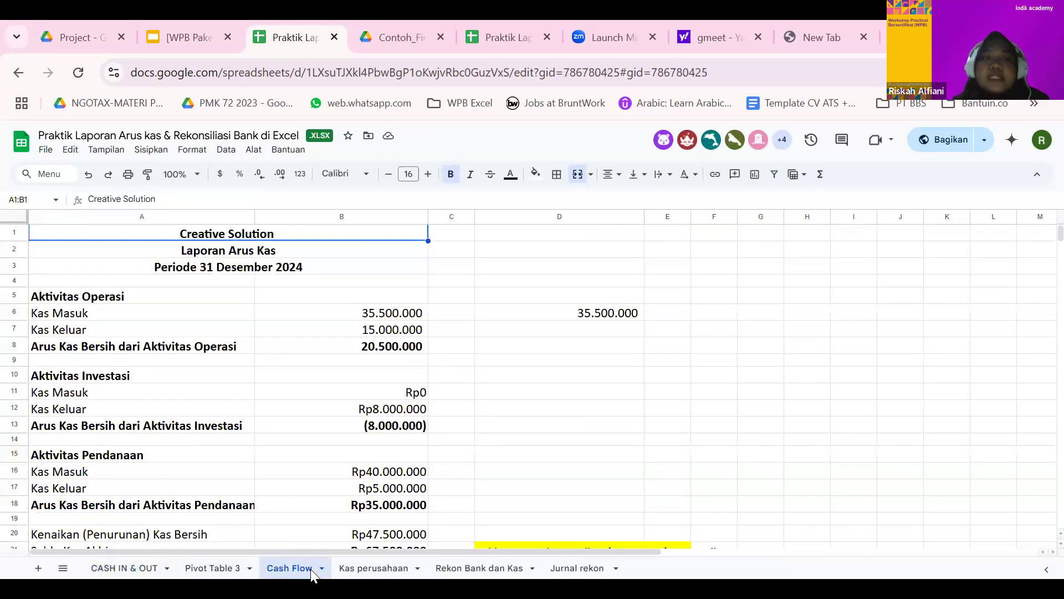
pyautogui.scroll(-2, 369, 321)
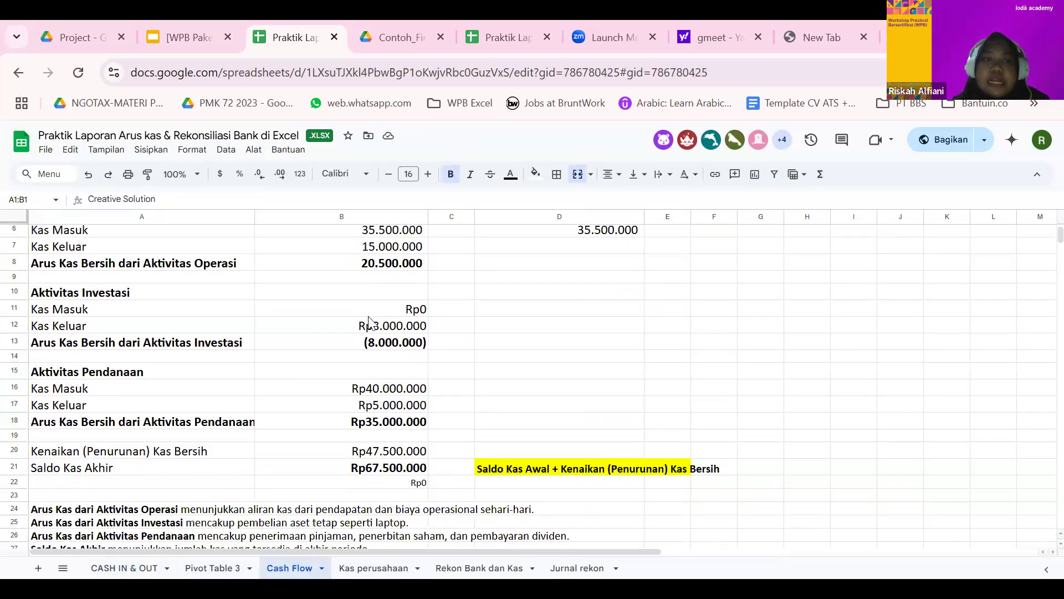
pyautogui.scroll(2, 369, 321)
pyautogui.click(369, 320)
pyautogui.scroll(-2, 370, 321)
pyautogui.scroll(2, 369, 321)
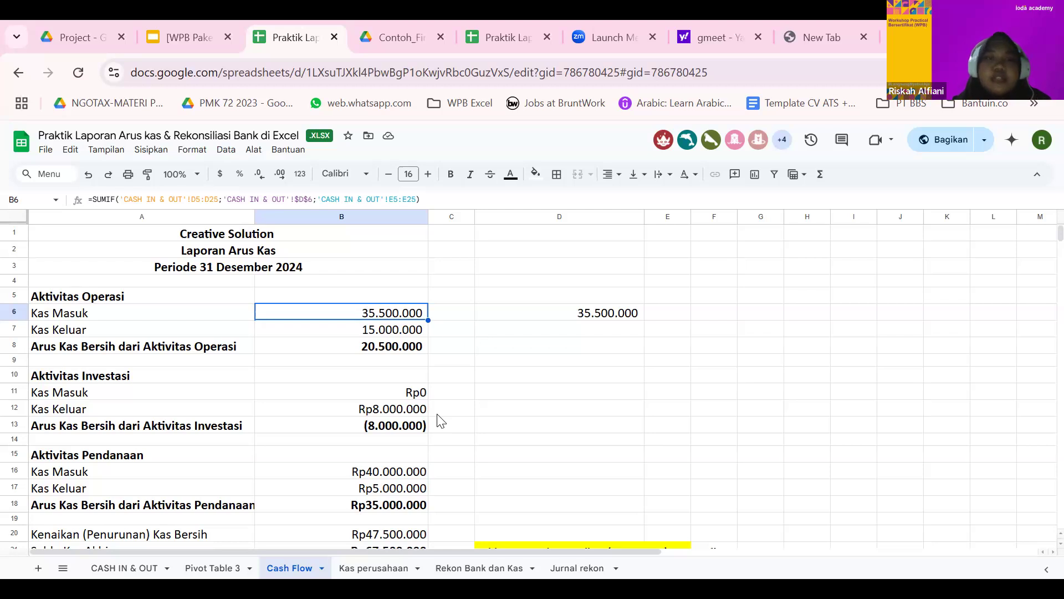
pyautogui.click(443, 199)
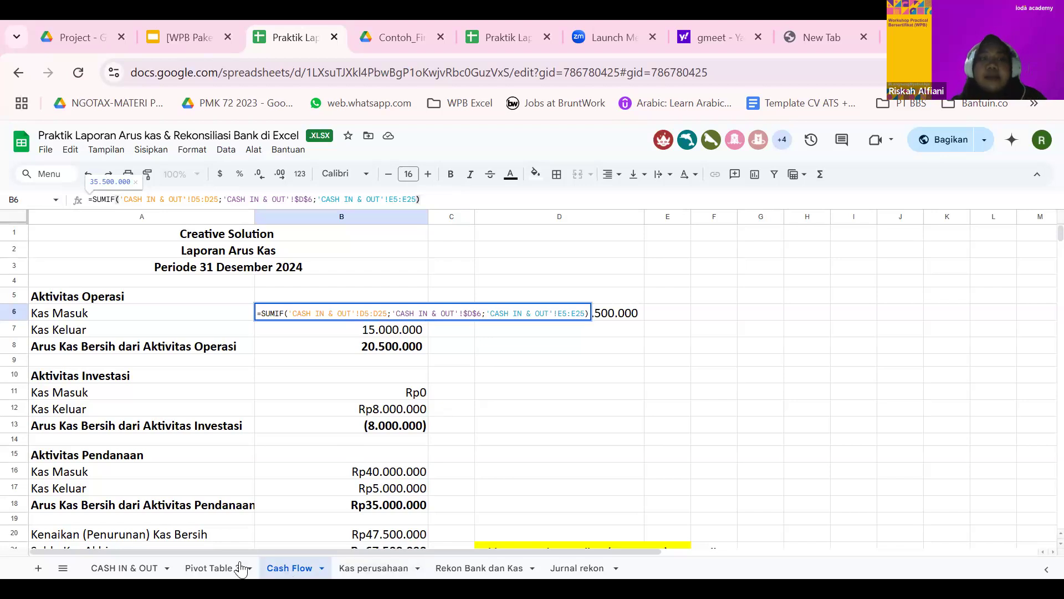
# Step: Relate the SUMIF range in B6 to the Kategori column on the CASH IN & OUT sheet and inspect its criteria argument
pyautogui.click(143, 571)
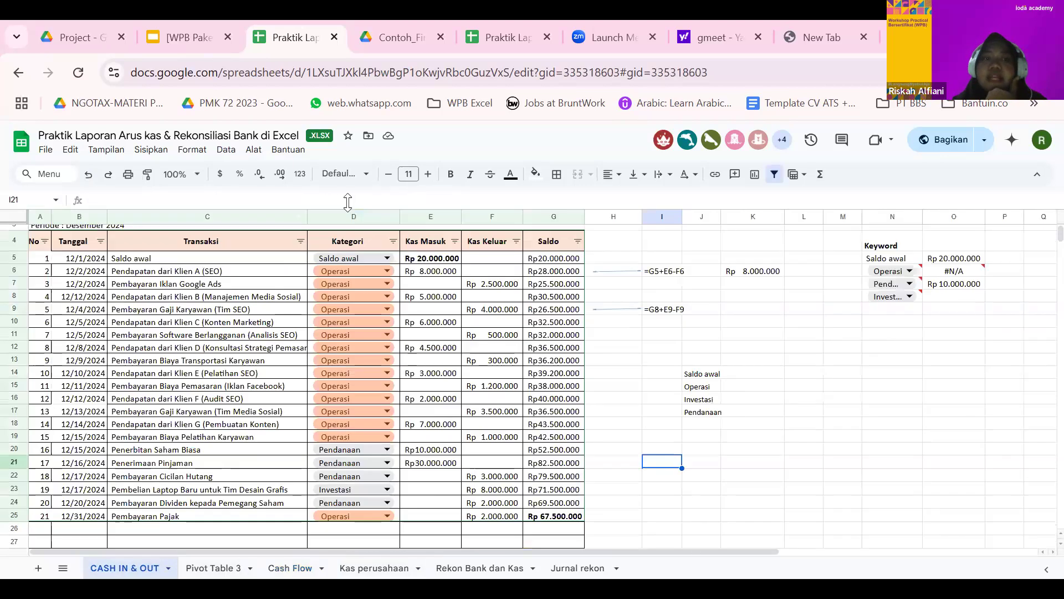
pyautogui.click(343, 216)
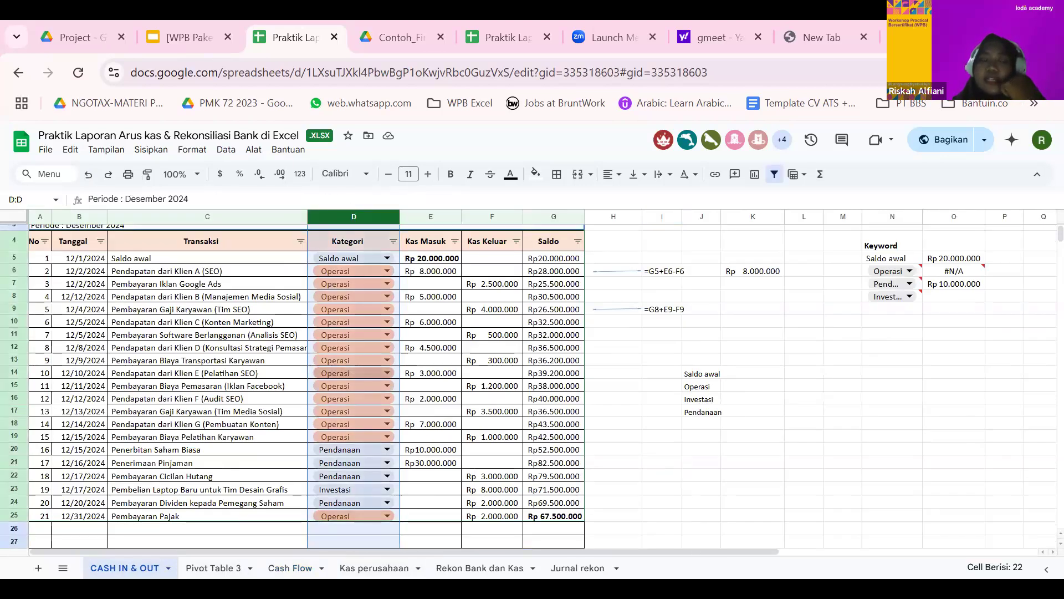
pyautogui.click(294, 568)
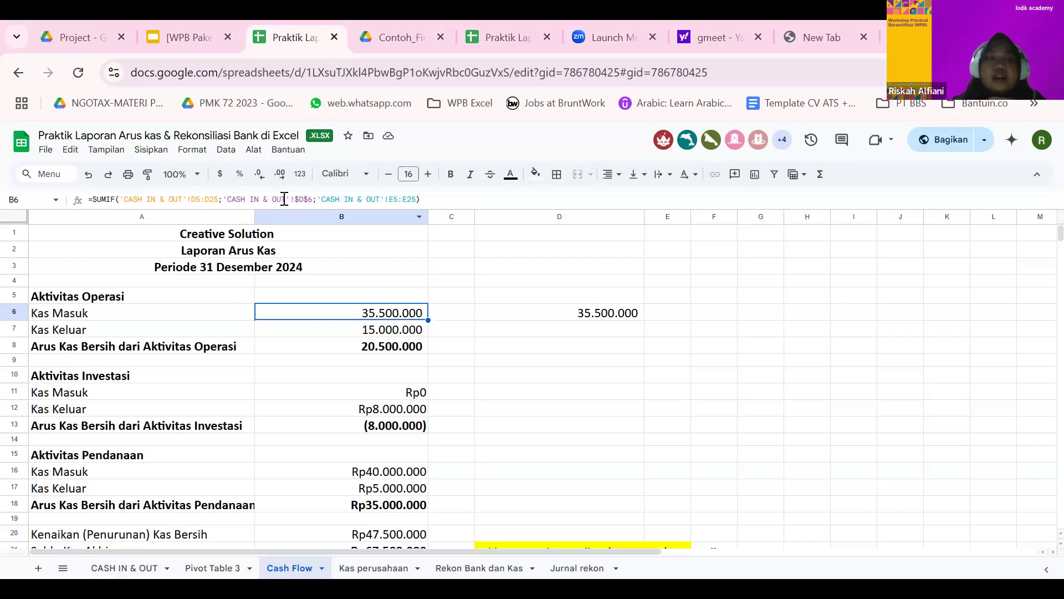
pyautogui.click(286, 194)
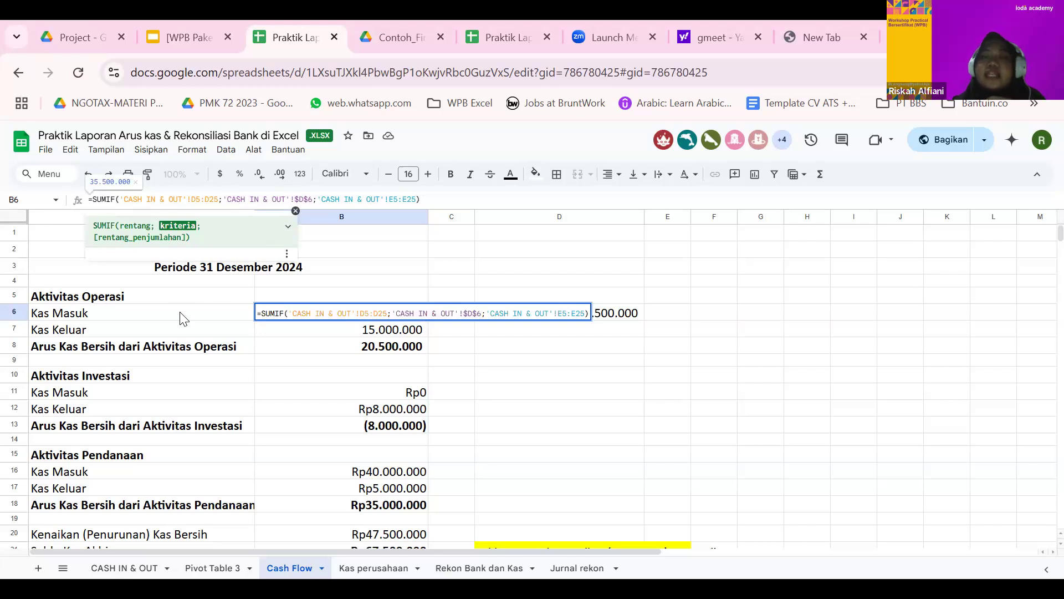
pyautogui.press('Escape')
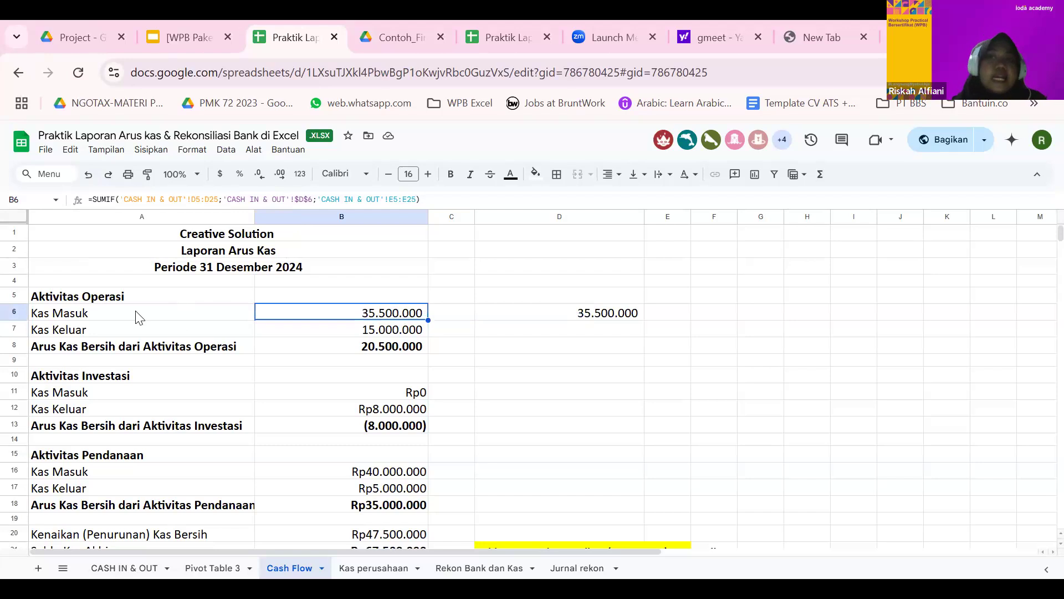
# Step: Check the Kas Masuk column on the CASH IN & OUT sheet against the sum range used in Cash Flow B6
pyautogui.click(150, 571)
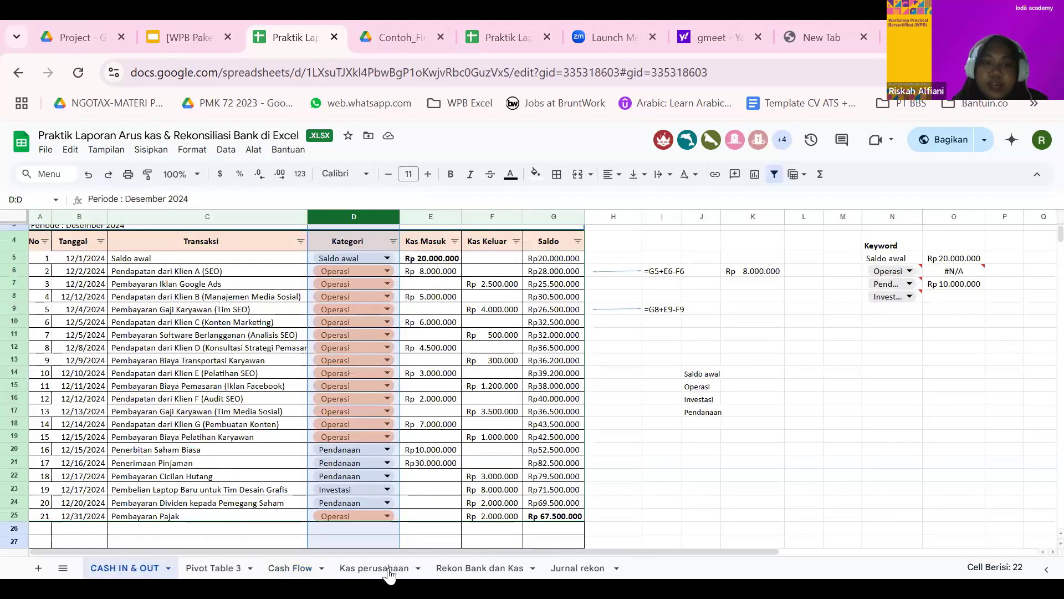
pyautogui.click(303, 570)
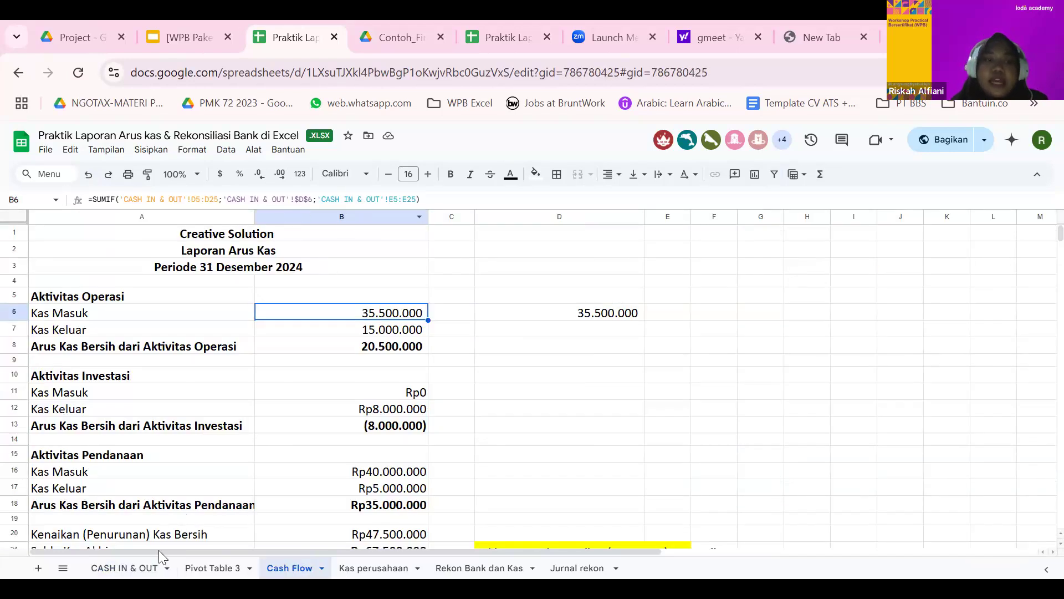
pyautogui.click(160, 568)
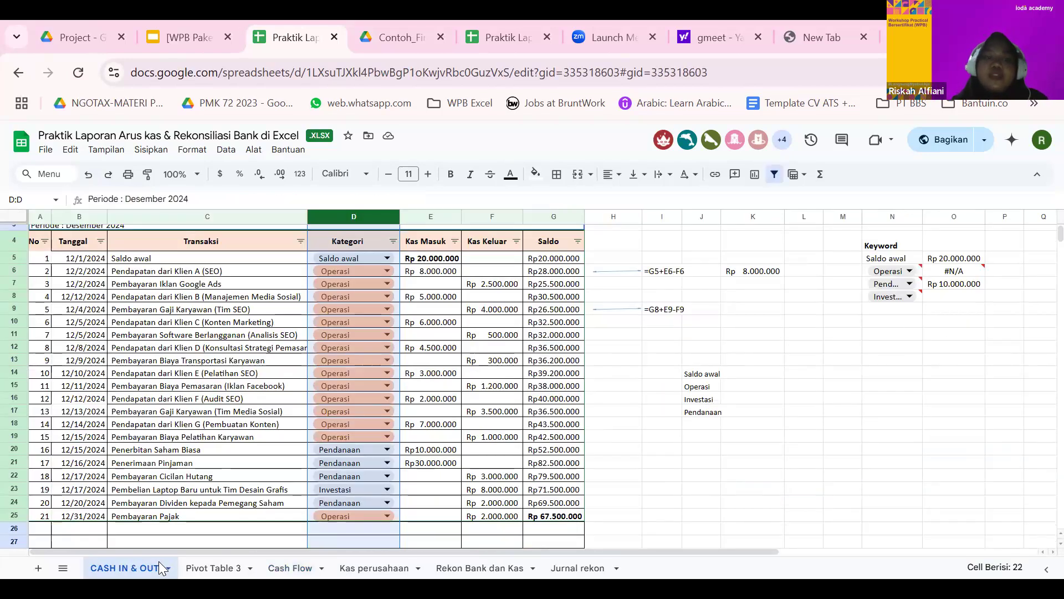
pyautogui.click(430, 216)
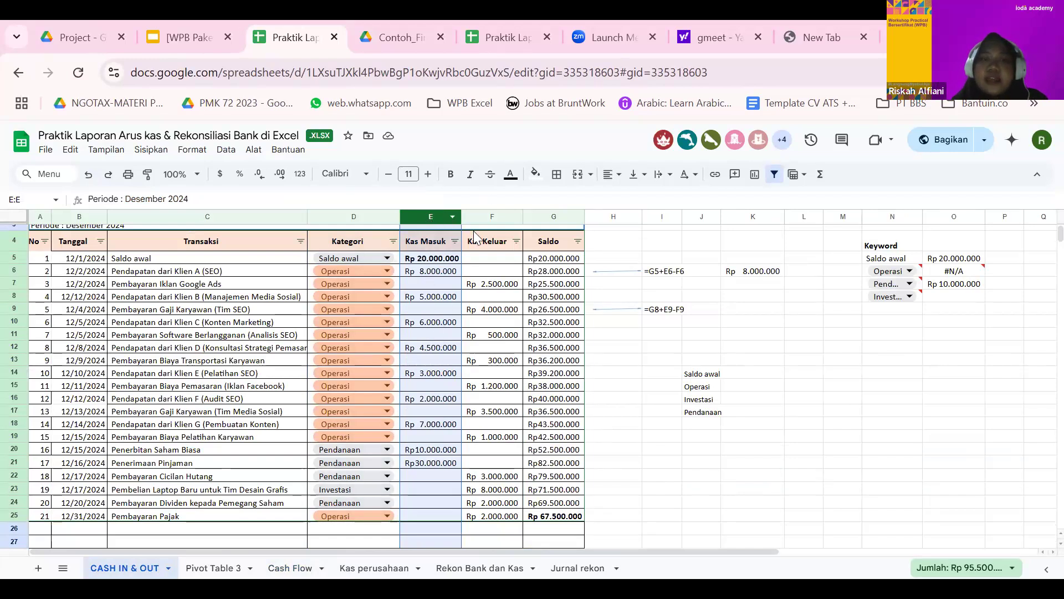
pyautogui.click(311, 571)
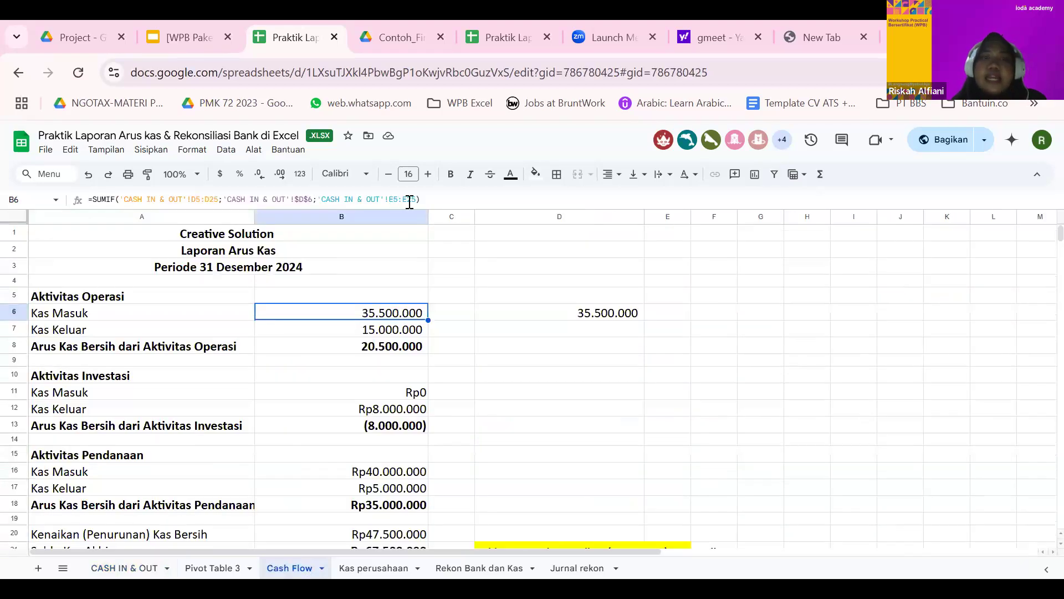
# Step: Examine the $D$6 criteria reference in B6 and compare that formula with the operating Kas Keluar formula in B7
pyautogui.click(300, 192)
pyautogui.moveTo(295, 198); pyautogui.dragTo(315, 197)
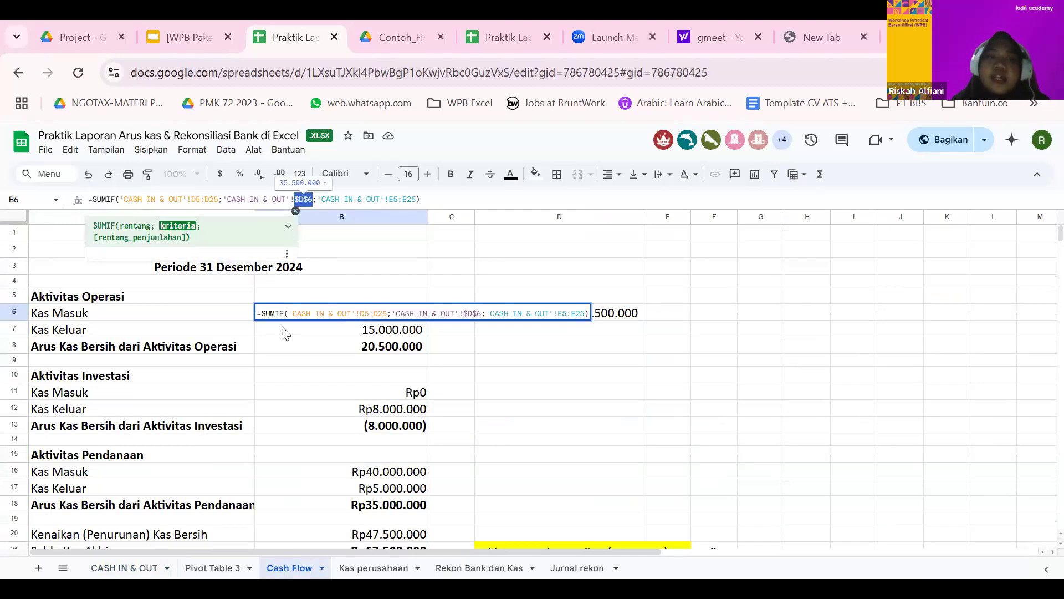
pyautogui.press('Return')
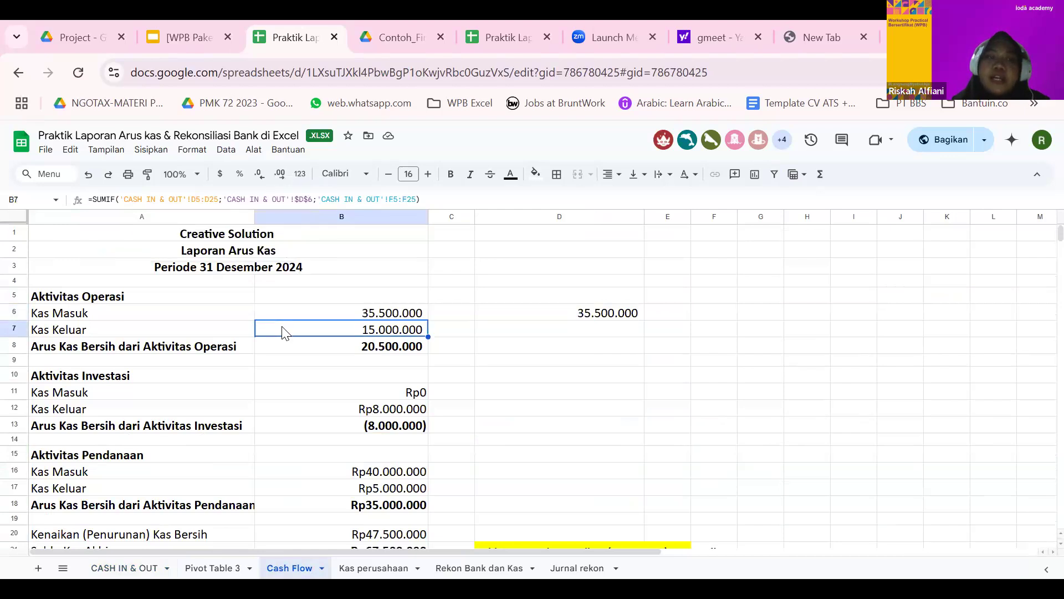
pyautogui.press('Up')
pyautogui.press('Down')
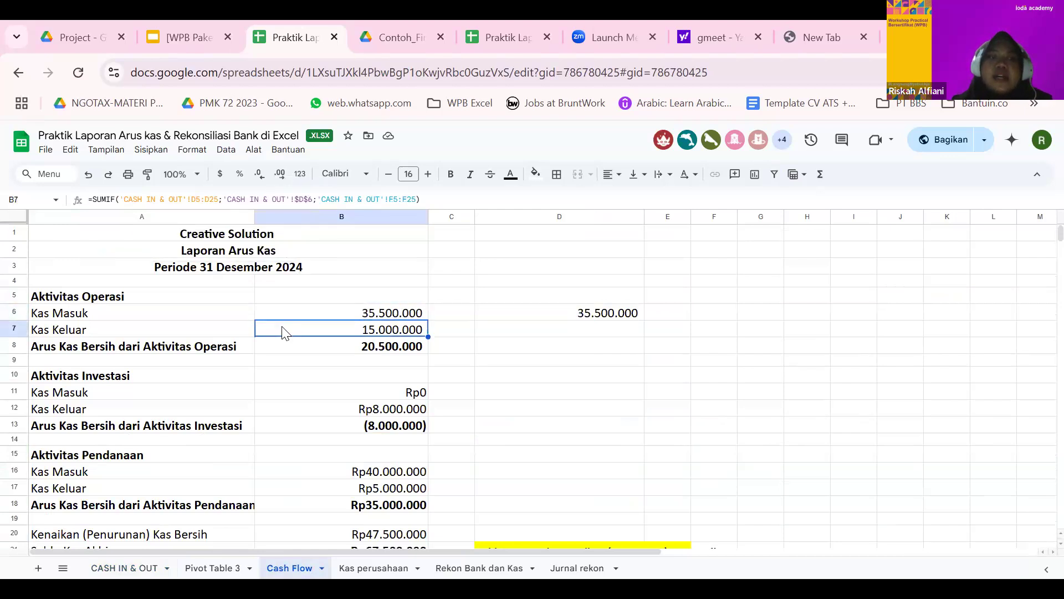
# Step: Compare the operating formulas in B6 and B7, and relate B7's ranges to the Kategori and Kas Keluar columns on CASH IN & OUT
pyautogui.press('Up')
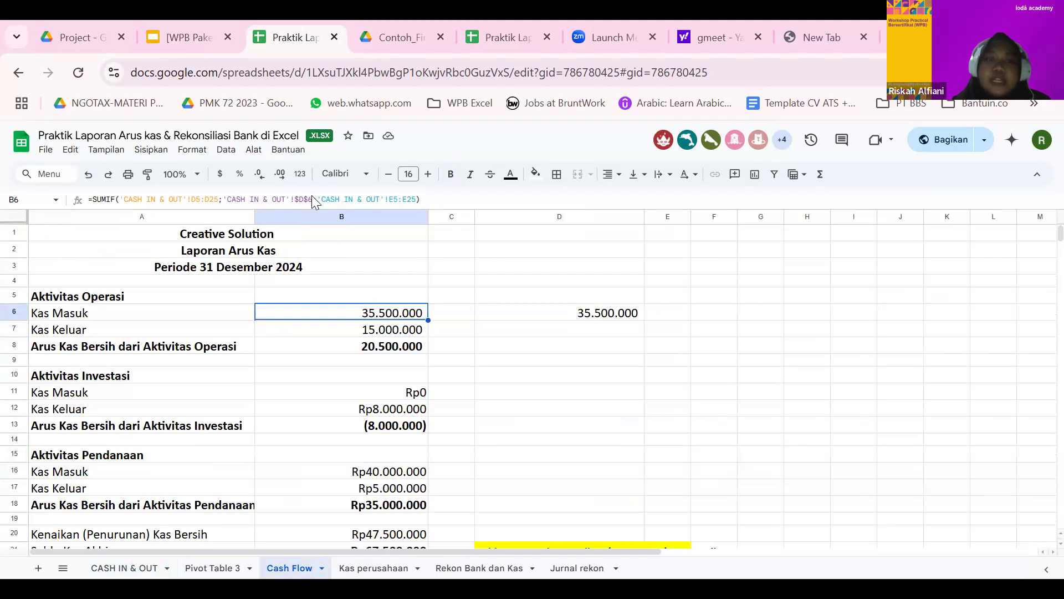
pyautogui.click(317, 336)
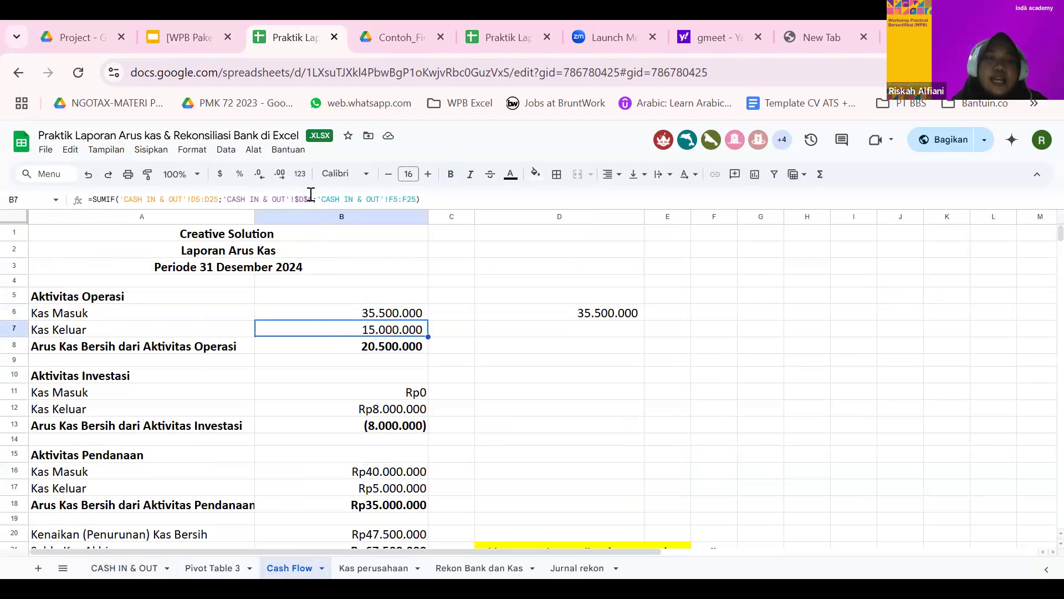
pyautogui.click(242, 561)
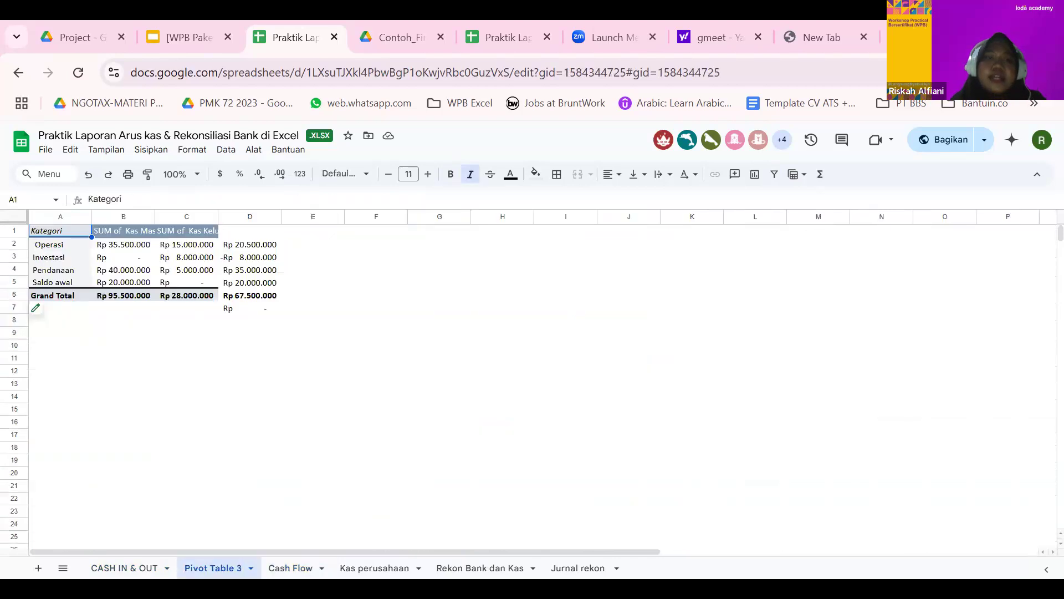
pyautogui.click(128, 568)
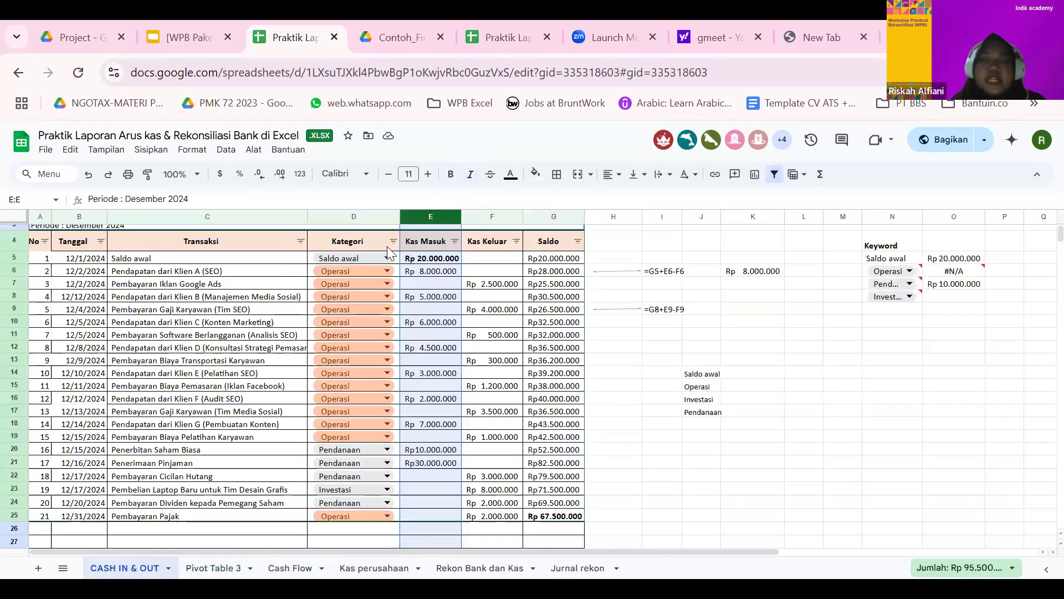
pyautogui.click(366, 216)
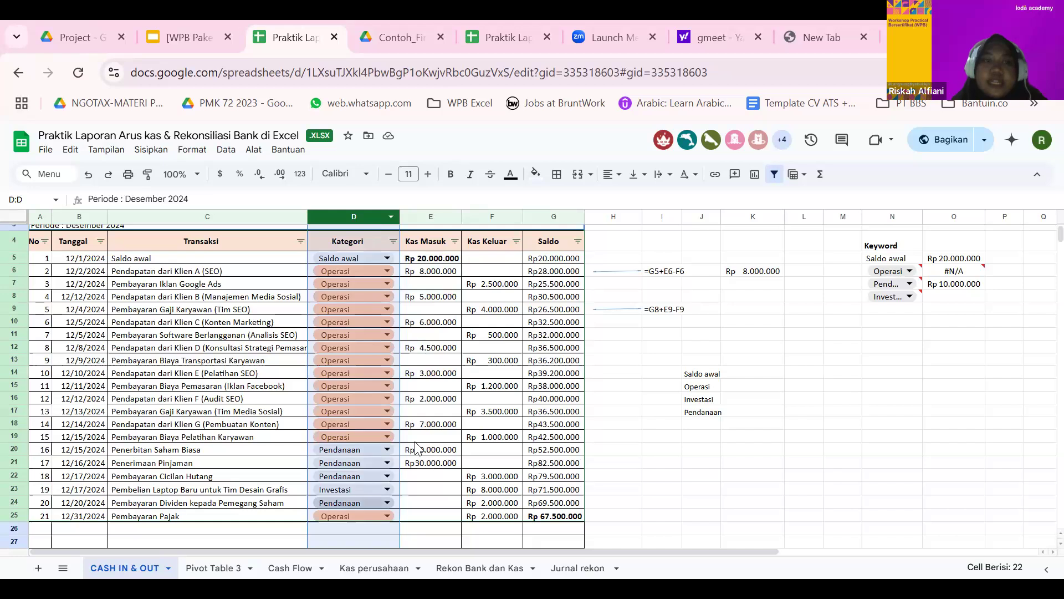
pyautogui.click(493, 216)
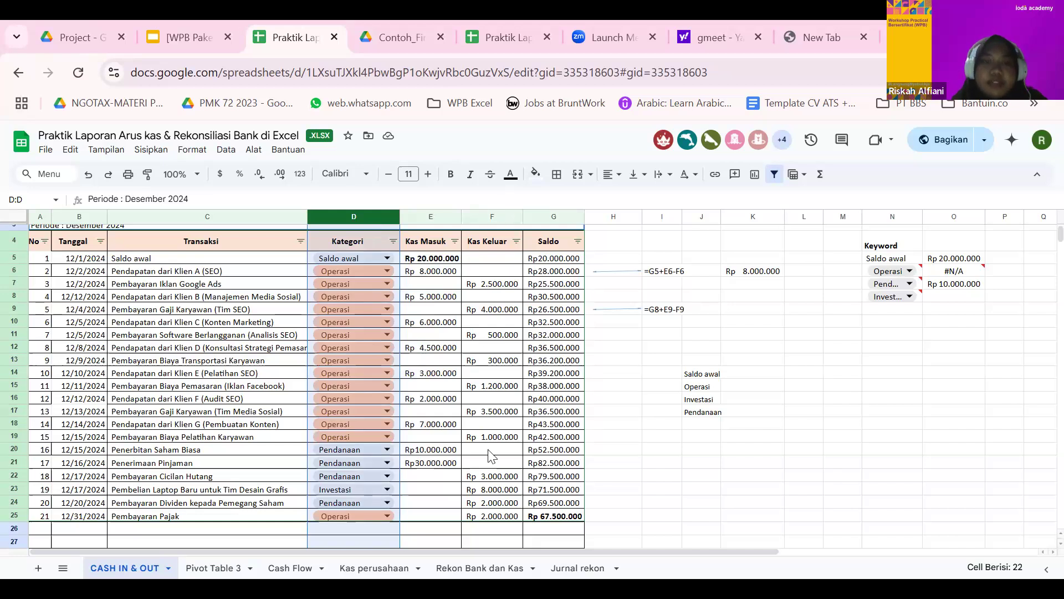
# Step: Change the criteria reference in the operating Kas Keluar SUMIF formula, Cash Flow B7, to $D$7
pyautogui.click(289, 568)
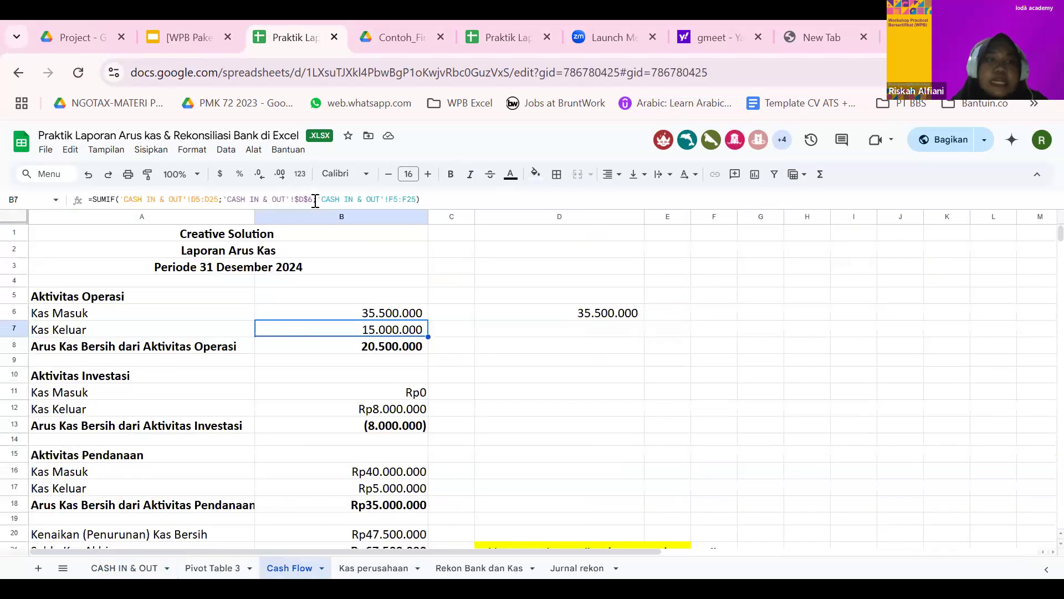
pyautogui.press('F2')
pyautogui.press('BackSpace')
pyautogui.write('7')
pyautogui.press('Tab')
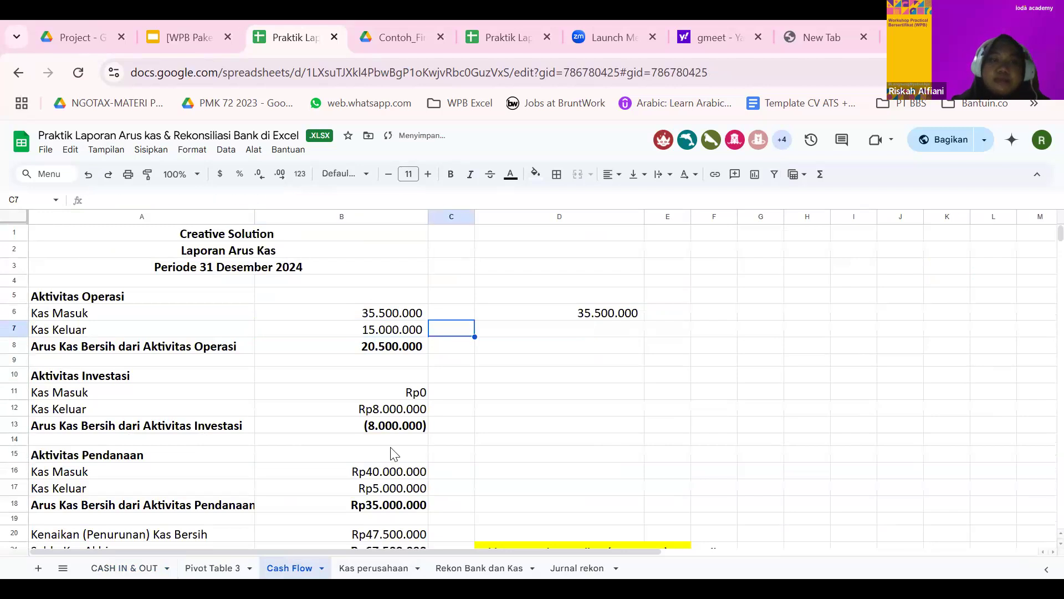
pyautogui.press('Return')
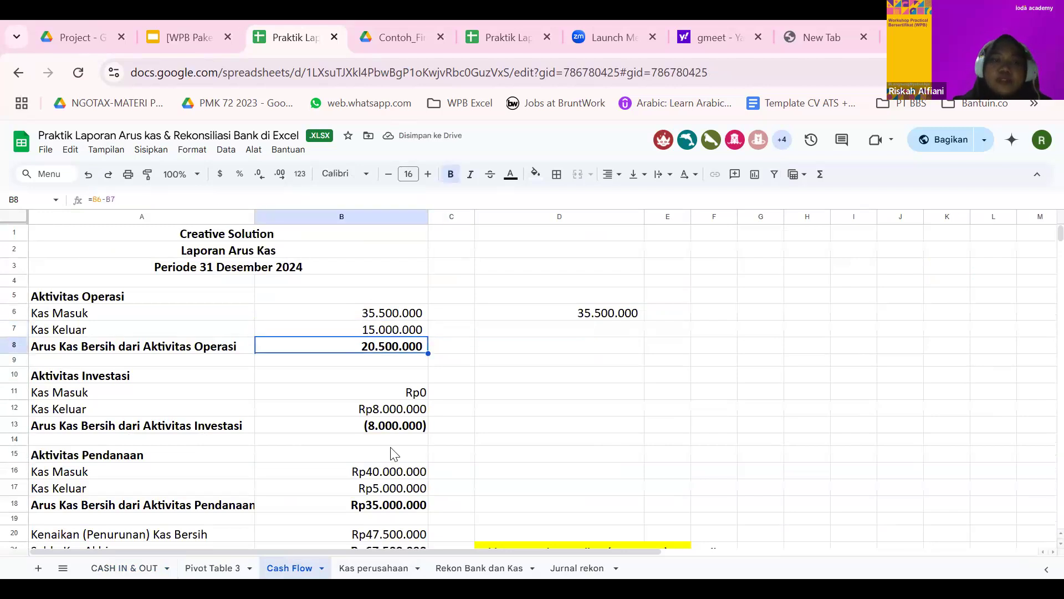
# Step: Examine the formula for Arus Kas Bersih dari Aktivitas Operasi in B8 and the cells it subtracts
pyautogui.click(317, 198)
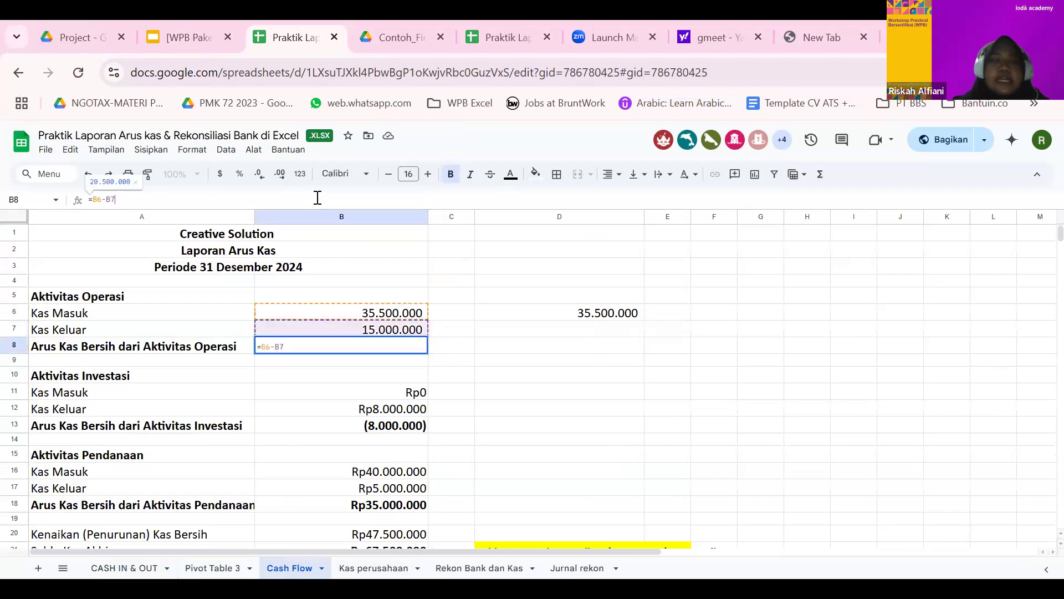
pyautogui.press('Return')
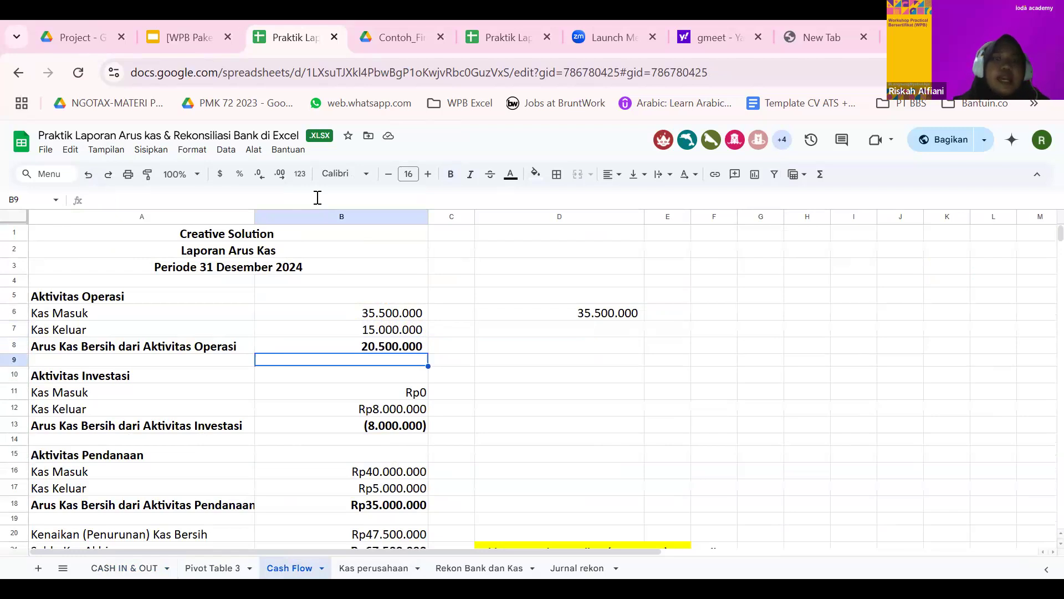
pyautogui.press('Up')
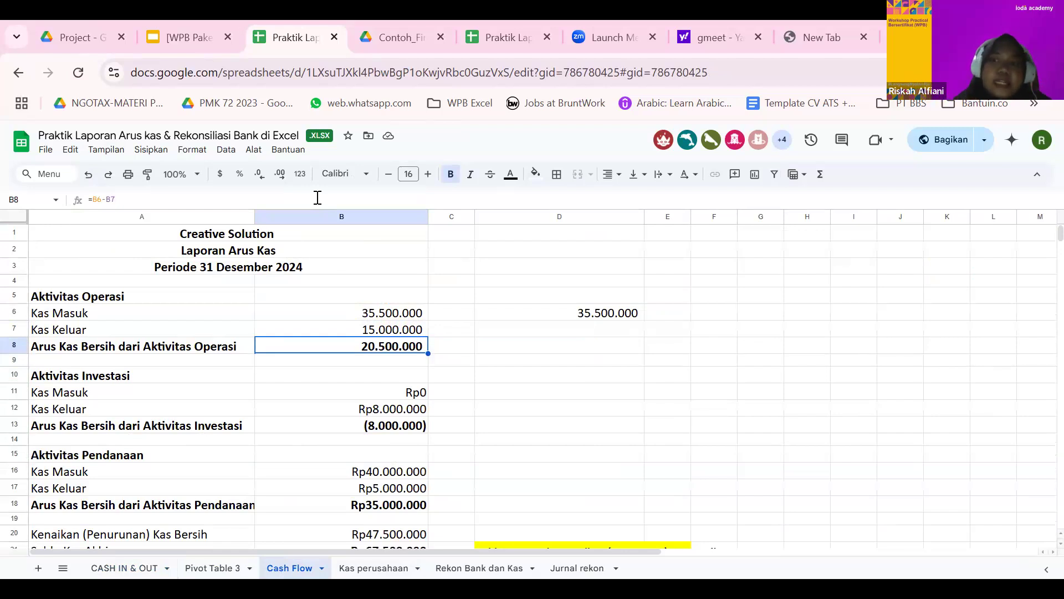
pyautogui.press('Up')
pyautogui.press('Down')
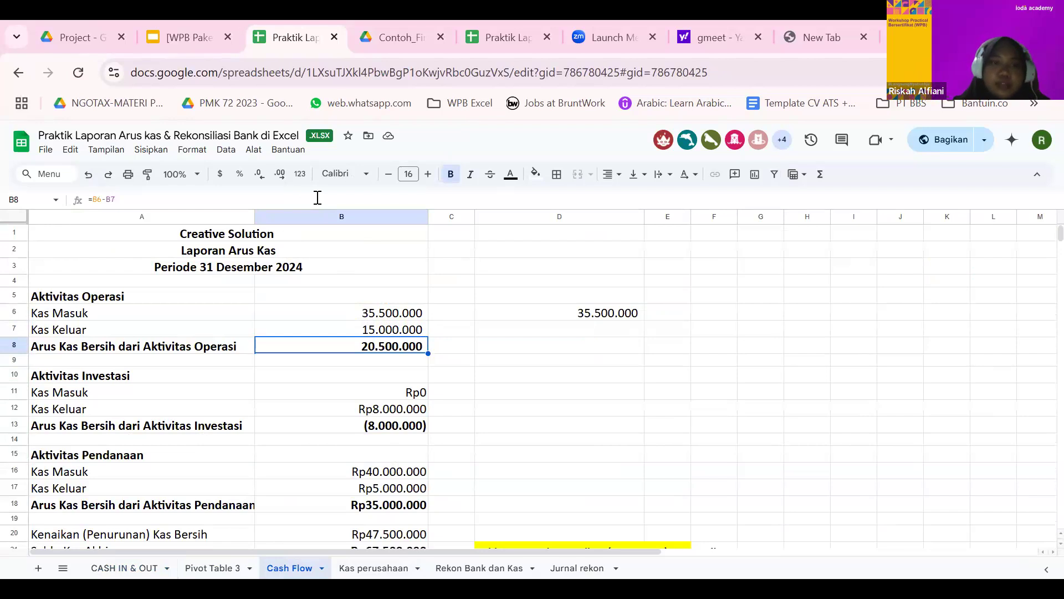
# Step: Look through the Aktivitas Investasi rows in column B and inspect the Kas Masuk entry in B11
pyautogui.press('Down')
pyautogui.press('Down')
pyautogui.press('Down')
pyautogui.press('Down')
pyautogui.press('Up')
pyautogui.press('Up')
pyautogui.press('Up')
pyautogui.press('Up')
pyautogui.press('Down')
pyautogui.press('Down')
pyautogui.press('Down')
pyautogui.press('Down')
pyautogui.press('Down')
pyautogui.press('Up')
pyautogui.press('Up')
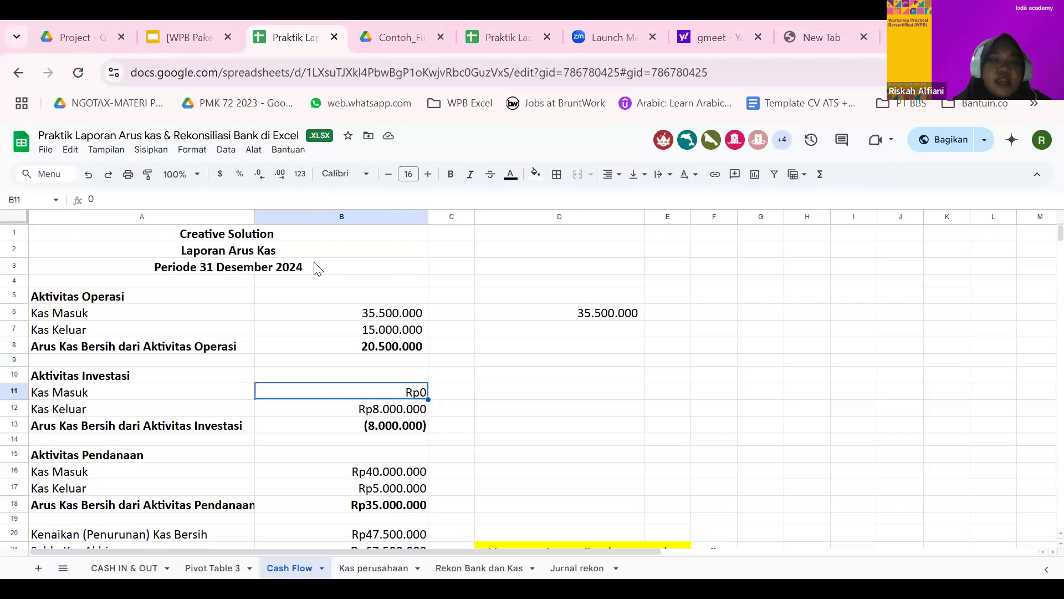
# Step: Filter the Kategori column on CASH IN & OUT to Investasi only and check its Kas Masuk column
pyautogui.click(124, 567)
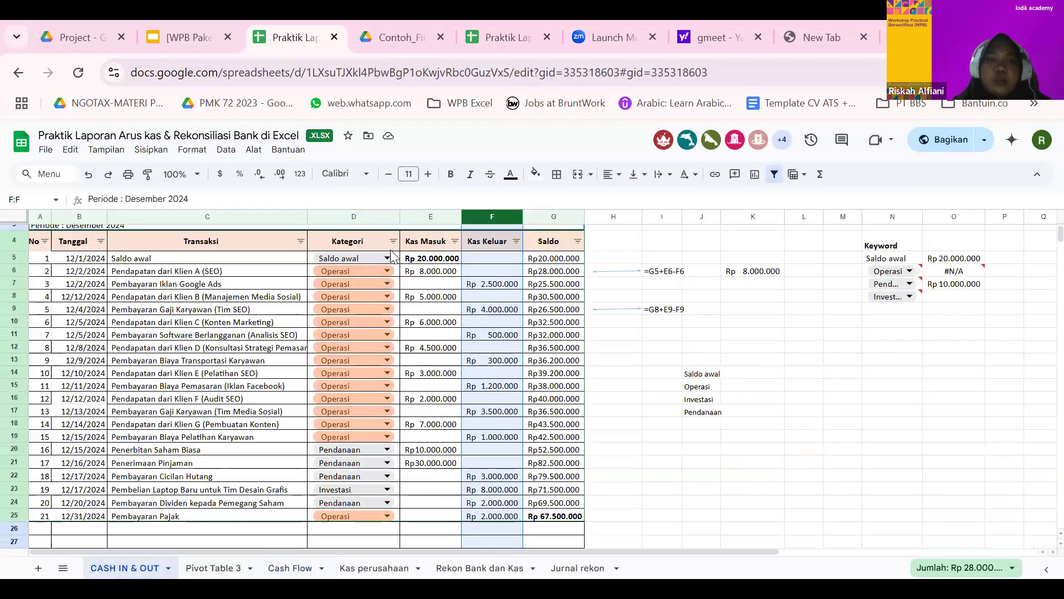
pyautogui.click(393, 242)
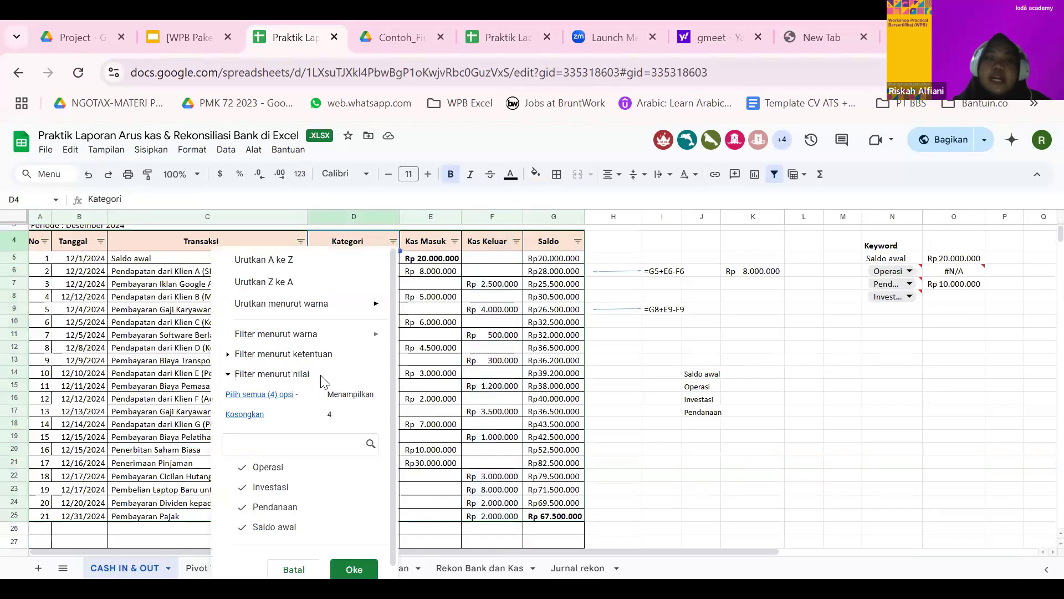
pyautogui.click(247, 415)
pyautogui.click(269, 488)
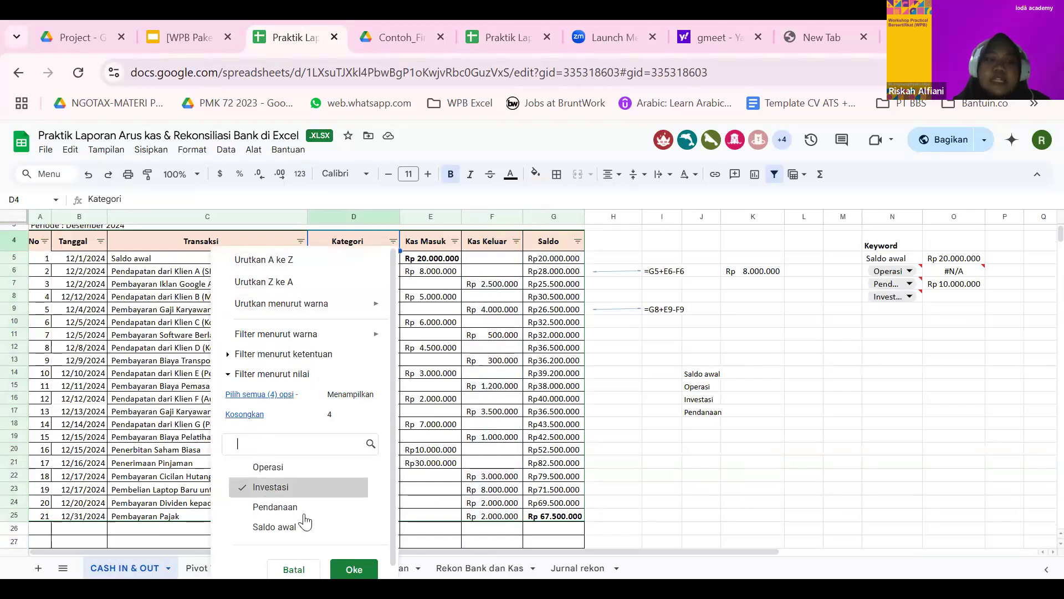
pyautogui.click(348, 568)
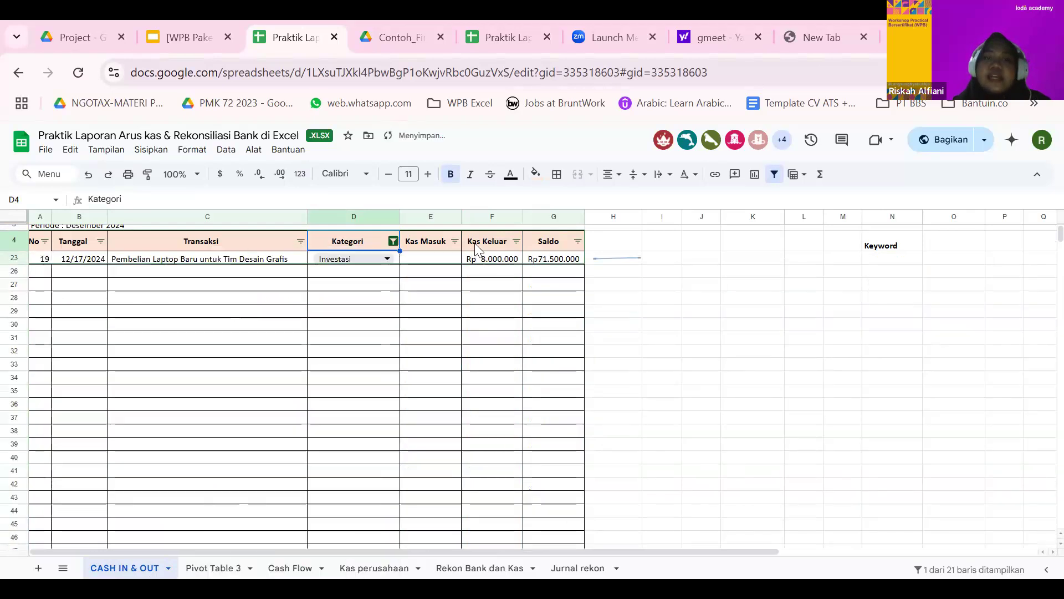
pyautogui.click(431, 217)
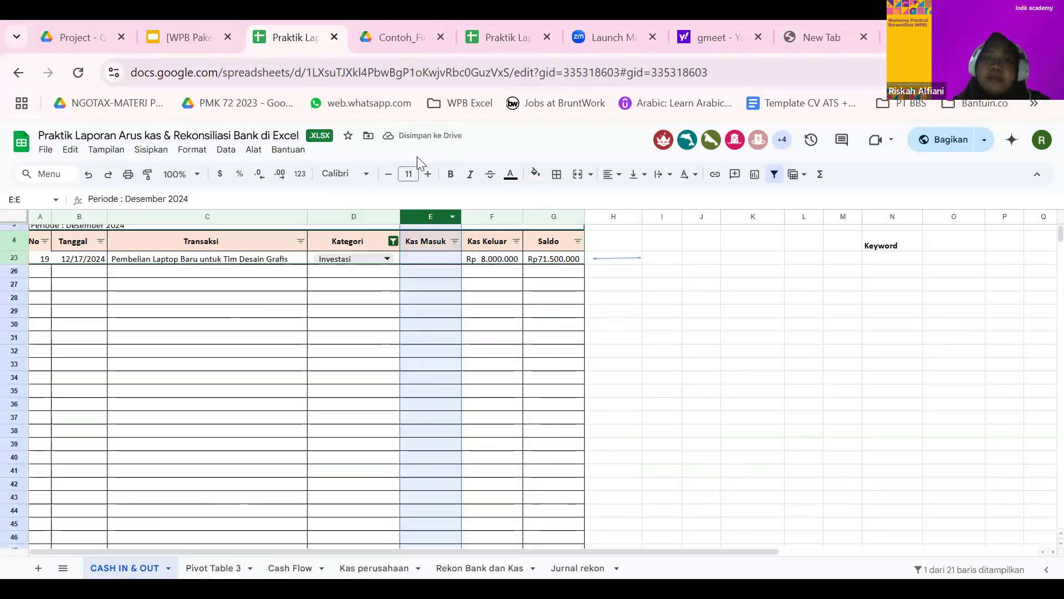
# Step: Restore all Kategori values in the filter on the CASH IN & OUT table
pyautogui.click(393, 241)
pyautogui.click(260, 395)
pyautogui.click(353, 569)
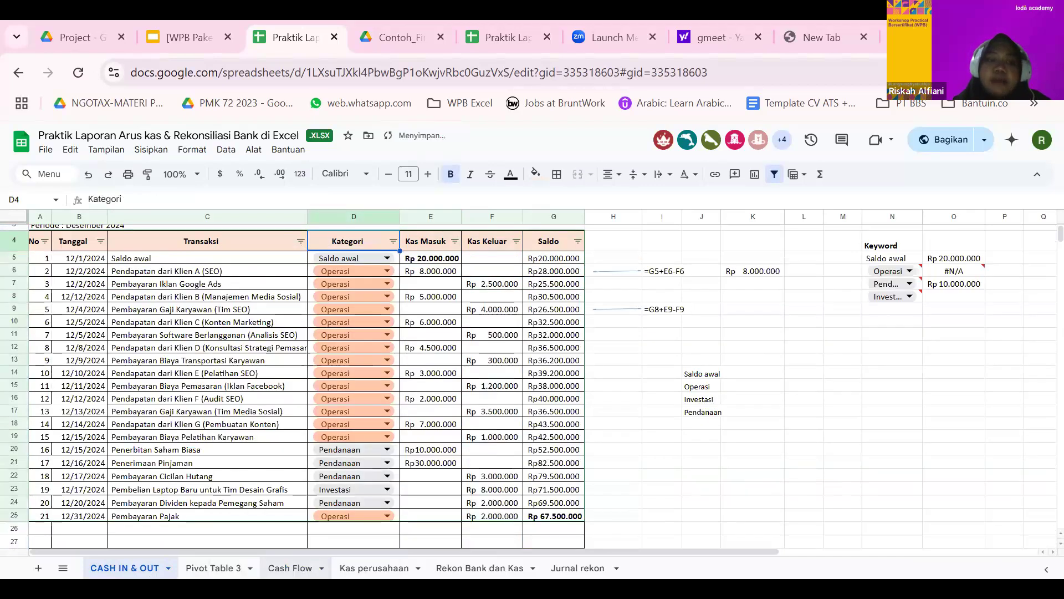
# Step: Copy the operating Kas Keluar cell B7 on Cash Flow and compare its formula with investing cells B11 and B12
pyautogui.click(288, 569)
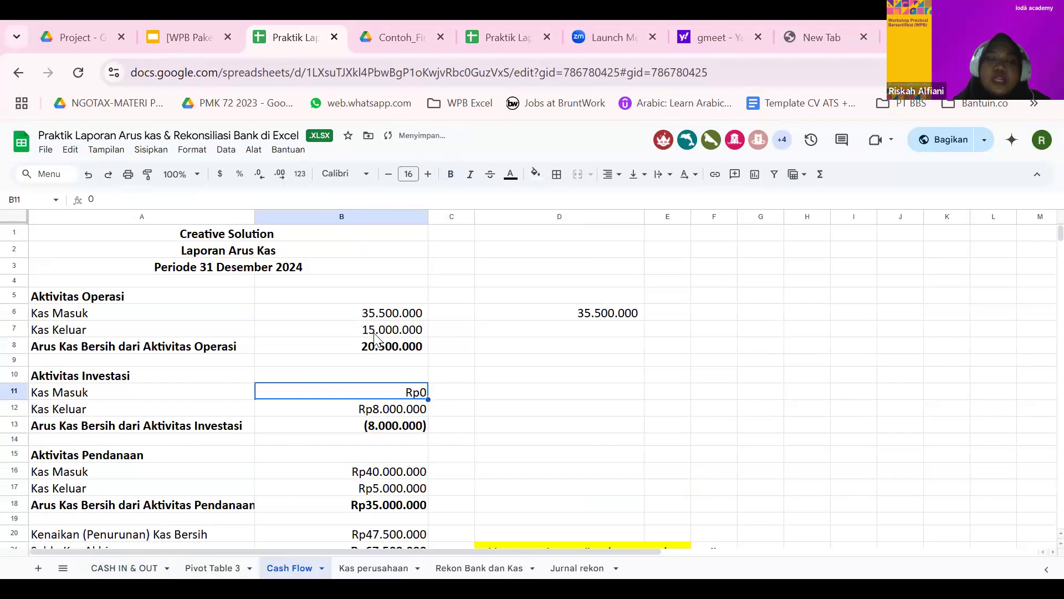
pyautogui.click(375, 332)
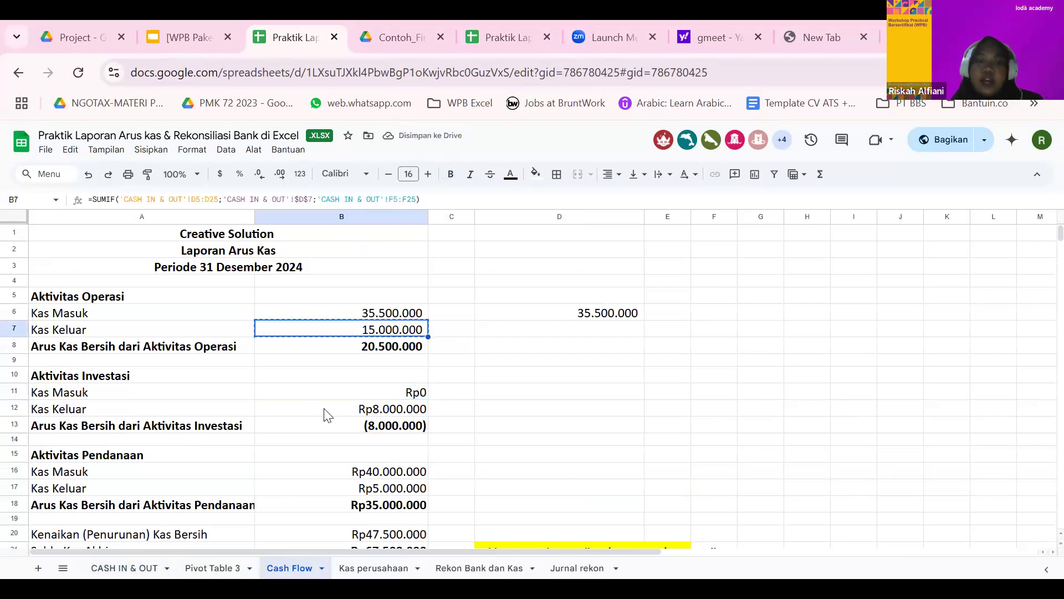
pyautogui.hotkey('ctrl', 'c')
pyautogui.click(332, 393)
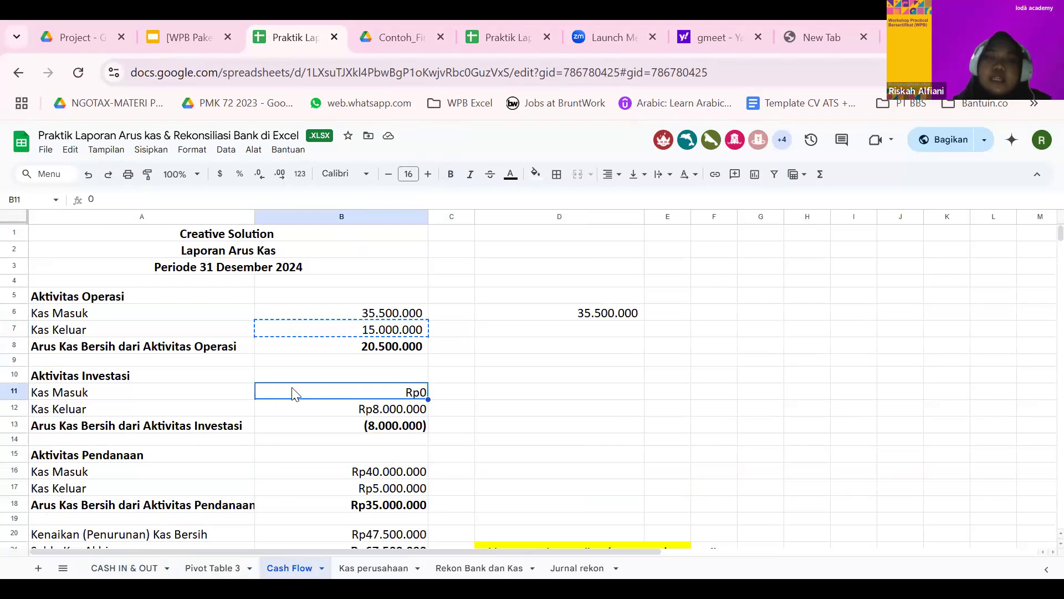
pyautogui.click(335, 411)
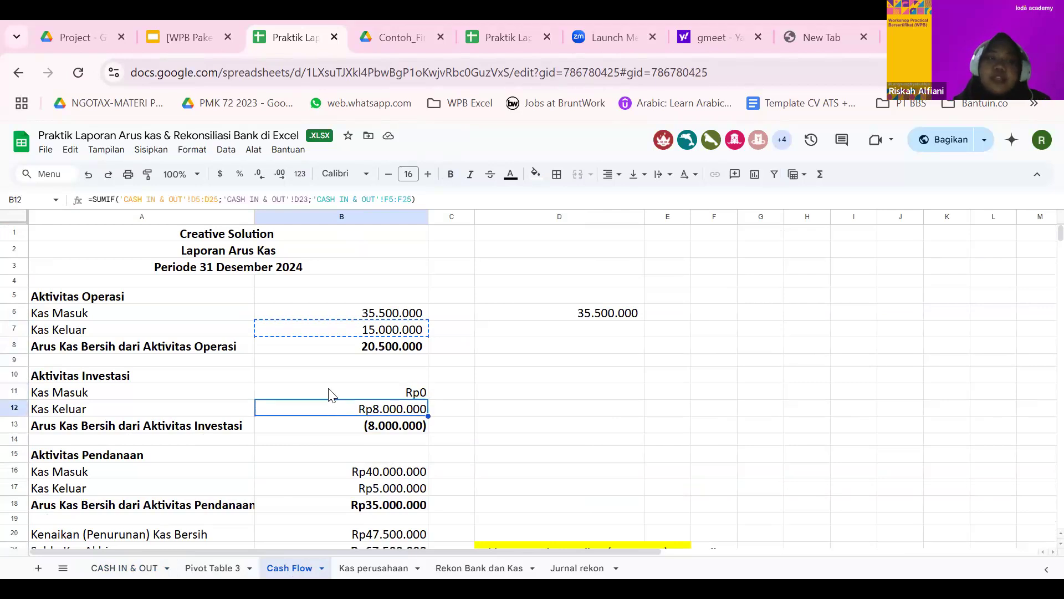
pyautogui.click(334, 395)
pyautogui.click(332, 413)
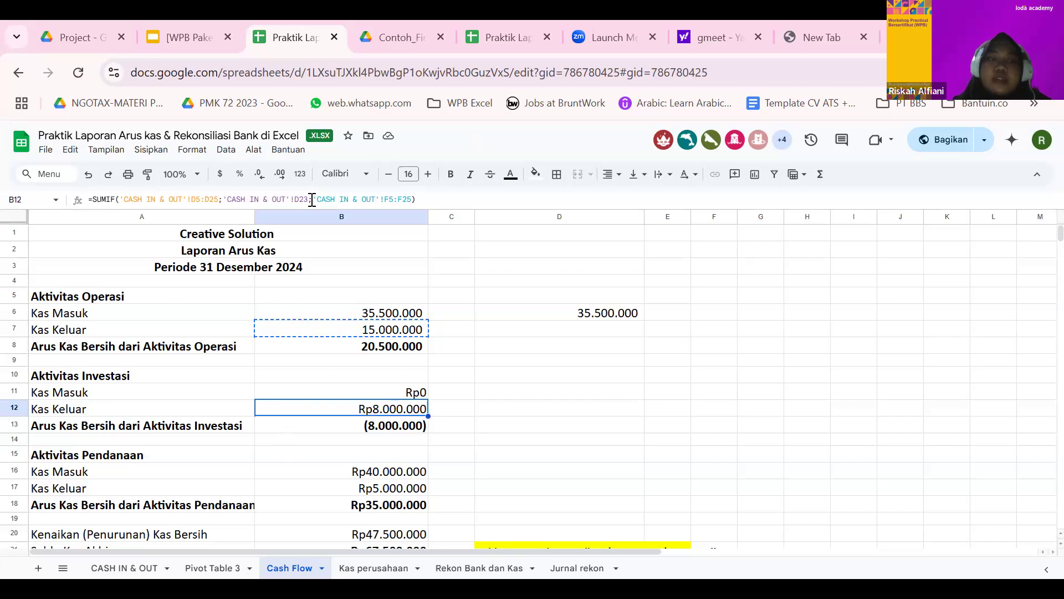
# Step: Relate the D23 criteria reference in the B12 formula to the Investasi row on the CASH IN & OUT sheet
pyautogui.click(214, 568)
pyautogui.hotkey('ctrl', 'shift', 'pageup')
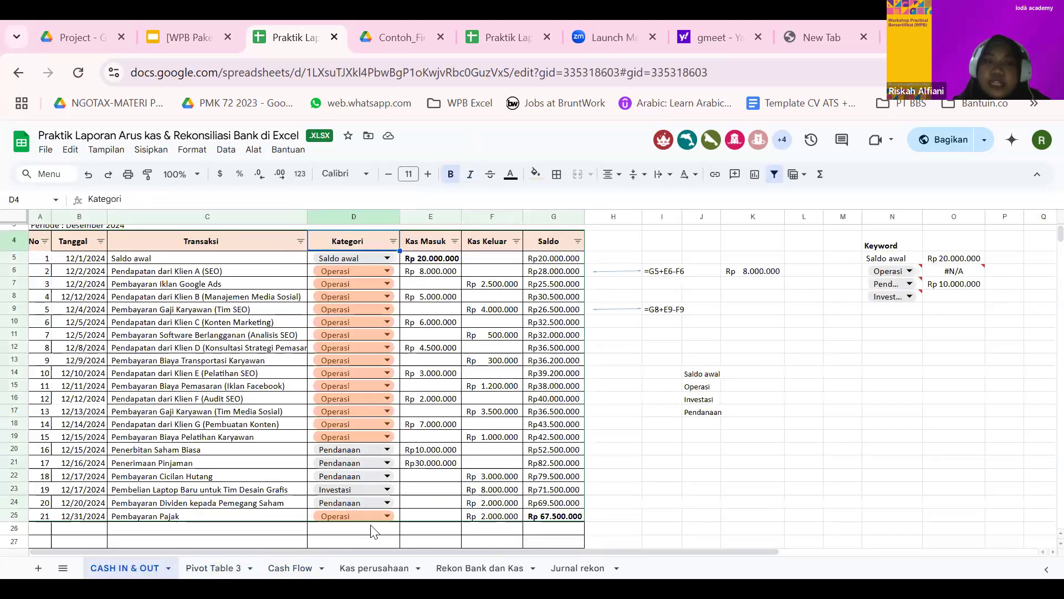
pyautogui.click(290, 567)
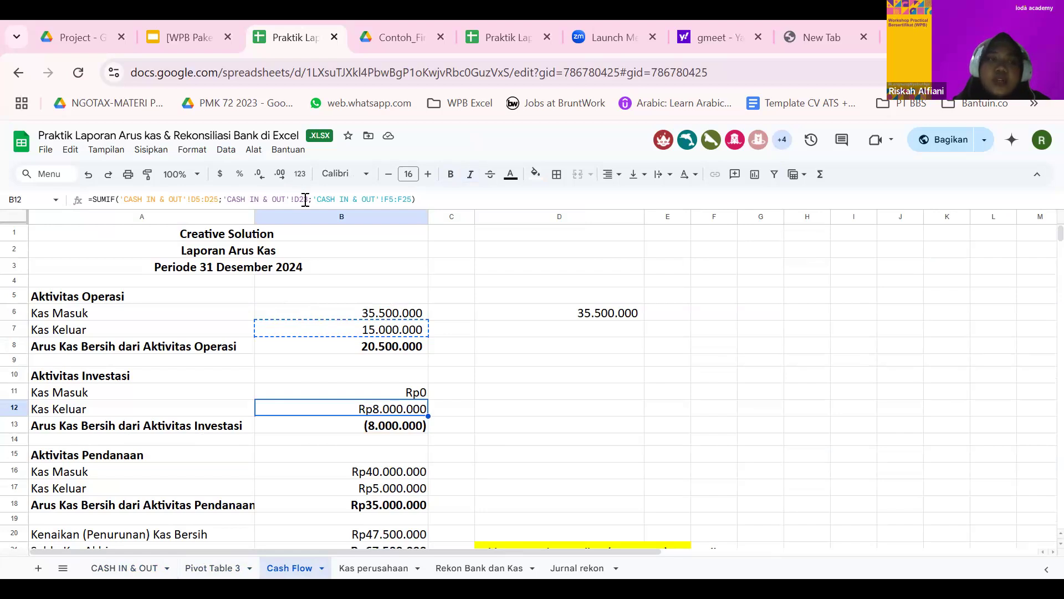
pyautogui.click(125, 568)
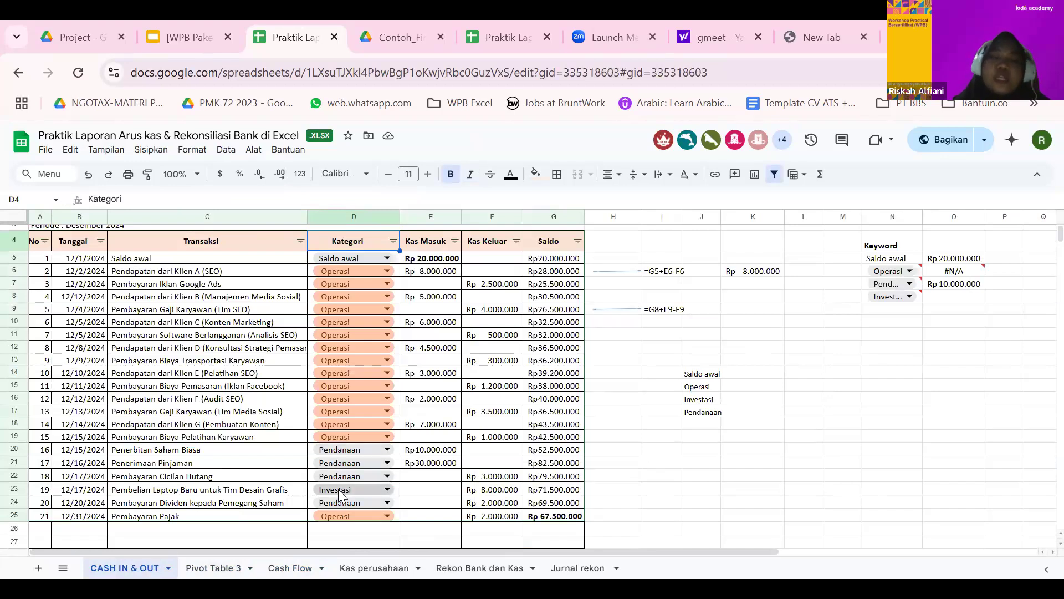
pyautogui.click(290, 568)
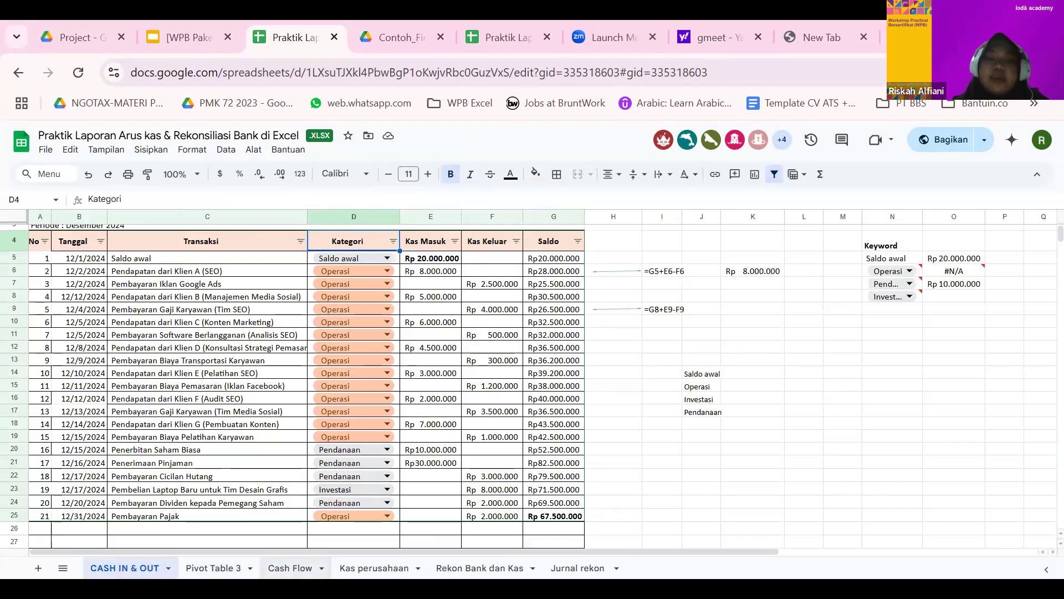
# Step: Clear cell D12 on Cash Flow and examine the investing Kas Keluar and net cash flow formulas in B12 and B13
pyautogui.click(521, 411)
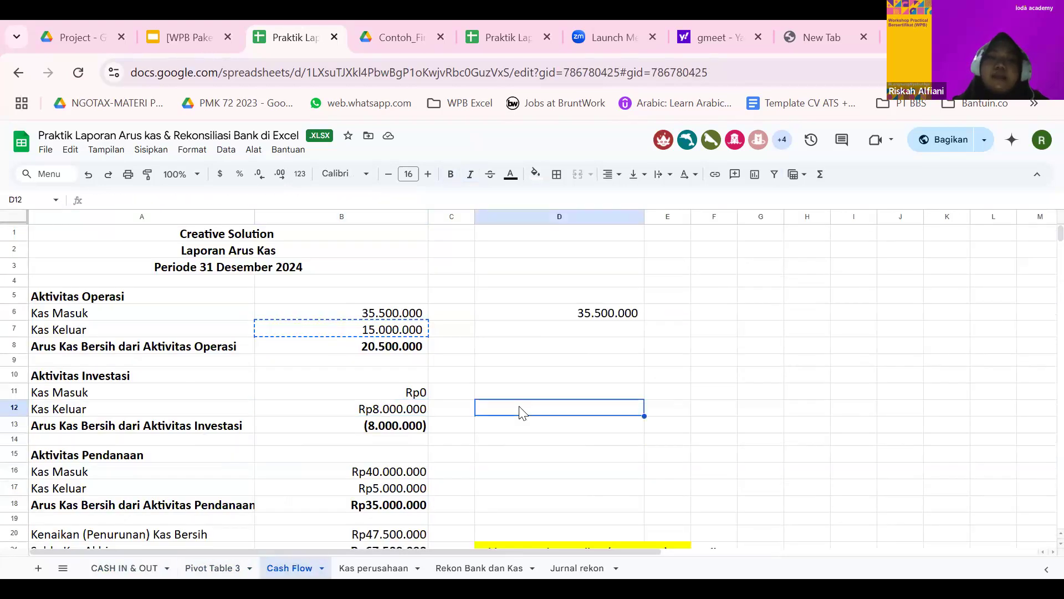
pyautogui.press('Delete')
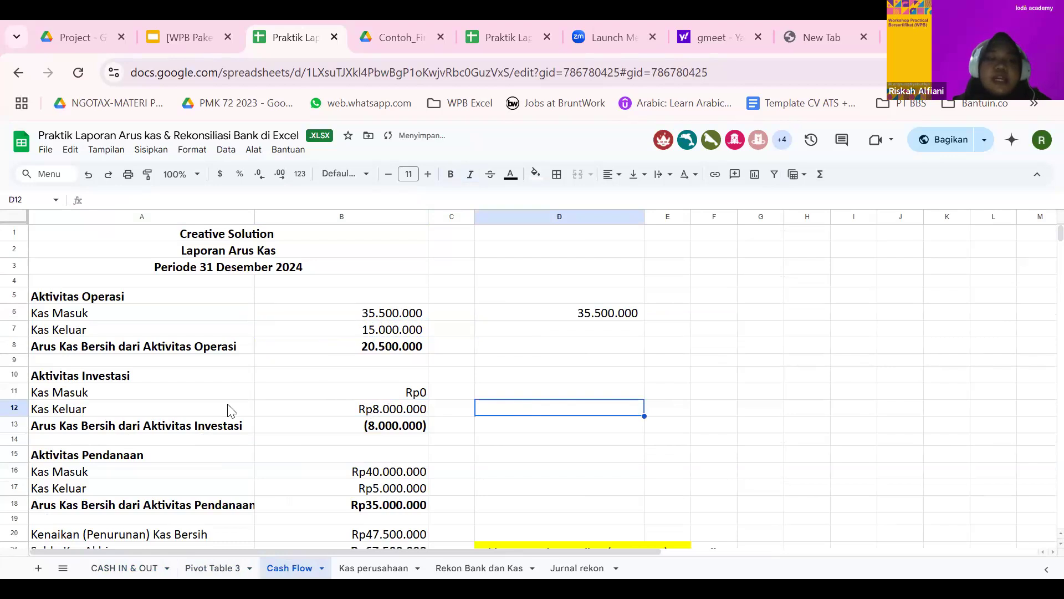
pyautogui.click(390, 415)
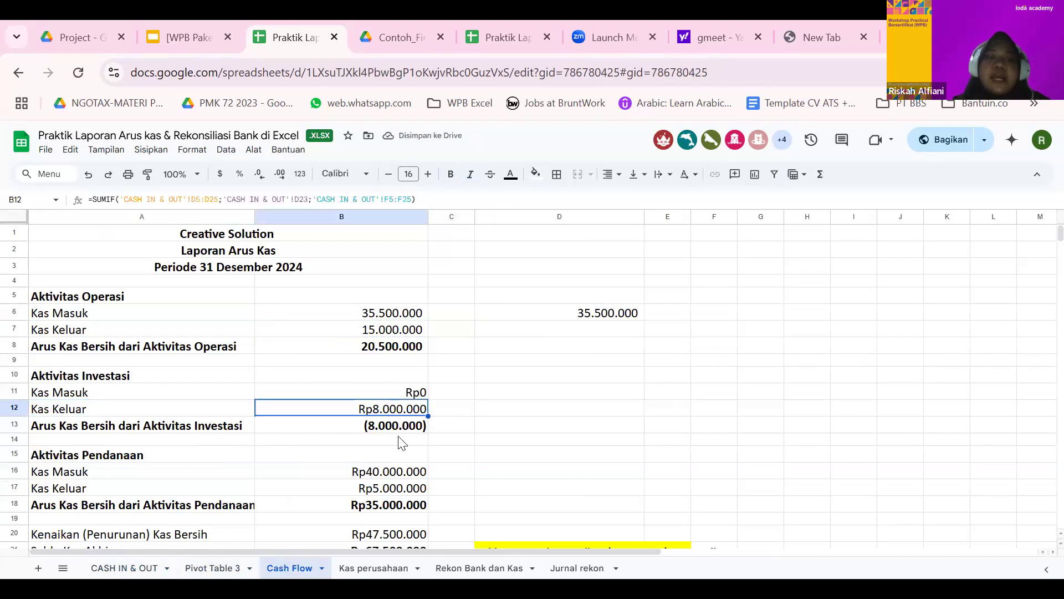
pyautogui.click(393, 438)
pyautogui.click(393, 427)
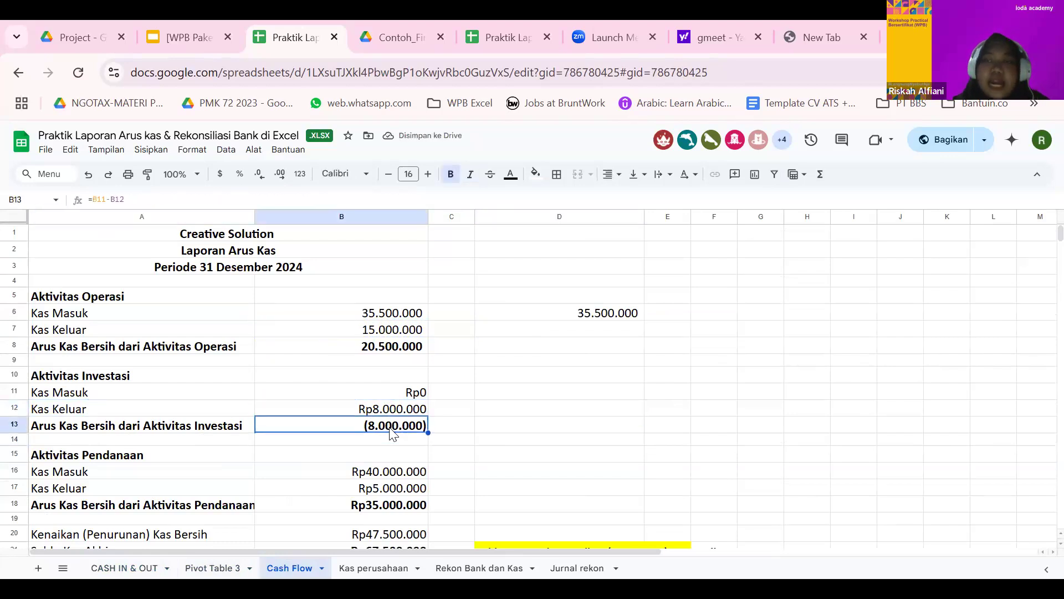
# Step: Look over the Aktivitas Pendanaan section and the closing cash rows, and select the net financing cash flow label in A18
pyautogui.scroll(-2, 392, 433)
pyautogui.scroll(-2, 392, 433)
pyautogui.scroll(2, 392, 432)
pyautogui.scroll(-2, 393, 434)
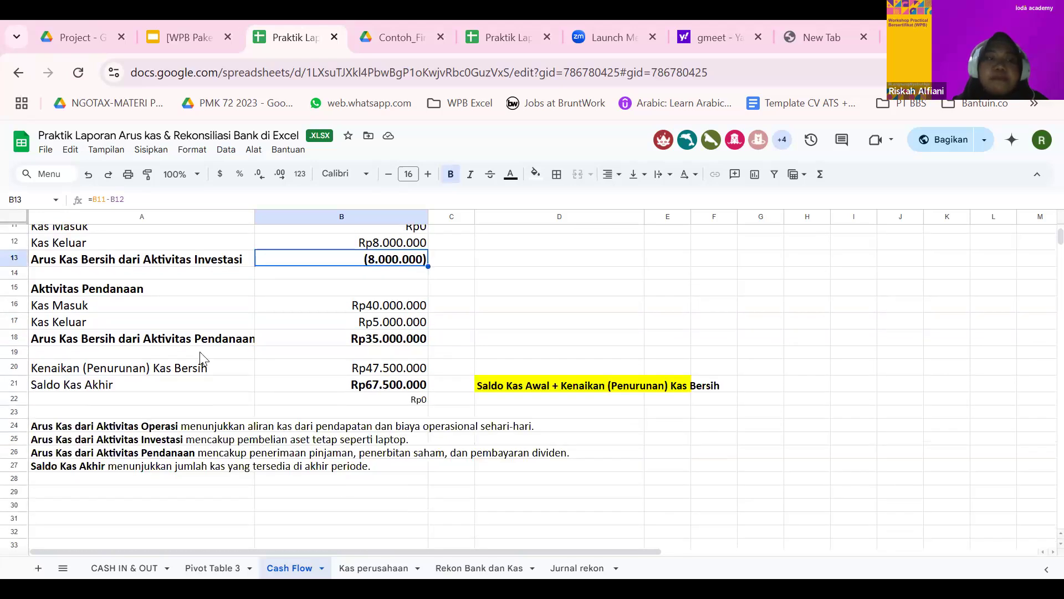
pyautogui.click(162, 338)
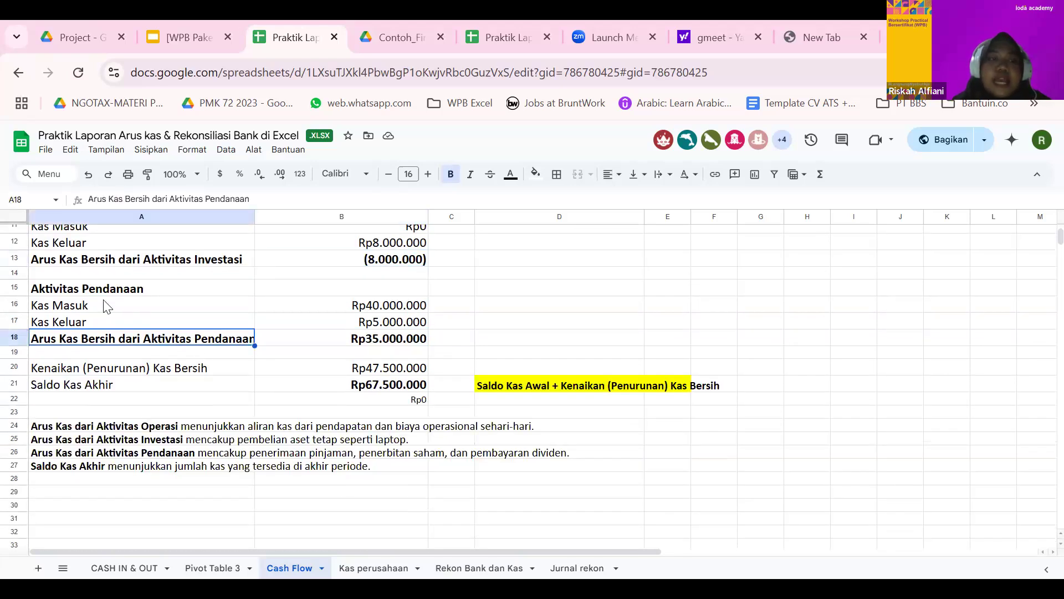
# Step: Examine the financing Kas Masuk and Kas Keluar SUMIF formulas in B16 and B17, highlighting the $D$20 criteria reference in B16
pyautogui.press('Up')
pyautogui.press('Up')
pyautogui.press('Up')
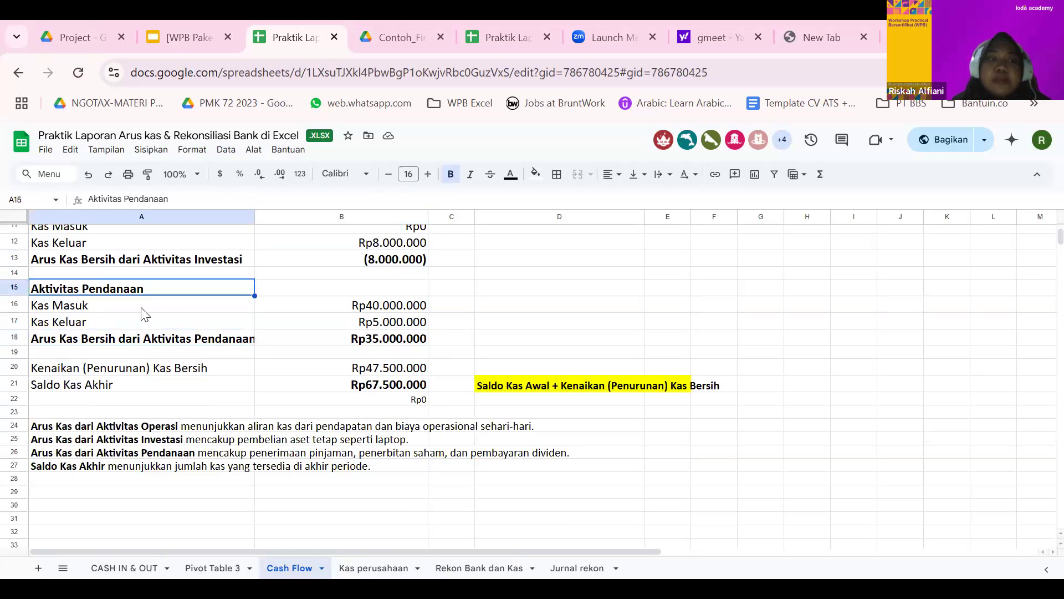
pyautogui.press('Right')
pyautogui.press('Down')
pyautogui.press('Down')
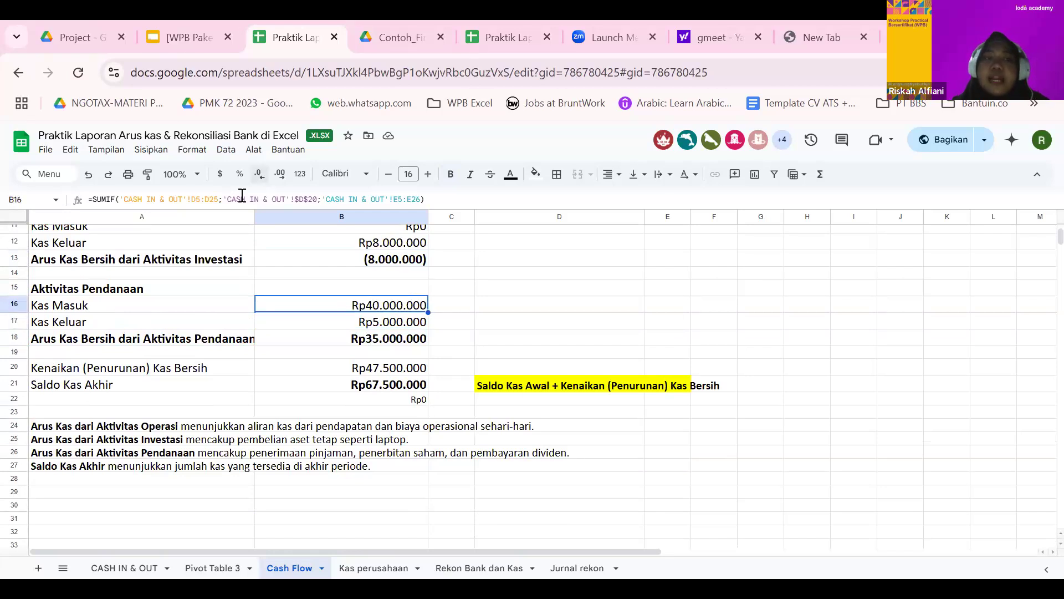
pyautogui.moveTo(224, 200); pyautogui.dragTo(317, 207)
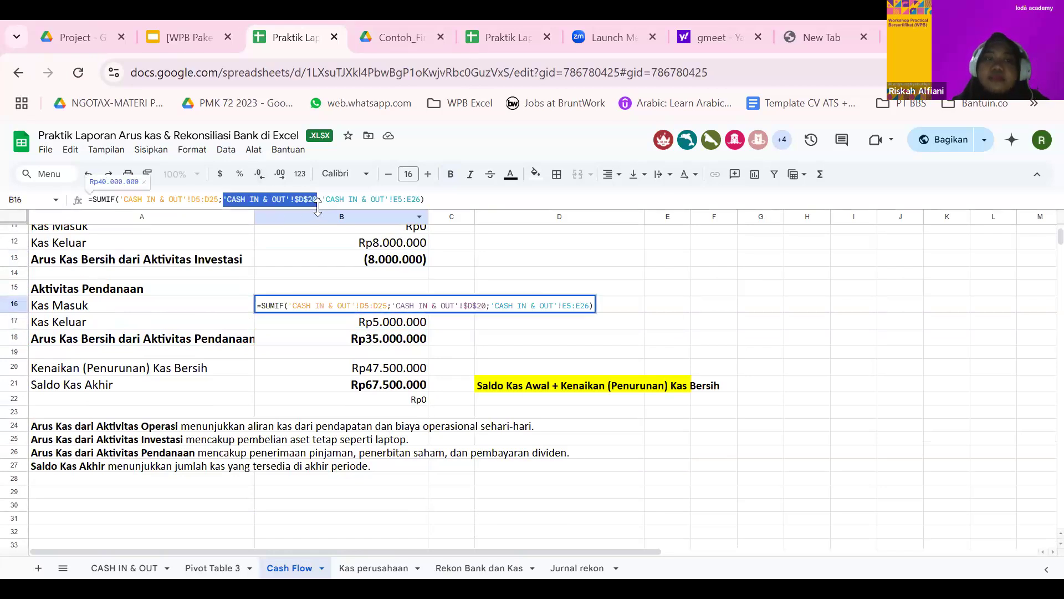
pyautogui.press('Return')
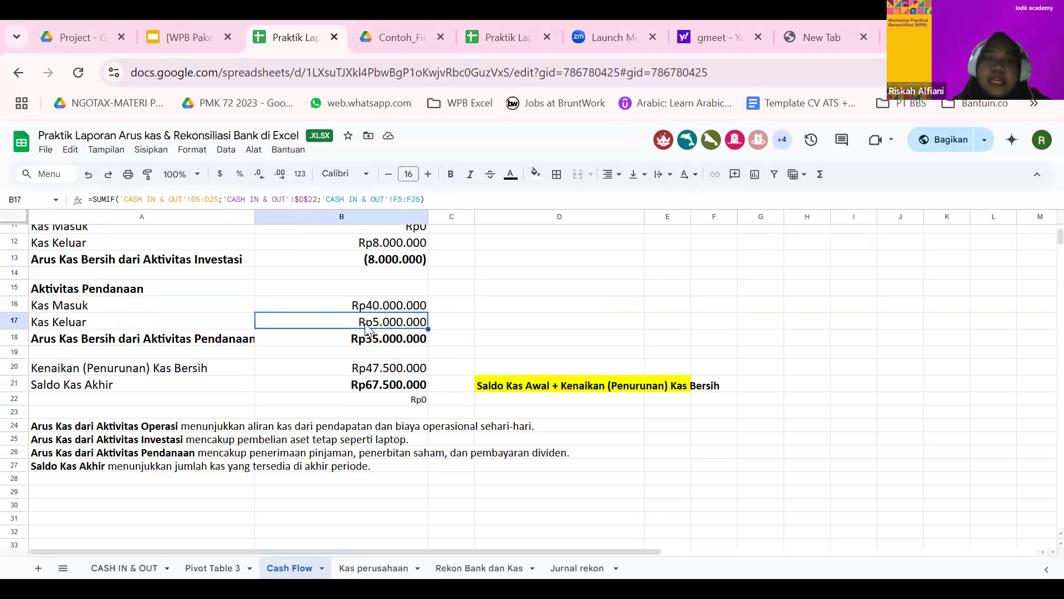
# Step: Compare the net cash flow formulas of the financing, operating and investing sections in B18, B8 and B13
pyautogui.click(340, 339)
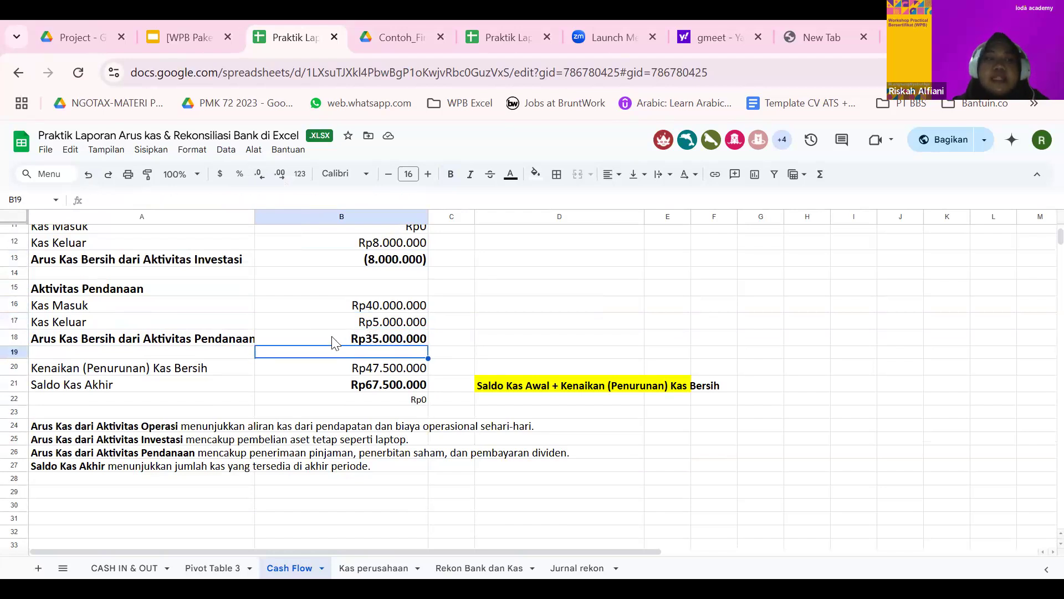
pyautogui.scroll(3, 290, 351)
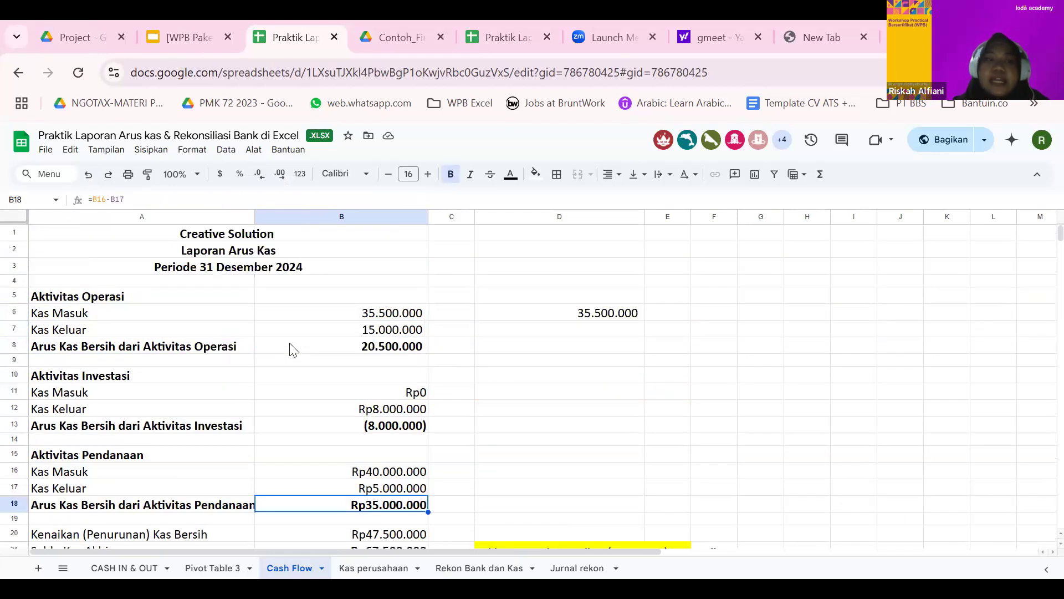
pyautogui.scroll(-2, 344, 276)
pyautogui.click(345, 267)
pyautogui.click(360, 343)
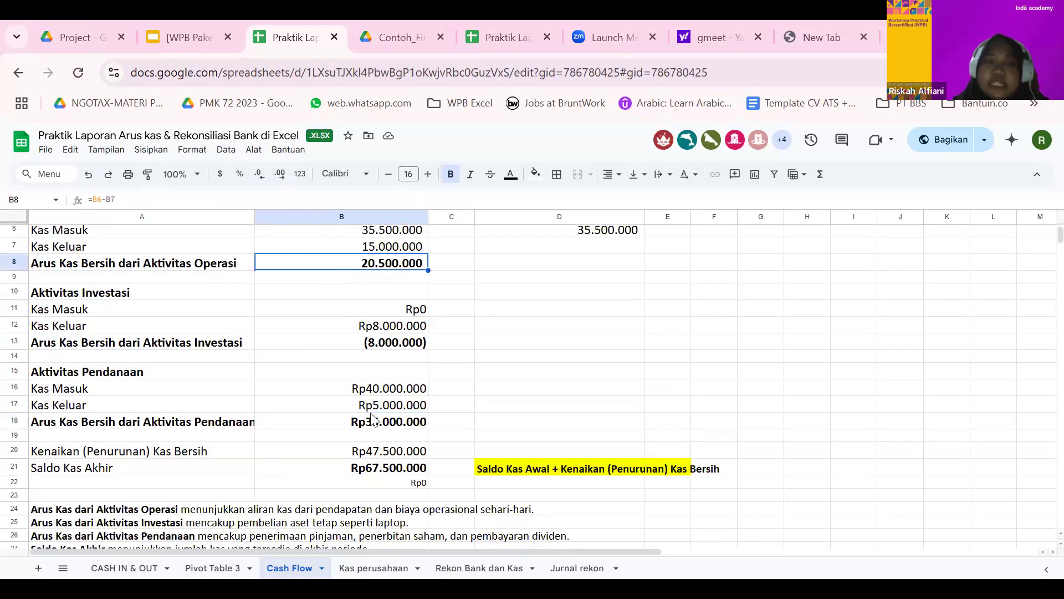
pyautogui.click(369, 423)
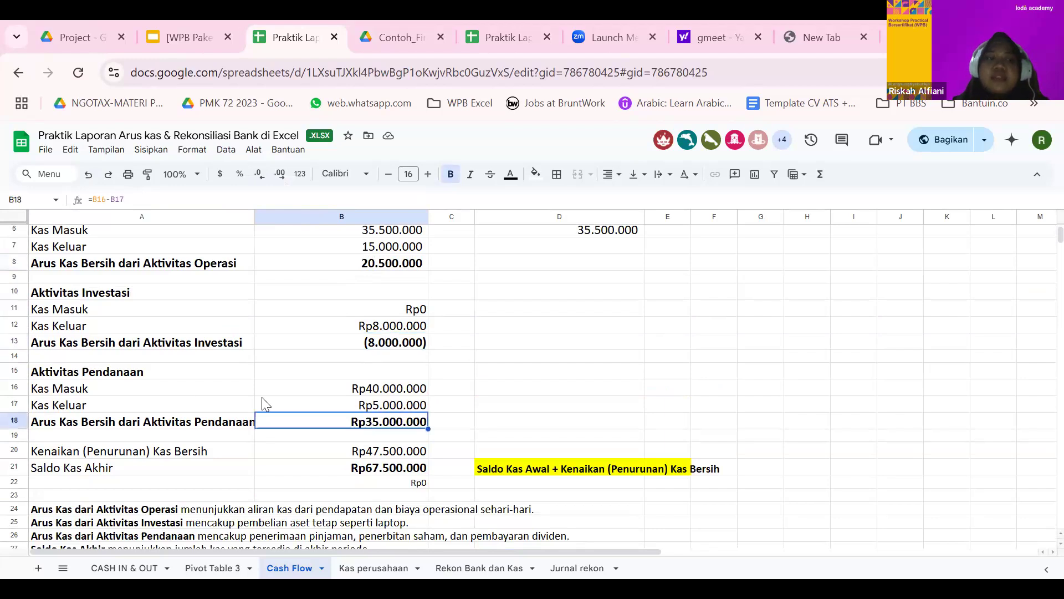
# Step: Inspect the Kenaikan (Penurunan) Kas Bersih formula in B20 and trace its references to B8, B13 and B18
pyautogui.scroll(-2, 352, 380)
pyautogui.click(353, 370)
pyautogui.scroll(2, 353, 381)
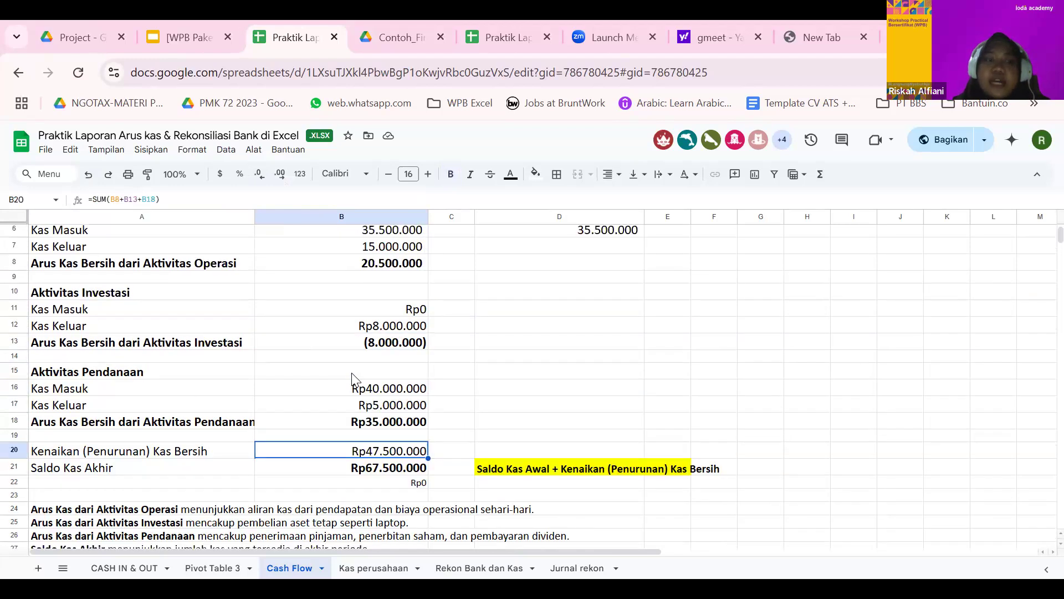
pyautogui.scroll(2, 245, 302)
pyautogui.scroll(-2, 246, 303)
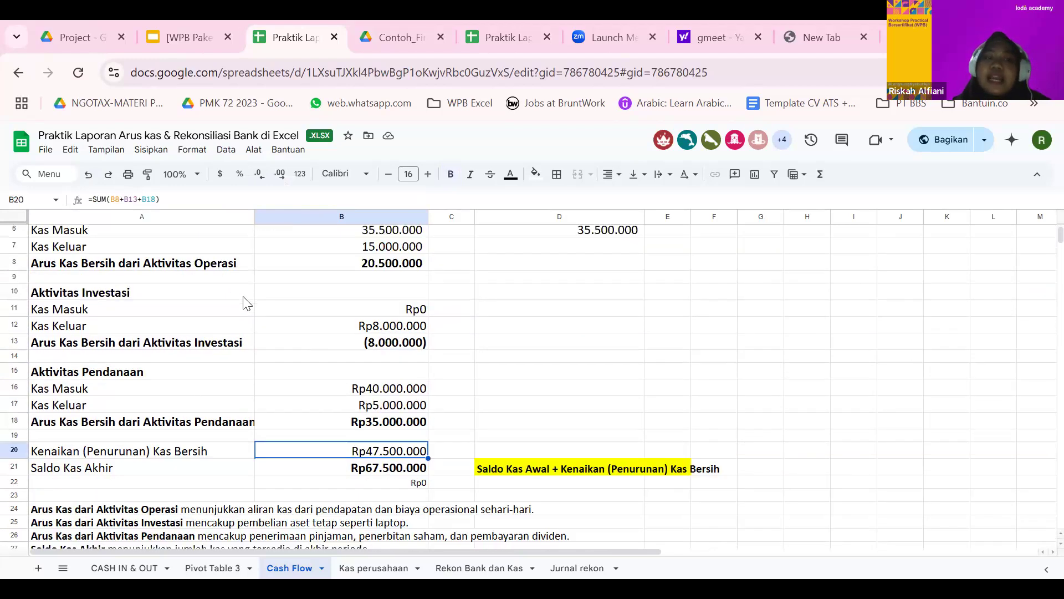
pyautogui.click(220, 200)
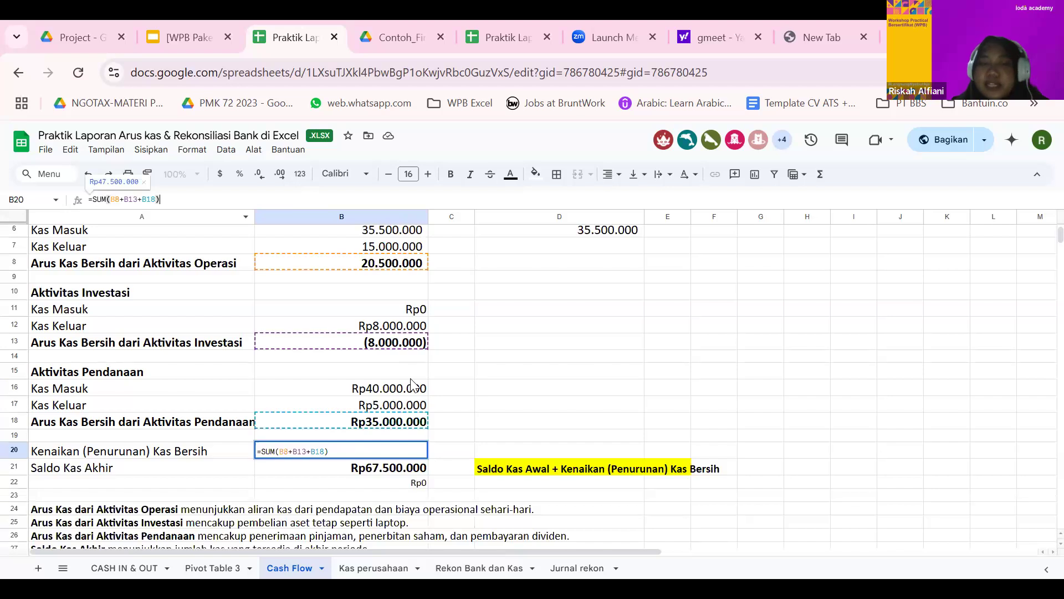
pyautogui.press('Return')
# Step: Examine the Saldo Kas Akhir formula in B21 and relate it to the highlighted note in D21 and the net increase in B20
pyautogui.press('Down')
pyautogui.press('Up')
pyautogui.press('Up')
pyautogui.press('Right')
pyautogui.press('Left')
pyautogui.press('Down')
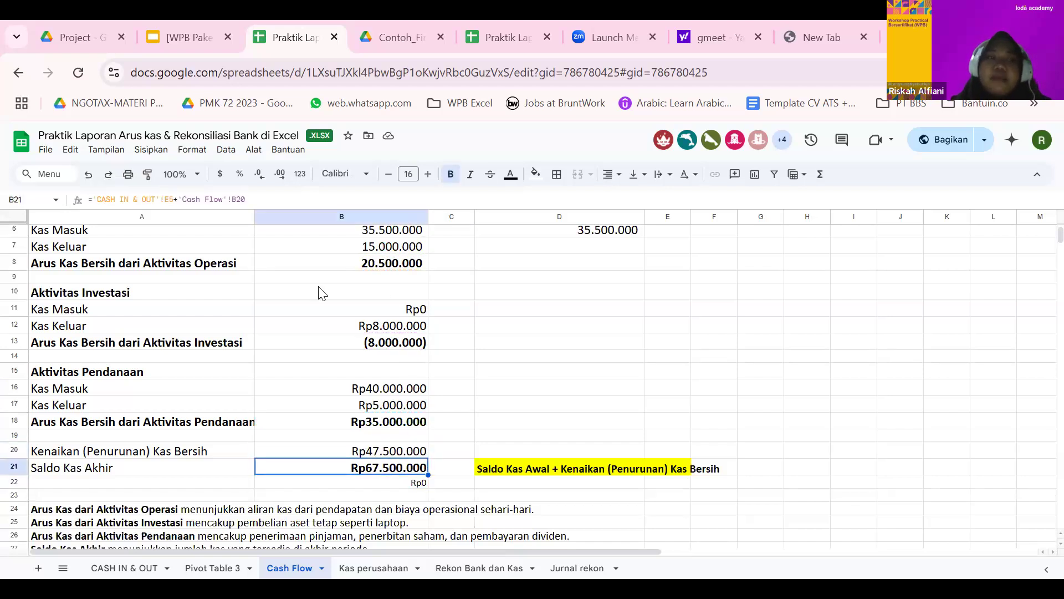
pyautogui.click(529, 476)
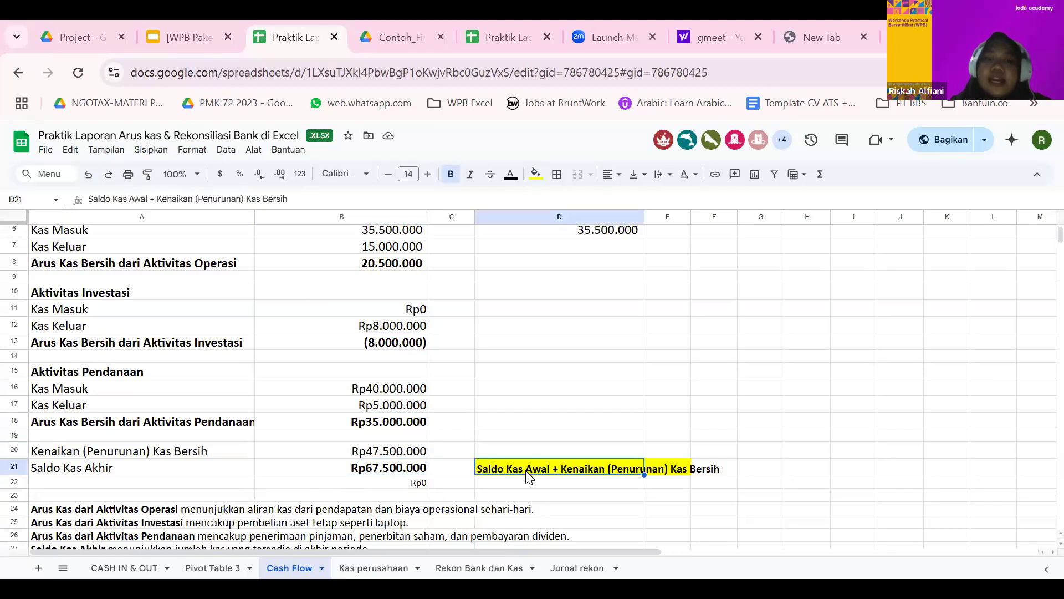
pyautogui.click(410, 472)
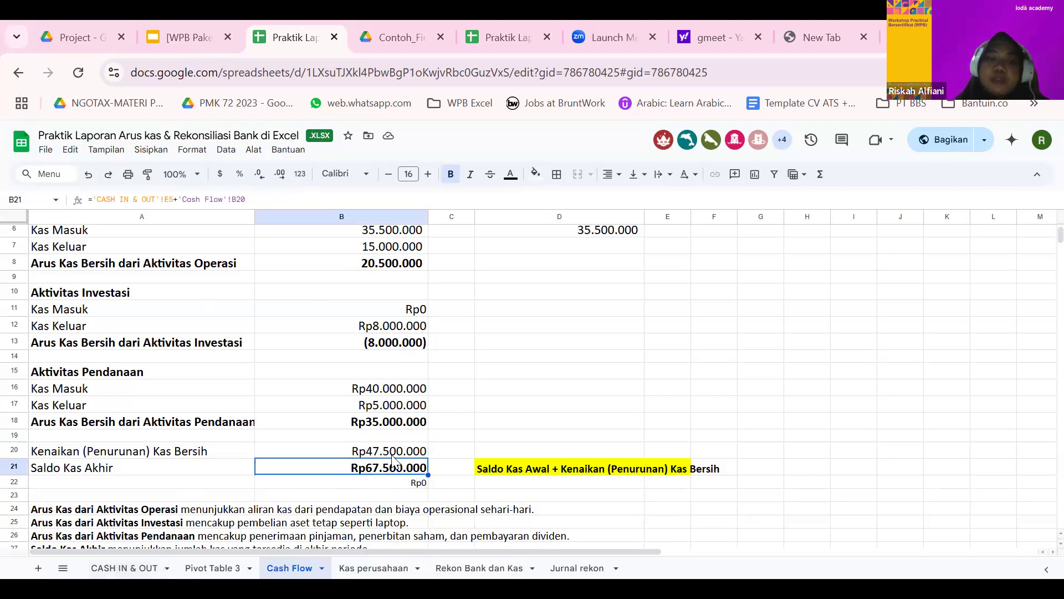
pyautogui.press('Up')
pyautogui.click(392, 473)
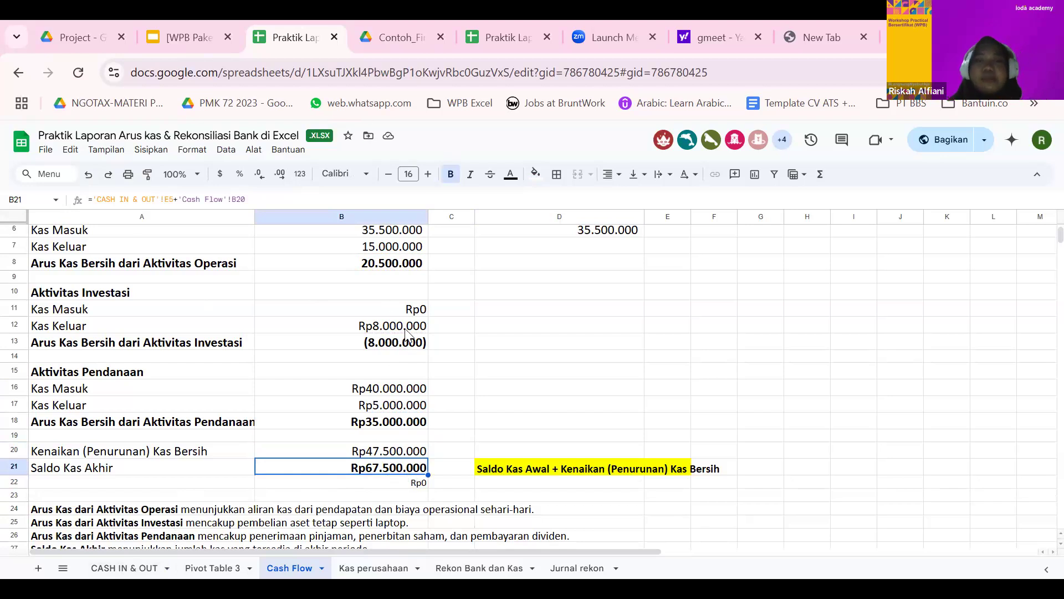
# Step: Enlarge the page view slightly so the Cash Flow report is easier to read
pyautogui.scroll(2, 392, 385)
pyautogui.scroll(-4, 392, 385)
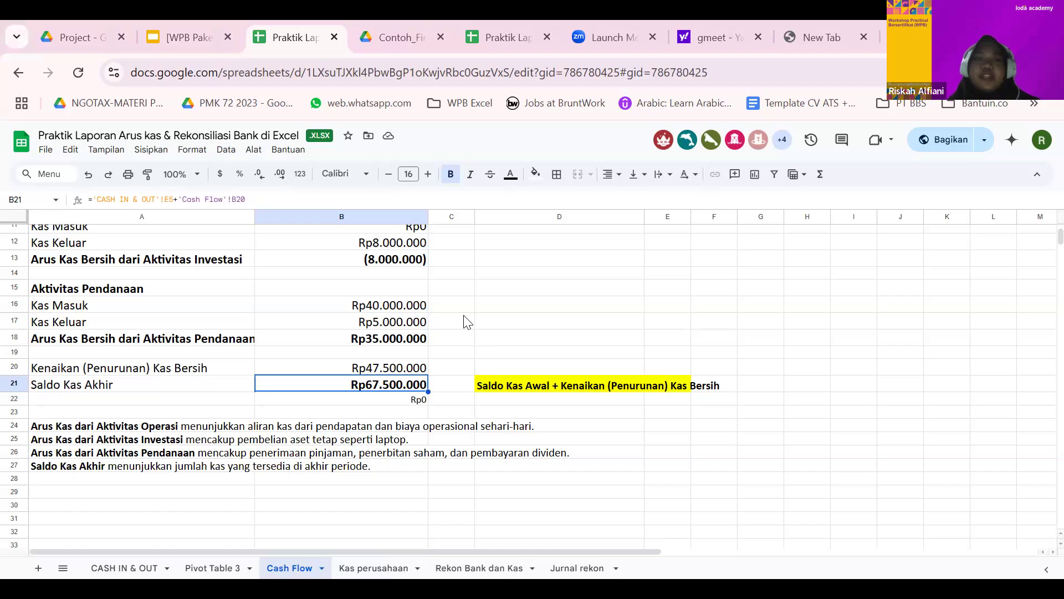
pyautogui.scroll(2, 468, 322)
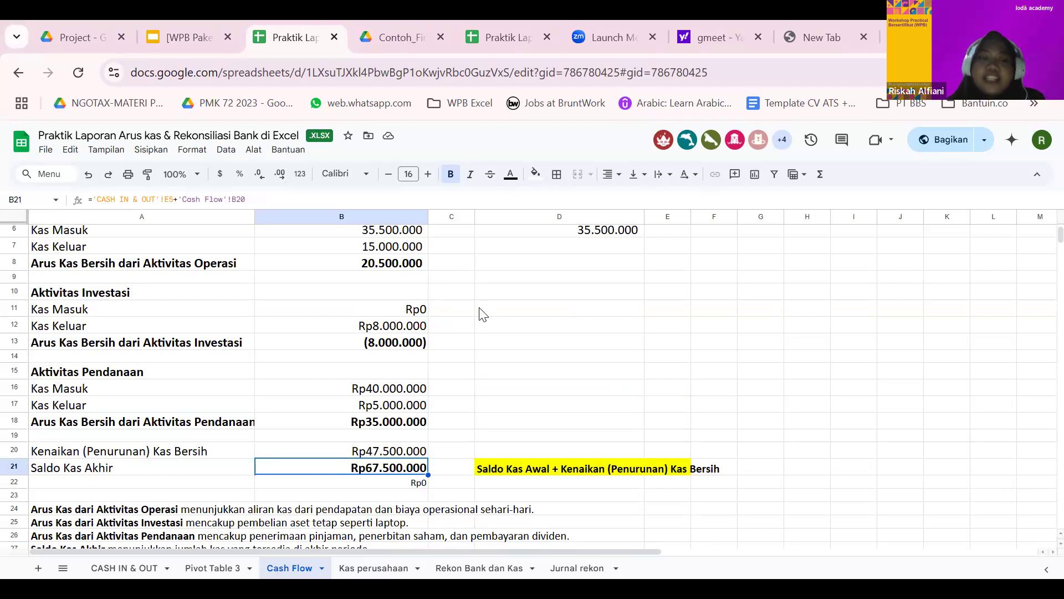
pyautogui.scroll(-2, 481, 315)
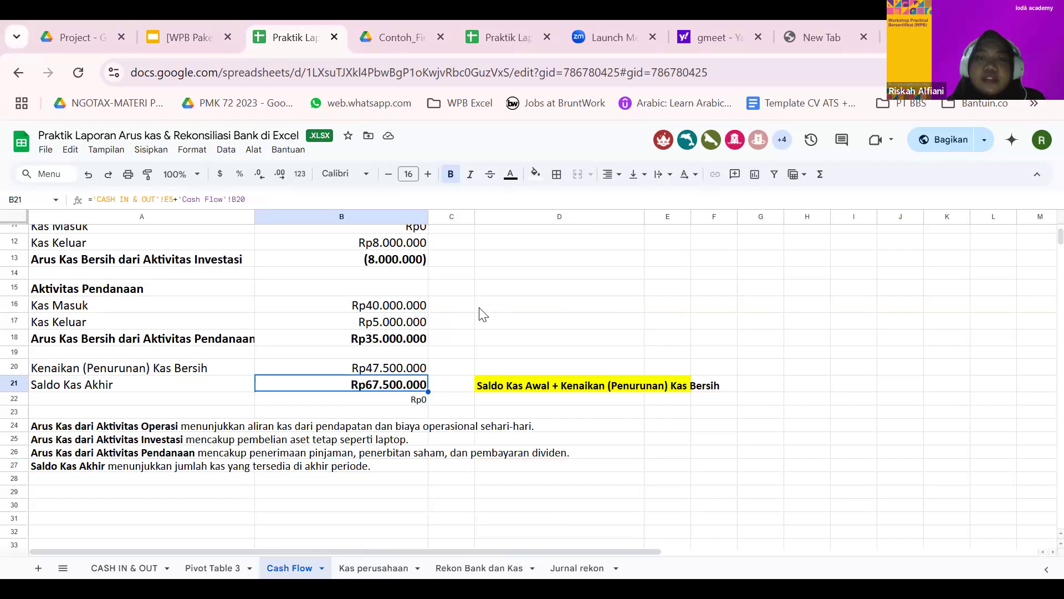
pyautogui.scroll(5, 285, 365)
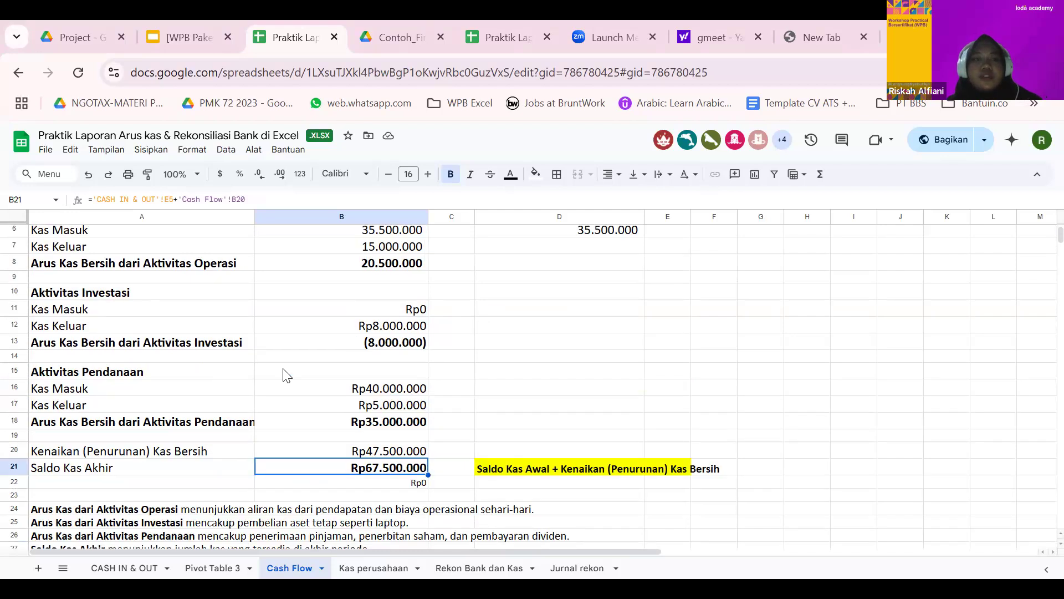
pyautogui.hotkey('ctrl', '-')
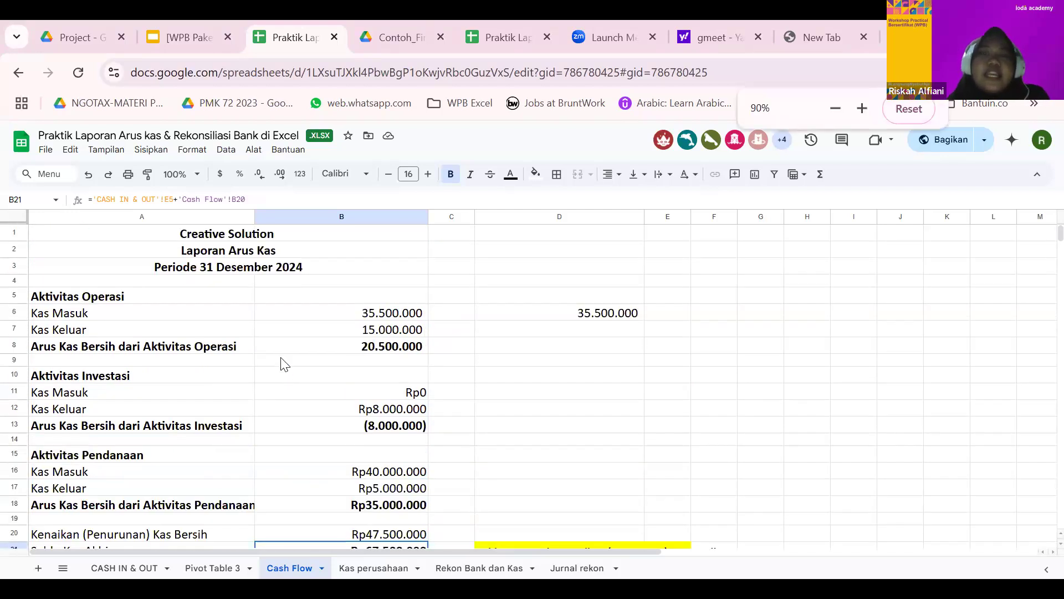
pyautogui.hotkey('ctrl', '+')
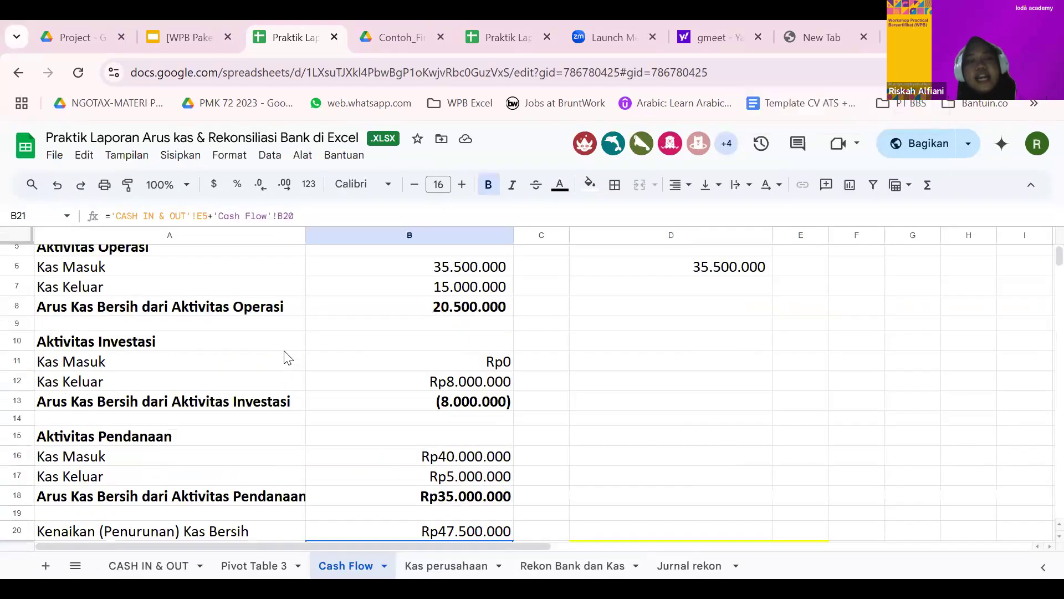
pyautogui.hotkey('ctrl', '-')
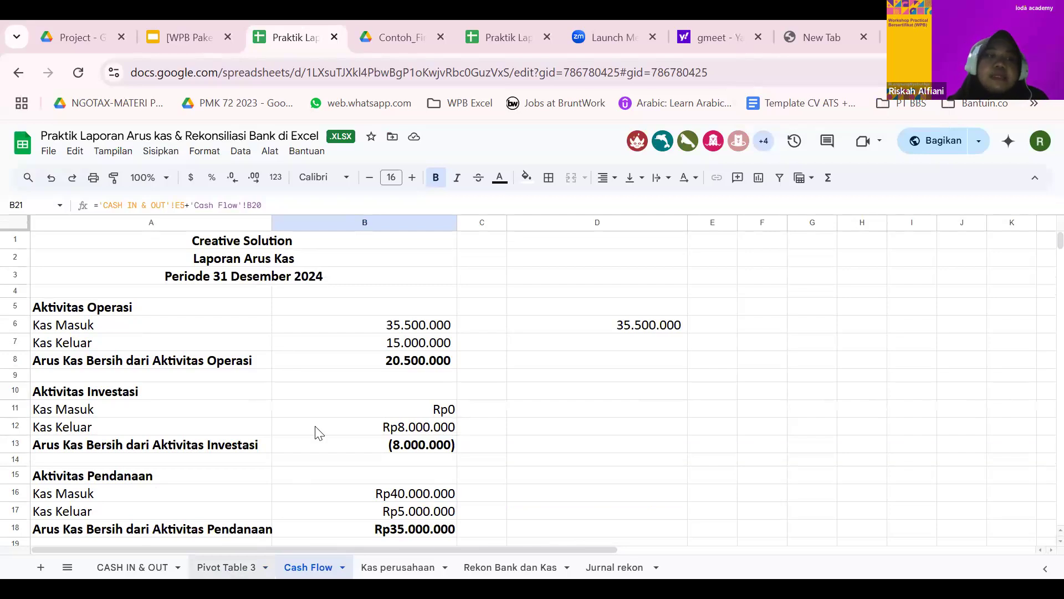
# Step: Look over the whole Cash Flow report from Aktivitas Operasi down to Saldo Kas Akhir
pyautogui.scroll(-2, 316, 433)
pyautogui.scroll(2, 166, 460)
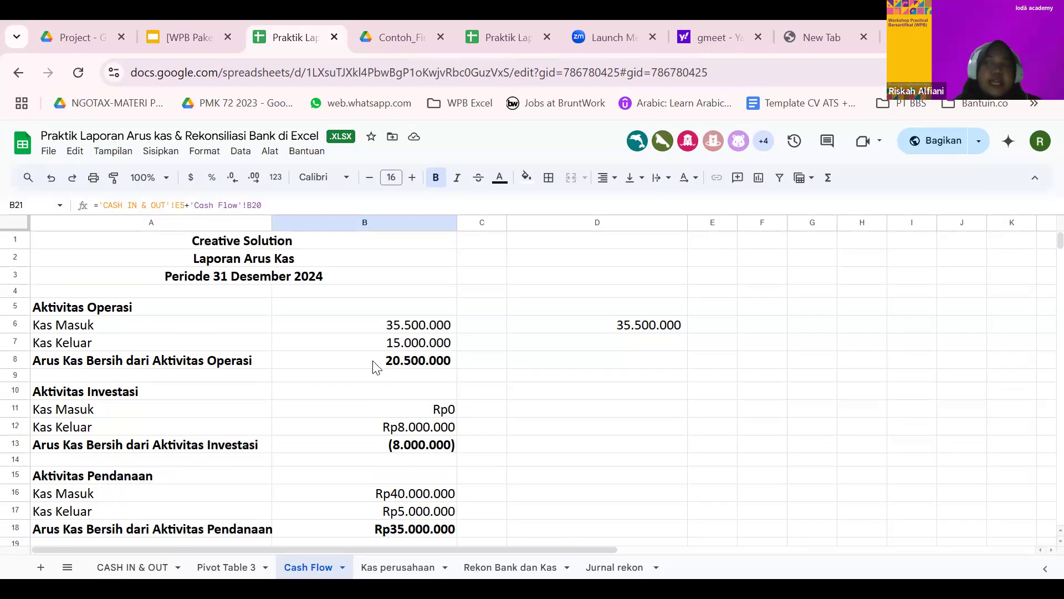
pyautogui.scroll(-3, 375, 367)
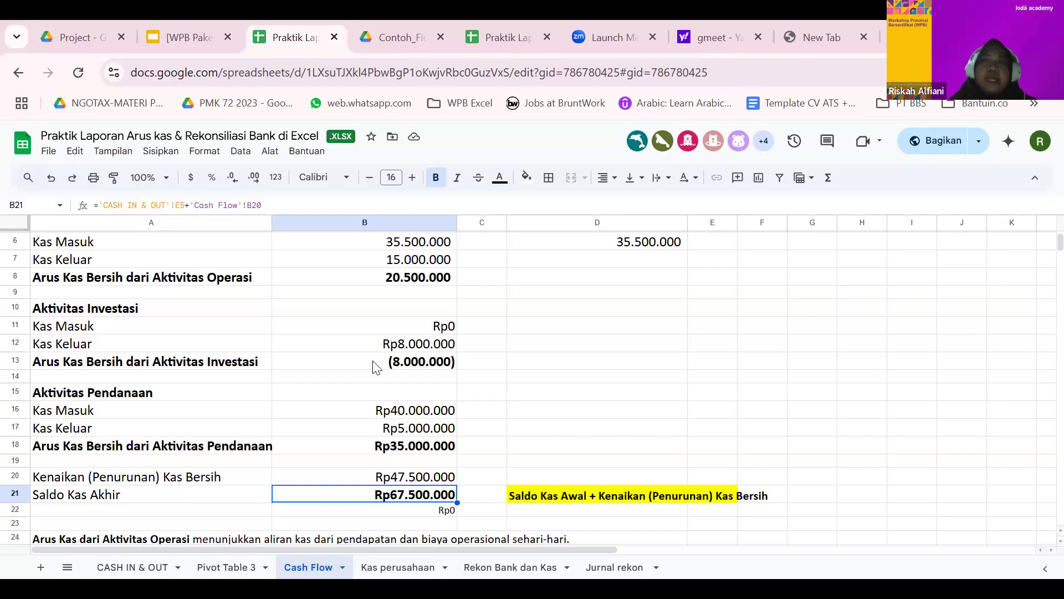
pyautogui.scroll(3, 370, 321)
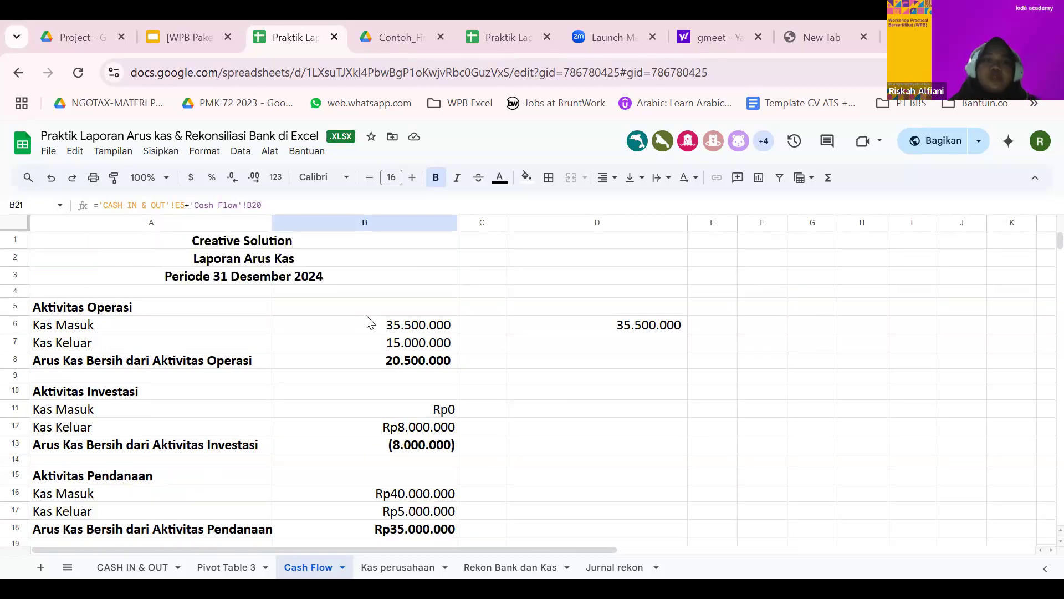
pyautogui.scroll(-2, 366, 322)
pyautogui.scroll(2, 367, 322)
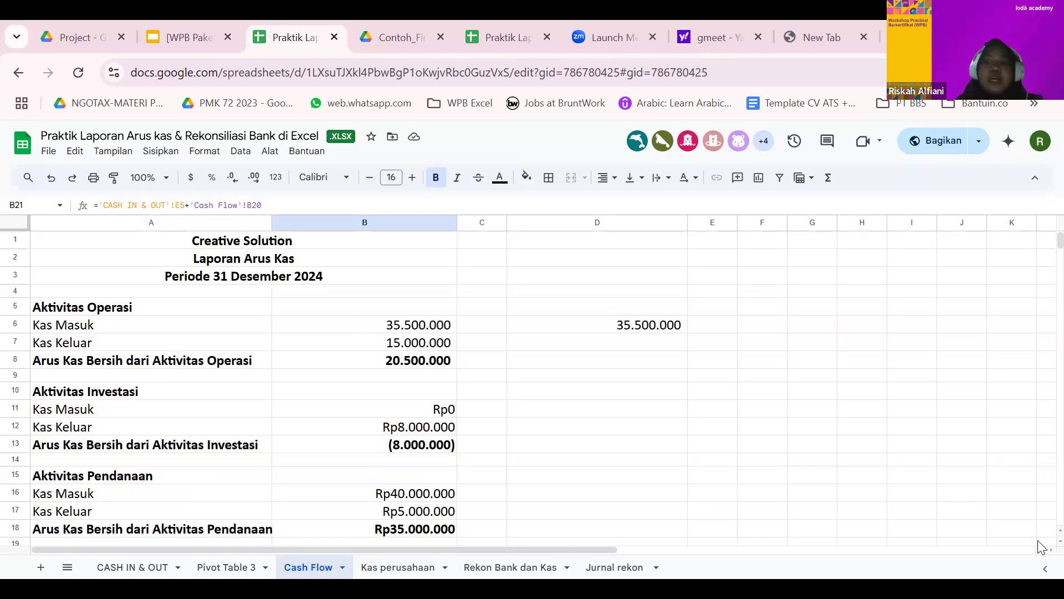
pyautogui.scroll(-2, 1039, 546)
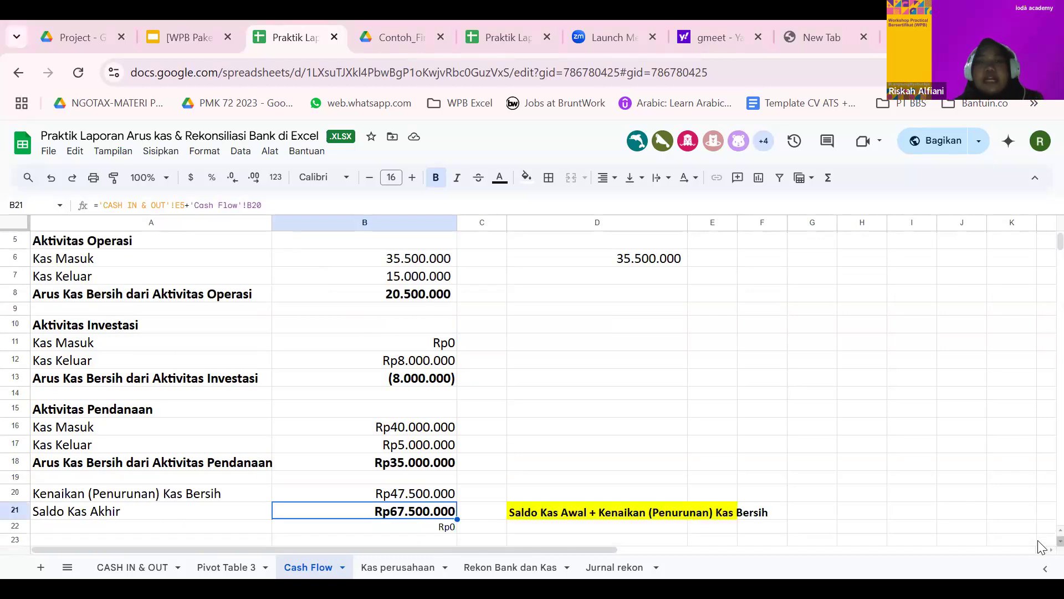
pyautogui.click(624, 434)
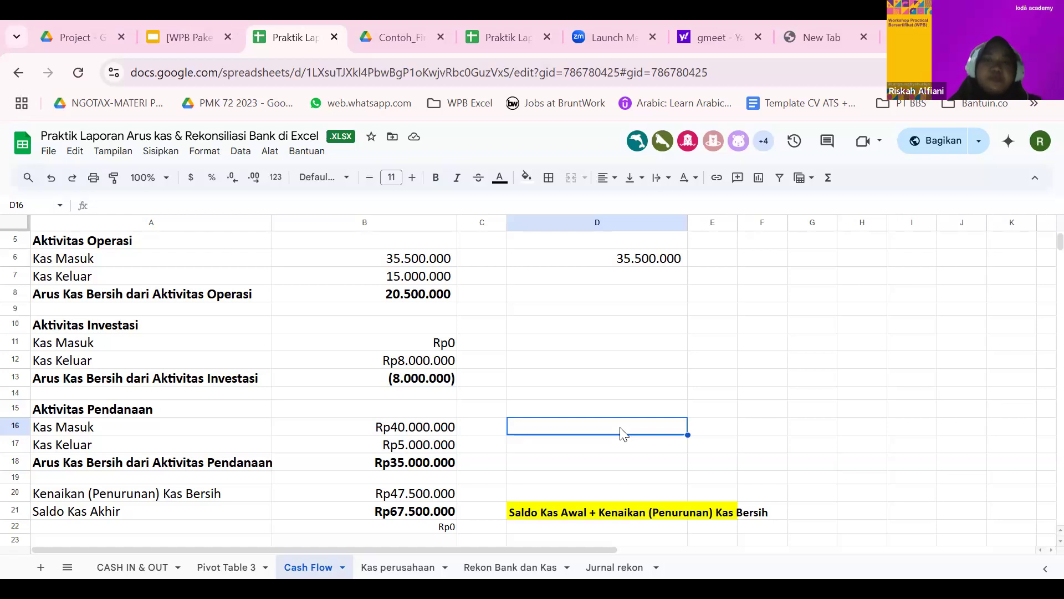
# Step: Review the category totals and the column D differences on the Pivot Table 3 sheet, including the check in D7
pyautogui.click(240, 569)
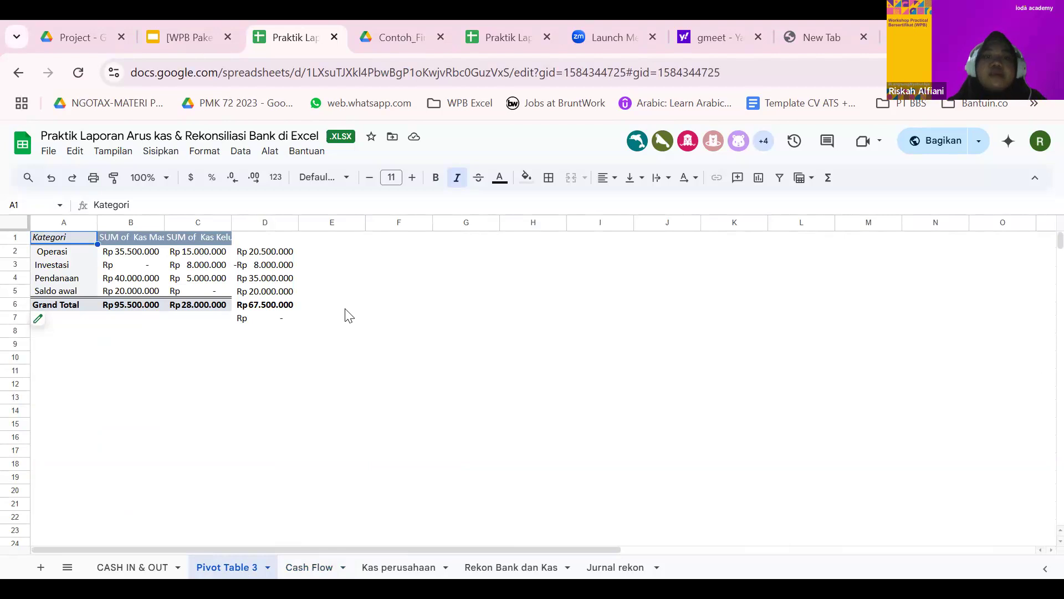
pyautogui.click(249, 321)
pyautogui.click(258, 360)
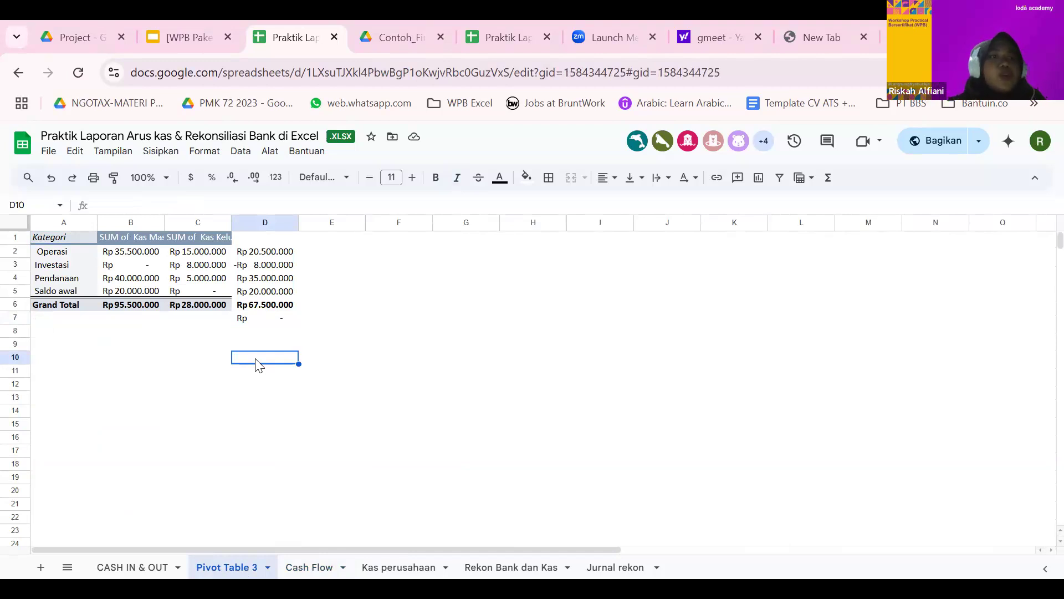
# Step: Select the Tanggal to Saldo columns on the CASH IN & OUT sheet from the header row to the sheet's end, range B4:G1000
pyautogui.click(121, 571)
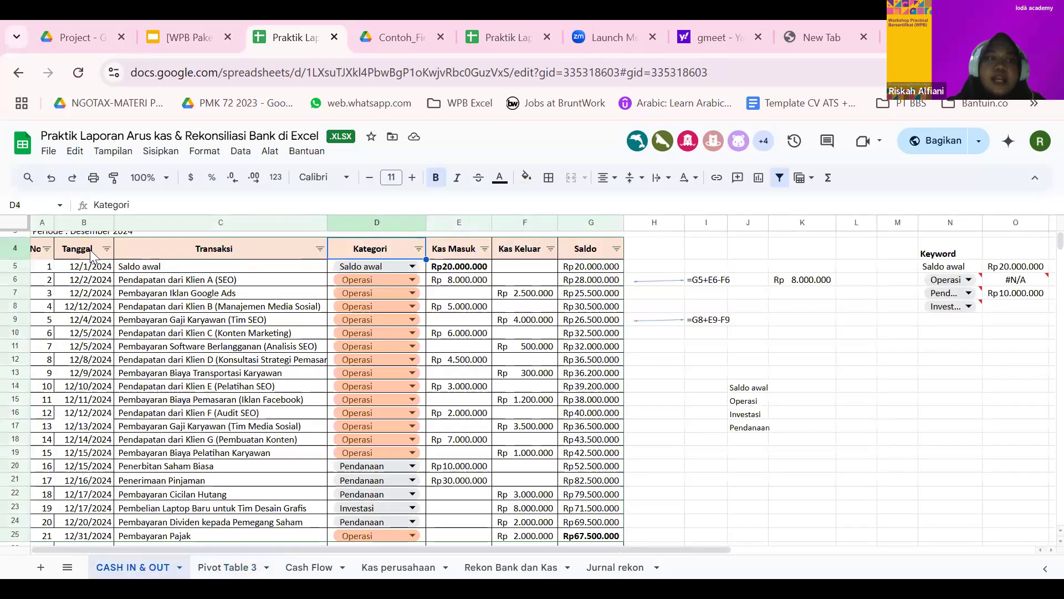
pyautogui.click(92, 255)
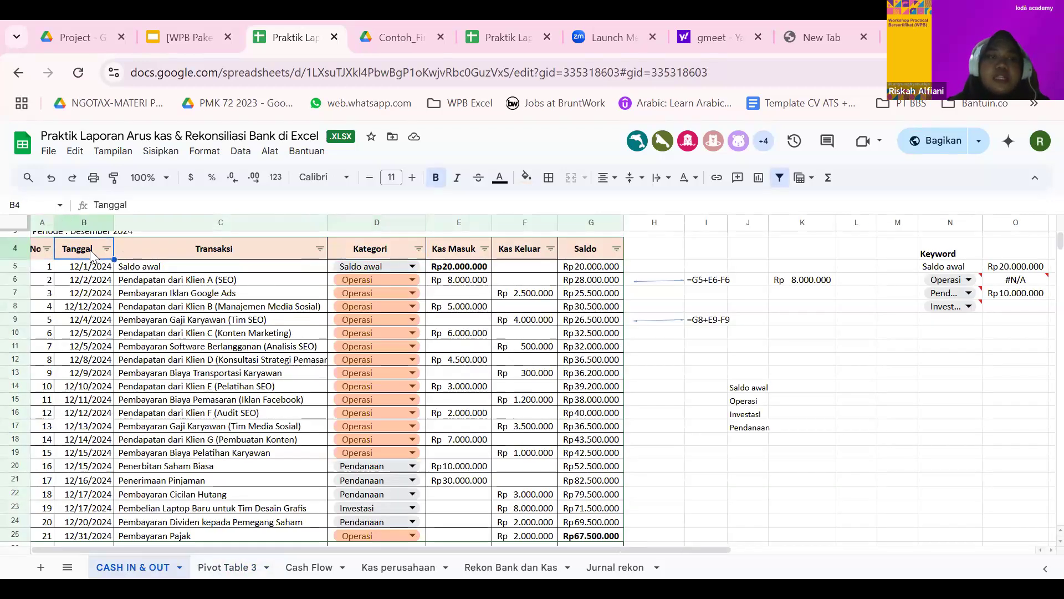
pyautogui.hotkey('shift', 'Right')
pyautogui.hotkey('shift', 'Right')
pyautogui.hotkey('shift', 'Right')
pyautogui.hotkey('shift', 'Right')
pyautogui.hotkey('shift', 'Right')
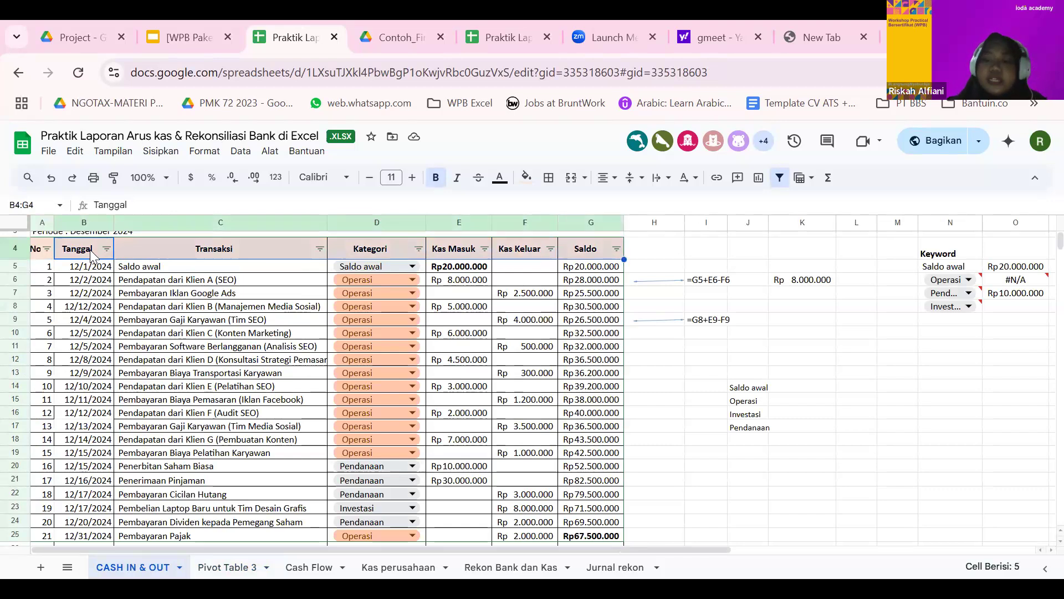
pyautogui.hotkey('ctrl', 'shift', 'Down')
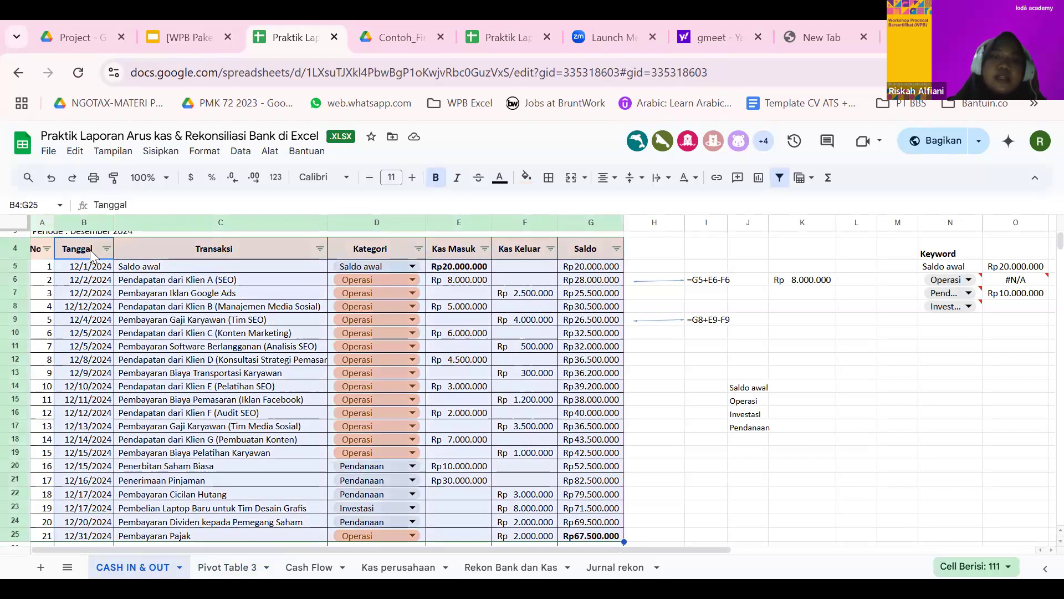
pyautogui.hotkey('ctrl', 'shift', 'Down')
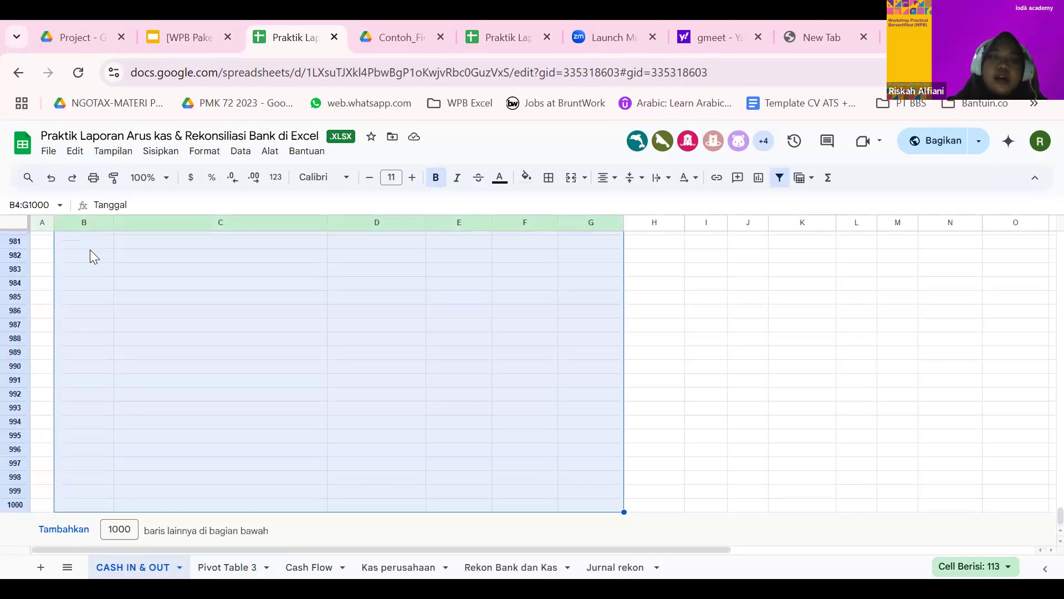
# Step: Narrow the selection to B4:G25 on CASH IN & OUT and create a pivot table from it on a new sheet
pyautogui.hotkey('ctrl', 'shift', 'Up')
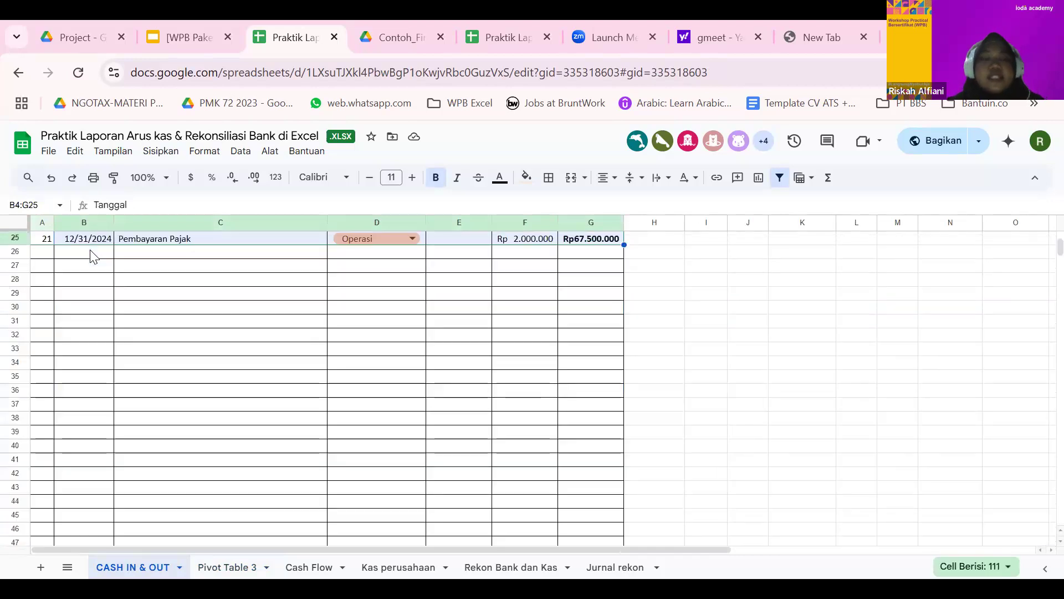
pyautogui.scroll(6, 113, 333)
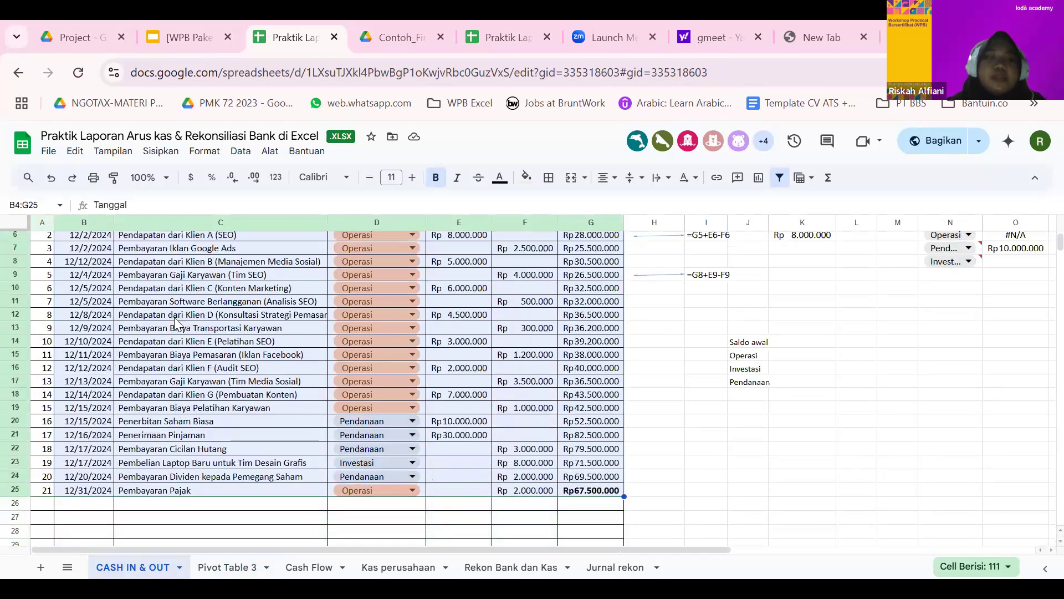
pyautogui.scroll(-3, 181, 411)
pyautogui.scroll(3, 198, 239)
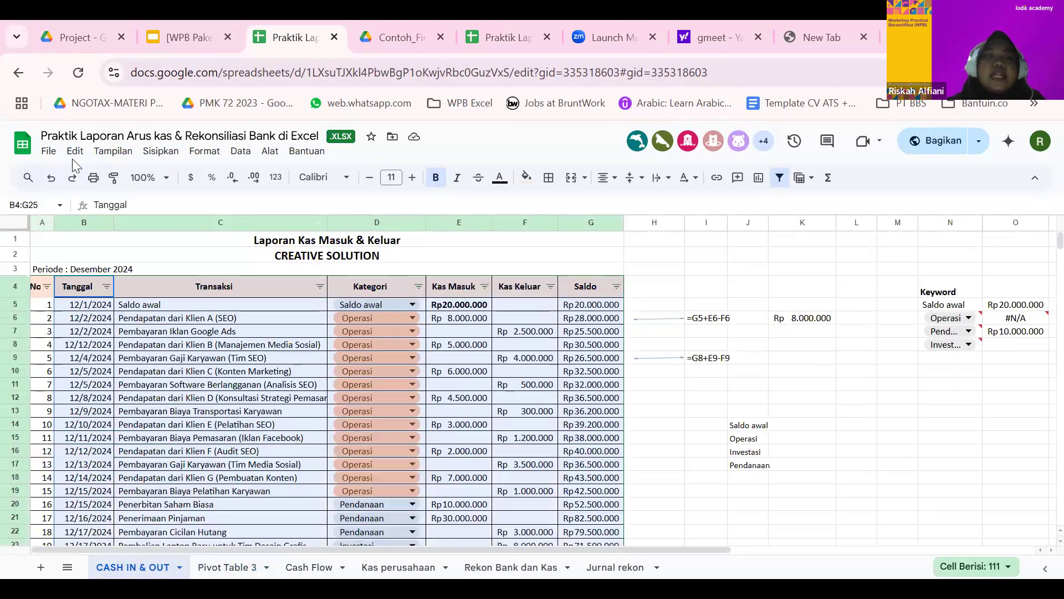
pyautogui.click(112, 151)
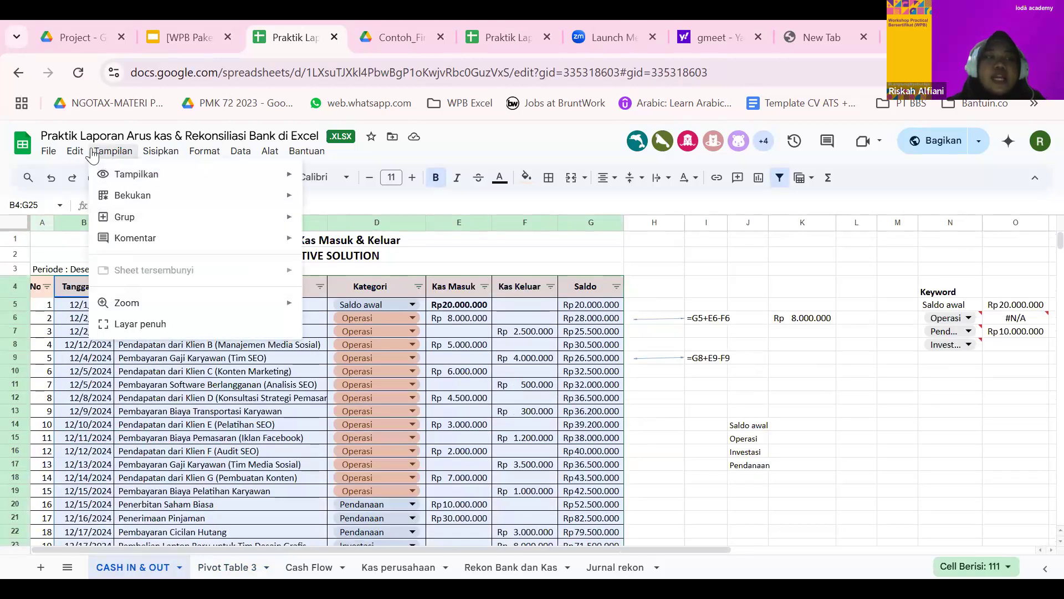
pyautogui.click(133, 151)
pyautogui.click(153, 152)
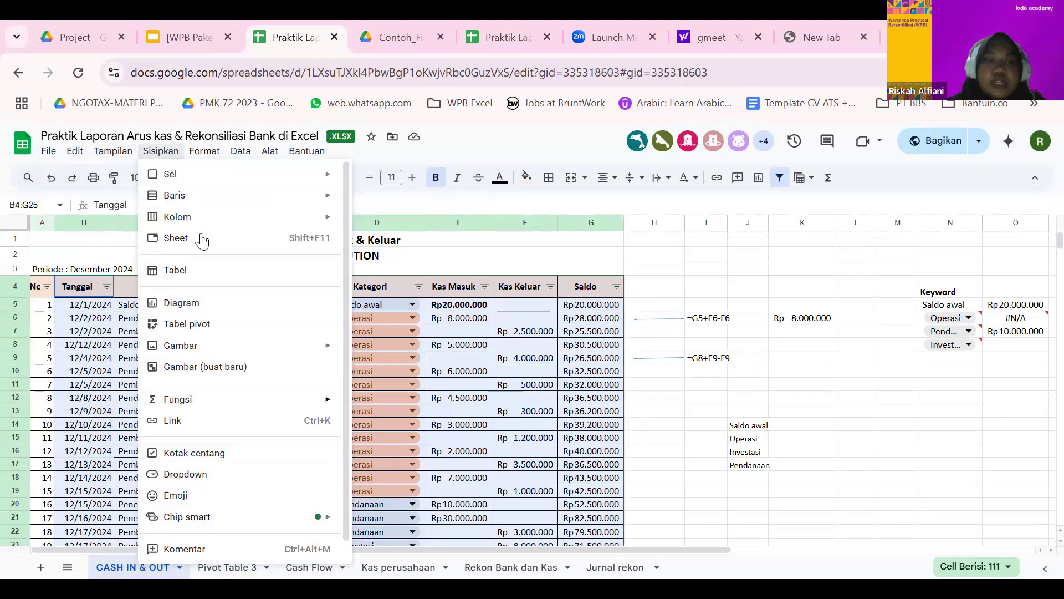
pyautogui.click(203, 328)
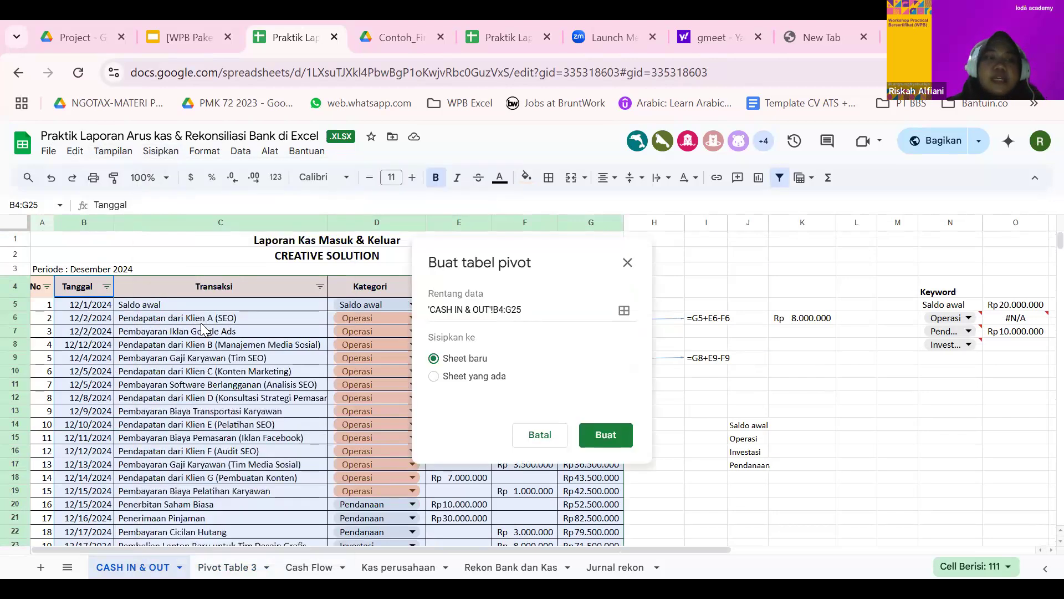
pyautogui.click(617, 430)
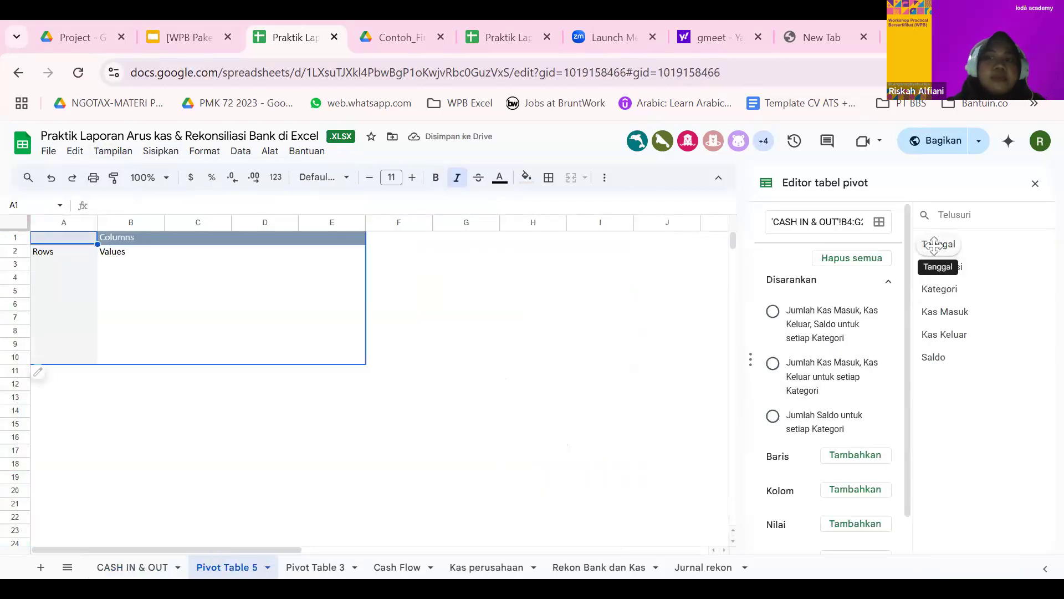
# Step: Group the pivot table rows by Kategori and add Kas Masuk as a value summarized by SUM
pyautogui.moveTo(937, 333); pyautogui.dragTo(789, 467)
pyautogui.scroll(-2, 780, 403)
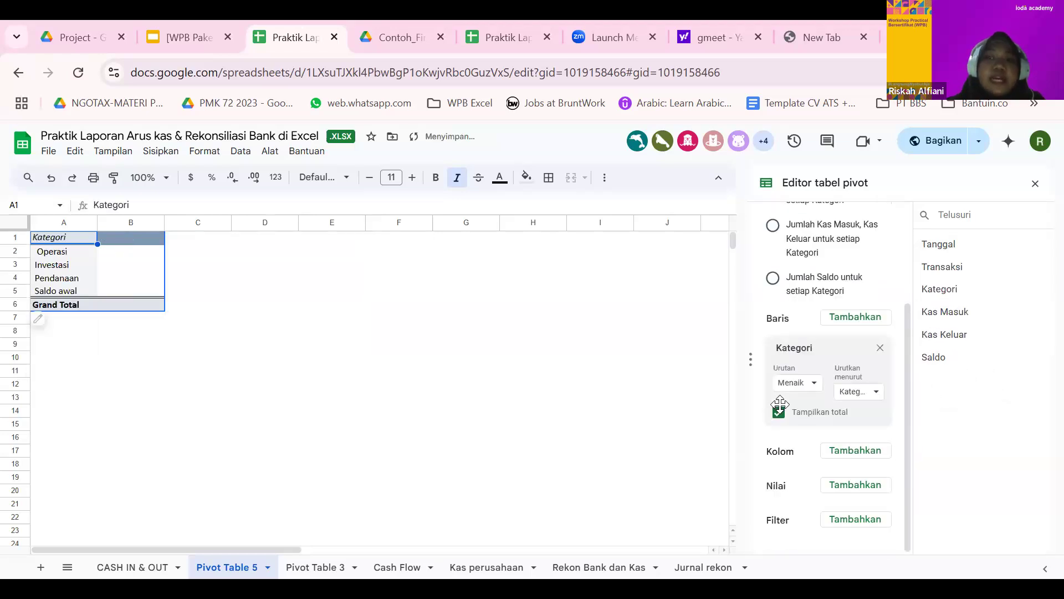
pyautogui.moveTo(954, 314); pyautogui.dragTo(831, 494)
pyautogui.click(794, 479)
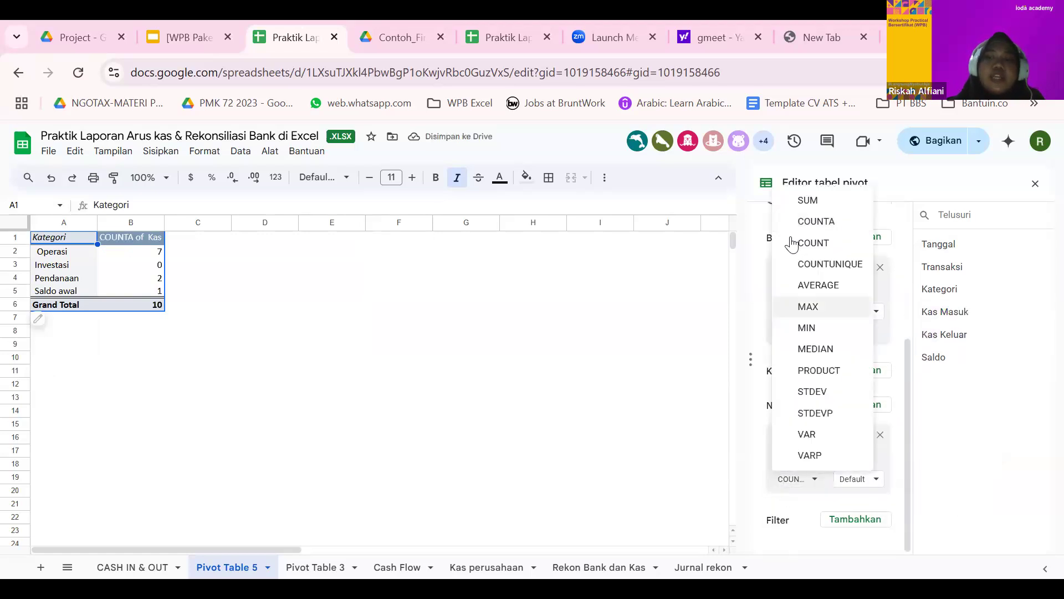
pyautogui.click(806, 201)
# Step: Add Kas Keluar as a second pivot value summarized by SUM, and widen columns B and C to fit their headers
pyautogui.moveTo(945, 335); pyautogui.dragTo(797, 512)
pyautogui.click(796, 483)
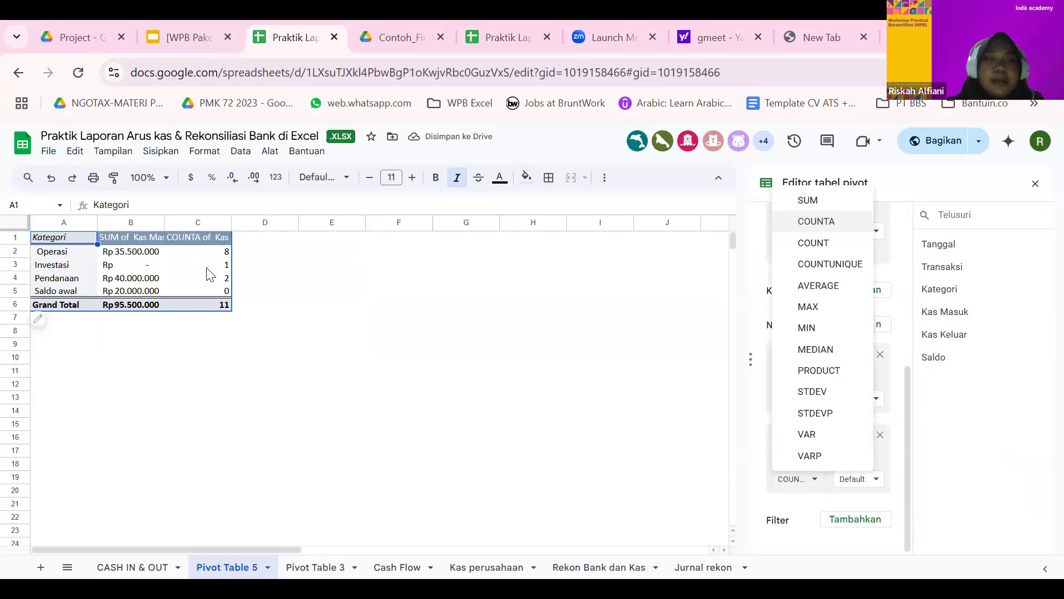
pyautogui.click(809, 200)
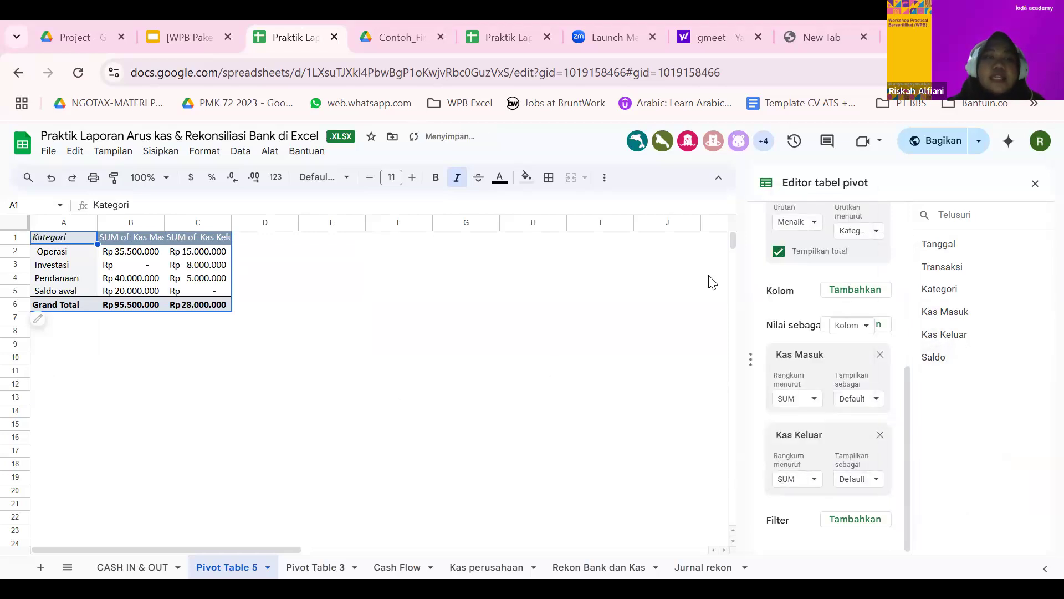
pyautogui.click(261, 256)
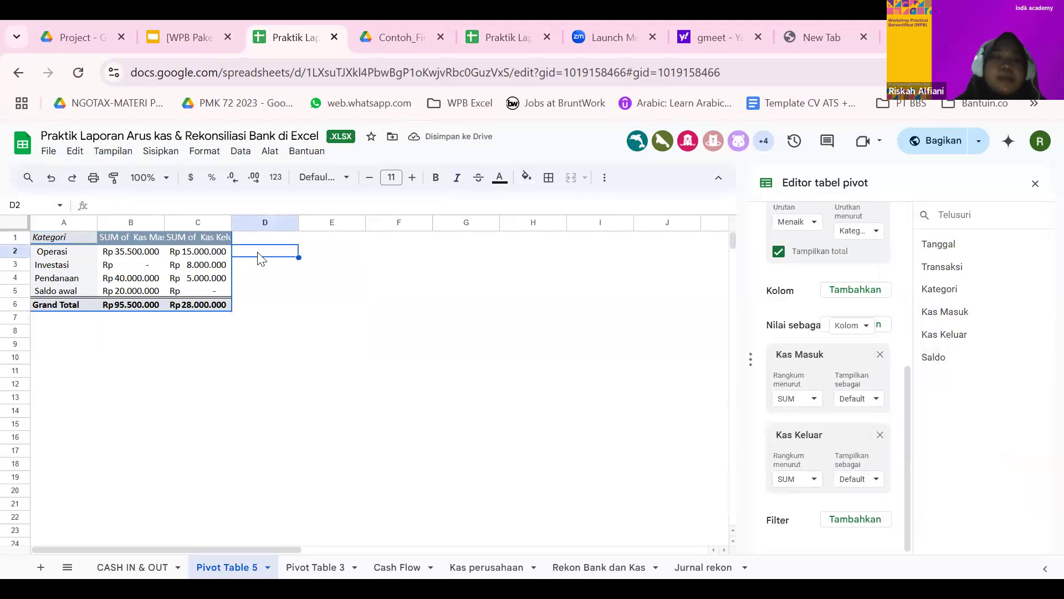
pyautogui.moveTo(144, 220); pyautogui.dragTo(179, 232)
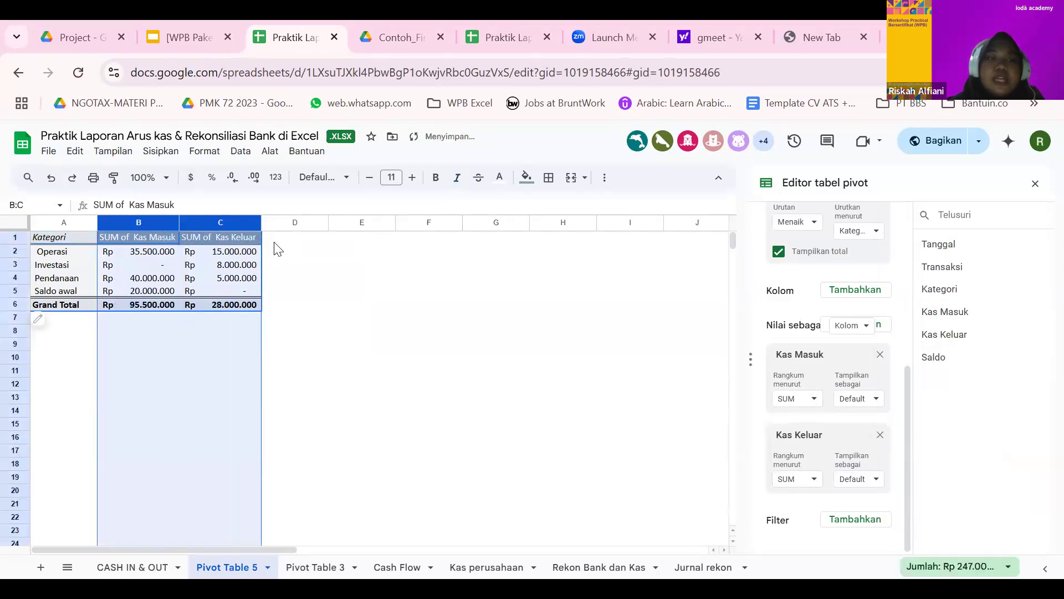
# Step: Calculate Kas Masuk minus Kas Keluar in D2 with =B2-C2 and fill the formula through D6
pyautogui.click(277, 250)
pyautogui.write('=')
pyautogui.press('Left')
pyautogui.press('Left')
pyautogui.write('+')
pyautogui.press('Left')
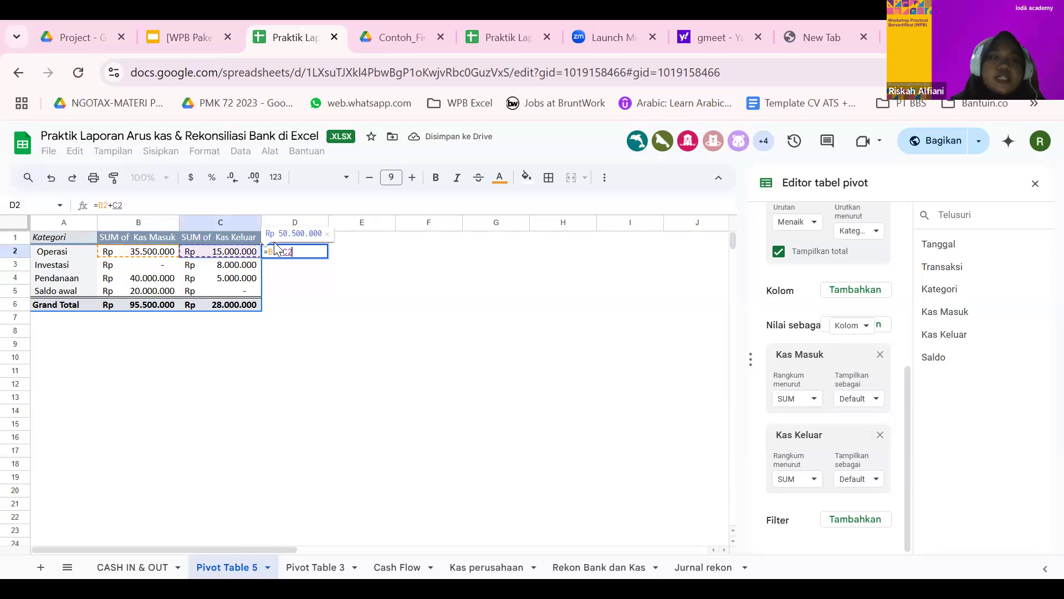
pyautogui.press('BackSpace')
pyautogui.press('BackSpace')
pyautogui.press('BackSpace')
pyautogui.press('BackSpace')
pyautogui.write('2-')
pyautogui.press('Left')
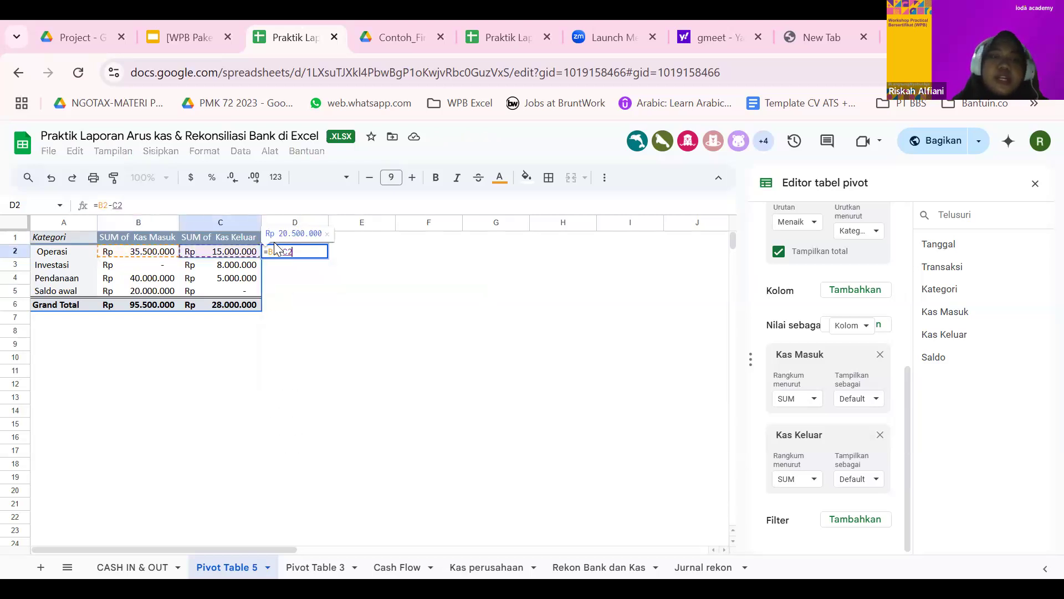
pyautogui.press('Return')
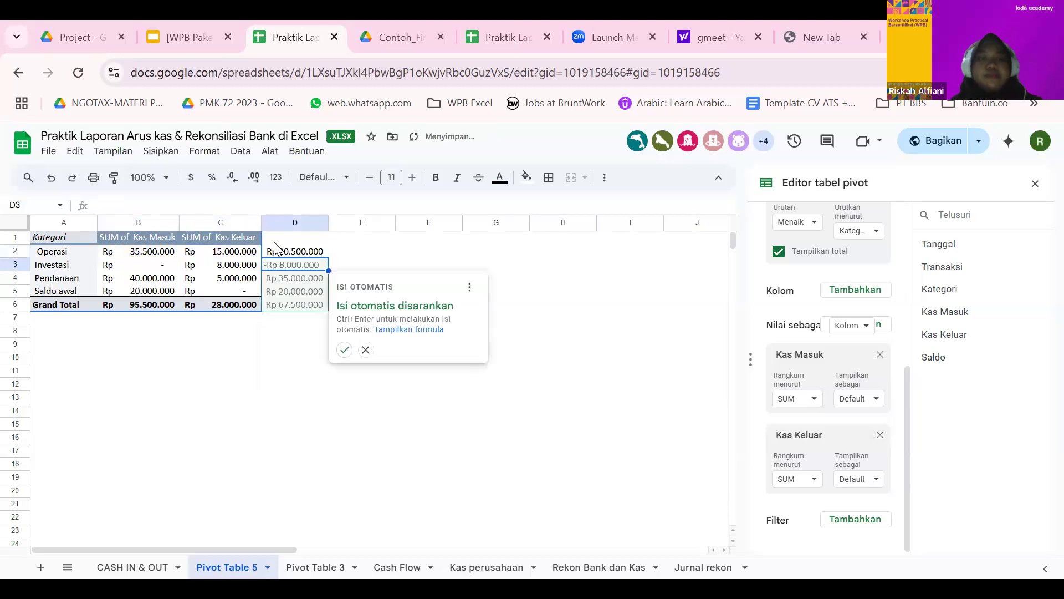
pyautogui.hotkey('ctrl', 'Return')
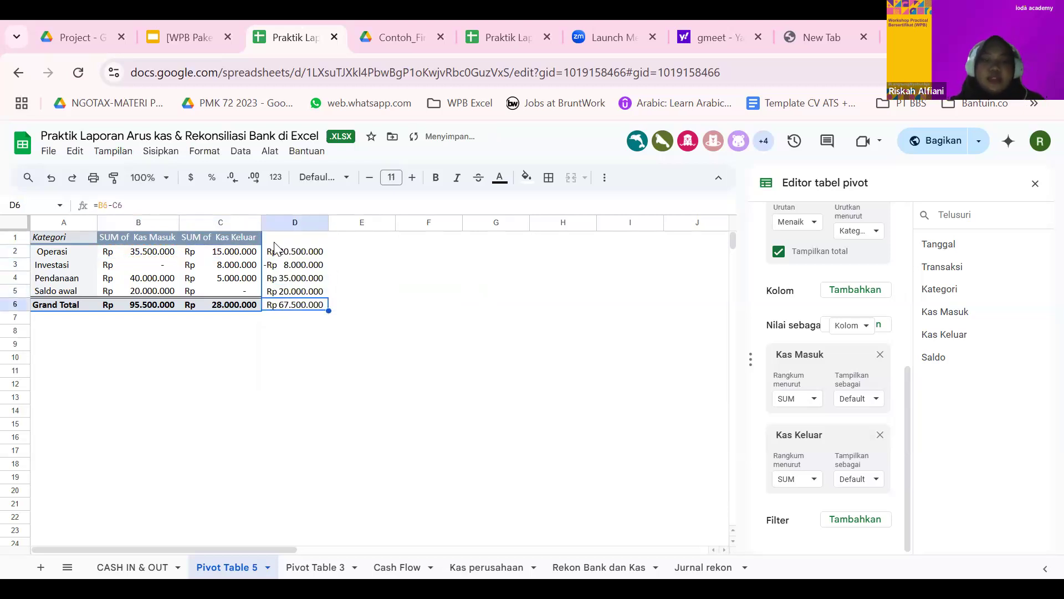
# Step: Make the total in D6 bold and replace its formula with =SUM(D2:D5)
pyautogui.hotkey('ctrl', 'b')
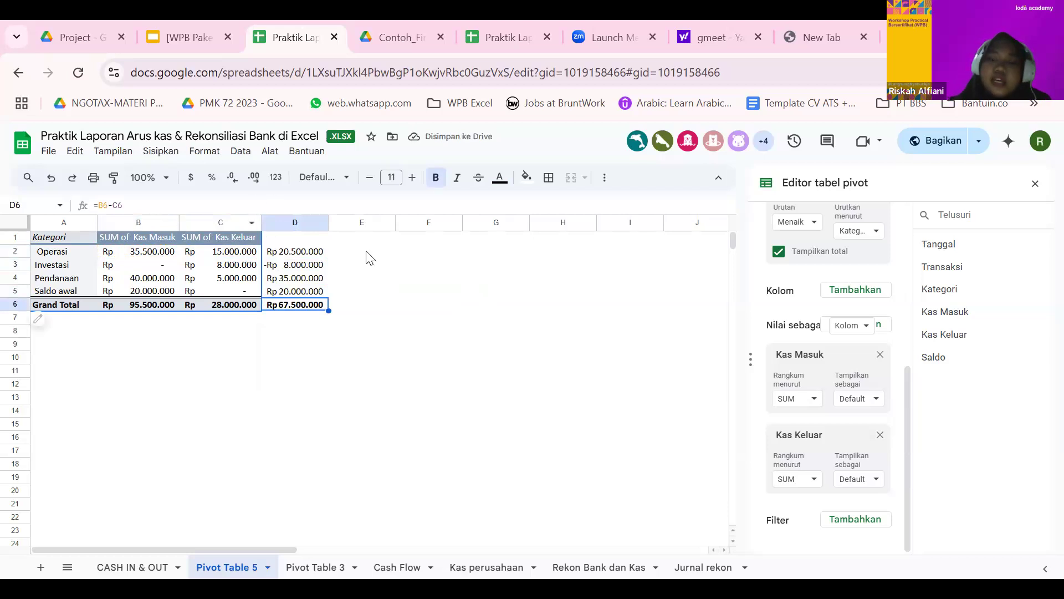
pyautogui.write('=SU')
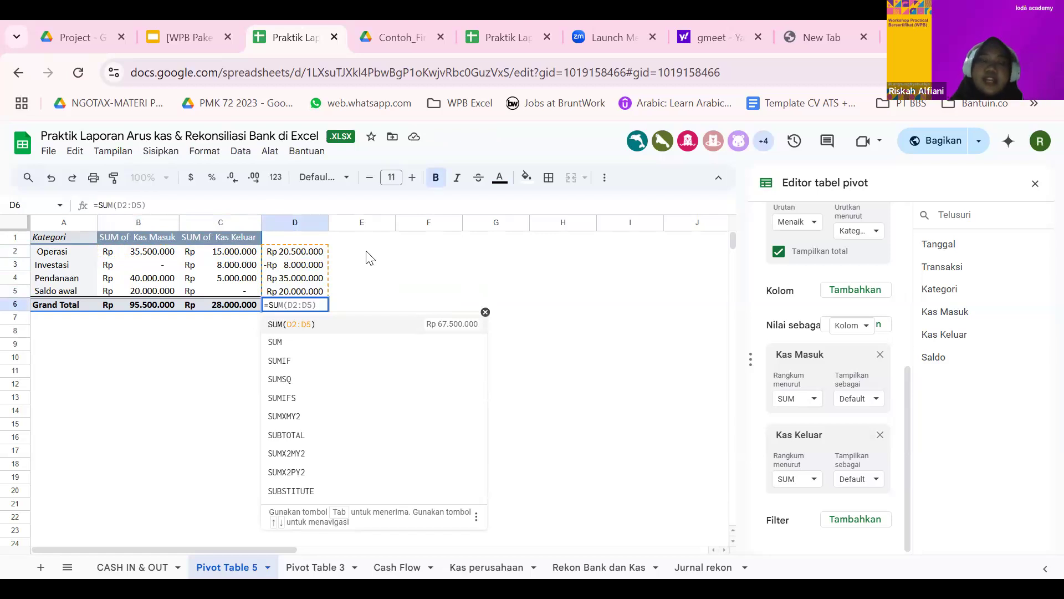
pyautogui.press('Tab')
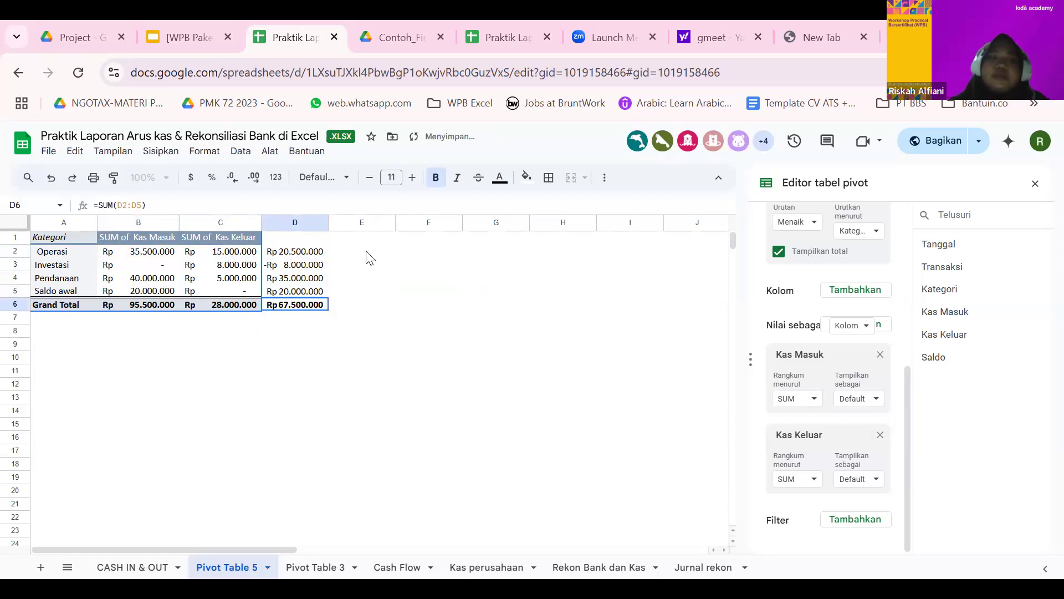
pyautogui.click(246, 206)
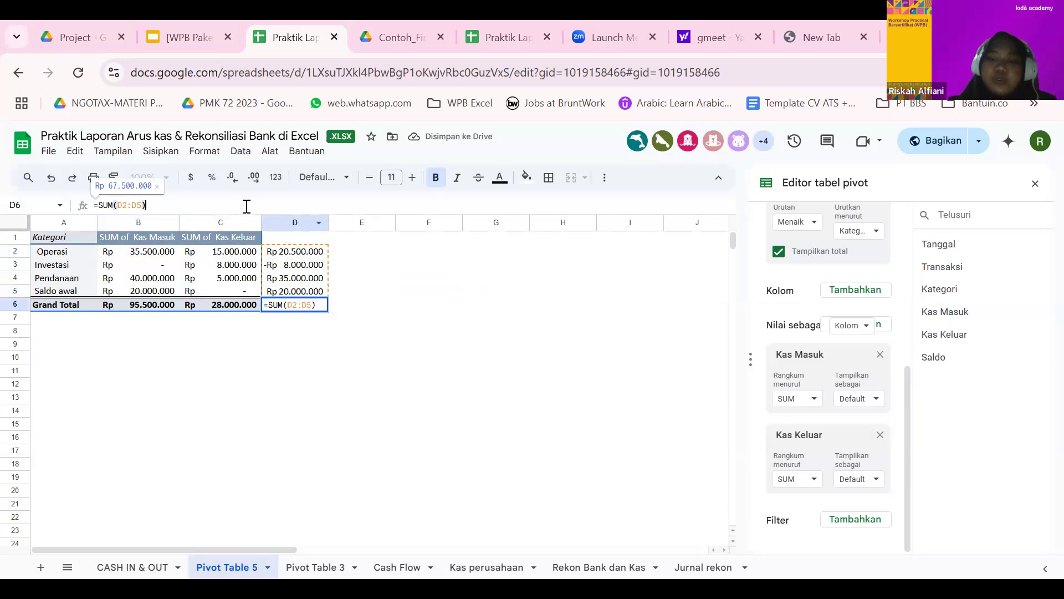
pyautogui.press('Escape')
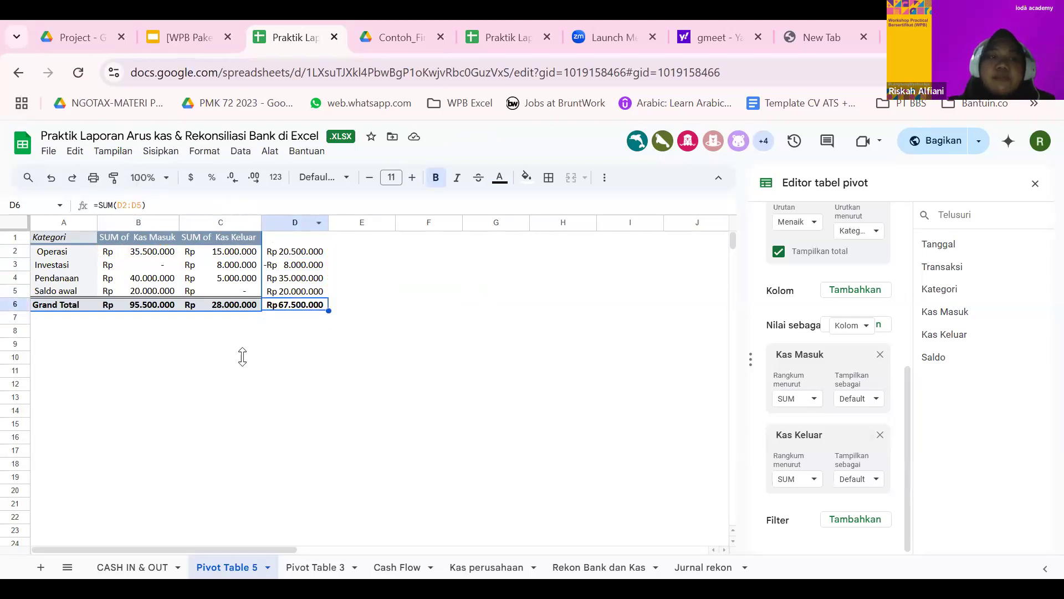
# Step: Enter a check in D7 that subtracts the final Saldo from the total, =D6-'CASH IN & OUT'!G25
pyautogui.click(299, 321)
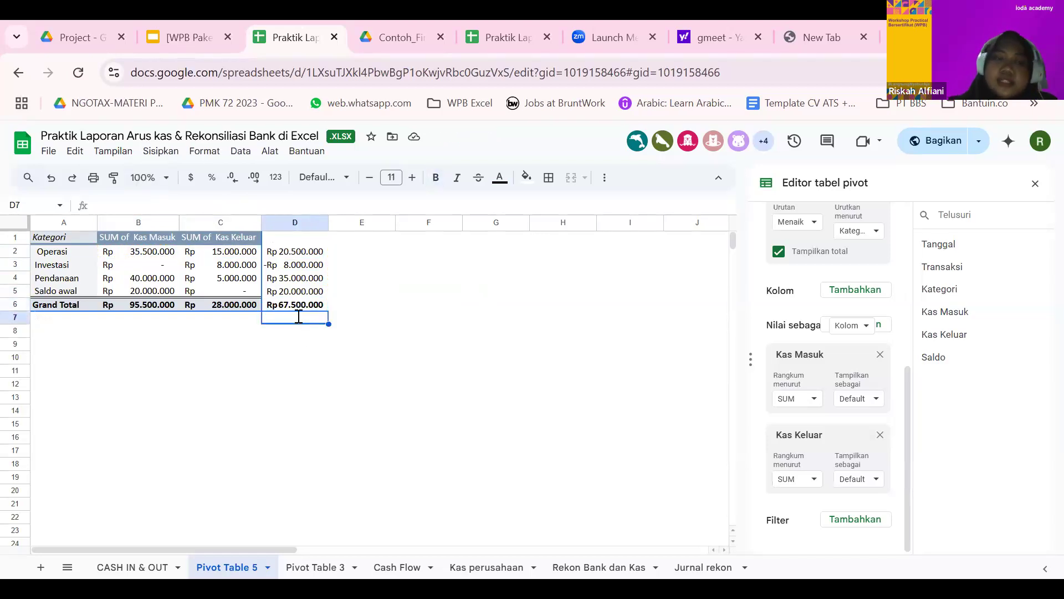
pyautogui.write('=D6')
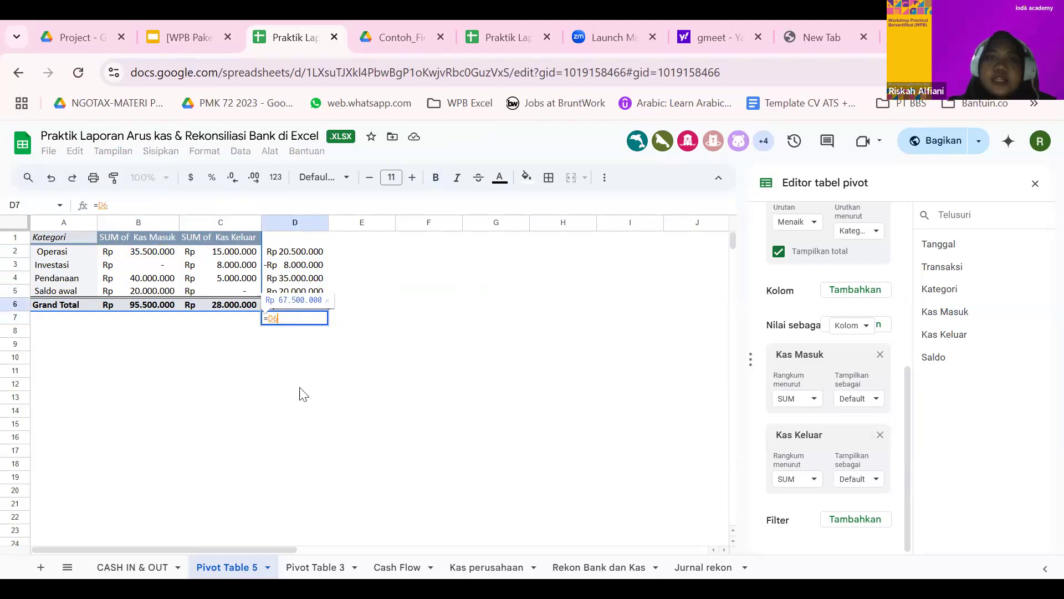
pyautogui.write('-')
pyautogui.click(151, 571)
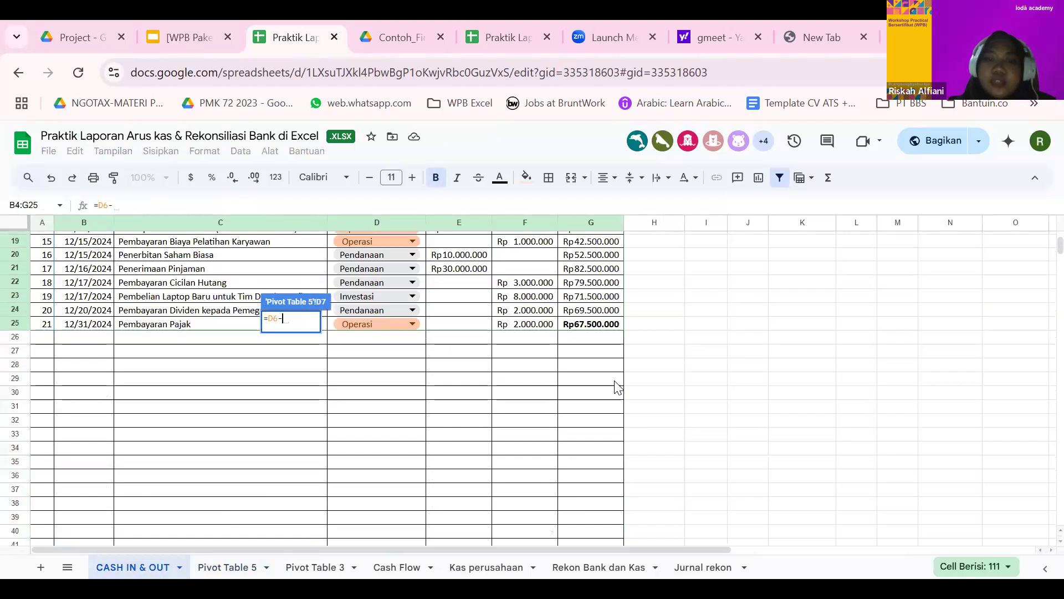
pyautogui.click(609, 332)
pyautogui.press('Return')
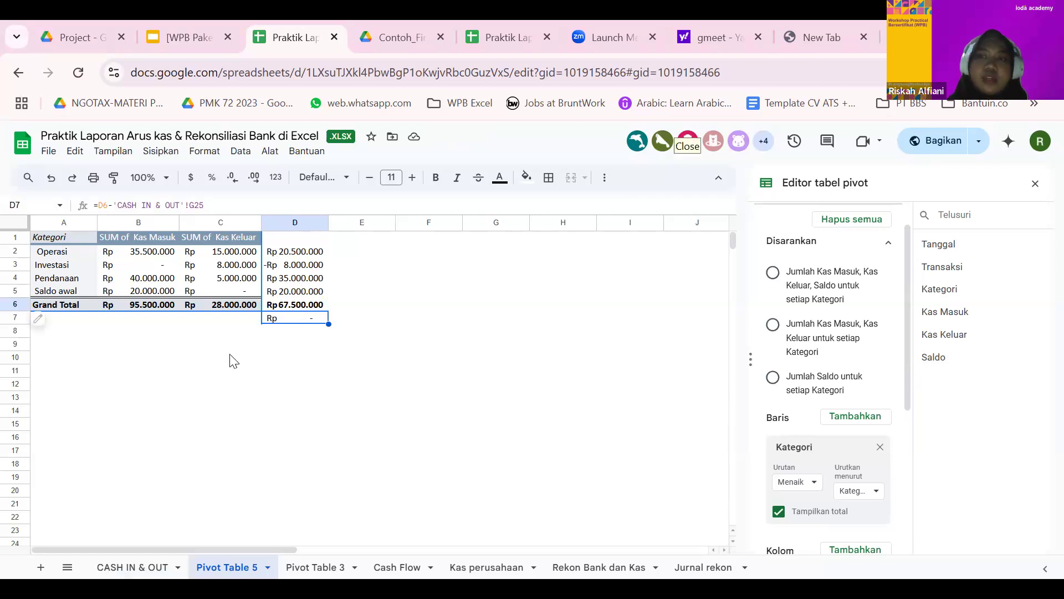
# Step: Enlarge the page view and review the pivot editor settings for the Kategori rows and the Kas Masuk and Kas Keluar values
pyautogui.hotkey('ctrl', '+')
pyautogui.hotkey('ctrl', '+')
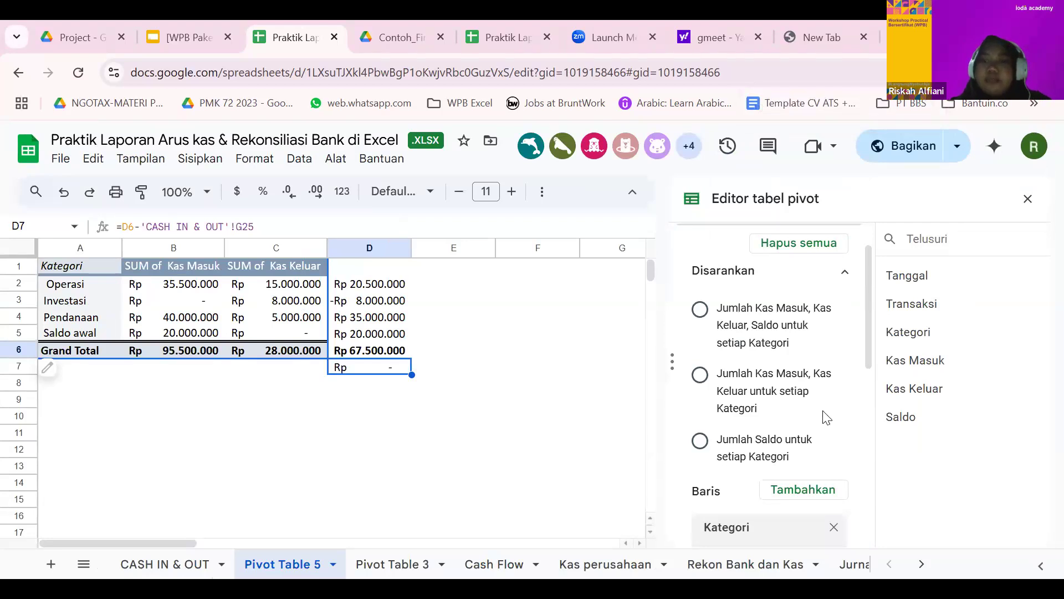
pyautogui.scroll(-5, 827, 418)
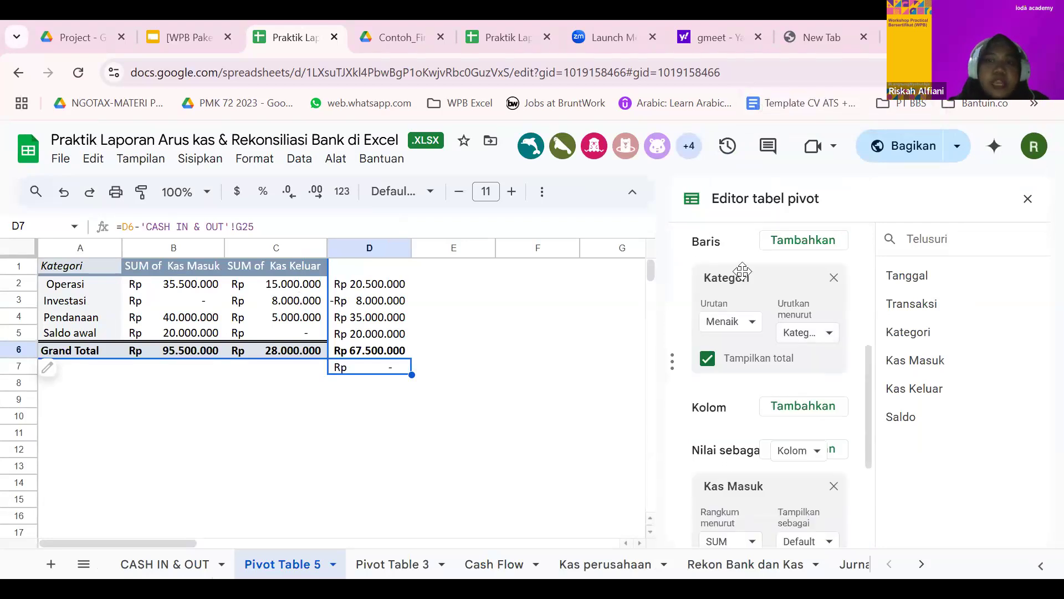
pyautogui.scroll(-2, 738, 484)
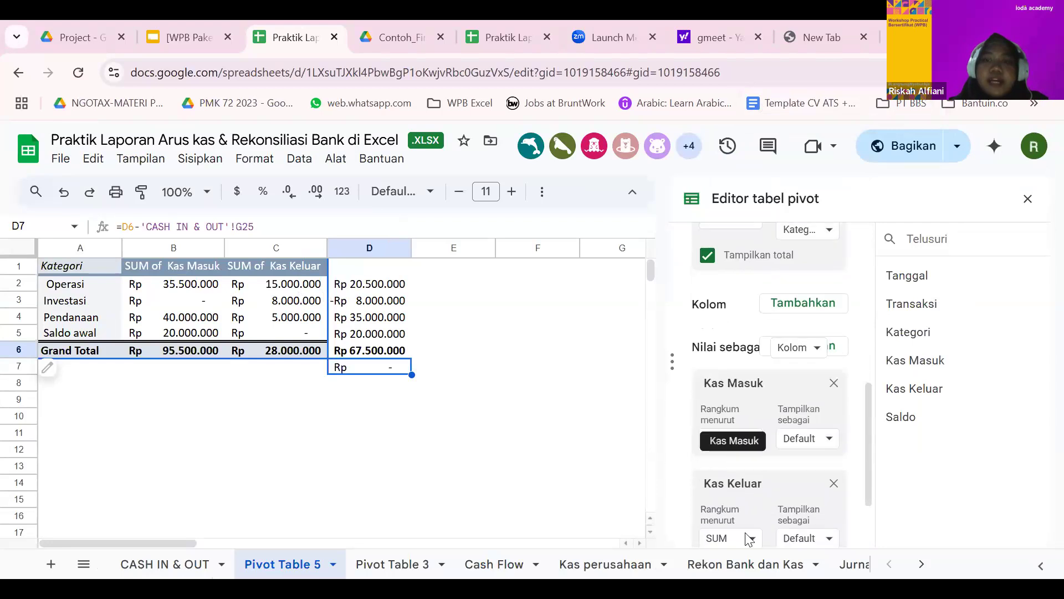
pyautogui.scroll(-2, 693, 464)
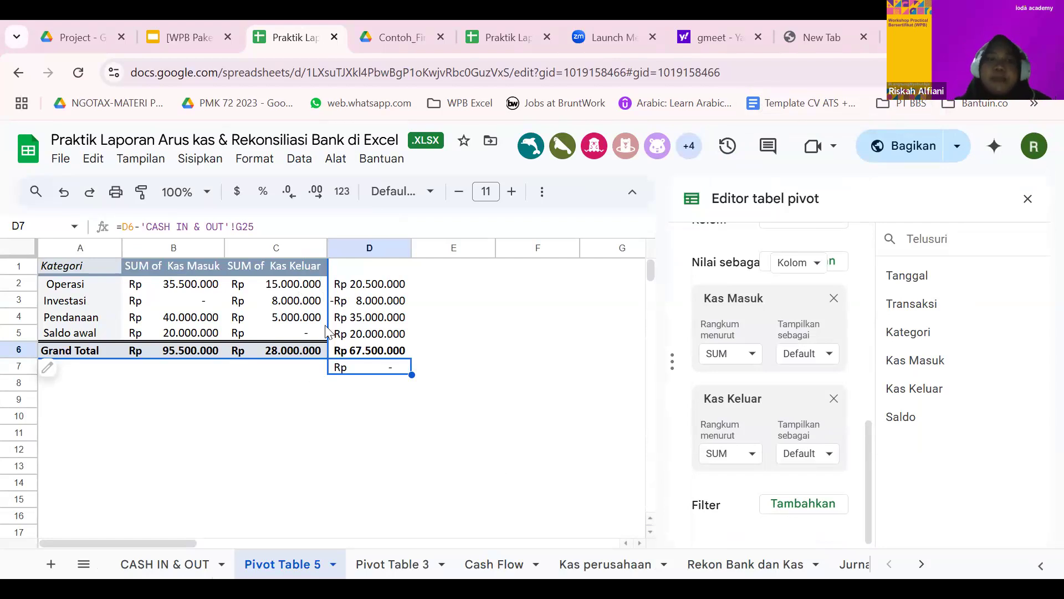
# Step: Try subtracting the two grand totals in B7 with =B6-C6, and undo the entry
pyautogui.click(193, 364)
pyautogui.write('=B6-C6')
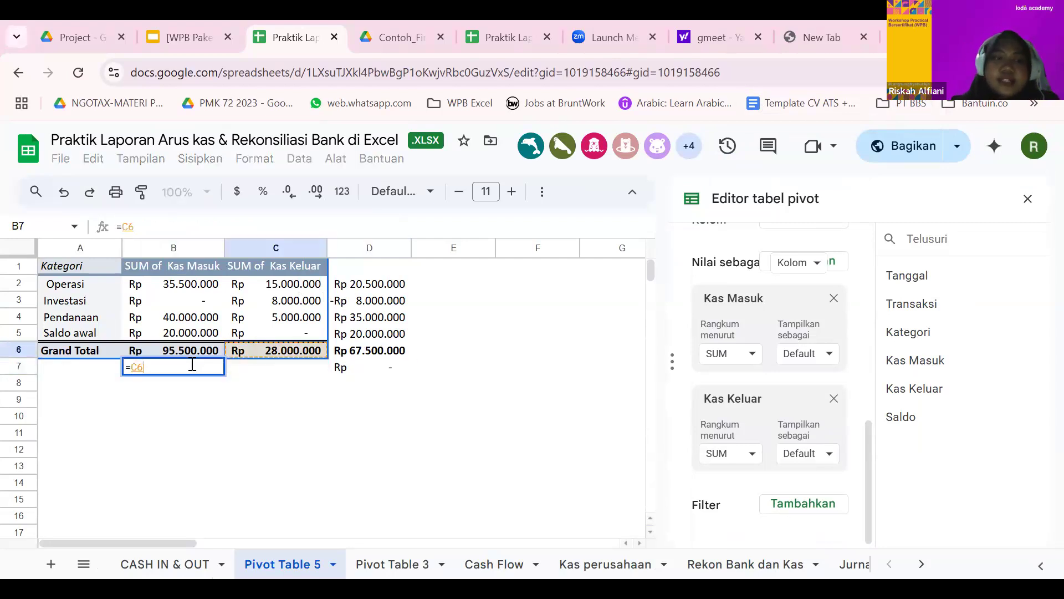
pyautogui.press('Return')
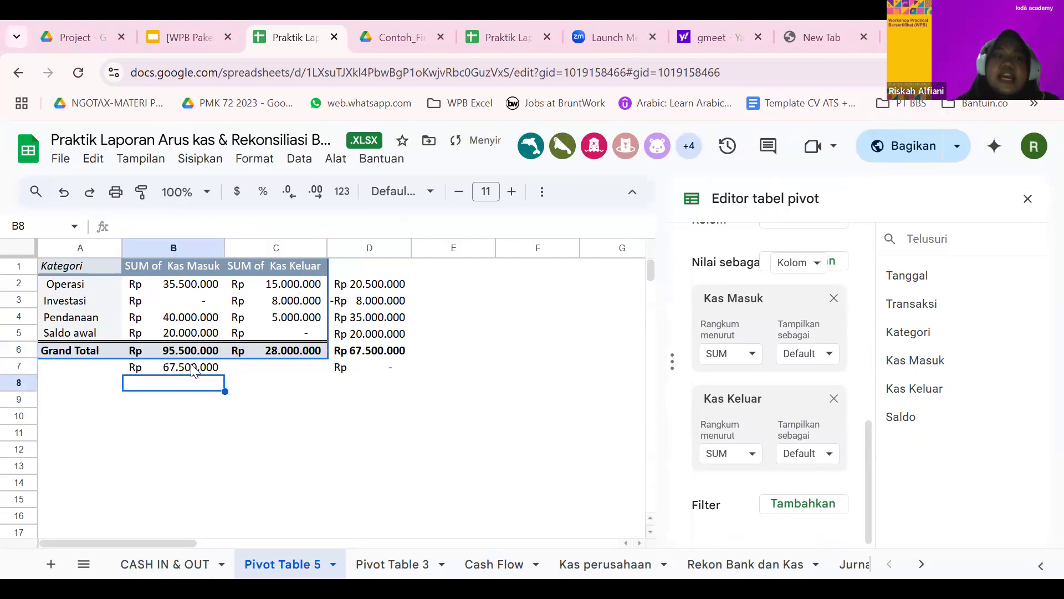
pyautogui.hotkey('ctrl', 'z')
# Step: Examine the SUM total in D6 and the category differences in D2:D5, including the formula in D2
pyautogui.press('Left')
pyautogui.press('Right')
pyautogui.press('Right')
pyautogui.press('Left')
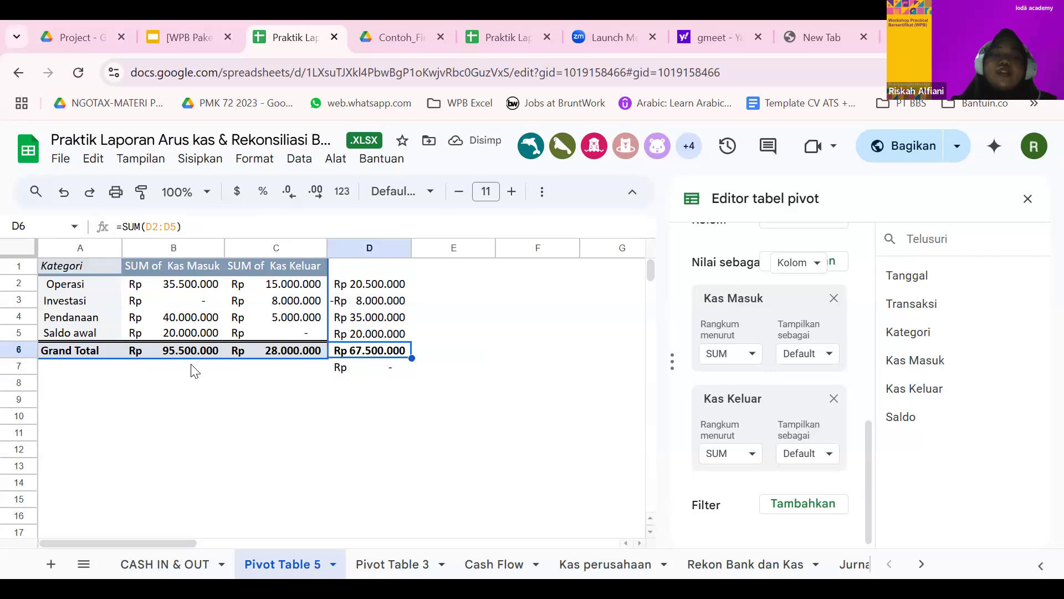
pyautogui.press('Up')
pyautogui.press('Up')
pyautogui.press('Up')
pyautogui.press('Up')
pyautogui.hotkey('shift', 'Down')
pyautogui.hotkey('shift', 'Down')
pyautogui.hotkey('shift', 'Down')
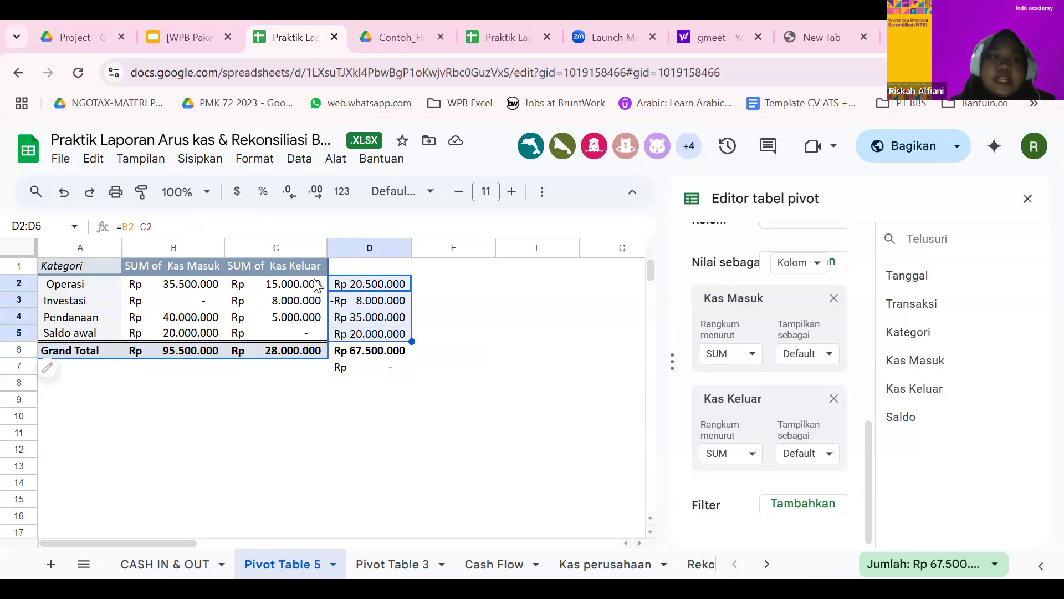
pyautogui.click(345, 286)
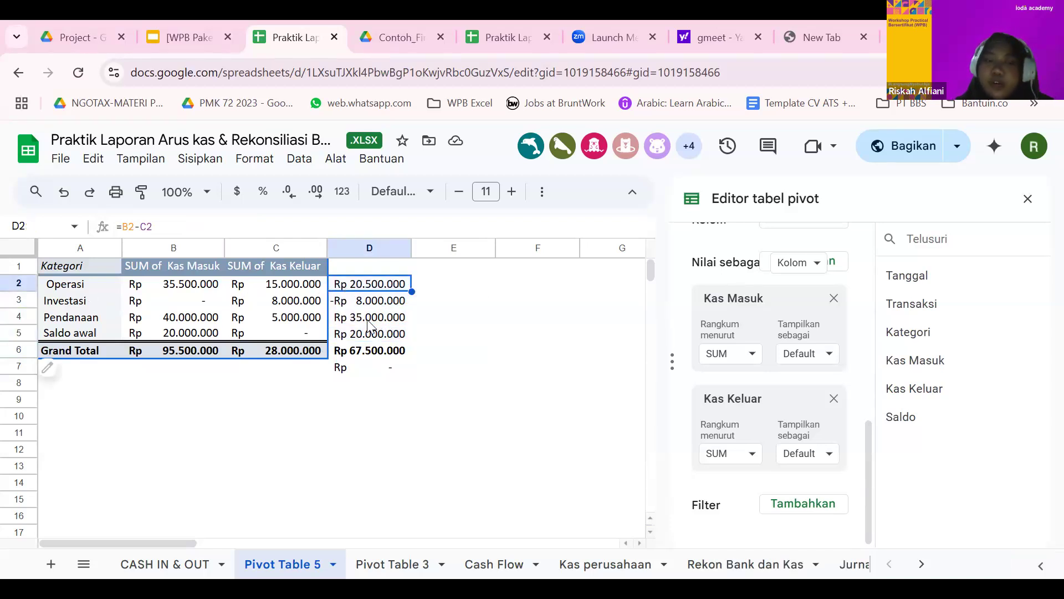
# Step: Examine the category difference formulas in D3:D5, the SUM formula in D6 and the Saldo check in D7
pyautogui.press('Down')
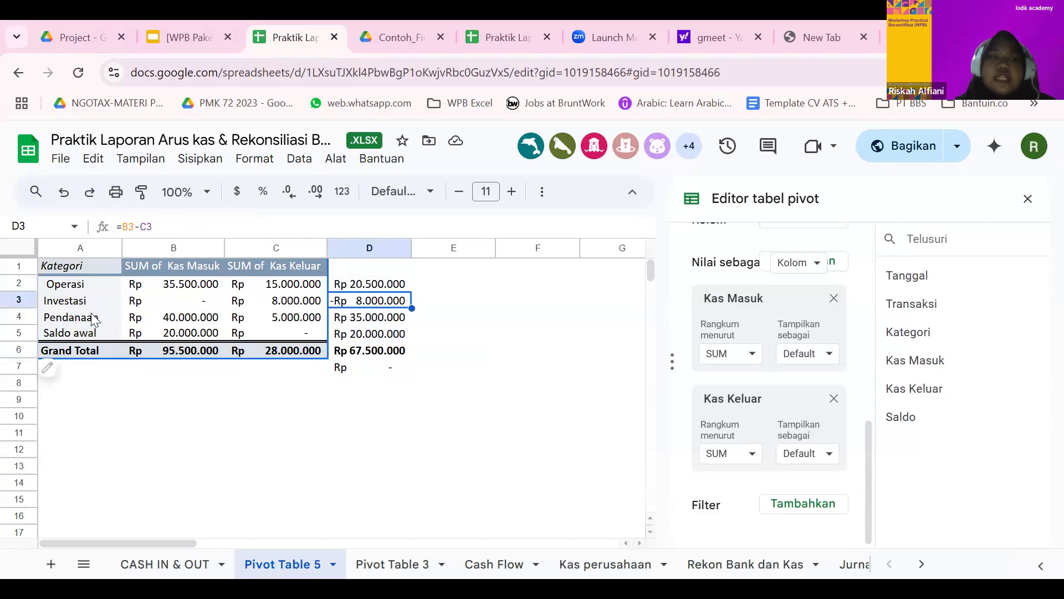
pyautogui.click(109, 315)
pyautogui.click(370, 318)
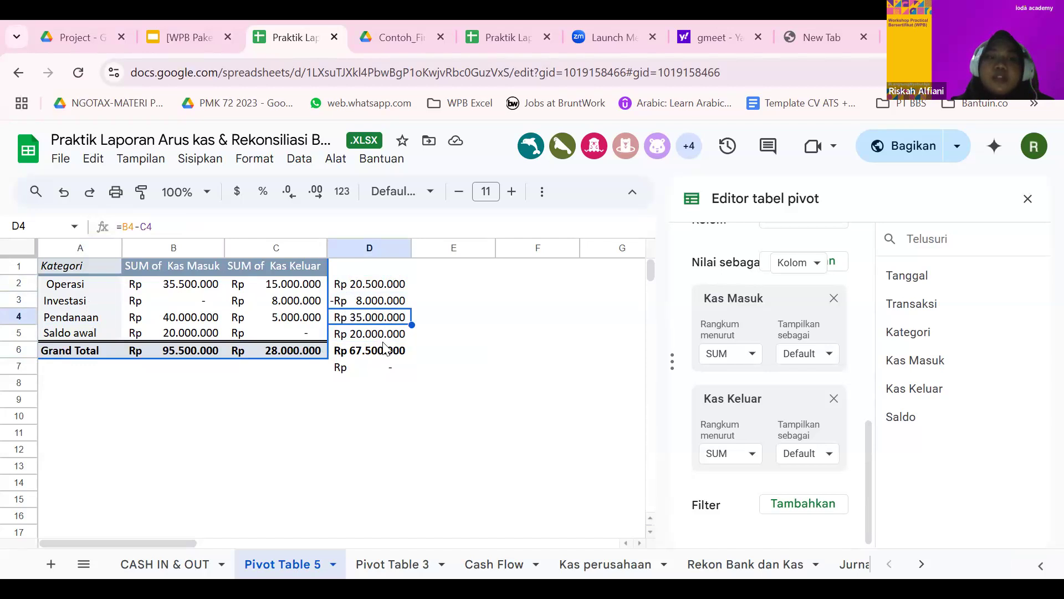
pyautogui.press('Down')
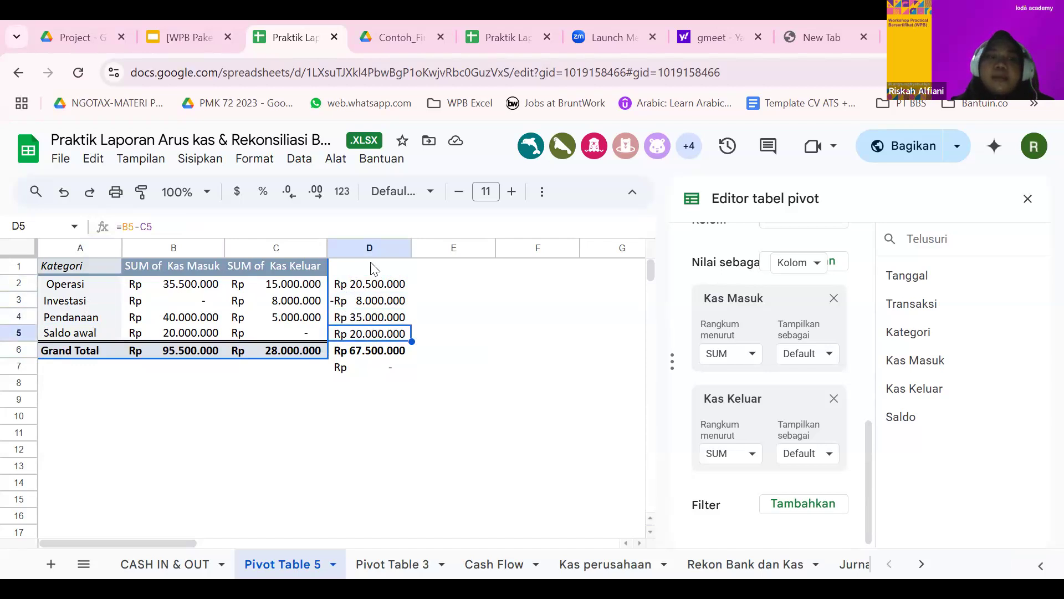
pyautogui.click(373, 351)
pyautogui.click(230, 226)
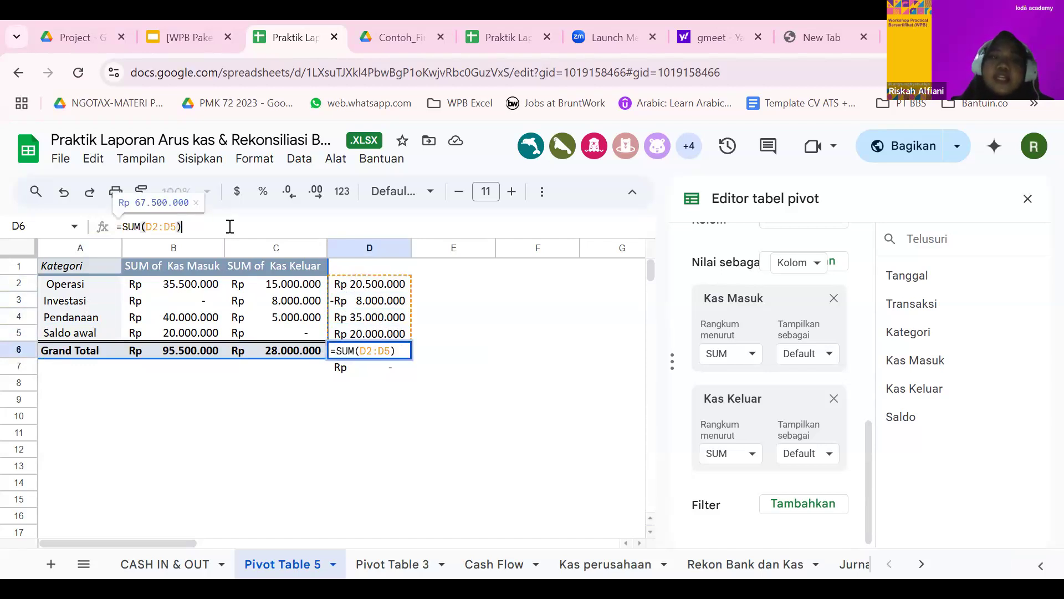
pyautogui.press('Return')
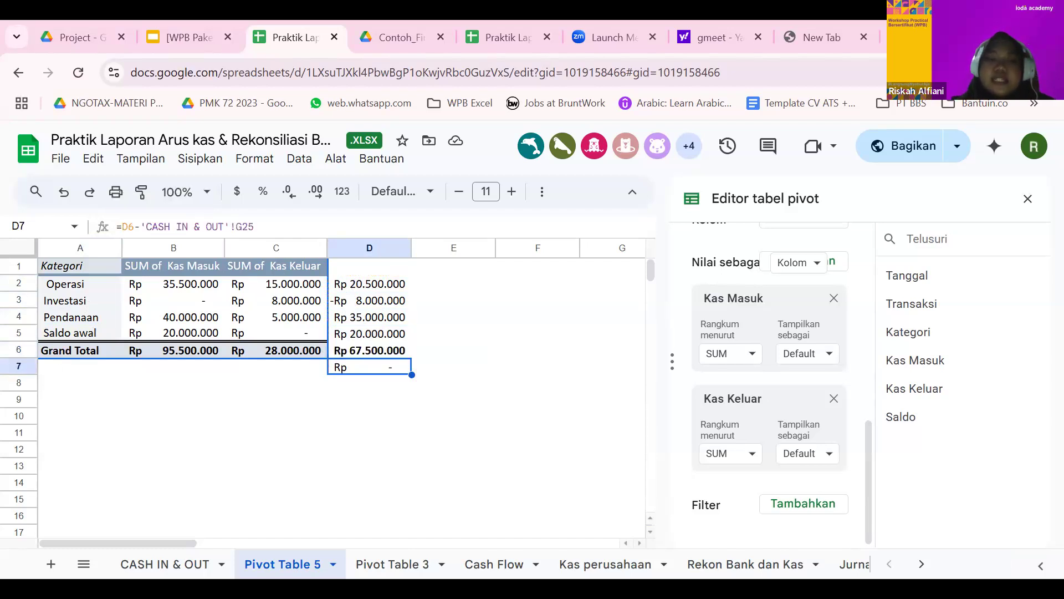
# Step: Compare the pivot sheets with the Cash Flow sheet, inspecting its Saldo Kas Akhir formula in B21 and the SUMIF formula in B6
pyautogui.click(393, 563)
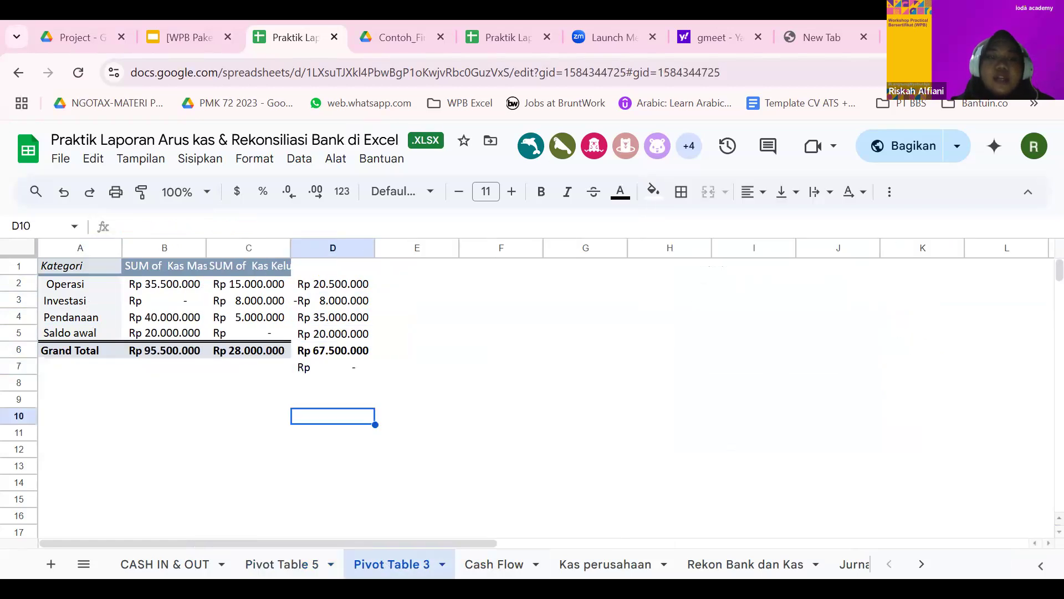
pyautogui.click(491, 564)
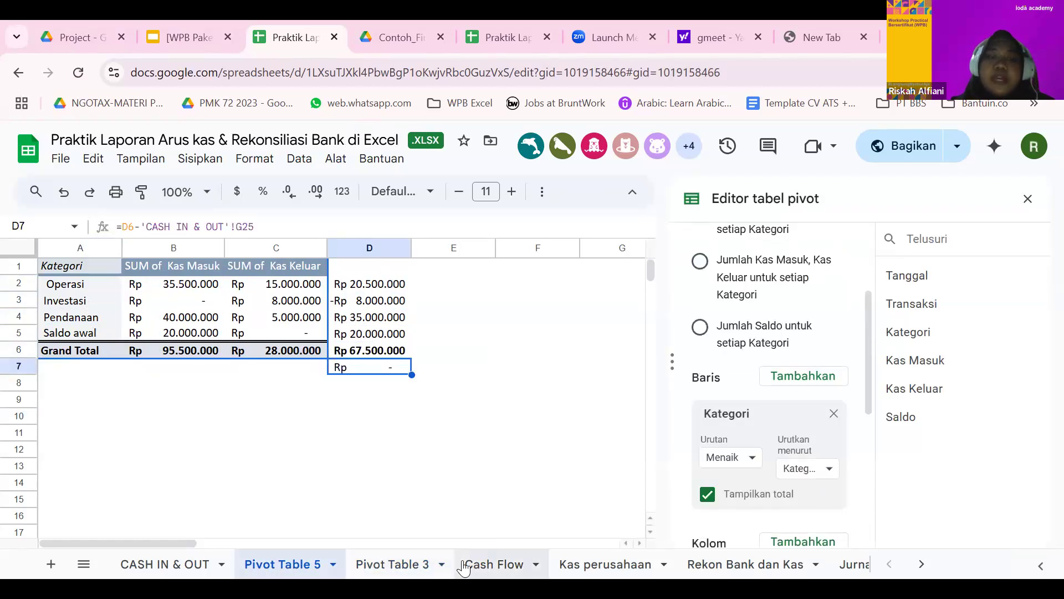
pyautogui.scroll(2, 532, 321)
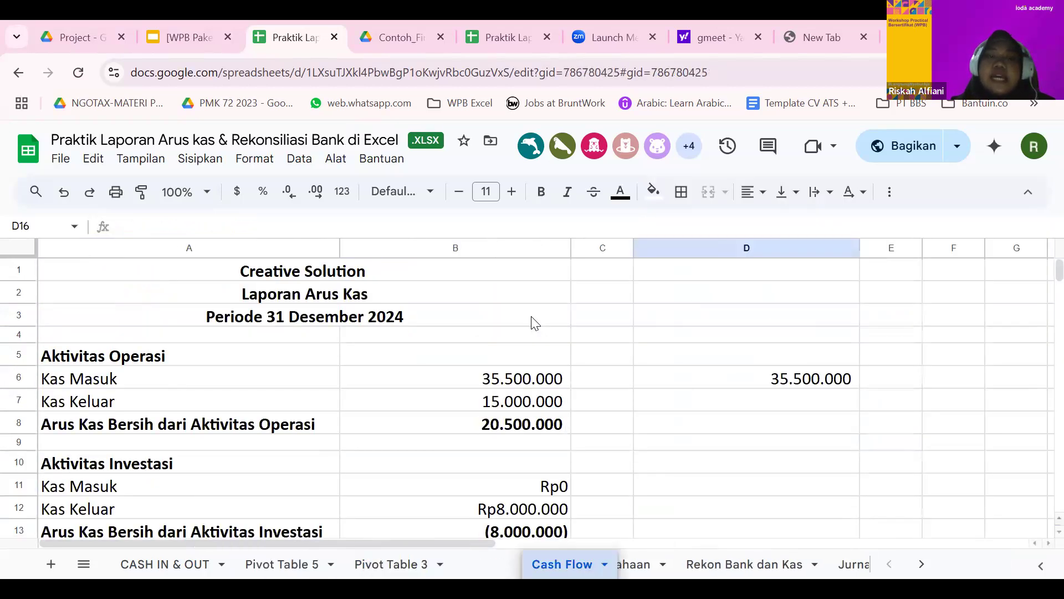
pyautogui.scroll(-3, 532, 320)
pyautogui.scroll(-4, 534, 321)
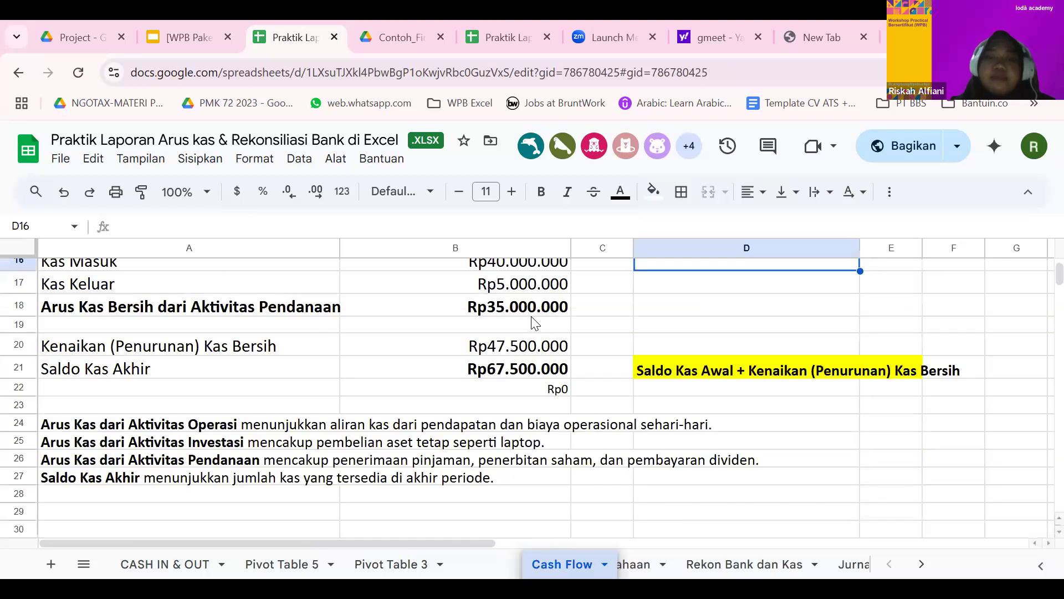
pyautogui.click(537, 370)
pyautogui.scroll(6, 537, 370)
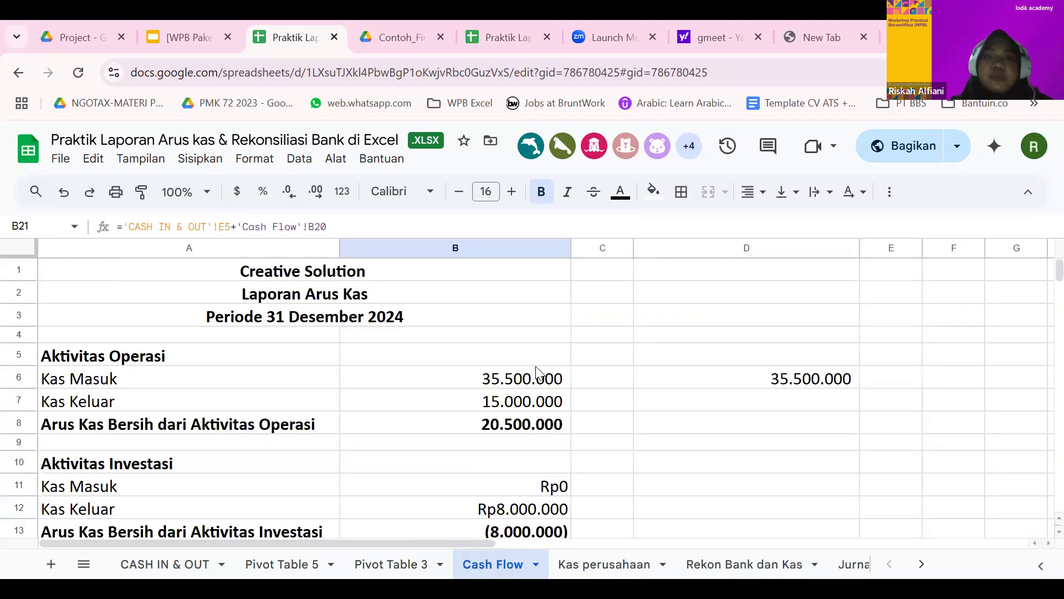
pyautogui.click(537, 372)
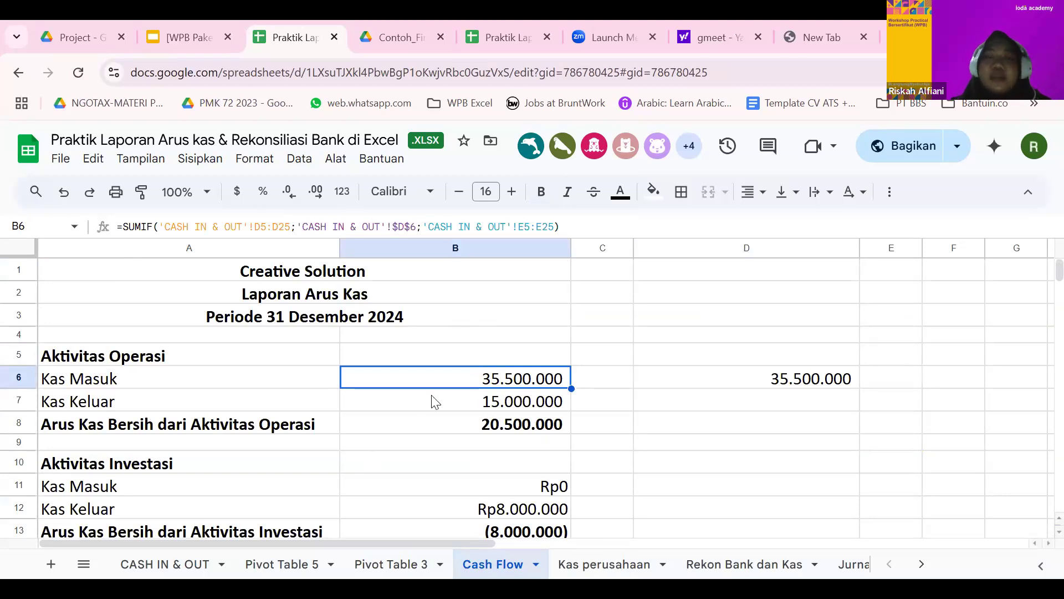
pyautogui.scroll(-3, 436, 402)
pyautogui.click(299, 564)
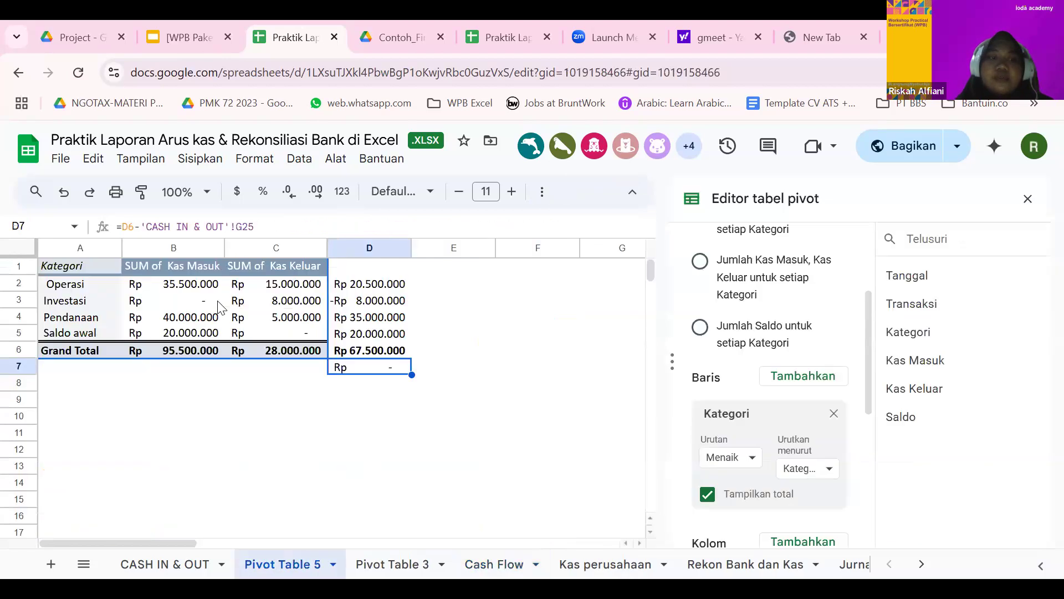
# Step: Review the Cash Flow formulas for operating Kas Keluar in B7, the financing rows B16:B18, Kenaikan (Penurunan) Kas Bersih and Saldo Kas Akhir
pyautogui.click(491, 558)
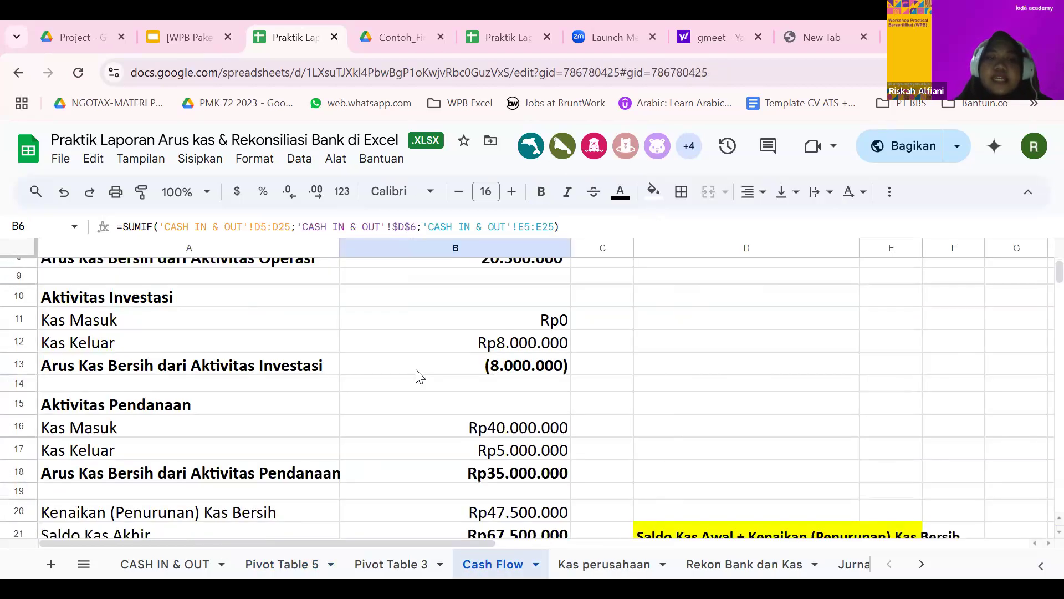
pyautogui.scroll(3, 435, 401)
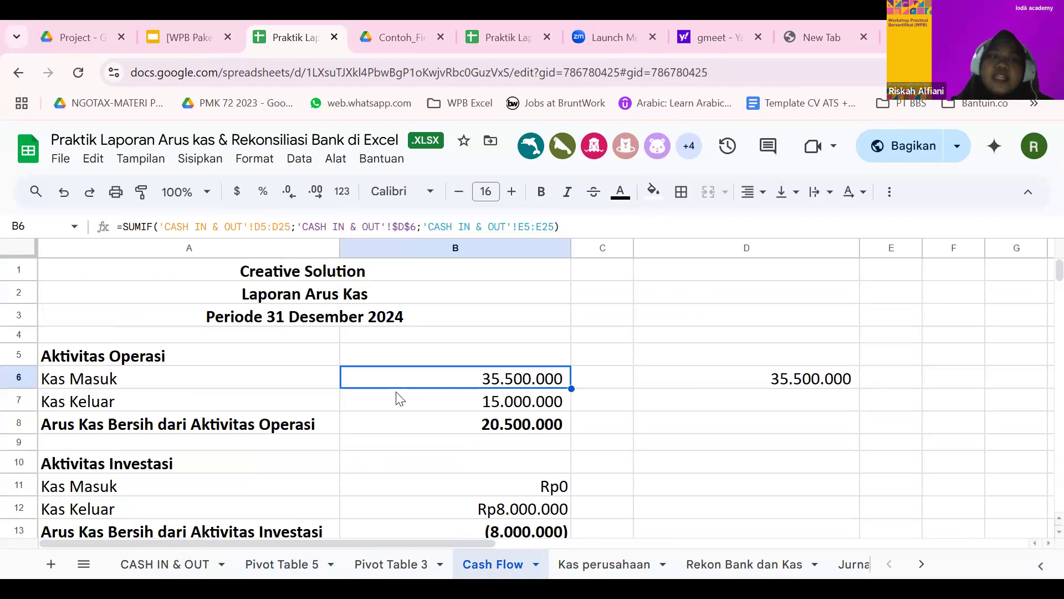
pyautogui.click(407, 402)
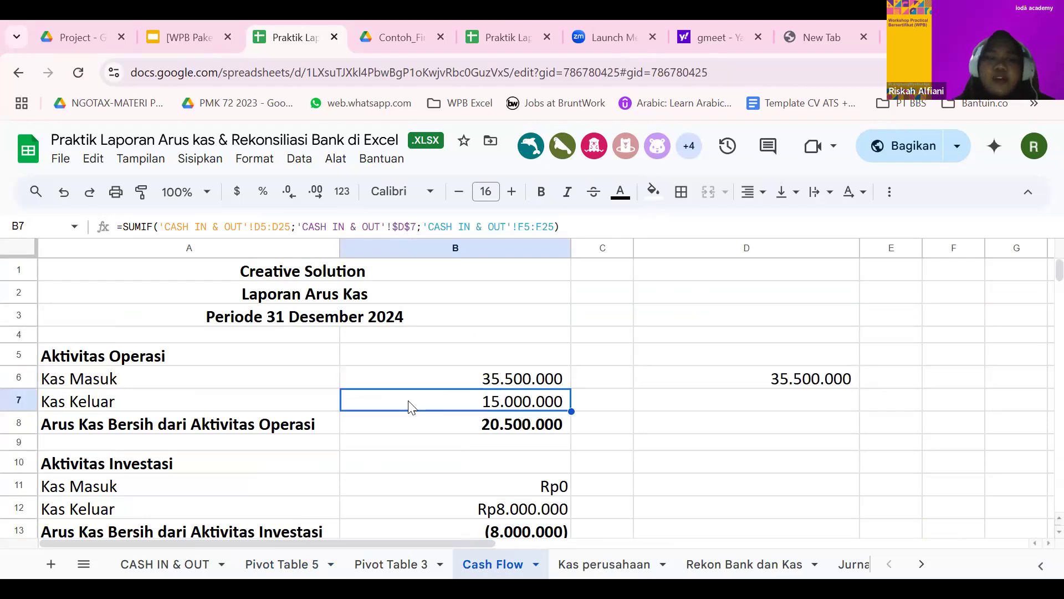
pyautogui.scroll(-5, 409, 430)
pyautogui.click(410, 430)
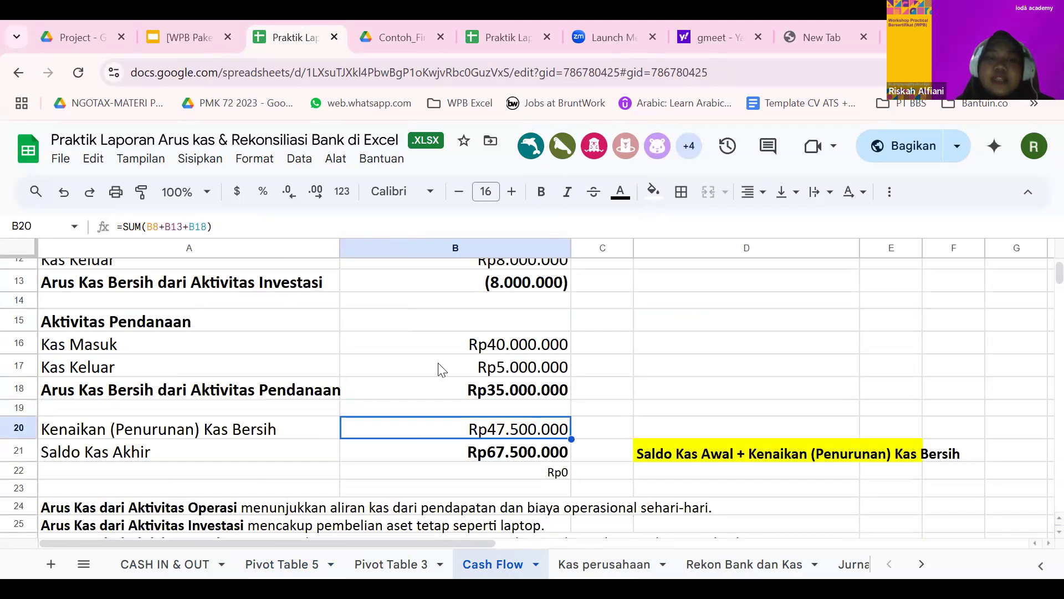
pyautogui.click(466, 350)
pyautogui.click(463, 369)
pyautogui.click(480, 390)
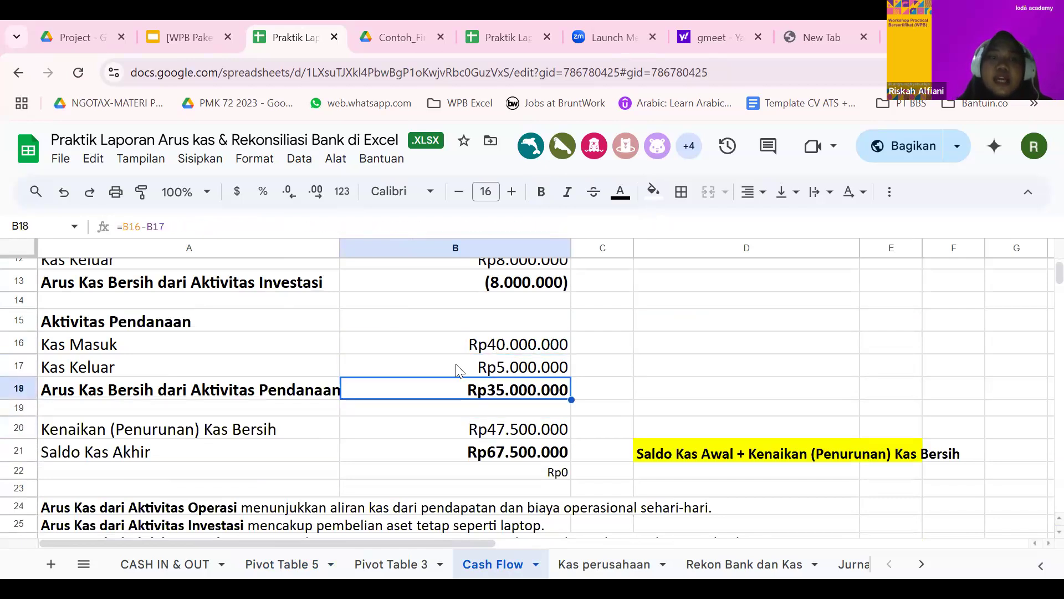
pyautogui.click(476, 433)
pyautogui.click(474, 461)
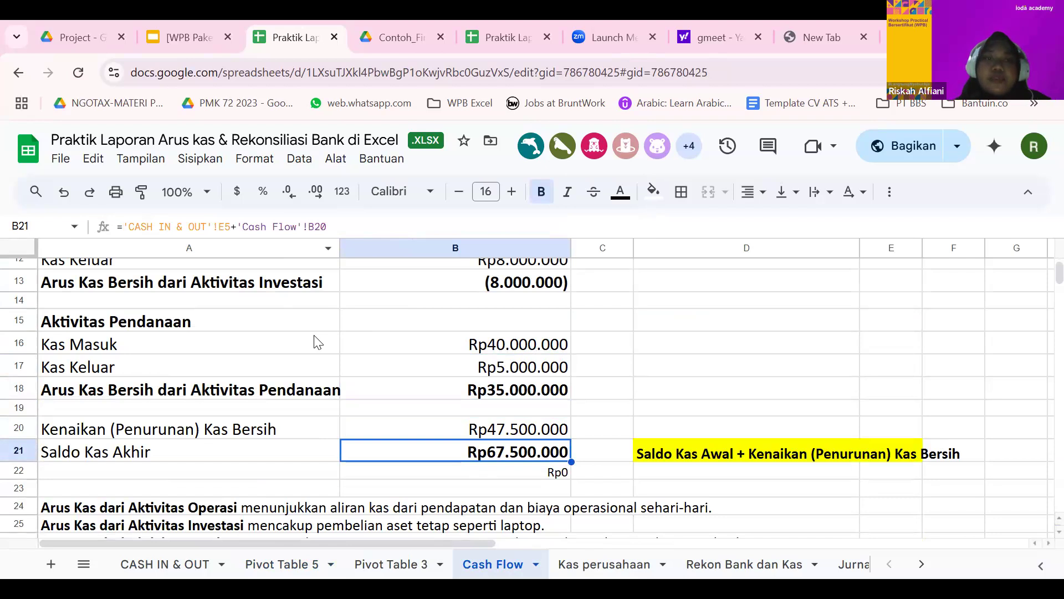
# Step: Return from the Cash Flow report to the Pivot Table 5 sheet and close the pivot table editor
pyautogui.scroll(5, 385, 319)
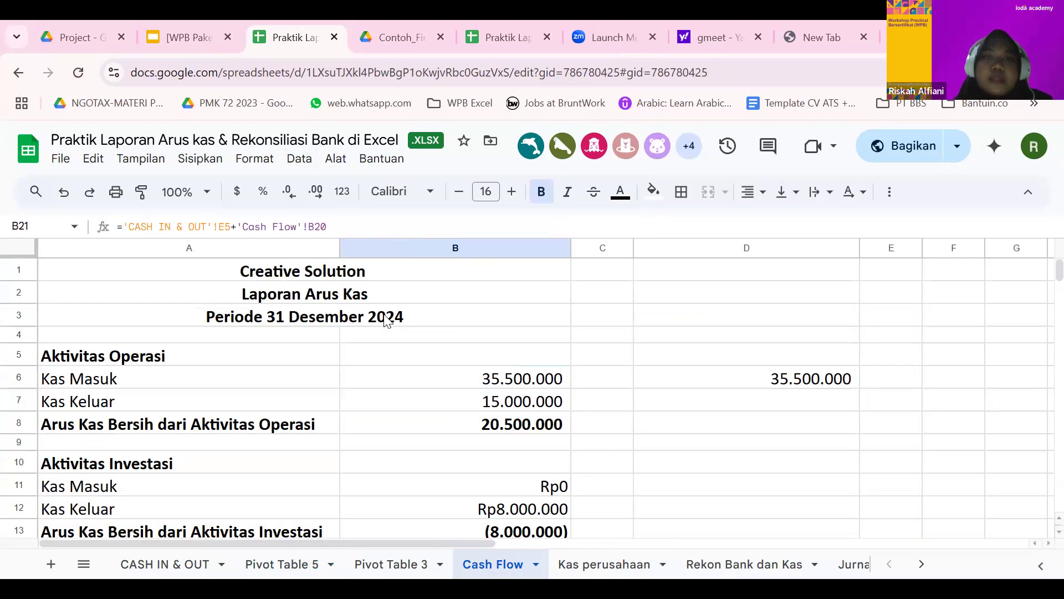
pyautogui.scroll(-1, 386, 320)
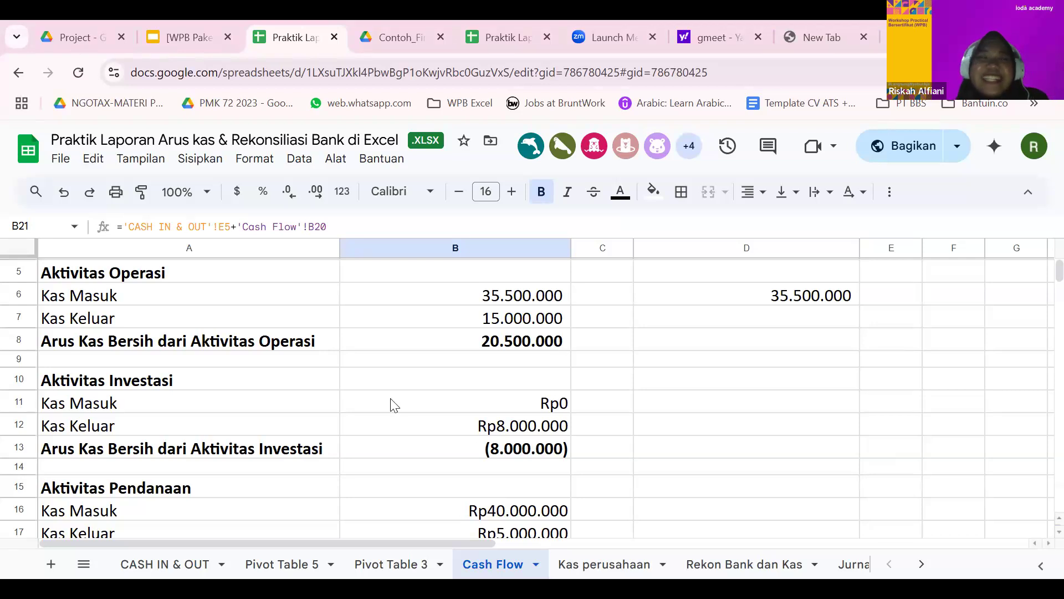
pyautogui.click(276, 565)
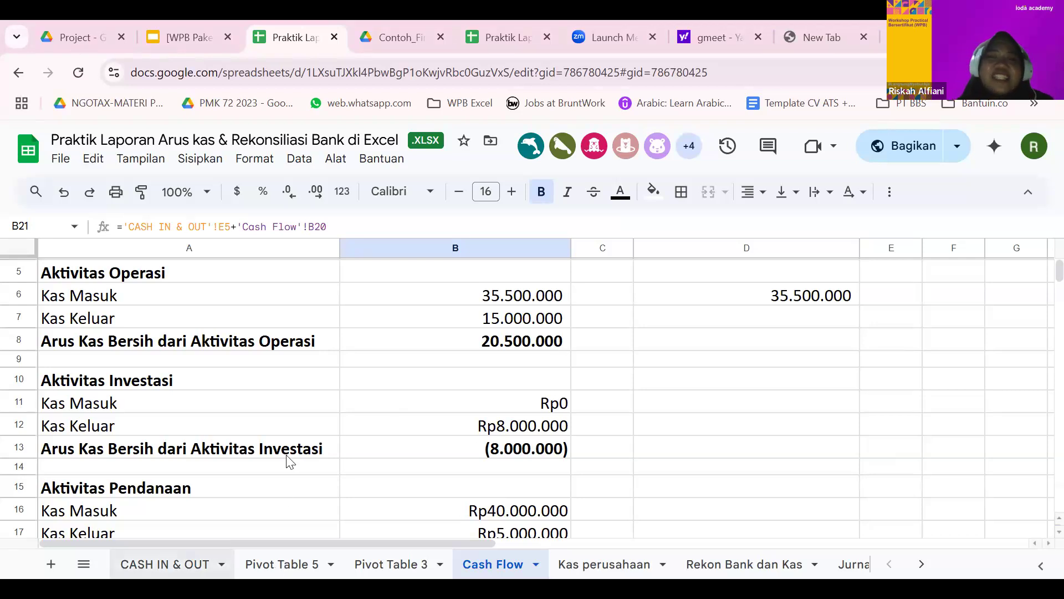
pyautogui.click(1029, 199)
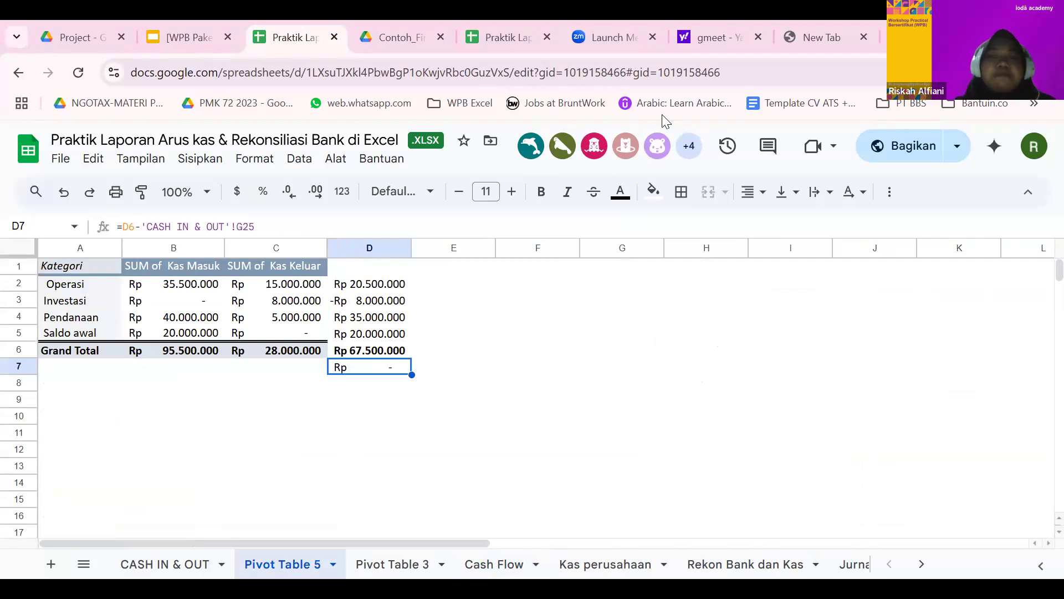
pyautogui.click(587, 408)
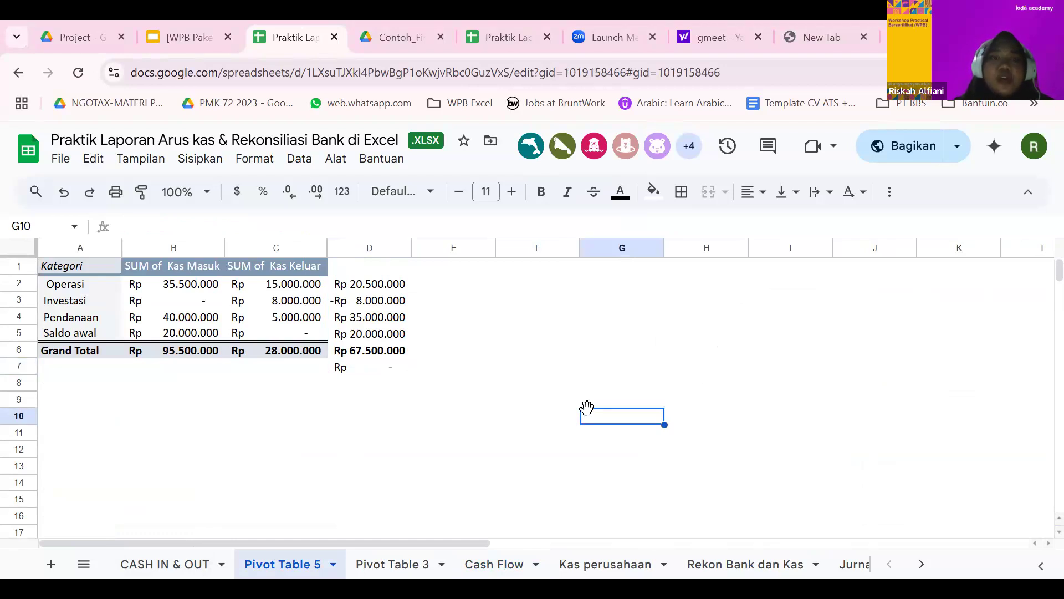
# Step: Compare the Cash Flow report's activity sections with the Pivot Table 5 summary and its check formula in D7
pyautogui.click(489, 566)
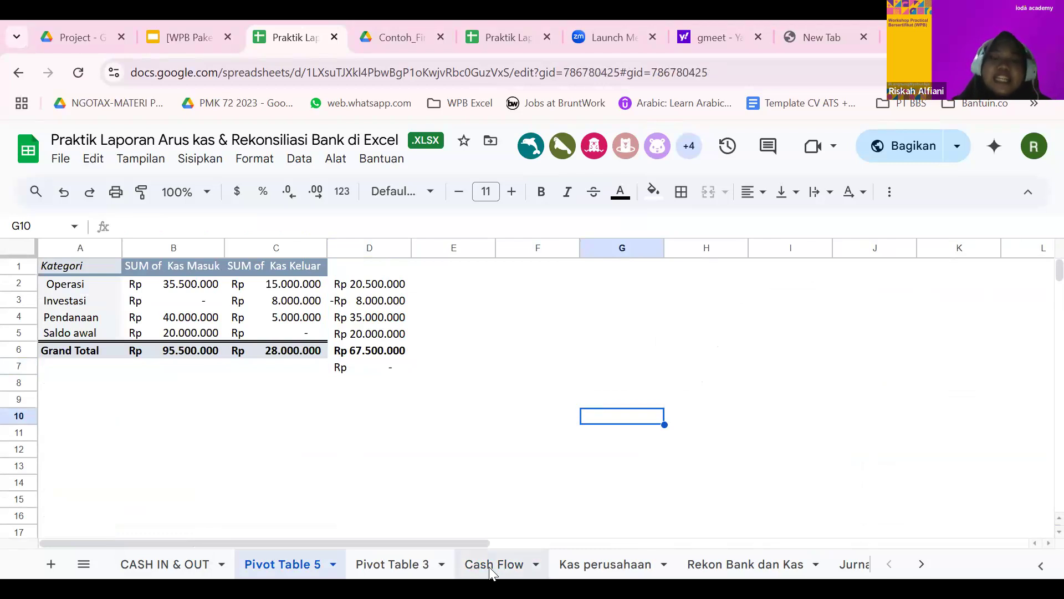
pyautogui.scroll(2, 523, 414)
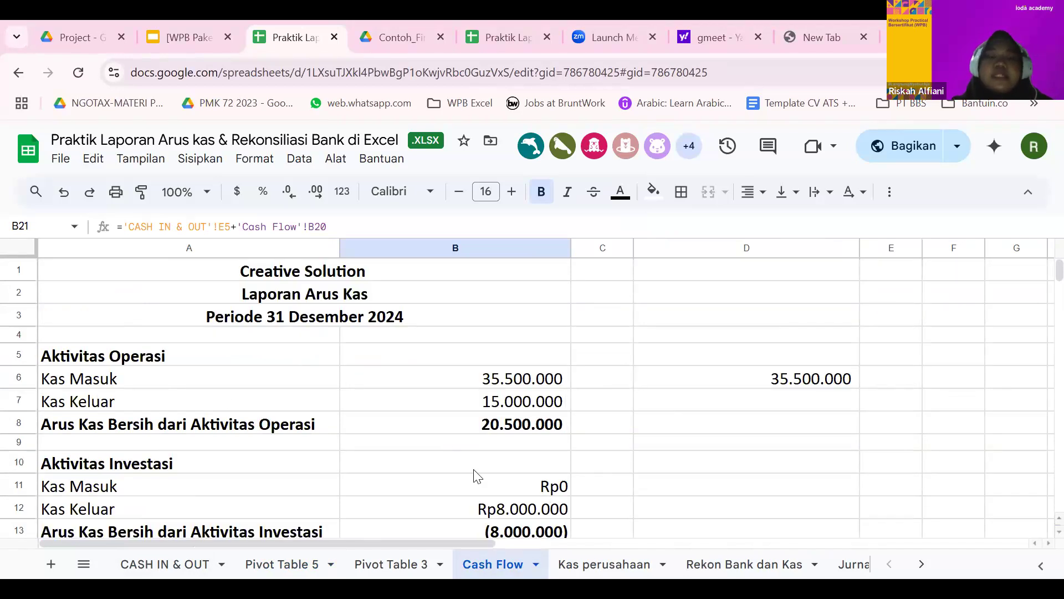
pyautogui.click(291, 565)
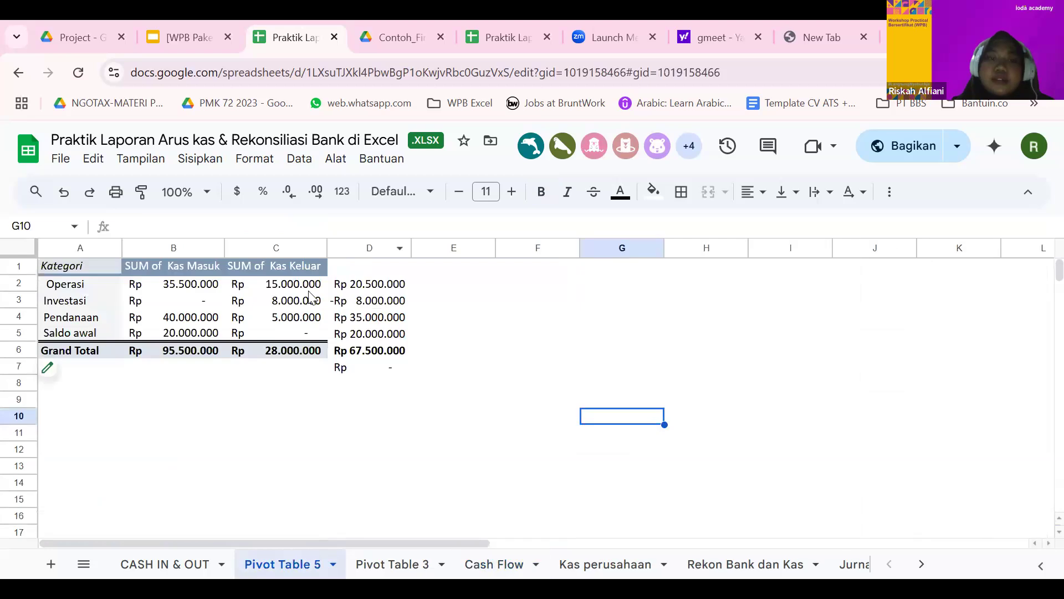
pyautogui.click(360, 368)
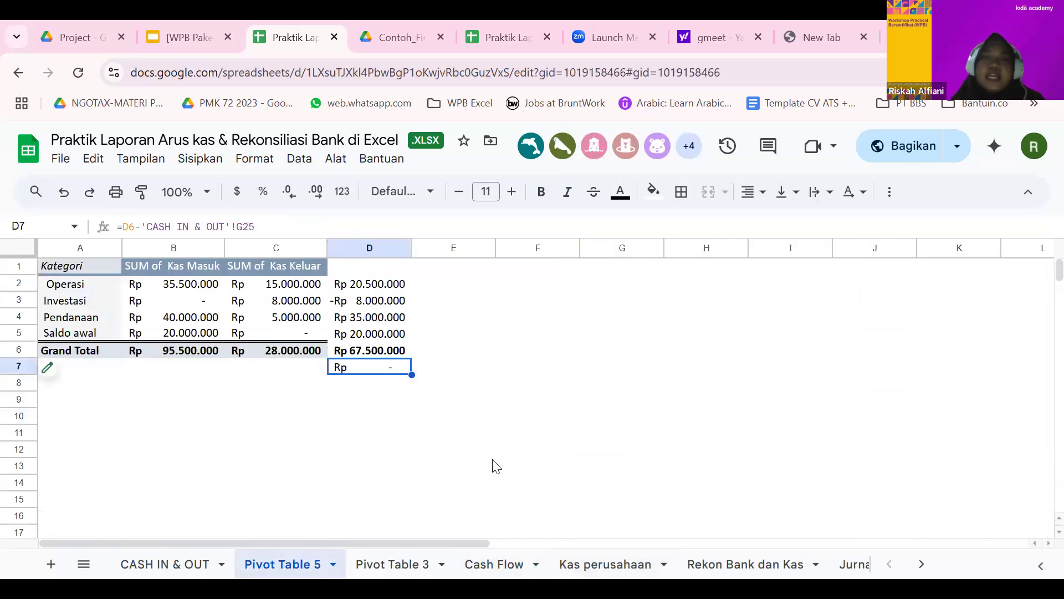
pyautogui.click(471, 563)
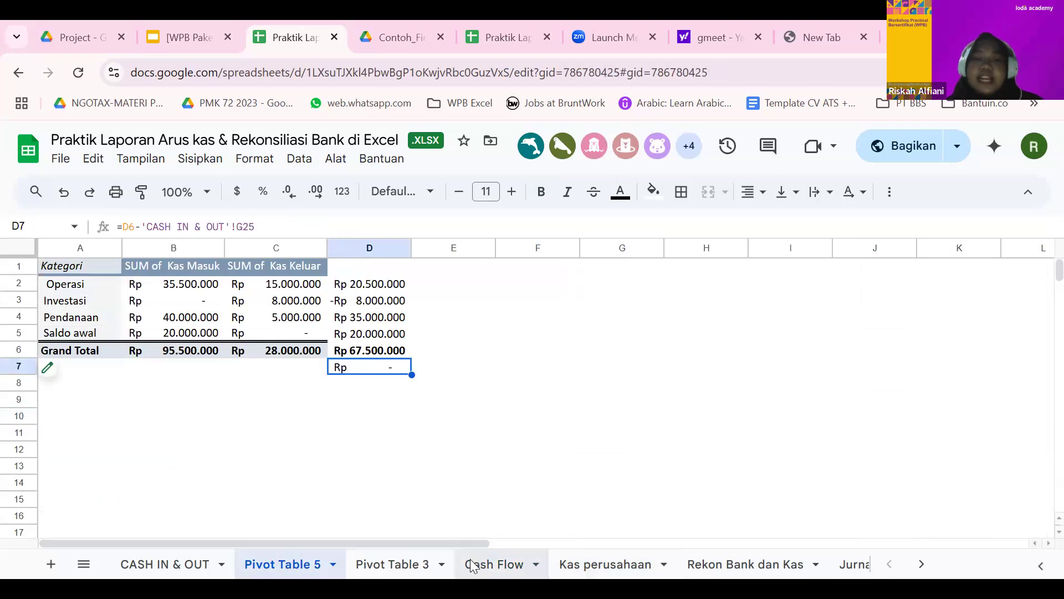
pyautogui.scroll(-2, 479, 448)
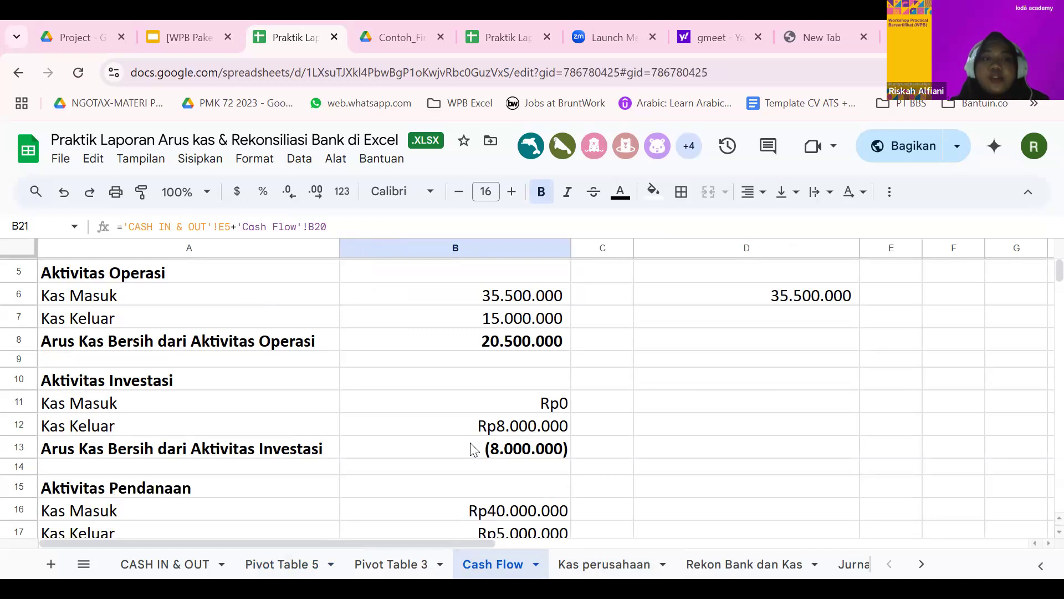
pyautogui.scroll(-3, 471, 448)
pyautogui.scroll(5, 471, 449)
pyautogui.scroll(-5, 471, 449)
# Step: Open the Kas perusahaan sheet and read the nine PT Abuba reconciliation items and the Giro/Bank and Perusahaan balances
pyautogui.click(604, 564)
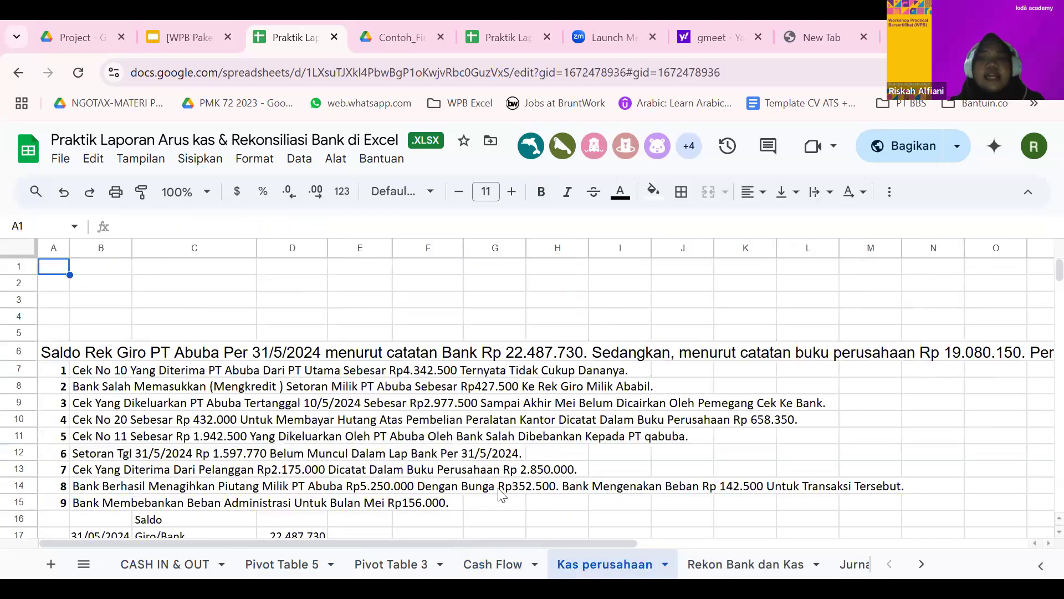
pyautogui.scroll(-2, 501, 494)
pyautogui.scroll(2, 397, 430)
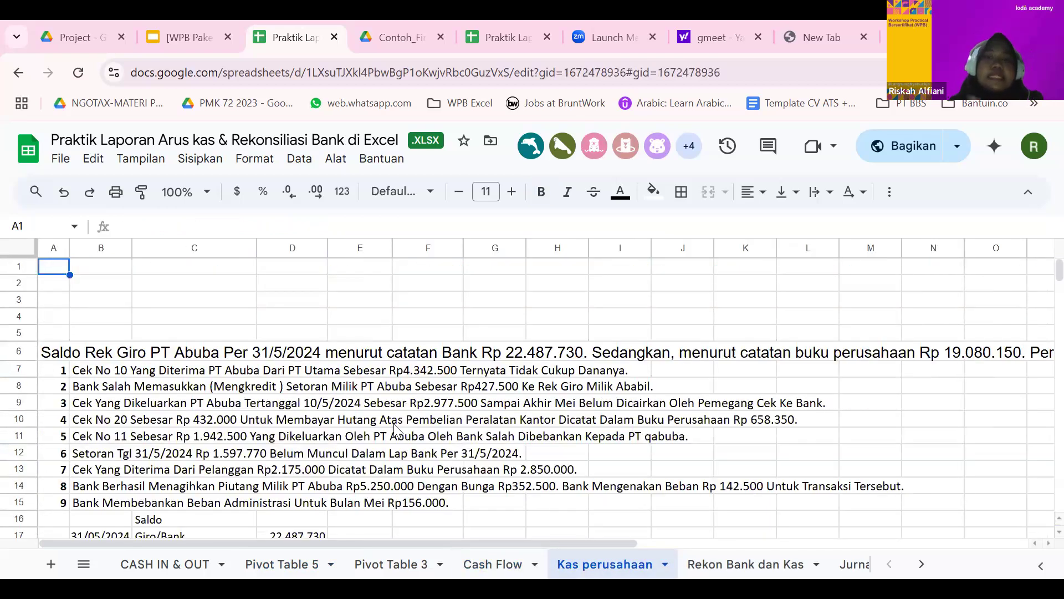
pyautogui.scroll(-2, 395, 426)
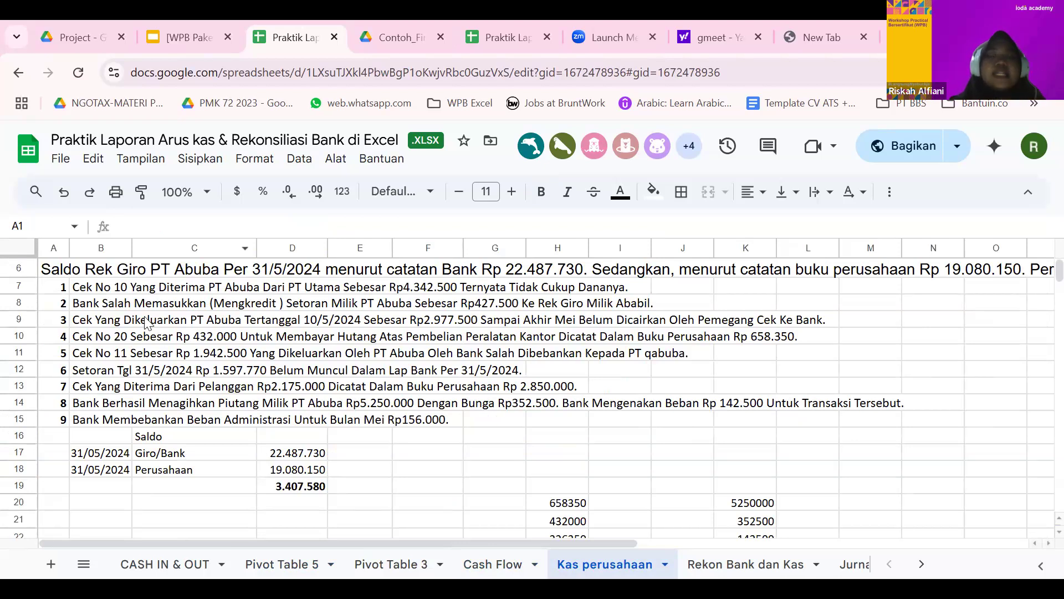
pyautogui.click(129, 289)
pyautogui.click(201, 383)
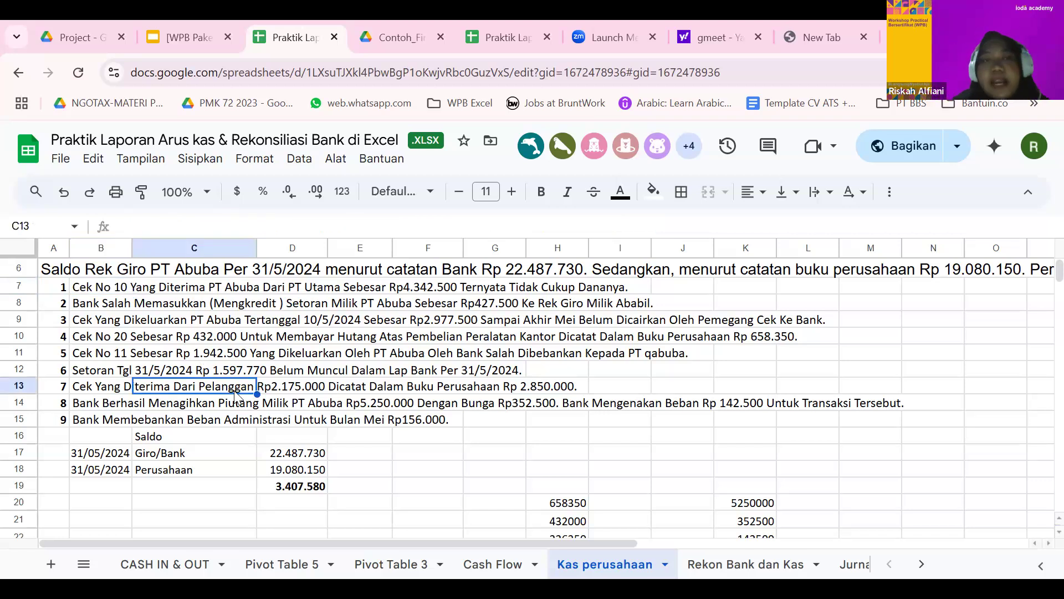
pyautogui.click(356, 490)
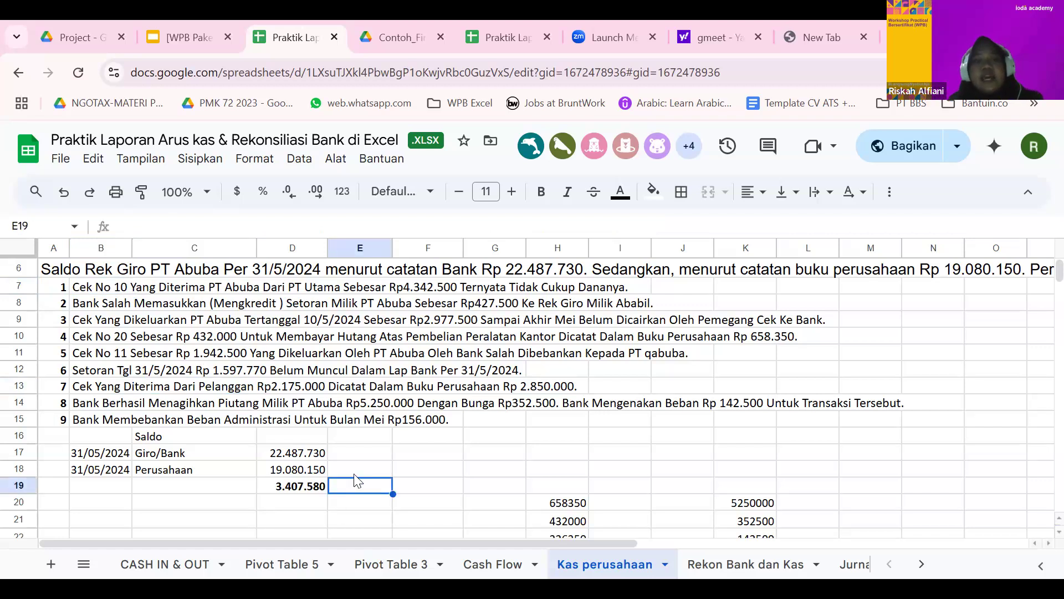
pyautogui.click(357, 473)
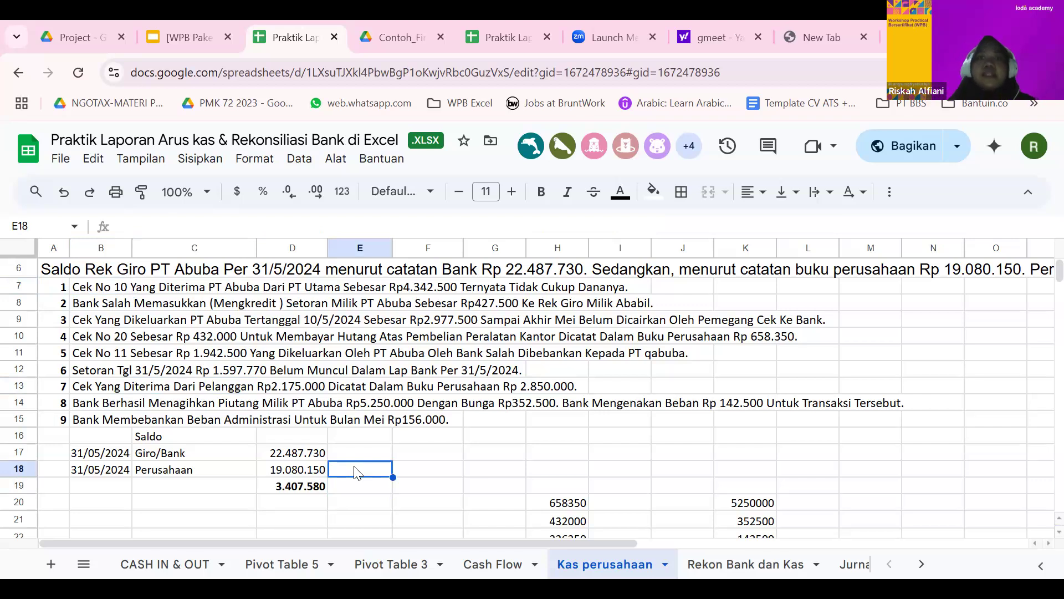
# Step: Read the PT Abuba case statement in row 6 for the bank and company balances per 31/5/2024
pyautogui.scroll(2, 355, 473)
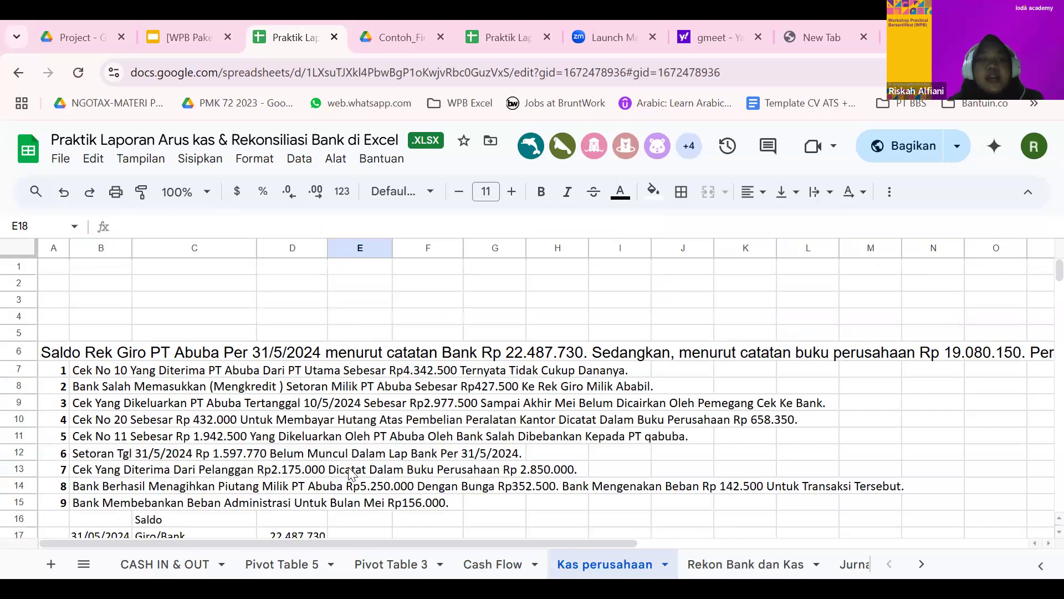
pyautogui.scroll(-2, 349, 472)
pyautogui.click(96, 302)
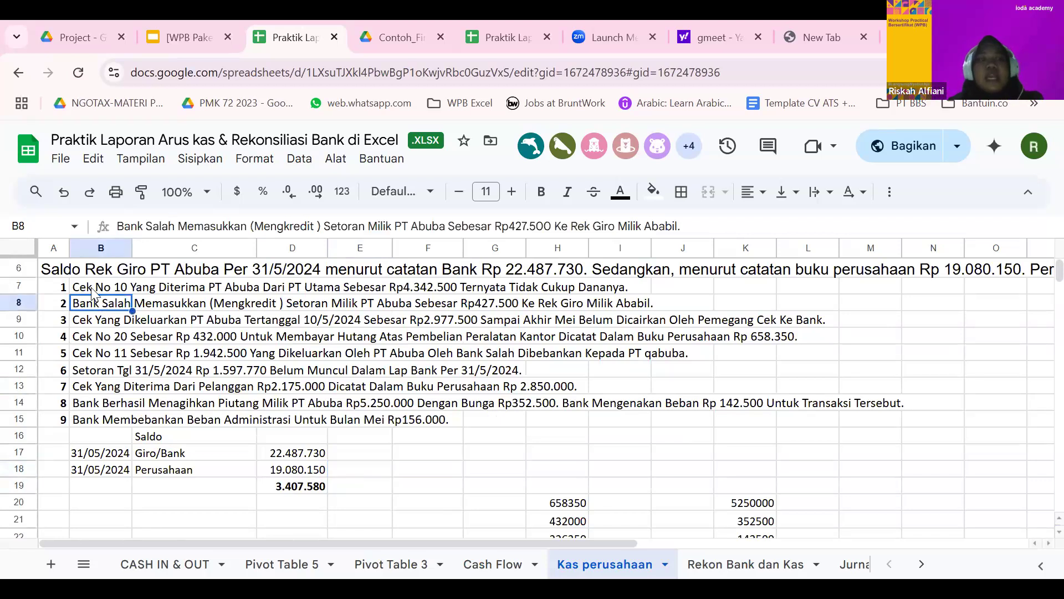
pyautogui.click(93, 289)
pyautogui.click(79, 275)
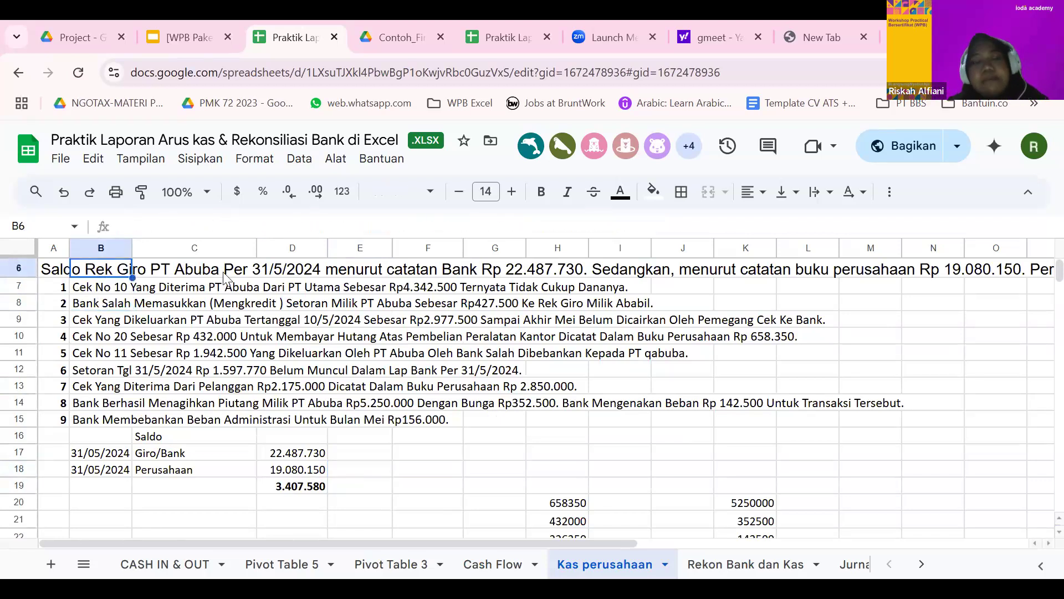
pyautogui.click(512, 274)
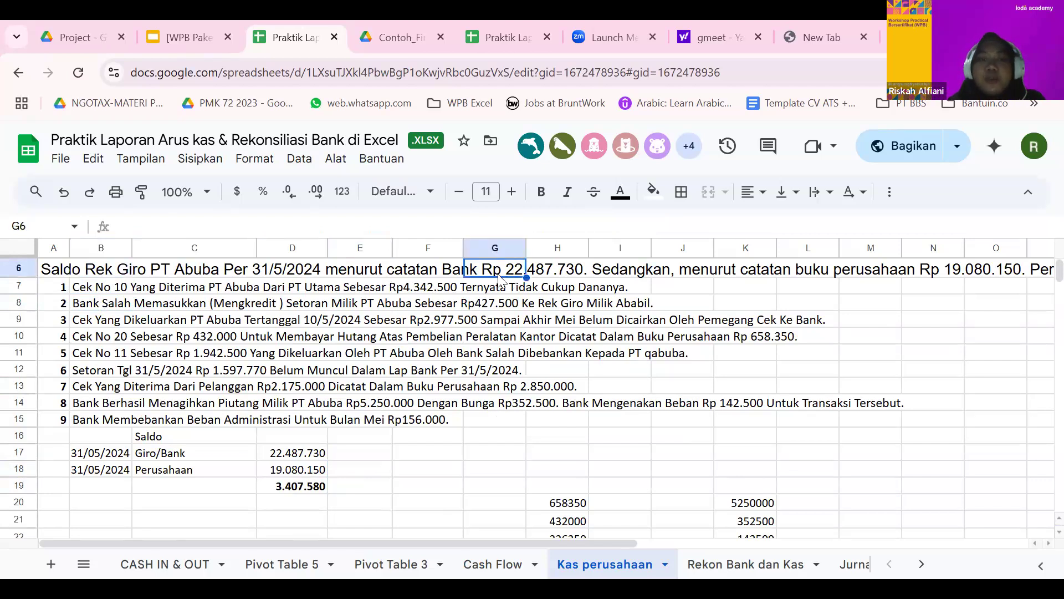
pyautogui.click(910, 277)
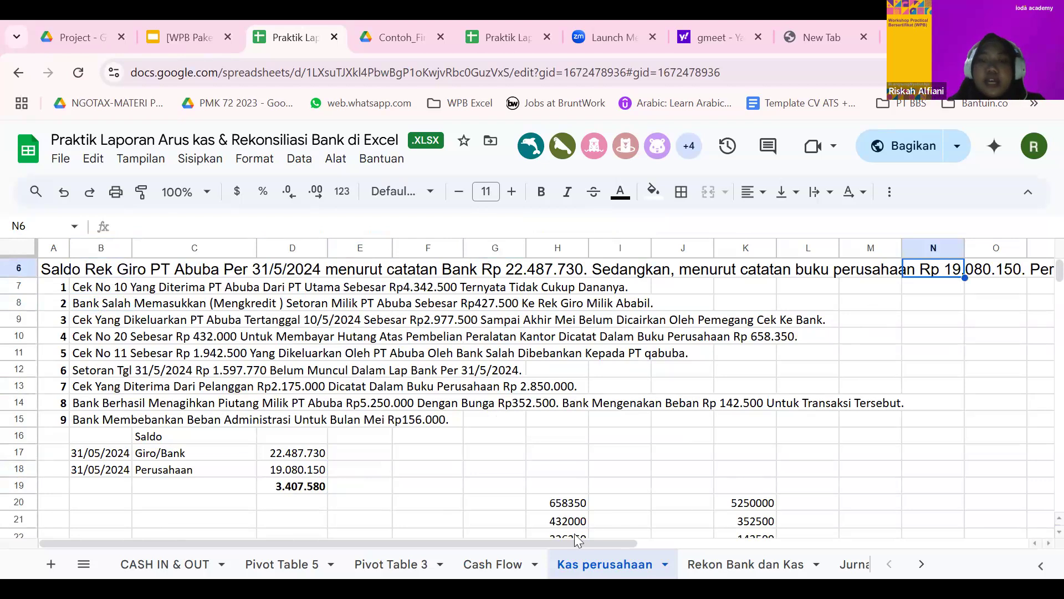
pyautogui.moveTo(579, 545); pyautogui.dragTo(424, 474)
# Step: Open the Rekon Bank dan Kas sheet and review the bank and company opening balances with their Ditambah and Dikurangi sections
pyautogui.click(745, 564)
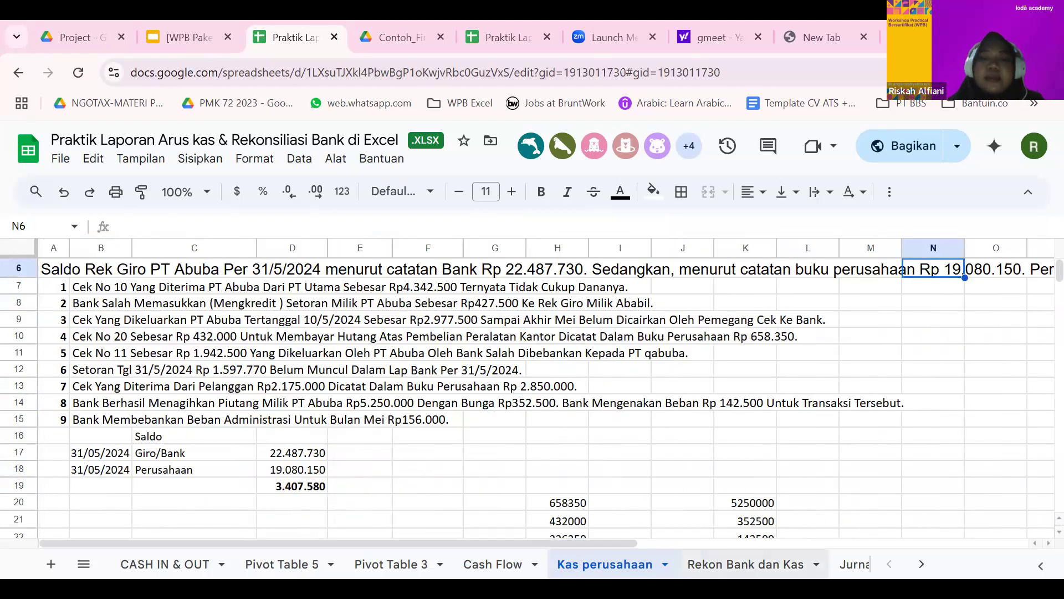
pyautogui.scroll(-2, 294, 338)
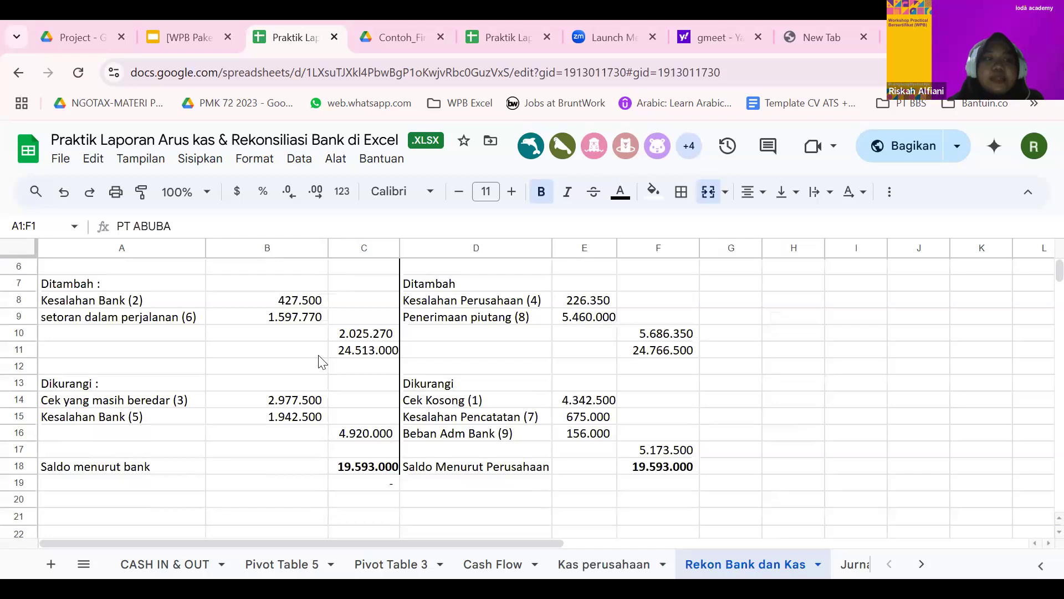
pyautogui.scroll(2, 344, 383)
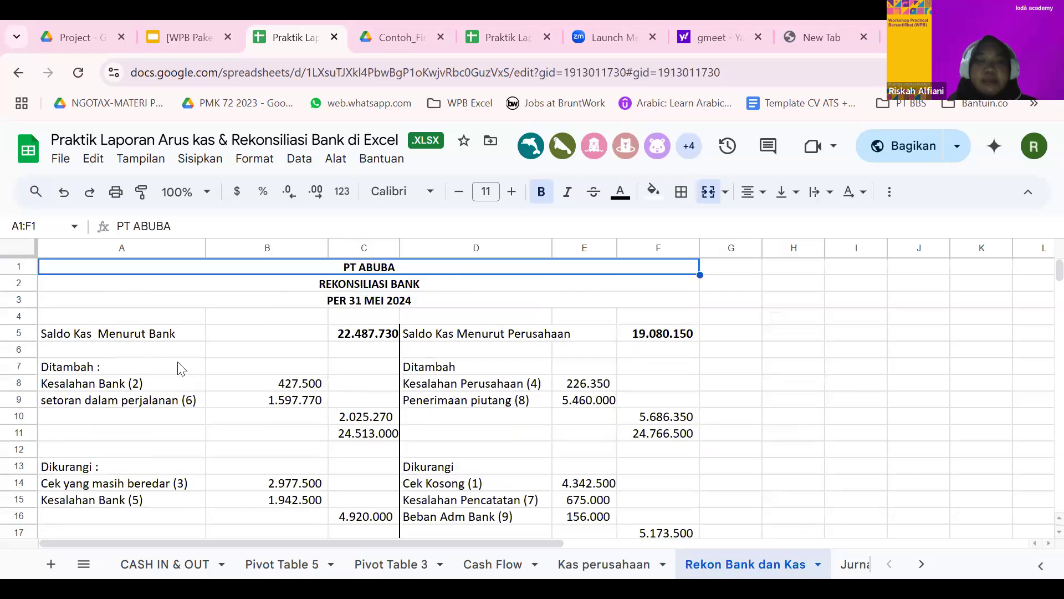
pyautogui.click(366, 333)
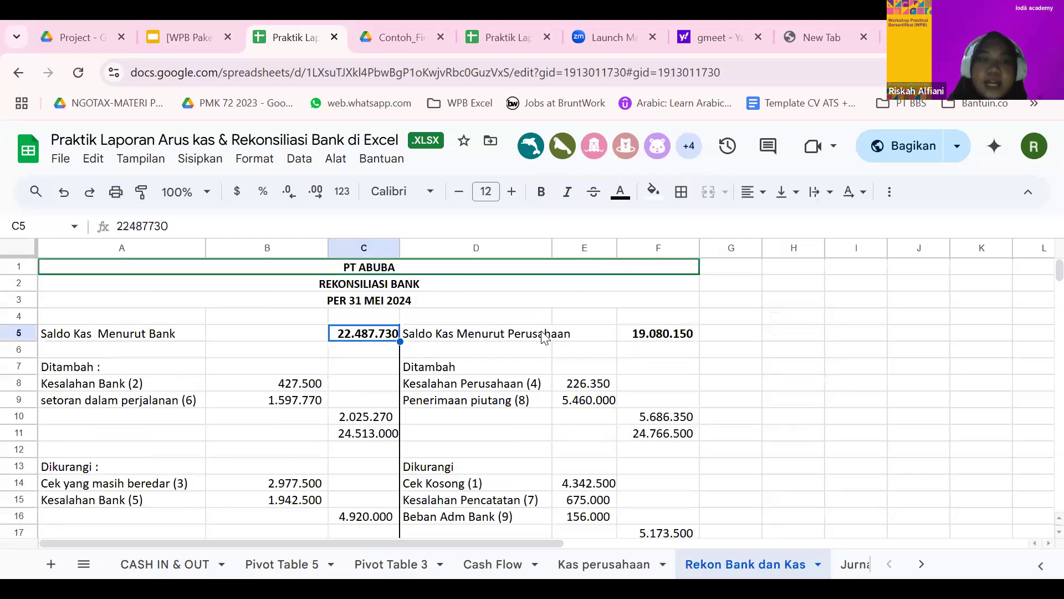
pyautogui.click(678, 336)
pyautogui.click(113, 369)
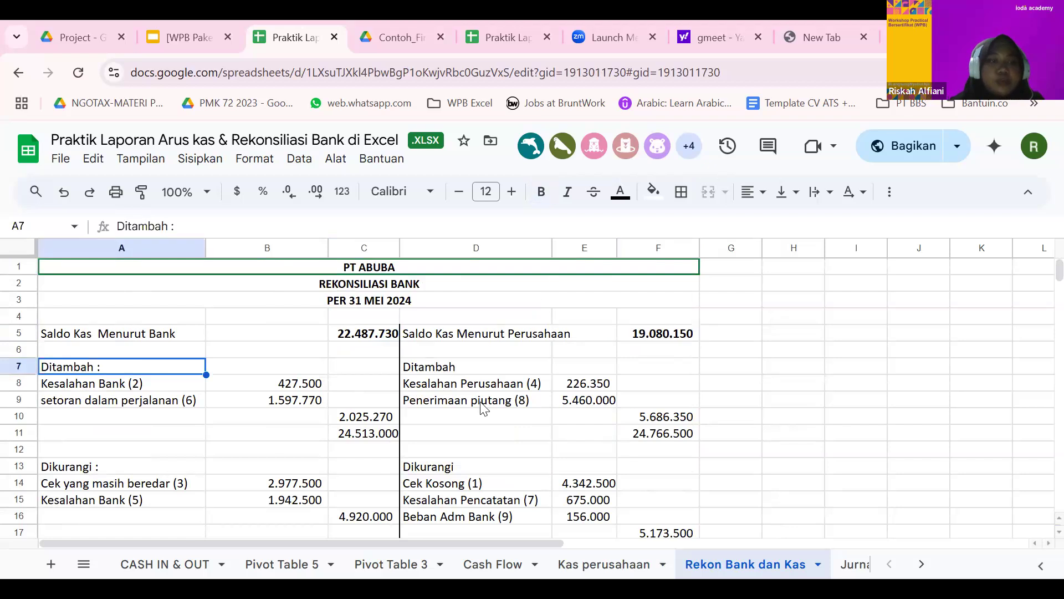
# Step: Compare item 1 about Cek No 10 in Kas perusahaan with the company-side Cek Kosong (1) deduction in Rekon Bank dan Kas
pyautogui.click(627, 562)
pyautogui.click(92, 292)
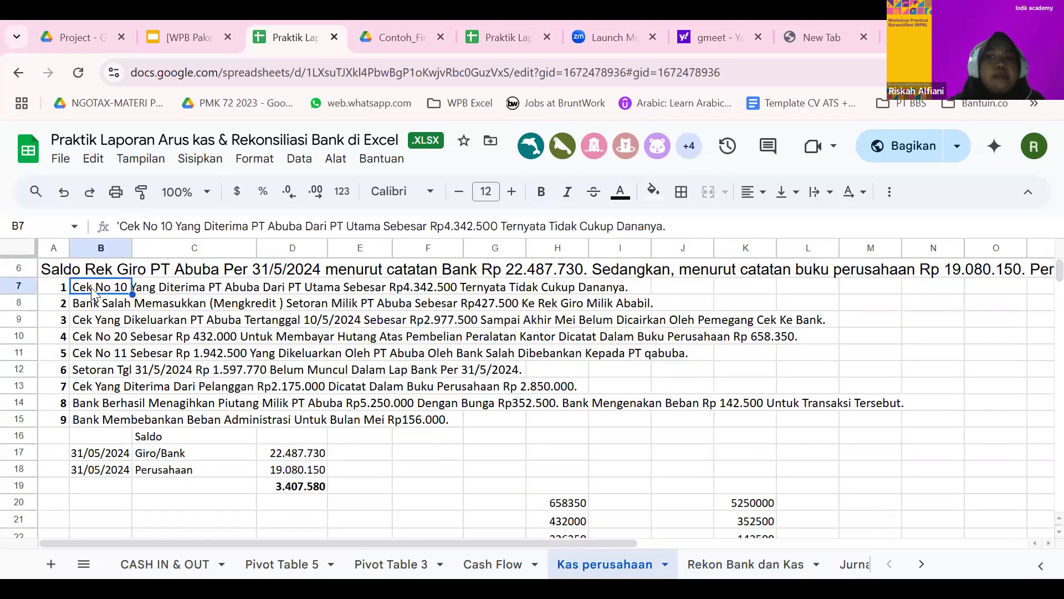
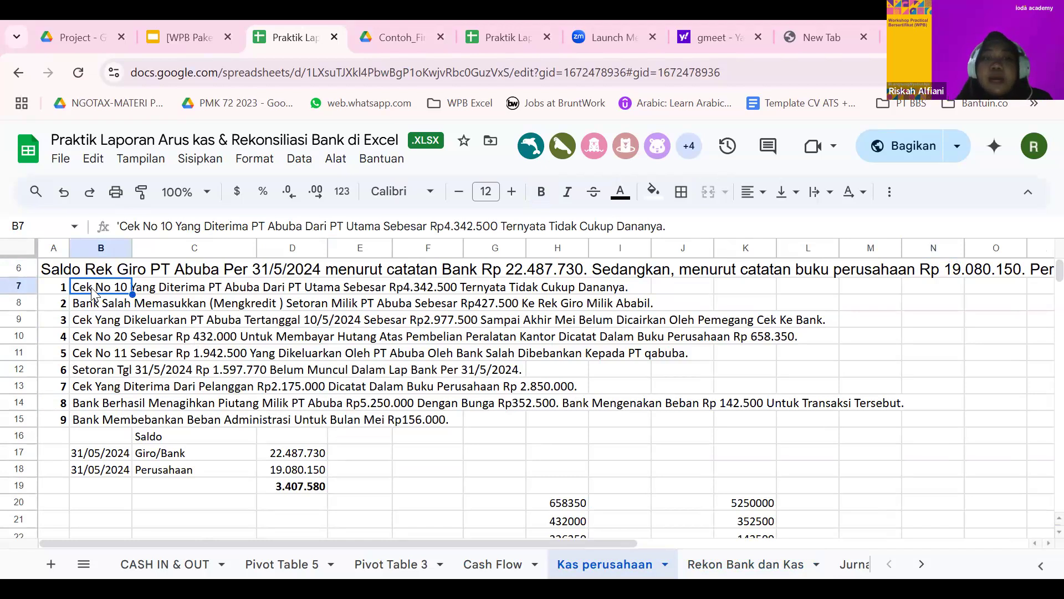
pyautogui.click(709, 565)
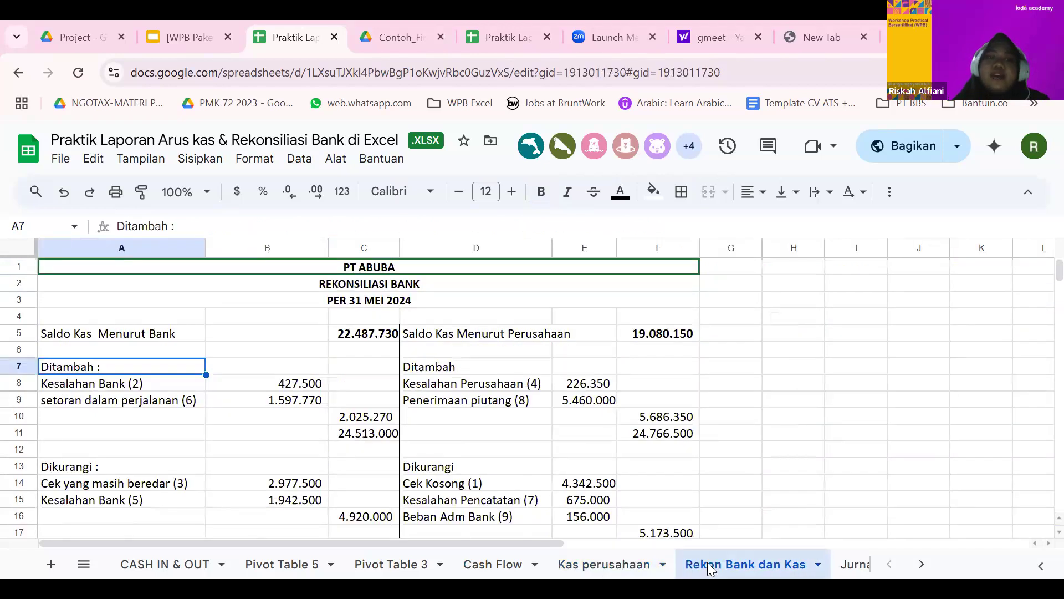
pyautogui.scroll(-2, 592, 488)
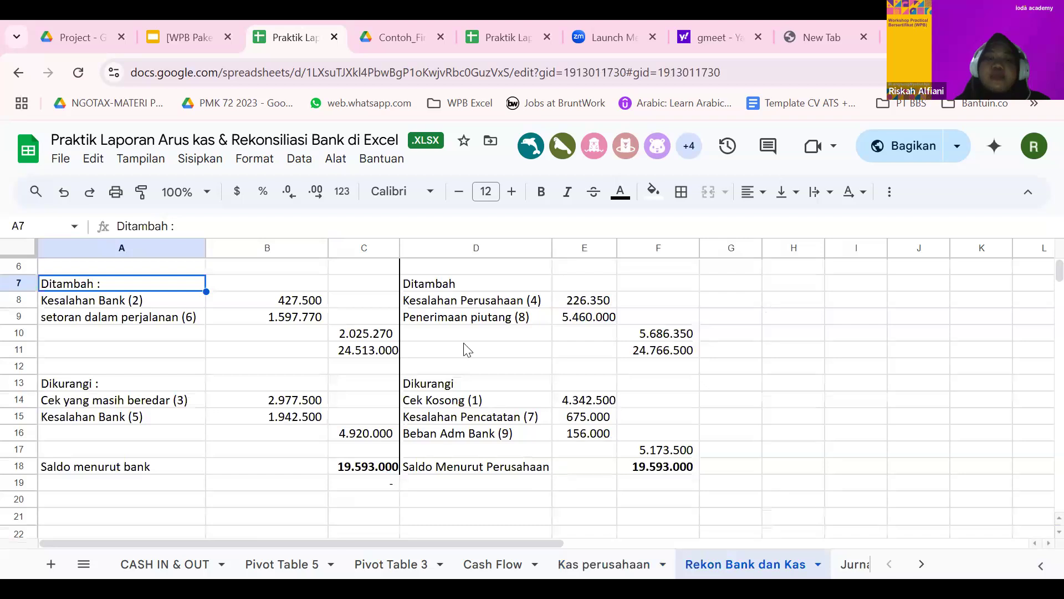
pyautogui.click(475, 400)
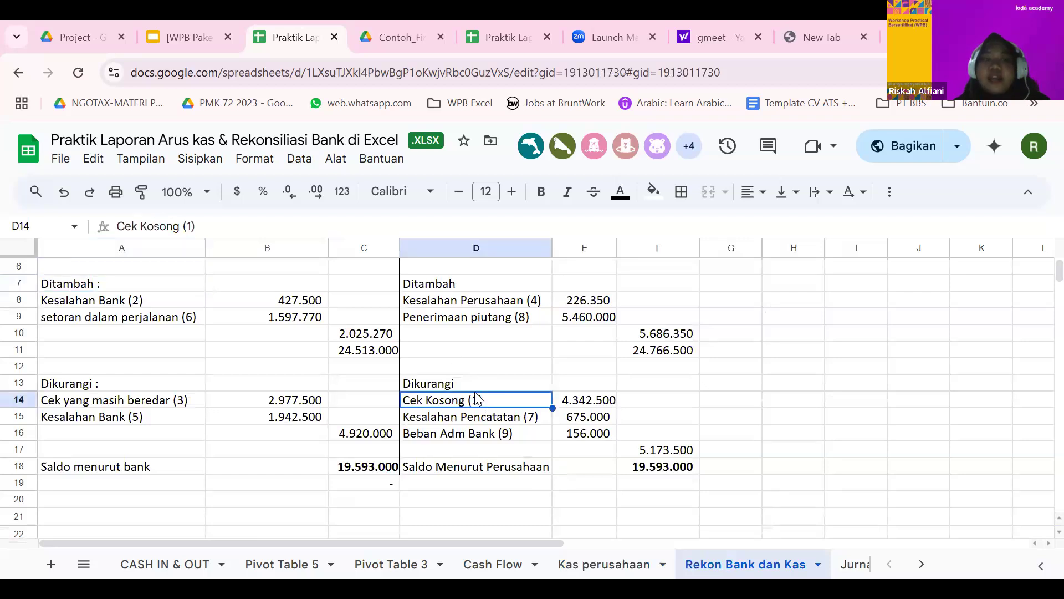
pyautogui.scroll(2, 477, 402)
pyautogui.click(438, 338)
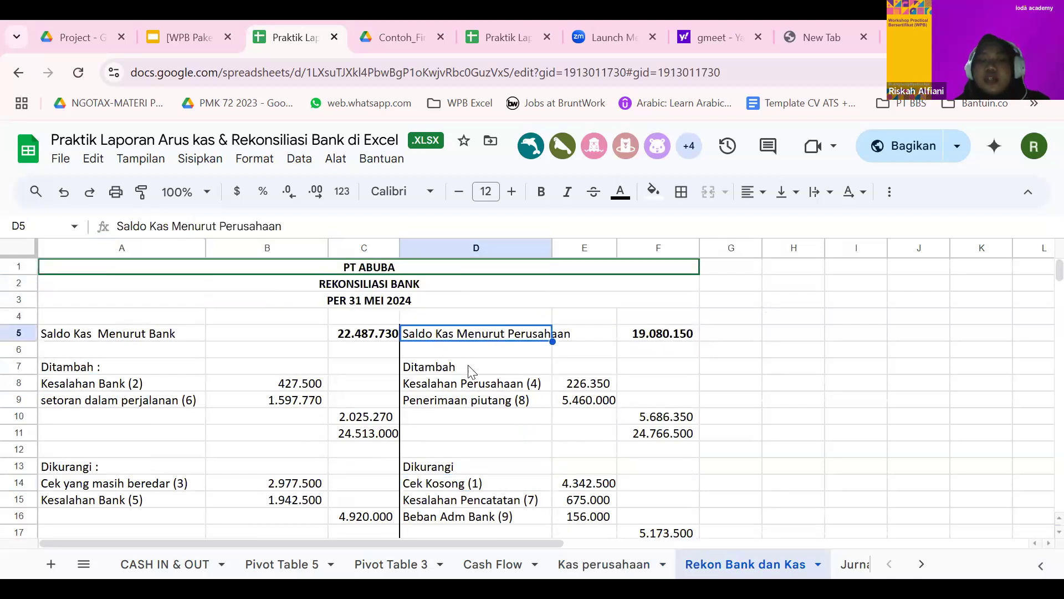
pyautogui.click(476, 485)
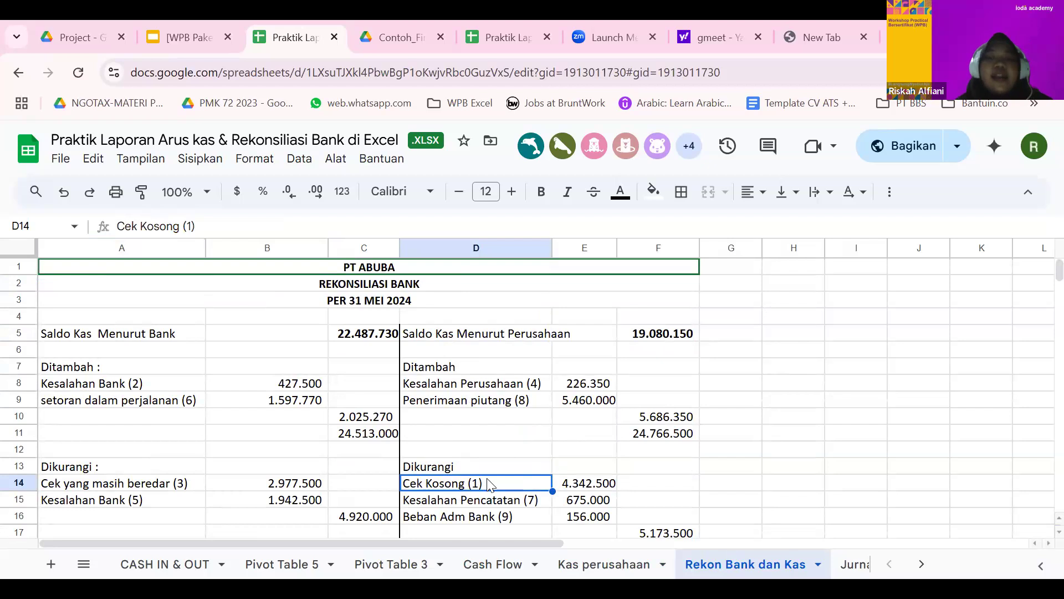
# Step: Remove the bold formatting from item number 1 in A7 of the Kas perusahaan sheet
pyautogui.click(613, 567)
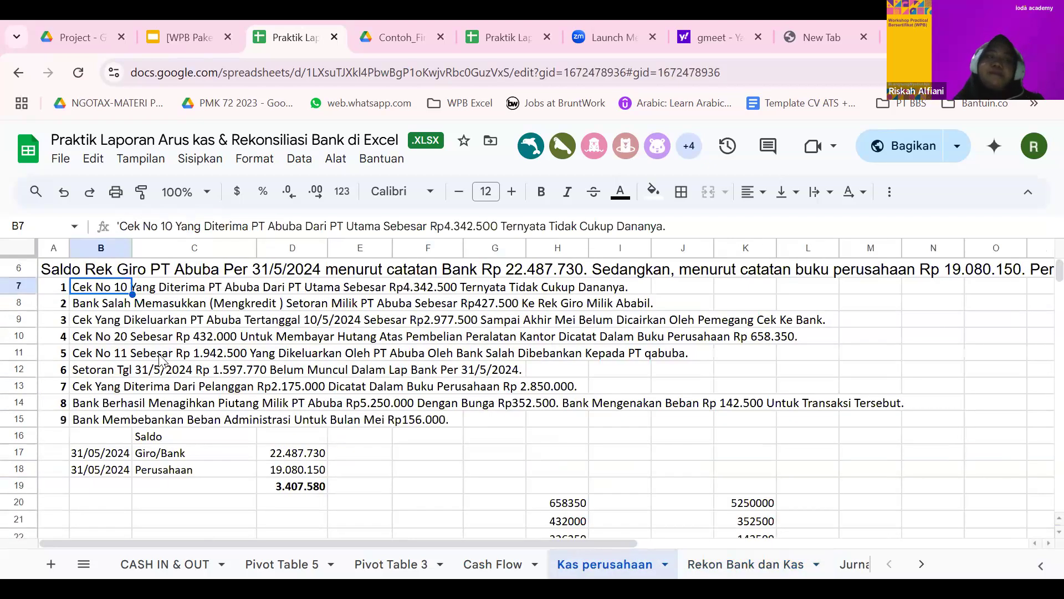
pyautogui.press('Left')
pyautogui.press('Down')
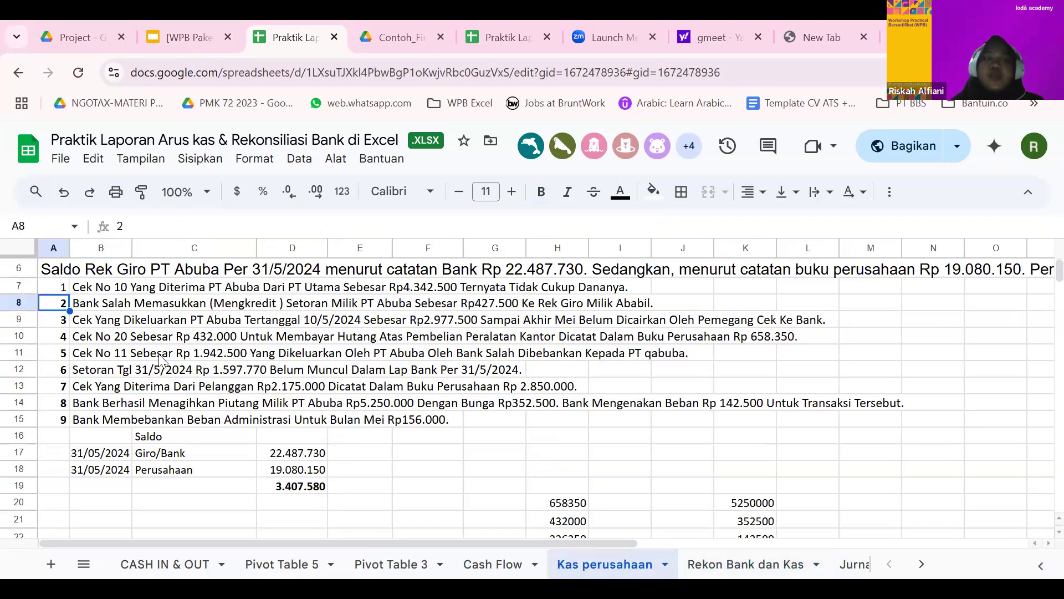
pyautogui.hotkey('ctrl', 'b')
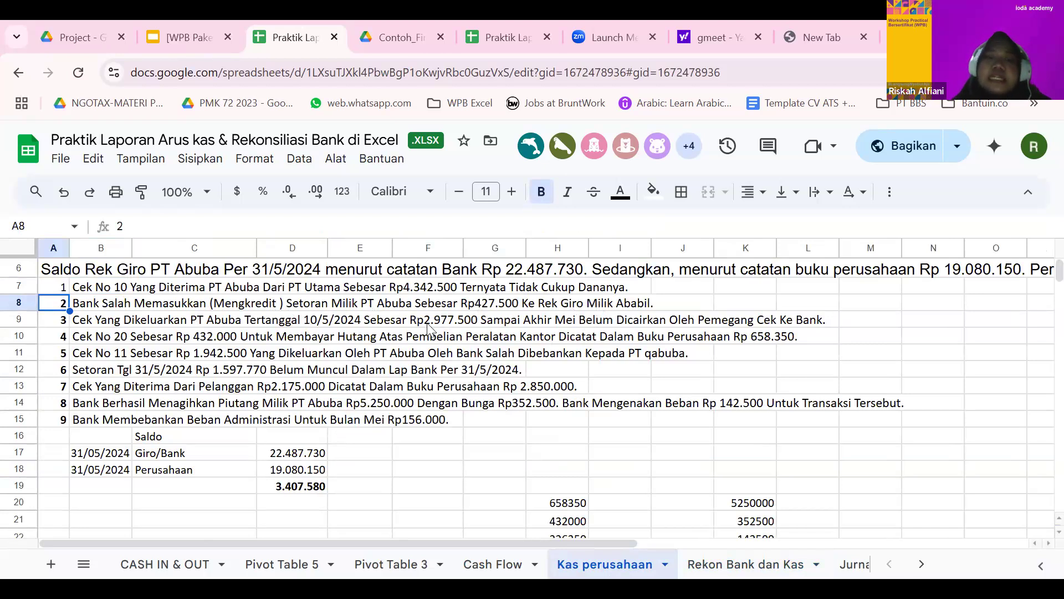
# Step: Check the Kesalahan Bank (2) amount in Rekon Bank dan Kas and remove the bold from item number 2 in Kas perusahaan
pyautogui.click(720, 565)
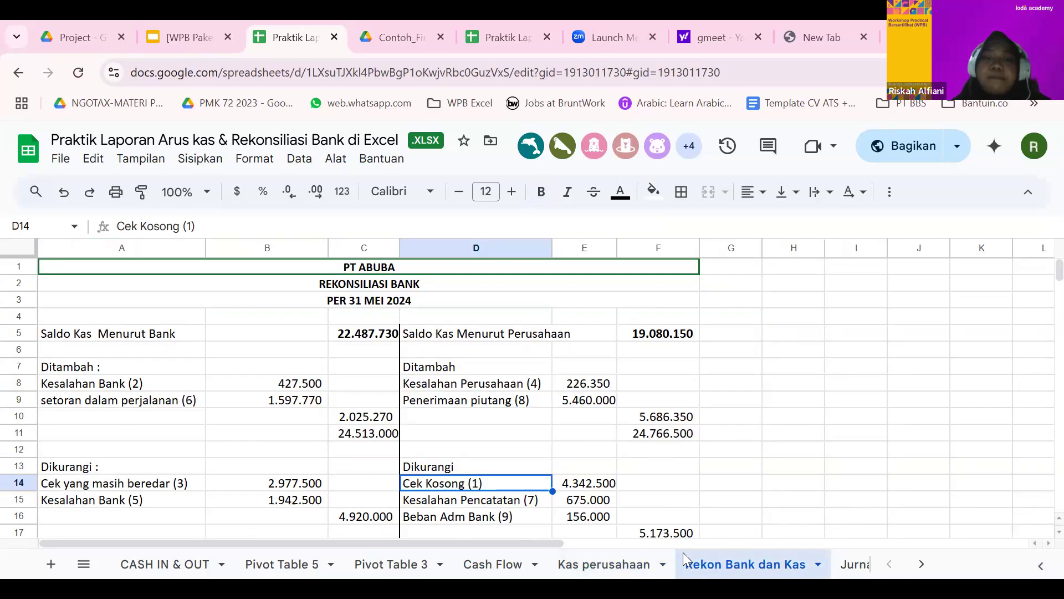
pyautogui.click(125, 384)
pyautogui.click(273, 388)
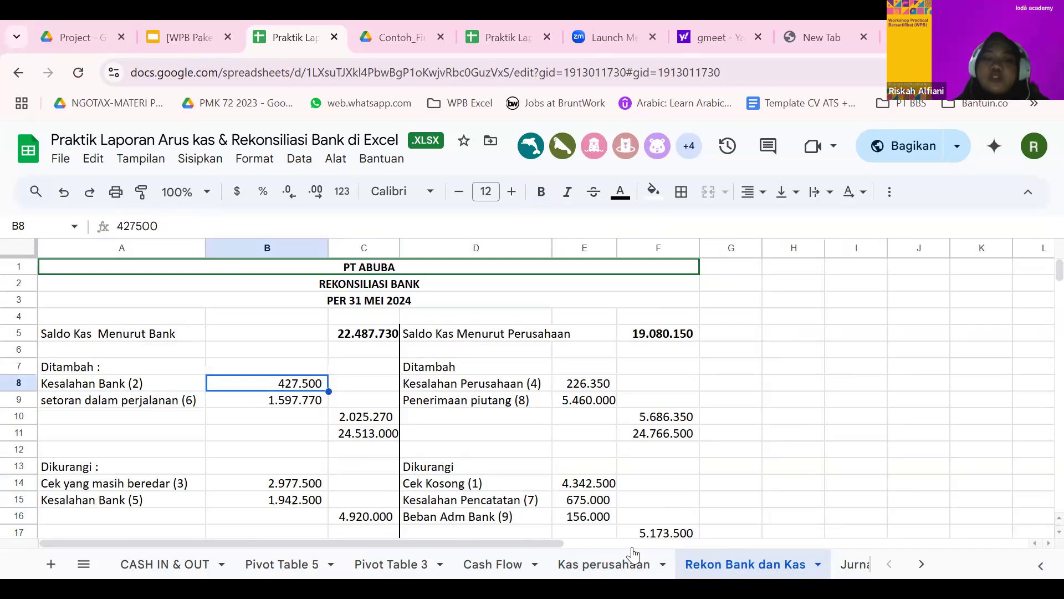
pyautogui.hotkey('ctrl', 'shift', 'pageup')
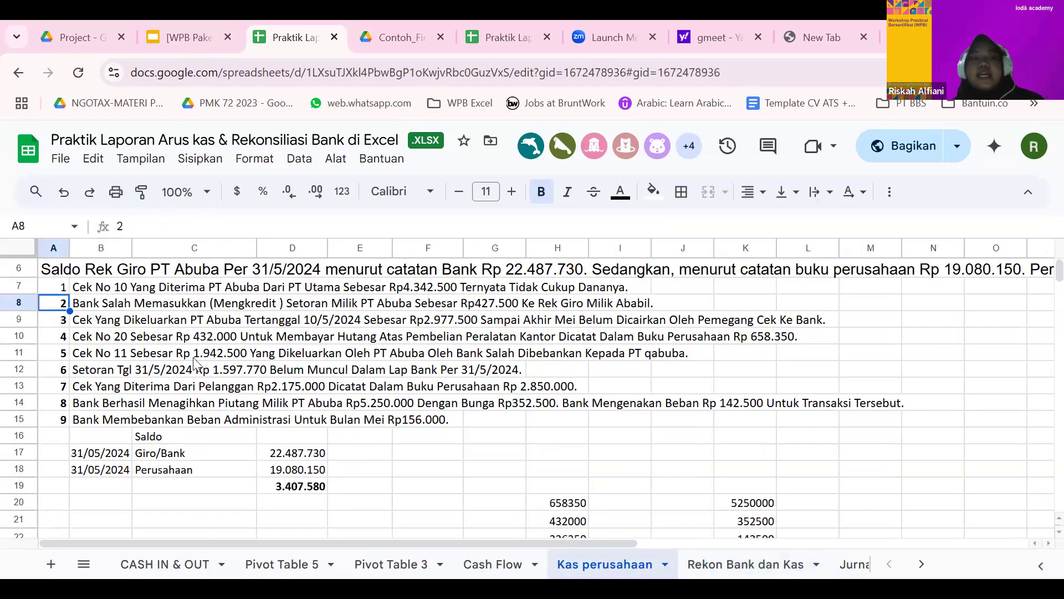
pyautogui.hotkey('ctrl', 'b')
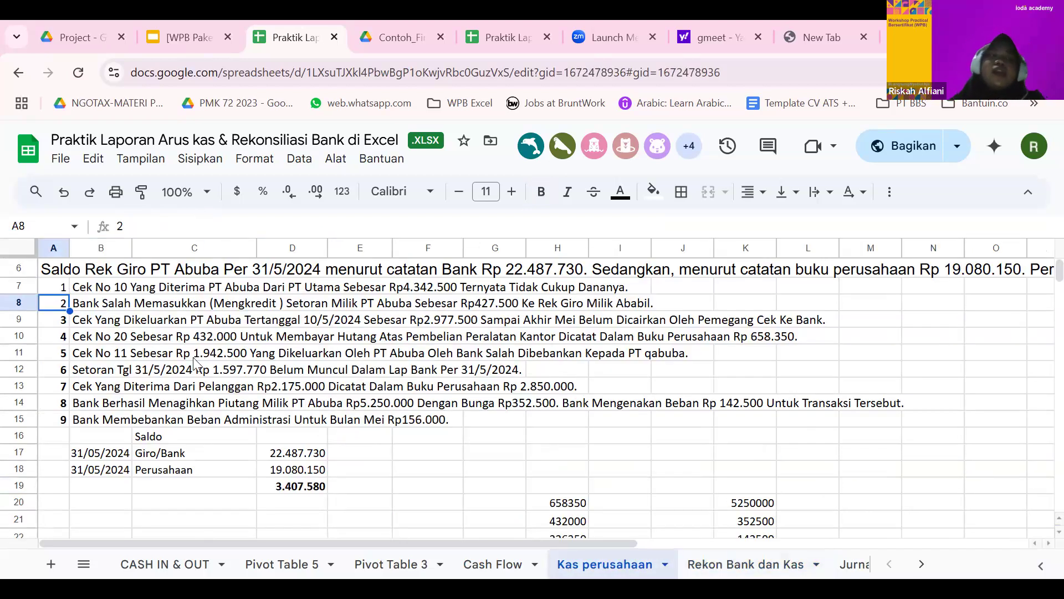
pyautogui.press('Down')
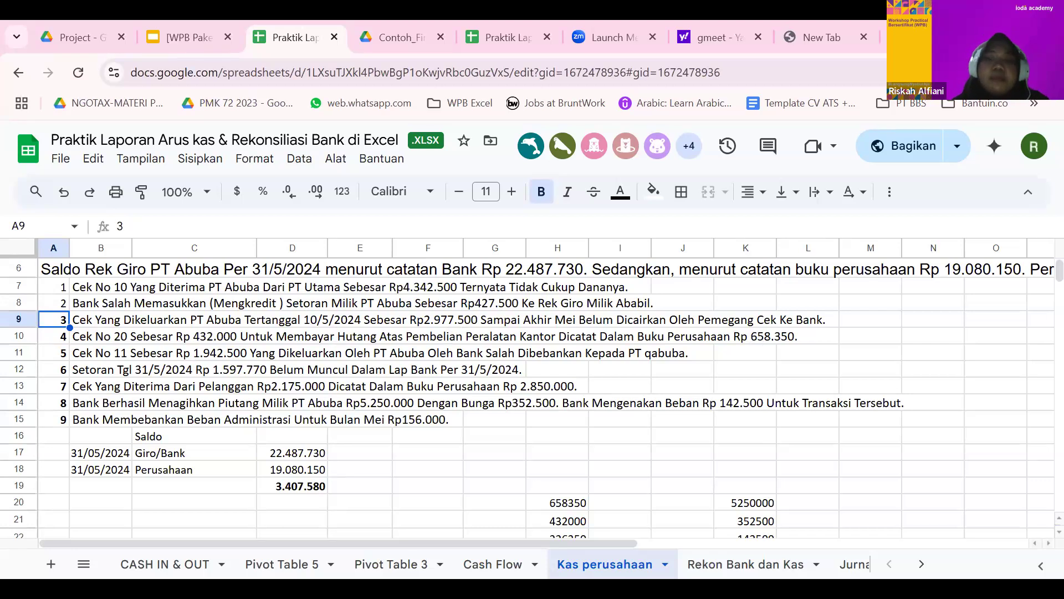
# Step: Check the Cek yang masih beredar (3) amount in Rekon Bank dan Kas and make its label in A14 bold
pyautogui.click(746, 564)
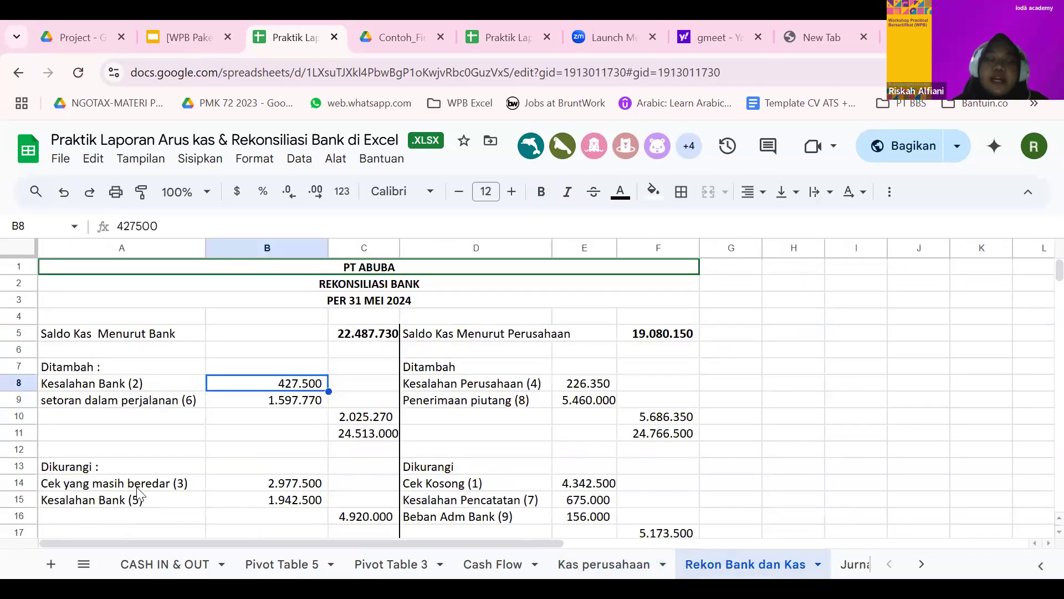
pyautogui.click(138, 492)
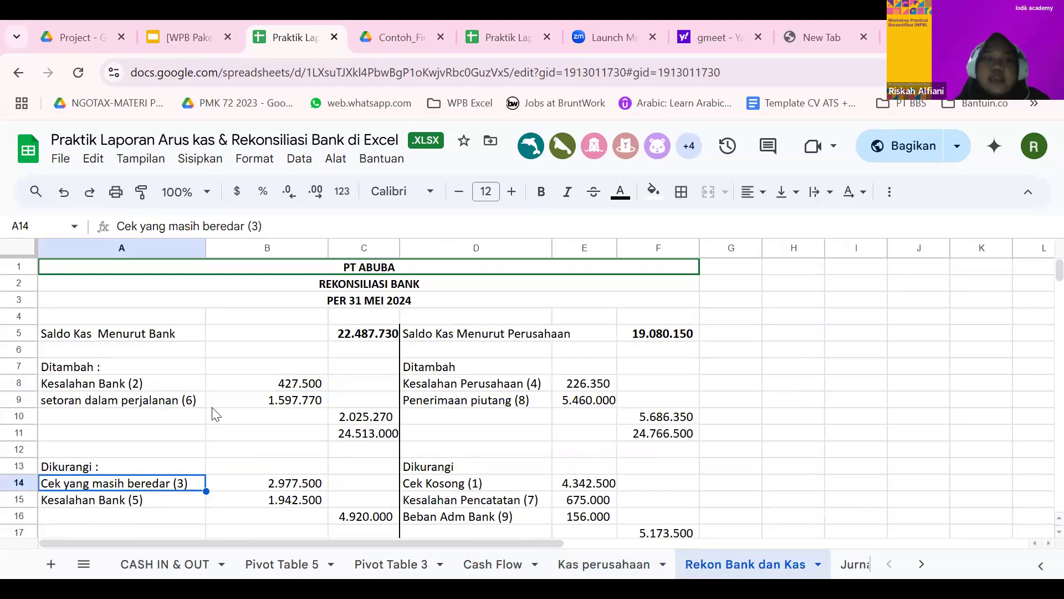
pyautogui.click(288, 488)
pyautogui.click(179, 491)
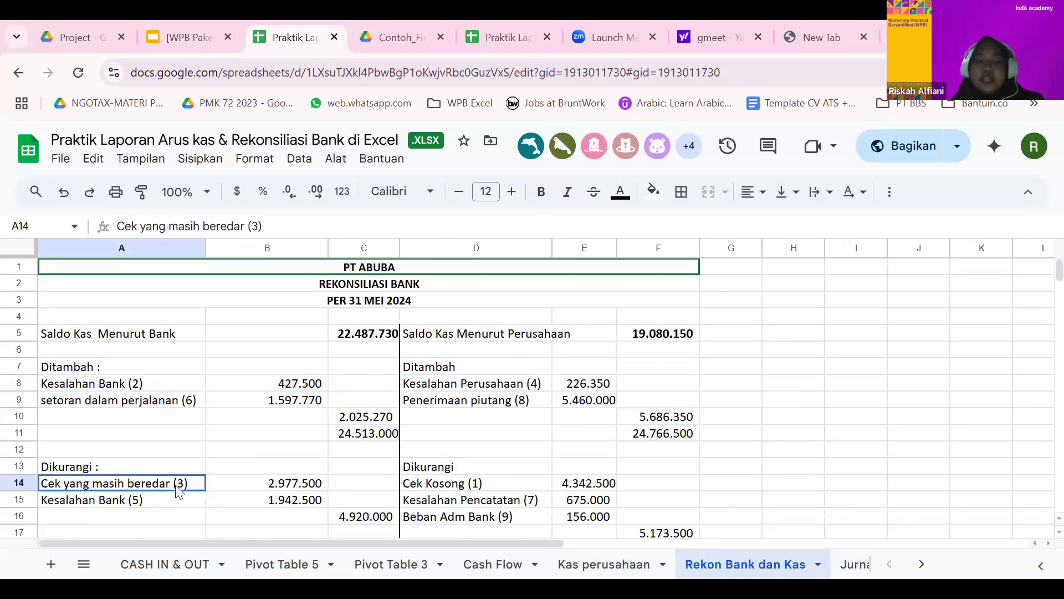
pyautogui.hotkey('ctrl', 'b')
# Step: Compare item 4 about Cek No 20 in Kas perusahaan with the Kesalahan Perusahaan (4) addition in Rekon Bank dan Kas
pyautogui.click(632, 560)
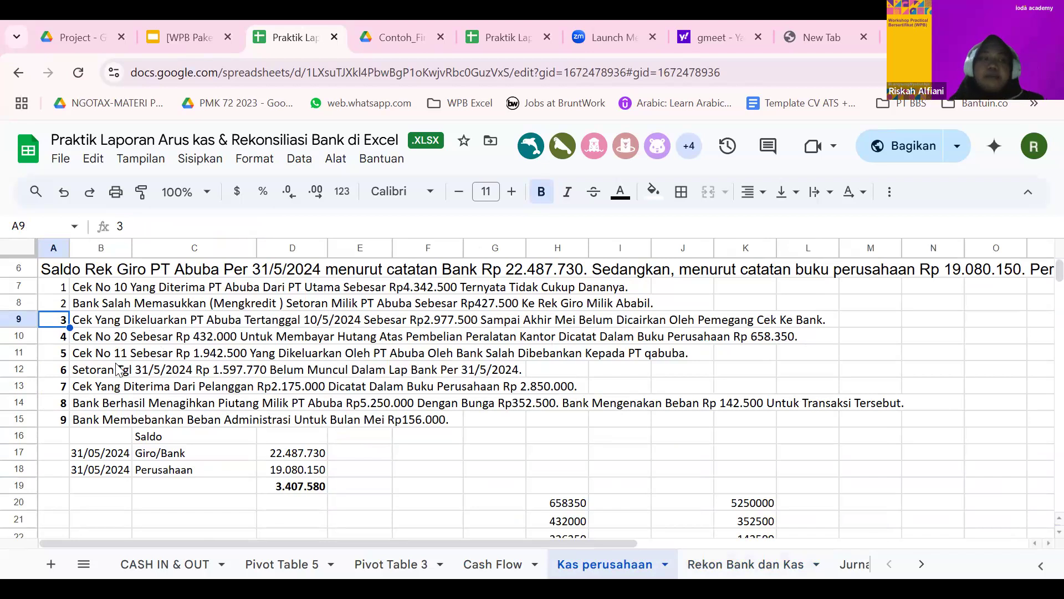
pyautogui.press('Down')
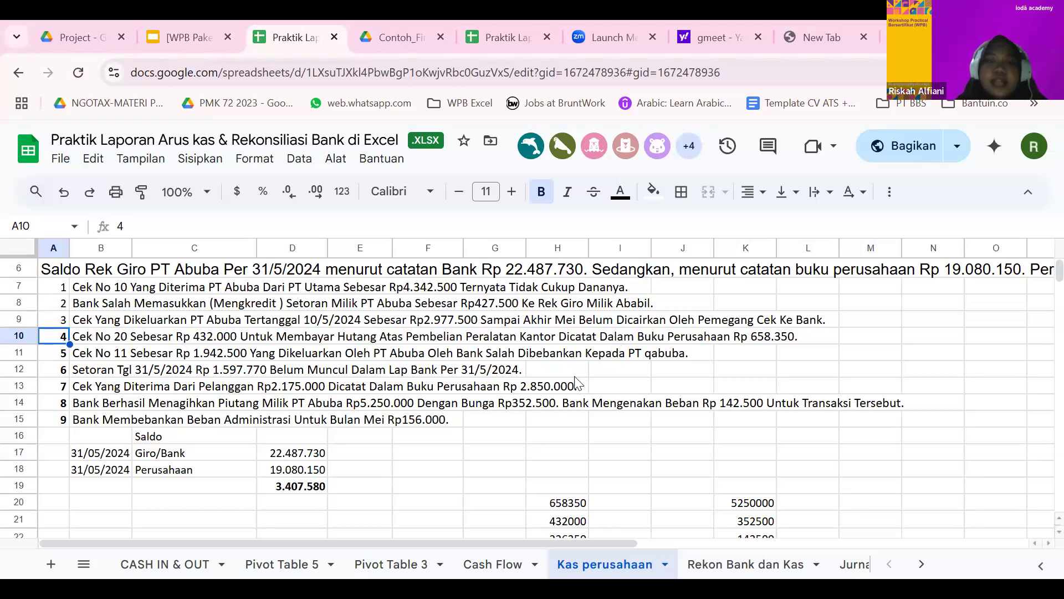
pyautogui.click(724, 563)
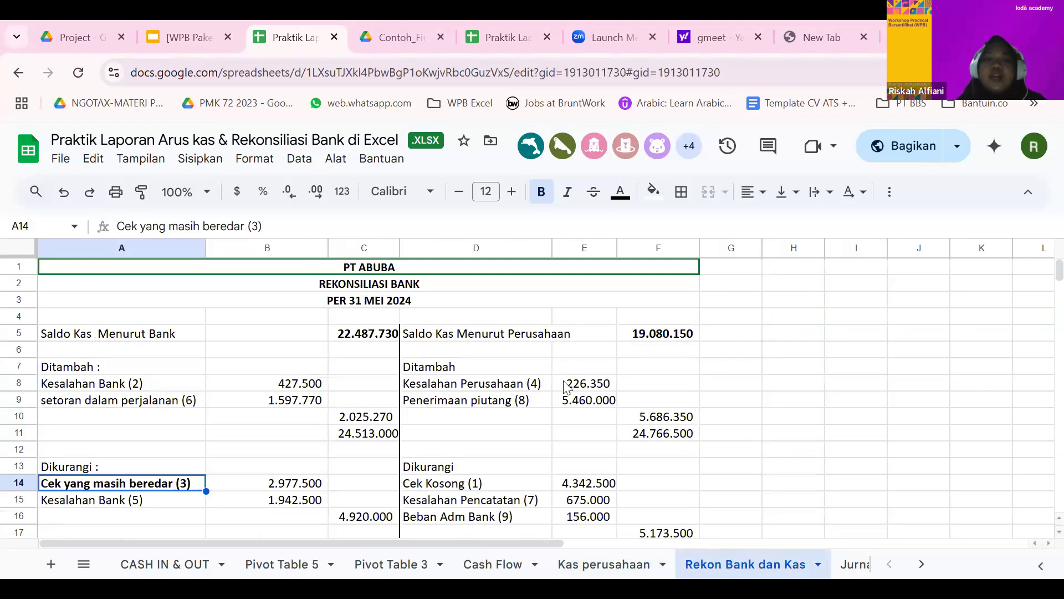
pyautogui.scroll(-2, 566, 385)
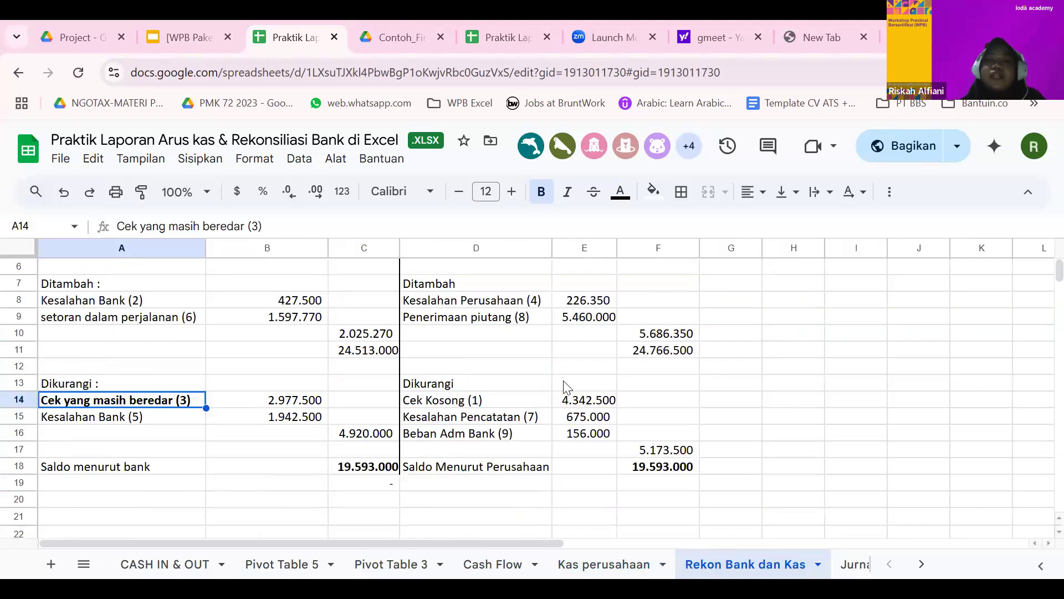
pyautogui.click(526, 307)
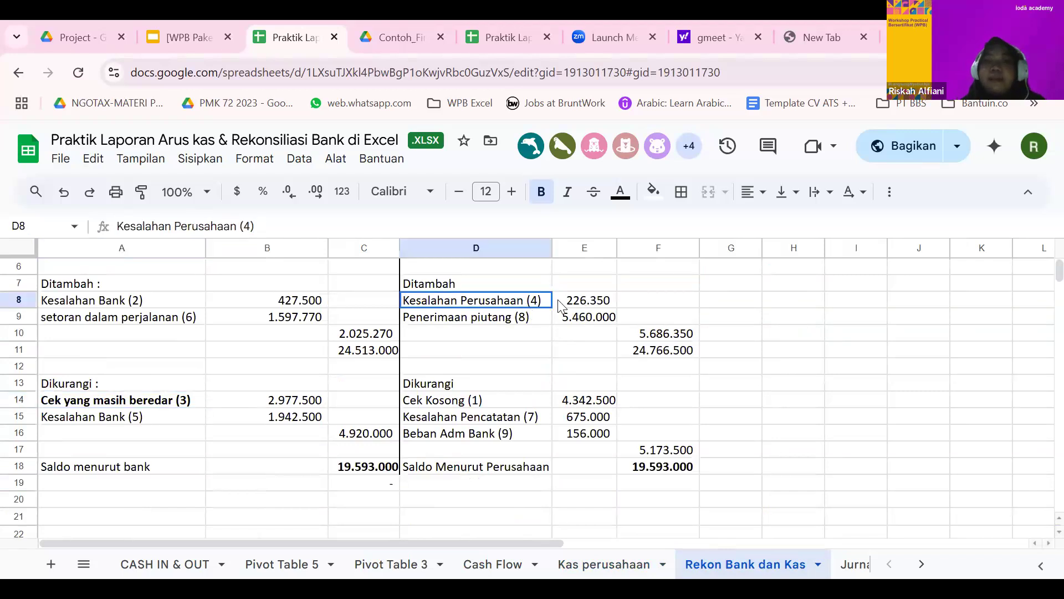
pyautogui.click(589, 302)
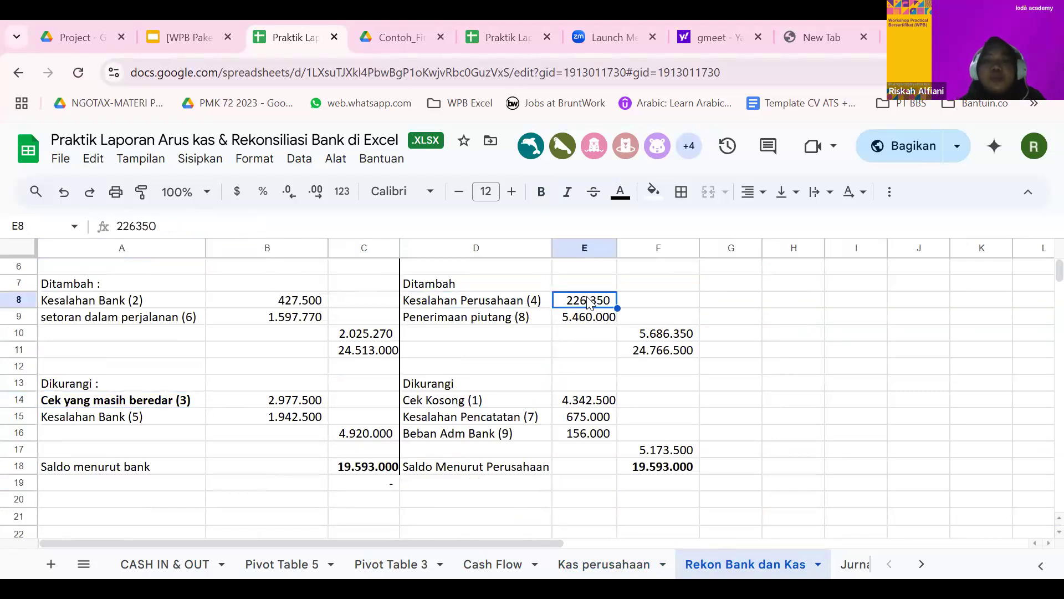
pyautogui.click(582, 565)
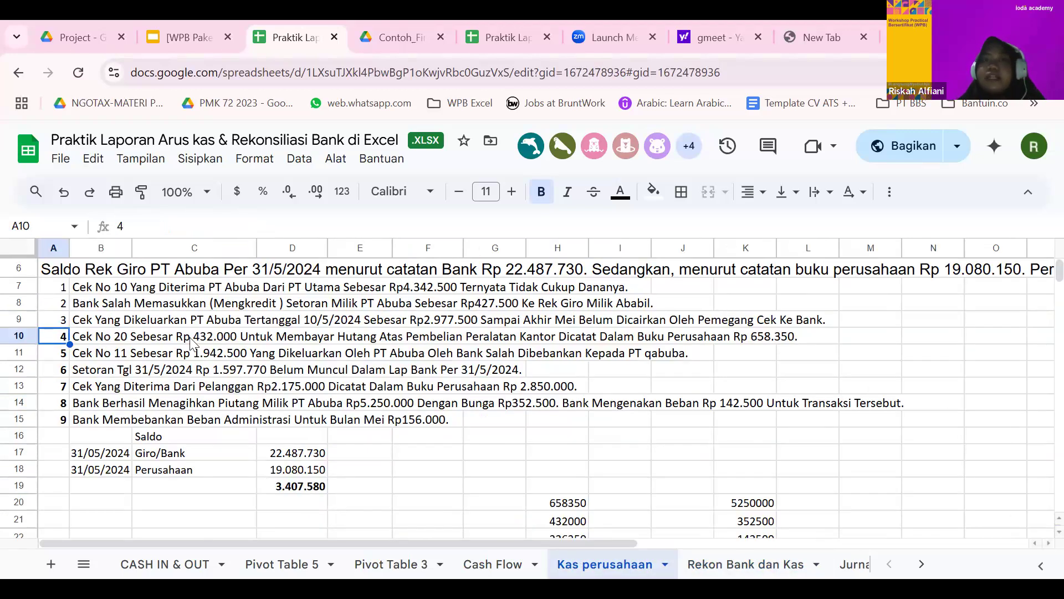
# Step: Recheck the Kesalahan Perusahaan (4) addition in Rekon Bank dan Kas and remove the bold from item number 4 in A10 of Kas perusahaan
pyautogui.click(732, 566)
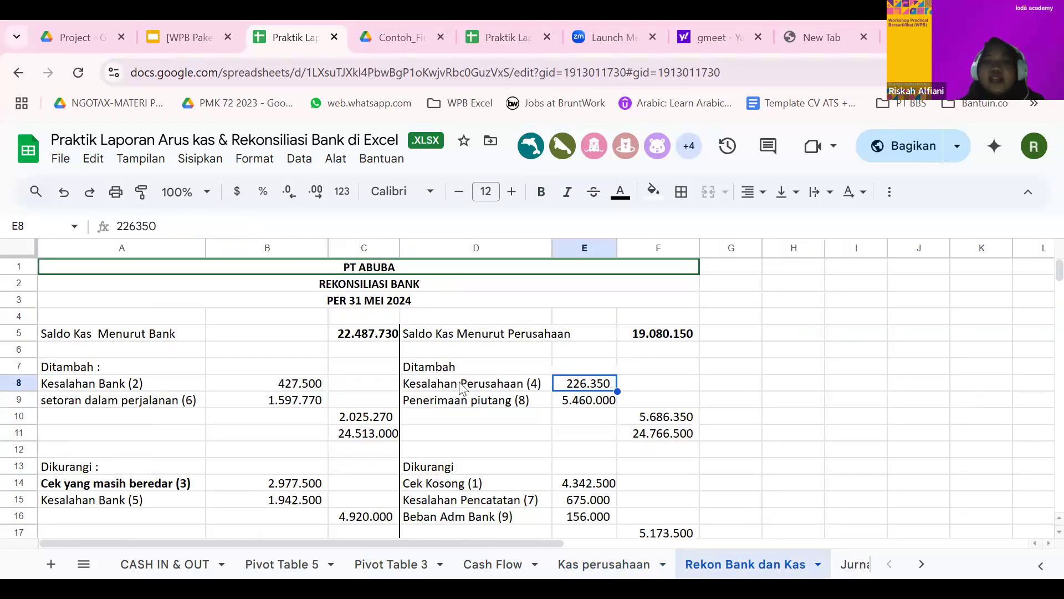
pyautogui.click(609, 564)
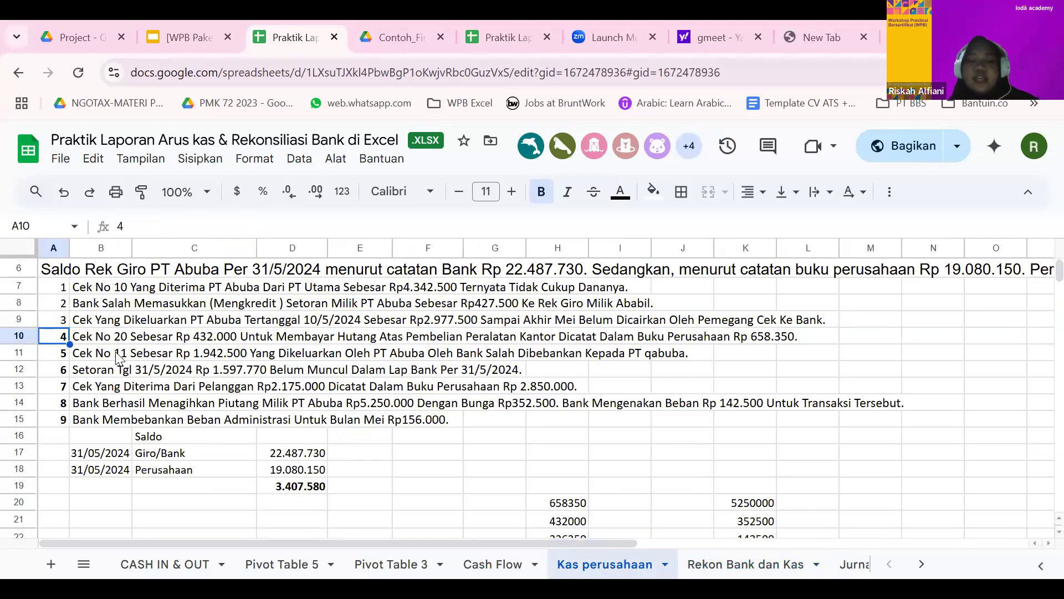
pyautogui.hotkey('ctrl', 'b')
pyautogui.hotkey('ctrl', 'b')
pyautogui.hotkey('ctrl', 'b')
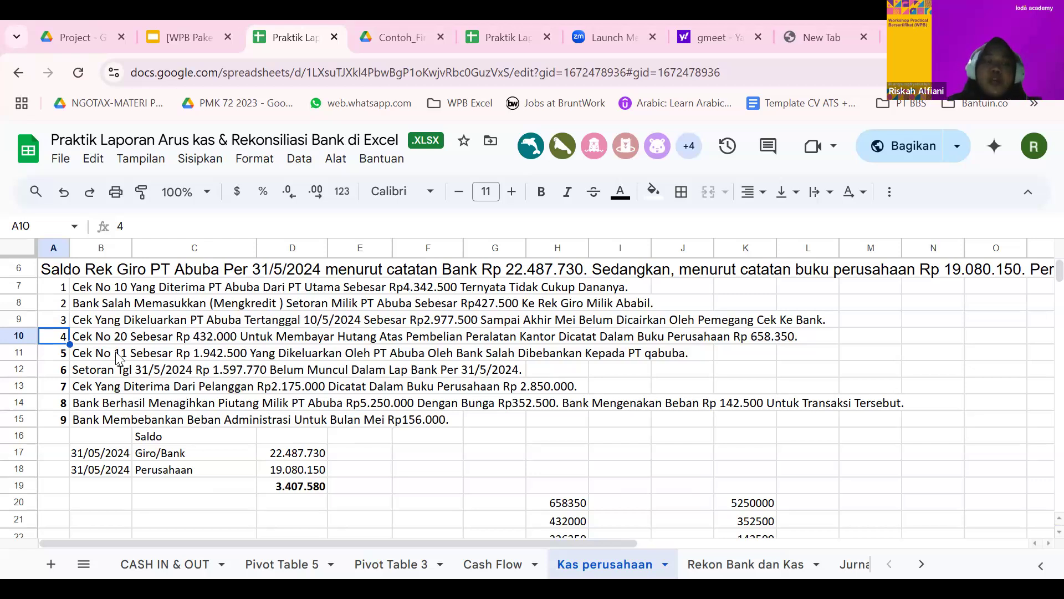
# Step: Make the Kesalahan Bank (5) label in Rekon Bank dan Kas bold and remove the bold from item number 5 in Kas perusahaan
pyautogui.press('Down')
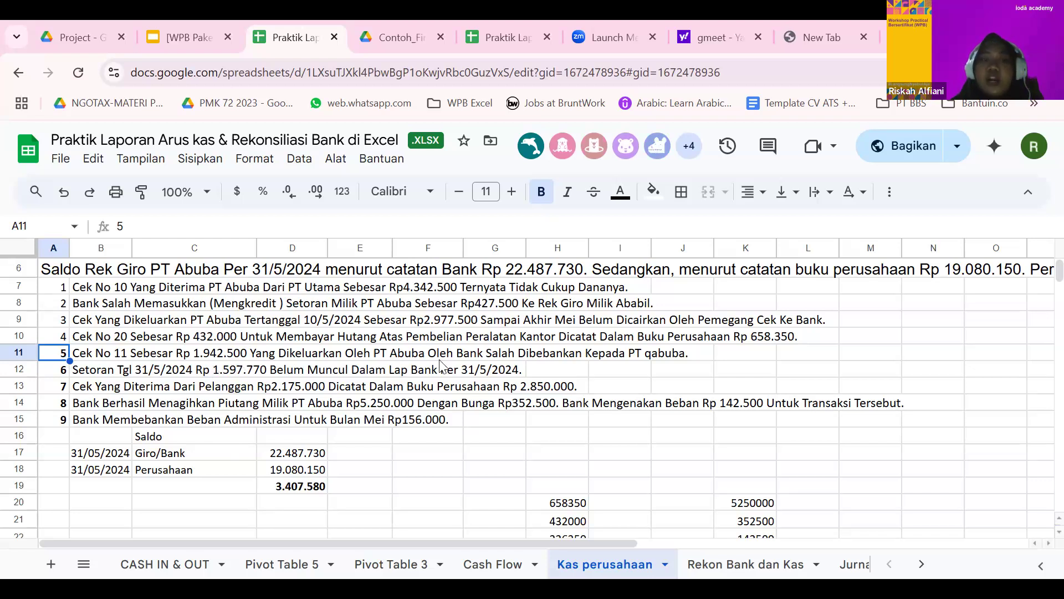
pyautogui.click(707, 566)
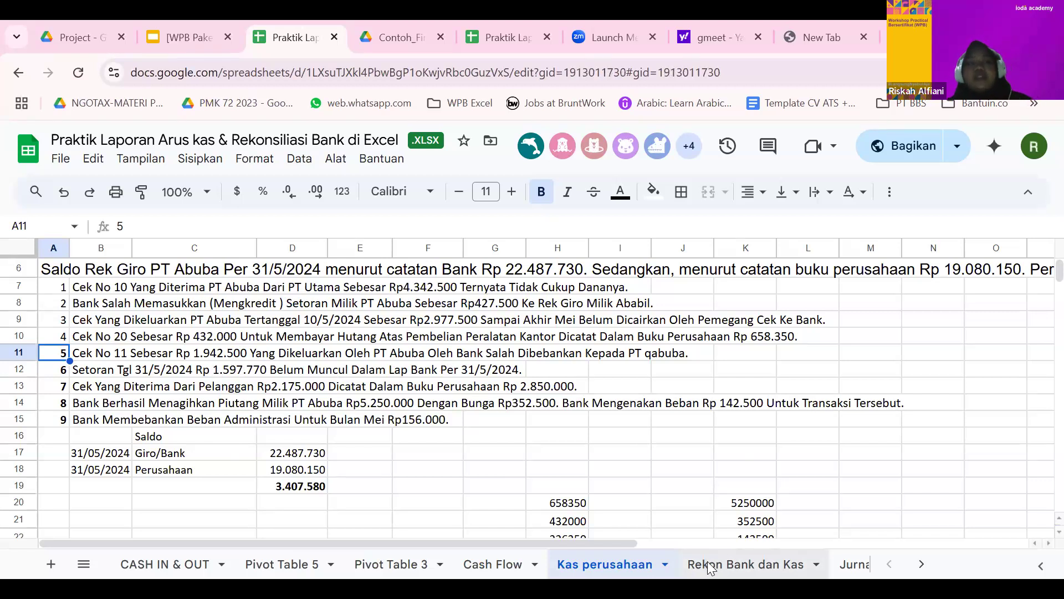
pyautogui.click(192, 503)
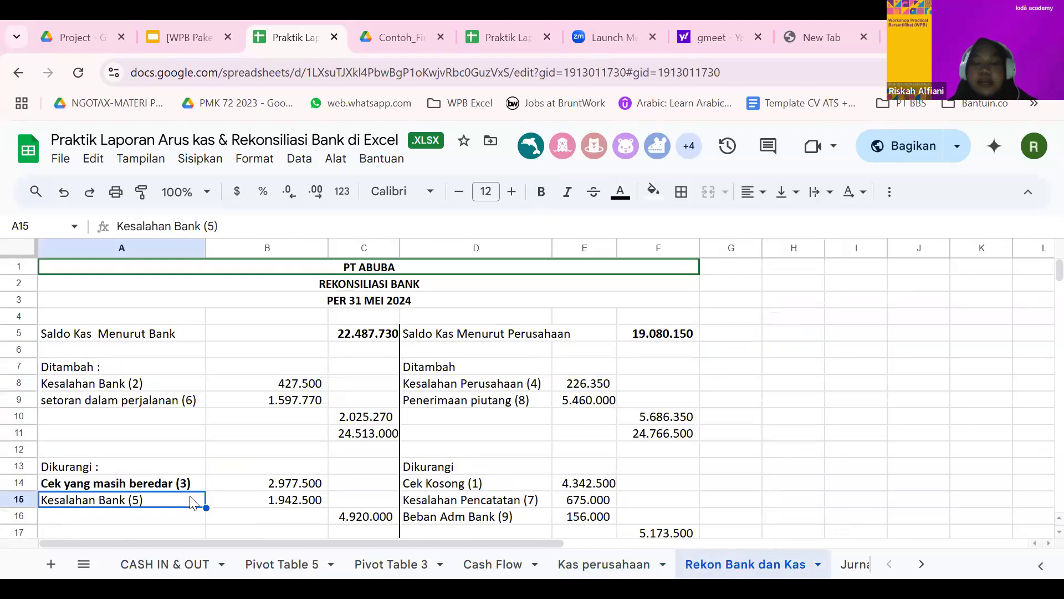
pyautogui.hotkey('ctrl', 'b')
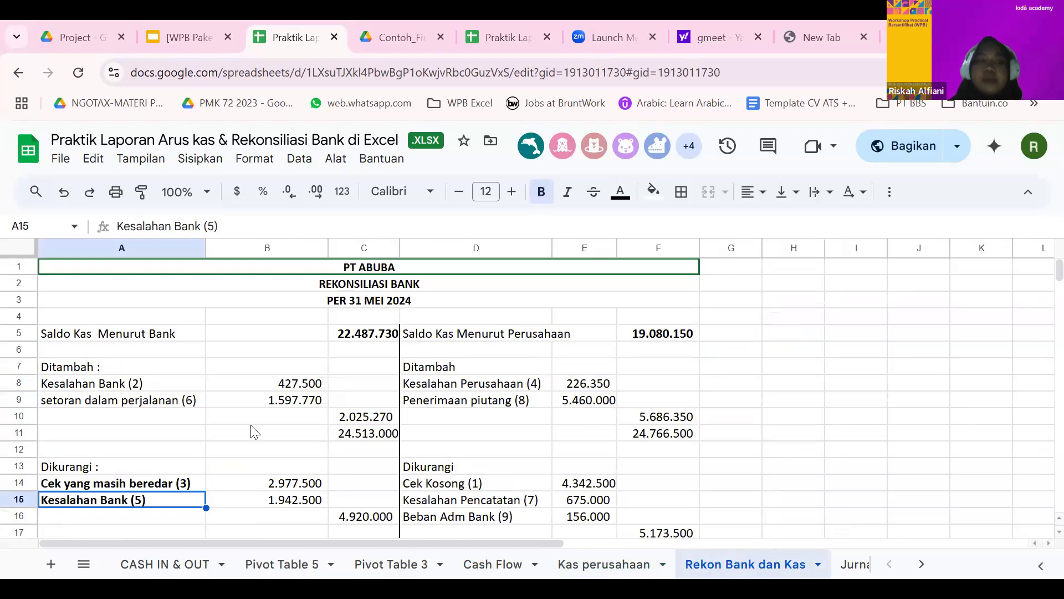
pyautogui.scroll(-2, 310, 426)
pyautogui.click(308, 422)
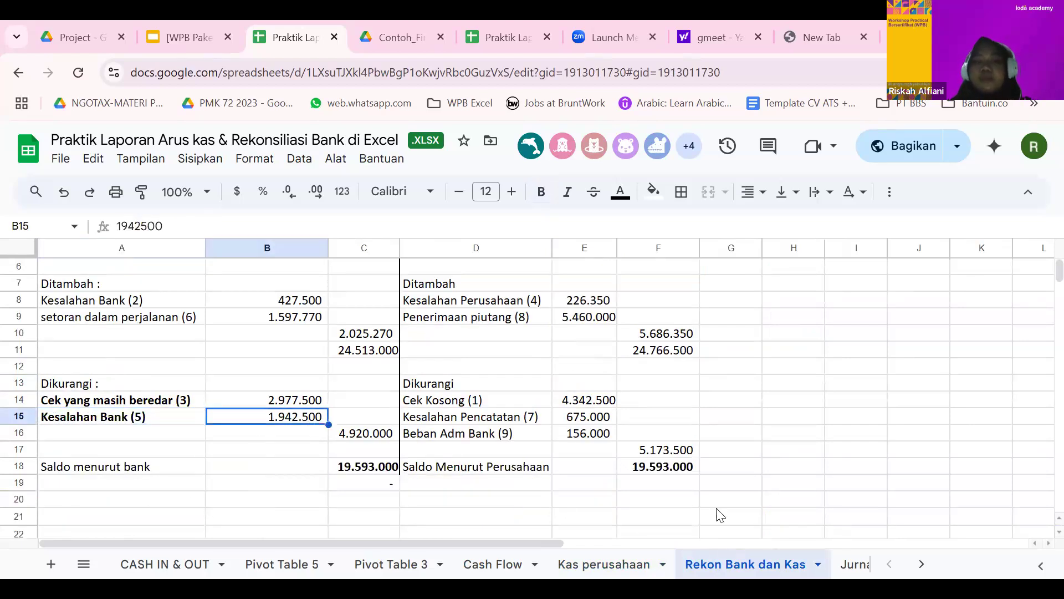
pyautogui.click(601, 564)
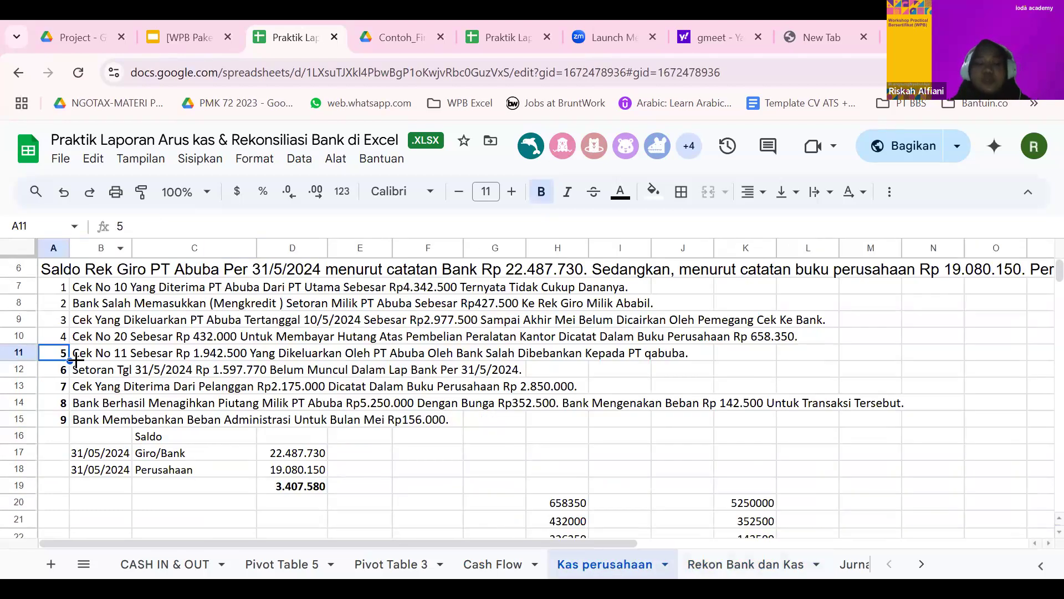
# Step: Make the setoran dalam perjalanan (6) label in Rekon Bank dan Kas bold and remove the bold from item number 6 in Kas perusahaan
pyautogui.click(60, 369)
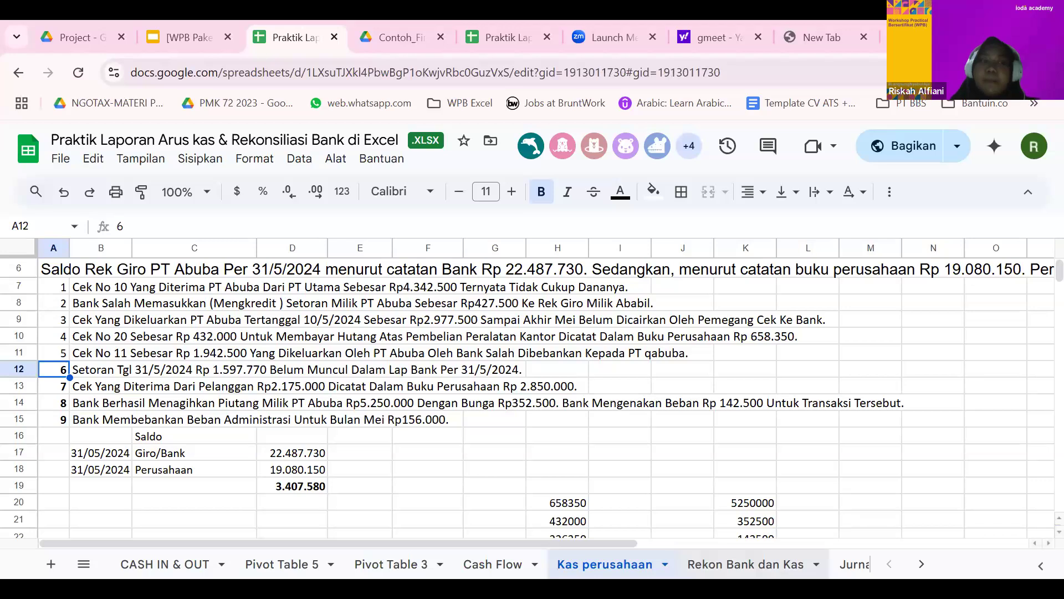
pyautogui.click(746, 564)
pyautogui.click(115, 317)
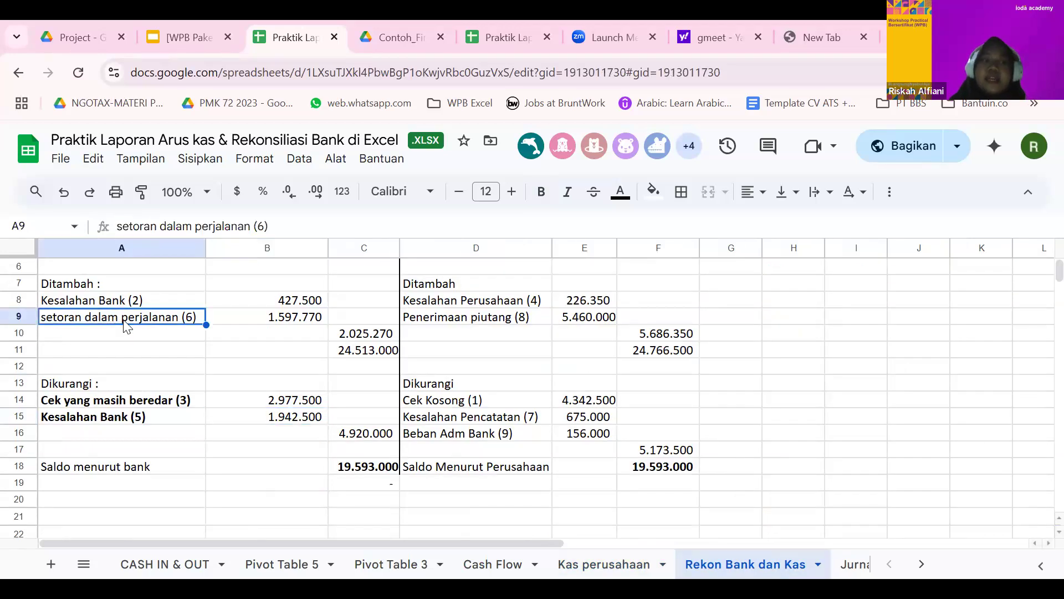
pyautogui.hotkey('ctrl', 'b')
pyautogui.scroll(2, 126, 327)
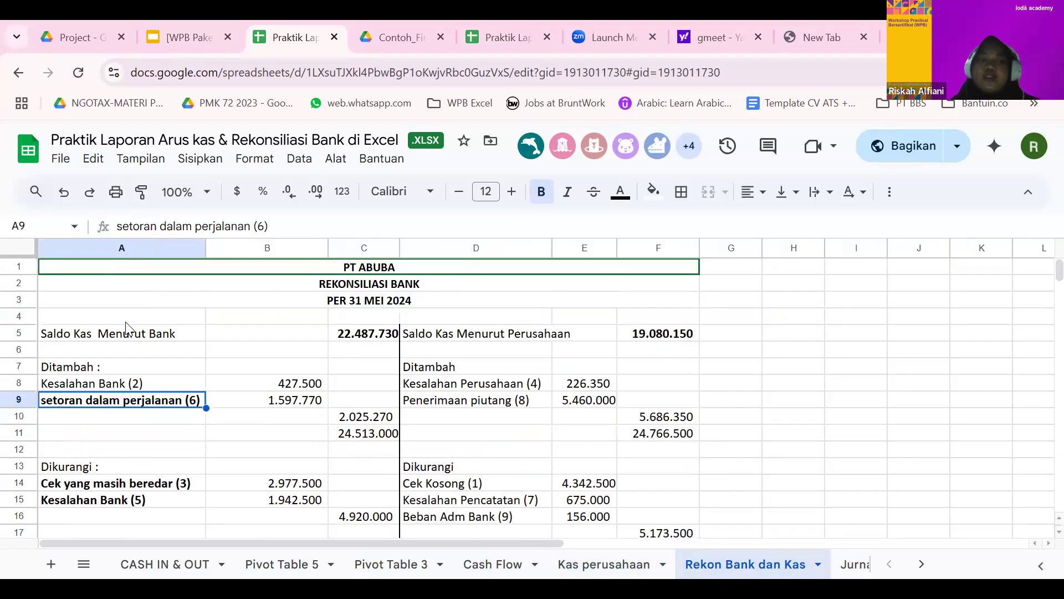
pyautogui.click(285, 402)
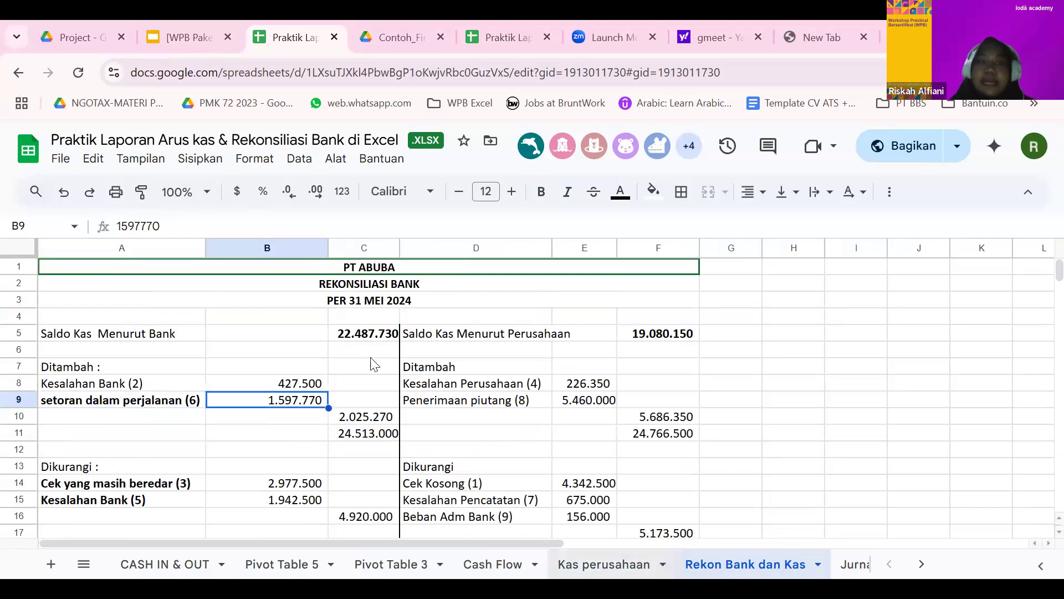
pyautogui.click(642, 557)
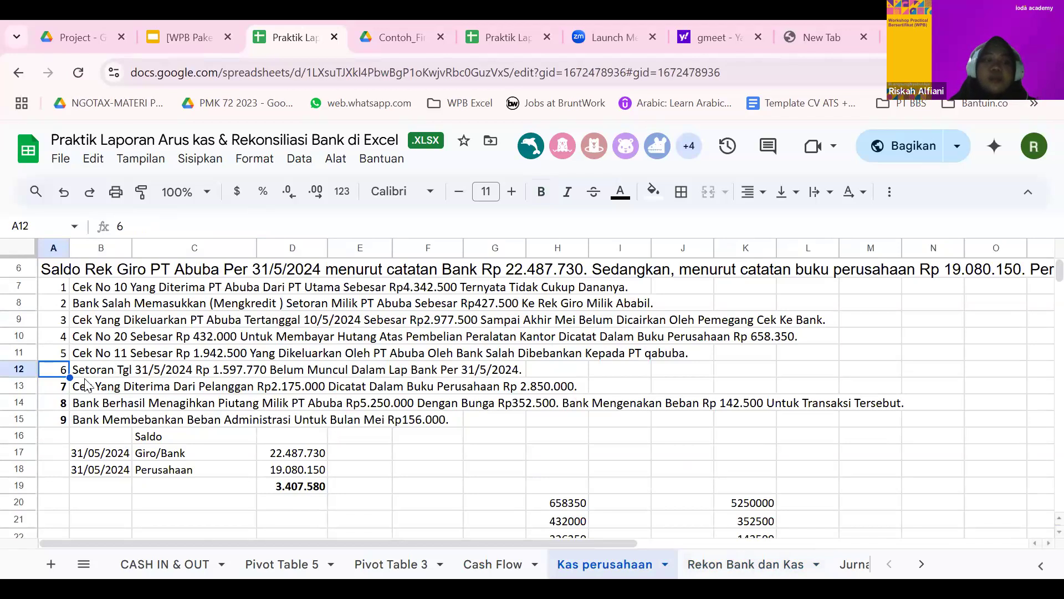
# Step: Remove the bold from item number 7 in Kas perusahaan and make the Kesalahan Pencatatan (7) label in Rekon Bank dan Kas bold
pyautogui.press('Down')
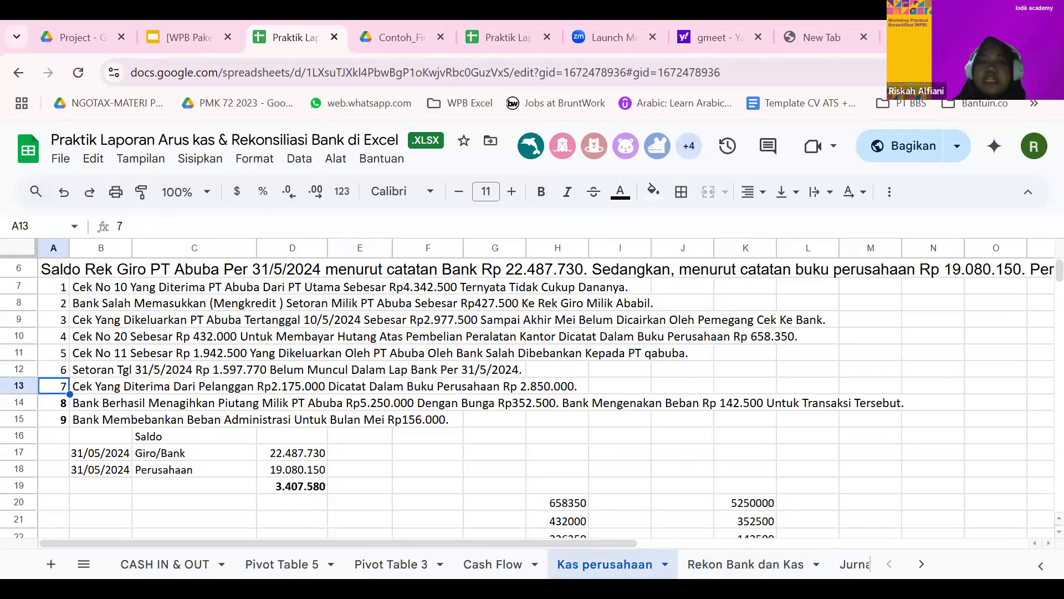
pyautogui.click(739, 569)
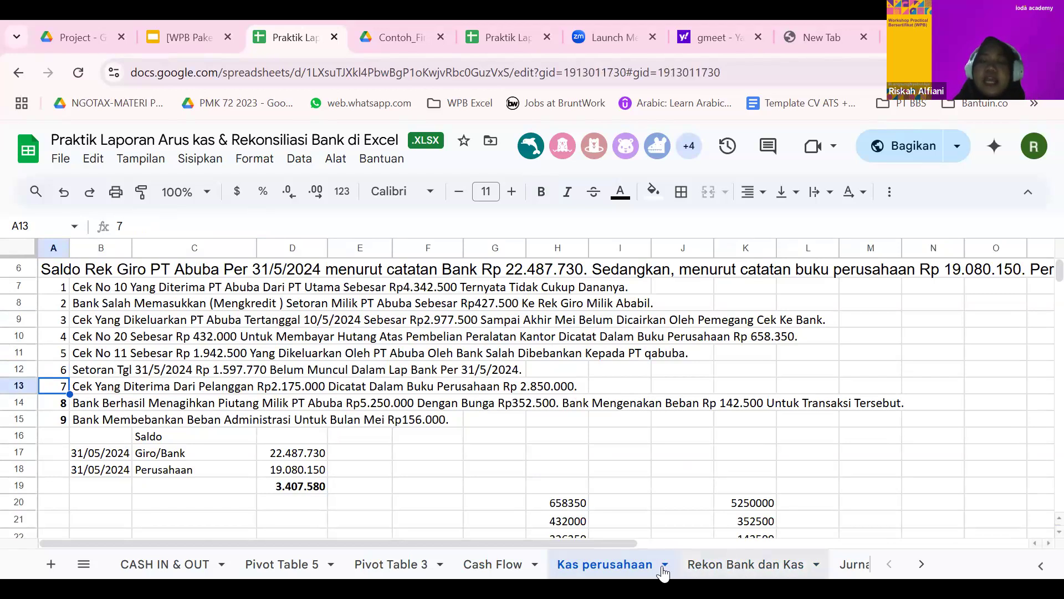
pyautogui.click(643, 571)
pyautogui.click(724, 568)
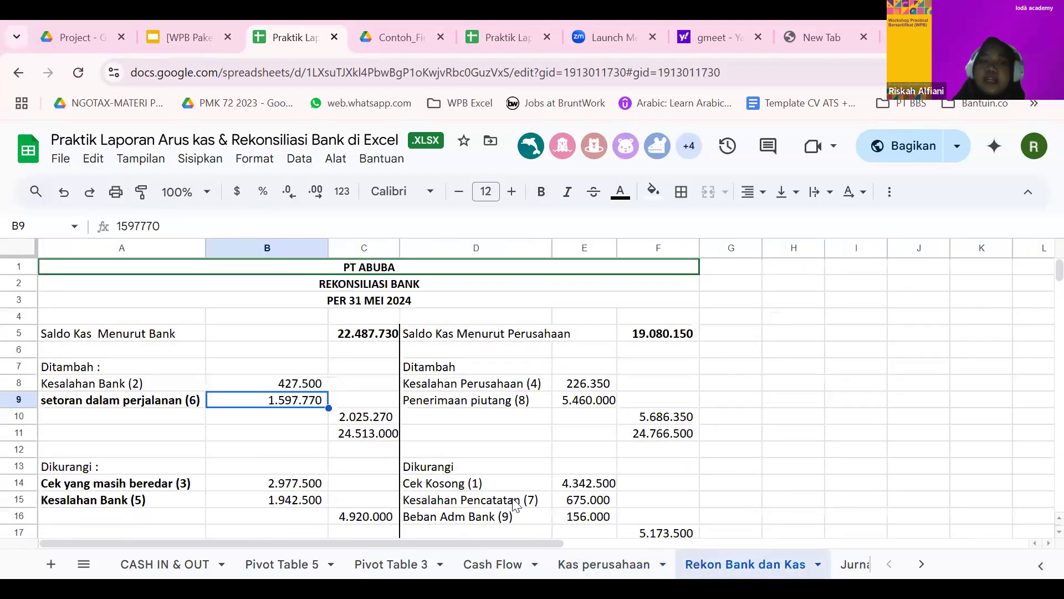
pyautogui.click(516, 504)
pyautogui.hotkey('ctrl', 'b')
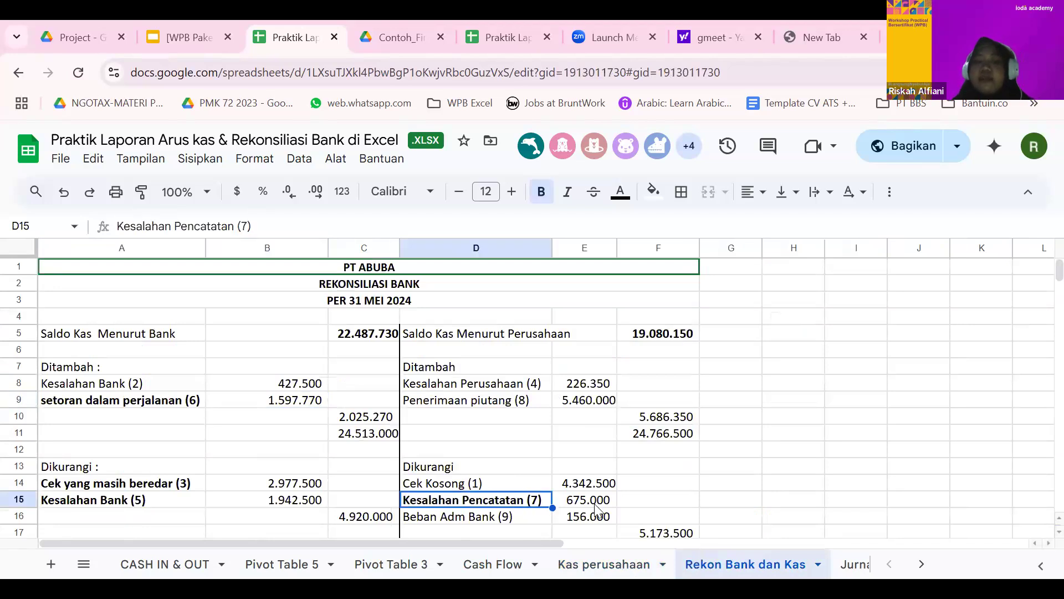
pyautogui.click(590, 503)
pyautogui.hotkey('ctrl', 'shift', 'pageup')
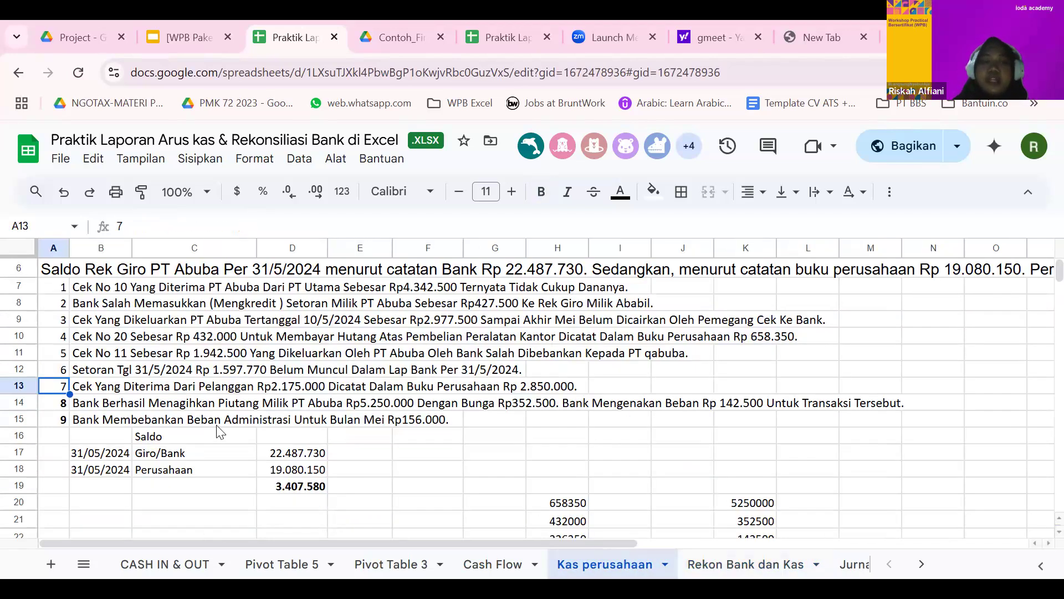
# Step: Remove the bold from item number 8 in Kas perusahaan and compare the item with the Penerimaan piutang (8) amount in Rekon Bank dan Kas
pyautogui.click(67, 404)
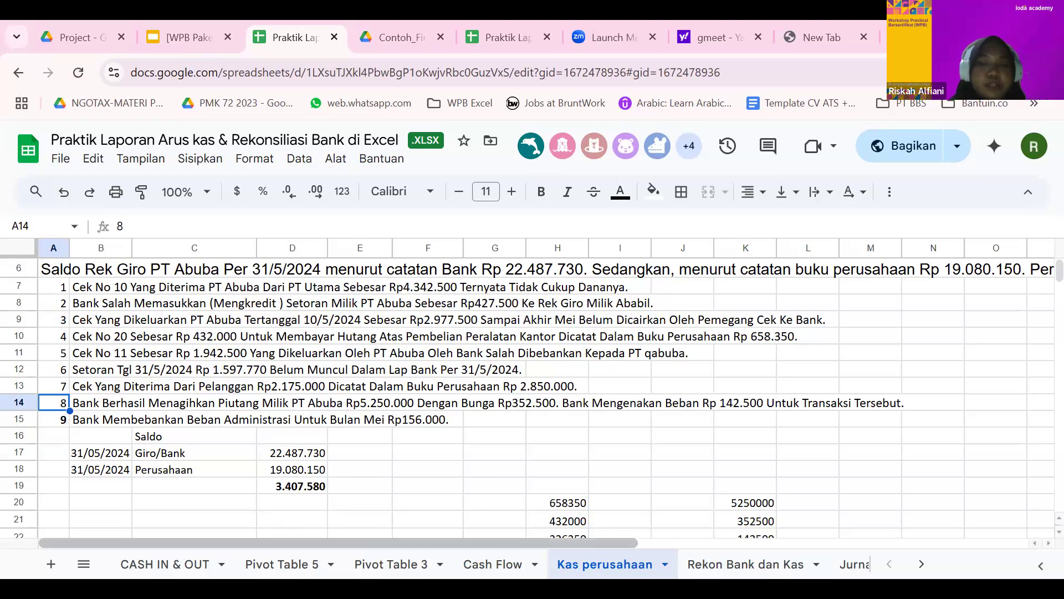
pyautogui.click(728, 571)
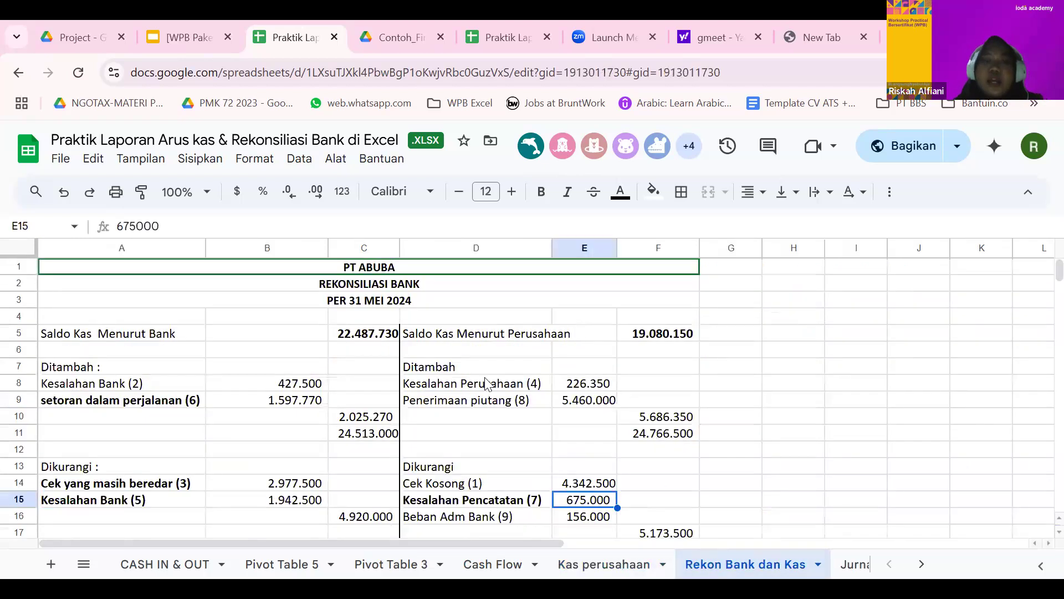
pyautogui.click(481, 407)
pyautogui.click(557, 403)
pyautogui.click(549, 403)
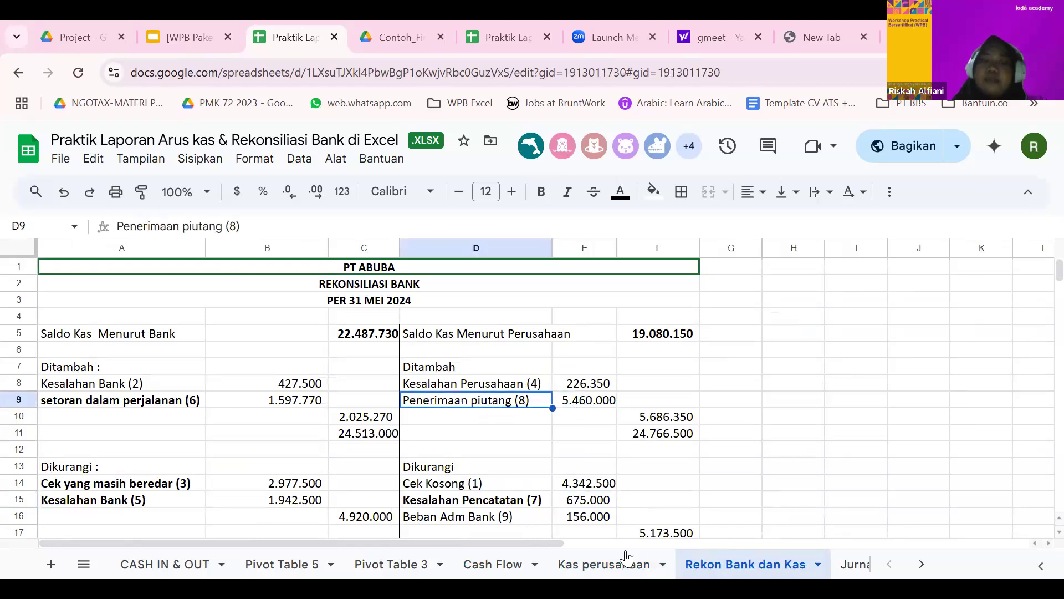
pyautogui.press('Right')
pyautogui.hotkey('ctrl', 'shift', 'pageup')
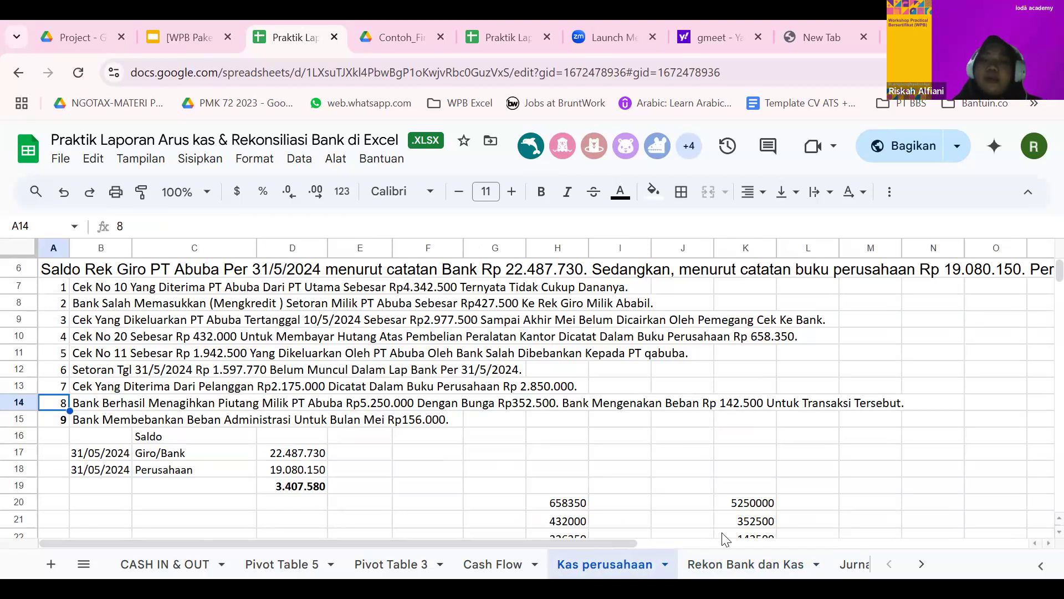
pyautogui.click(720, 563)
pyautogui.scroll(-2, 496, 457)
pyautogui.scroll(2, 496, 458)
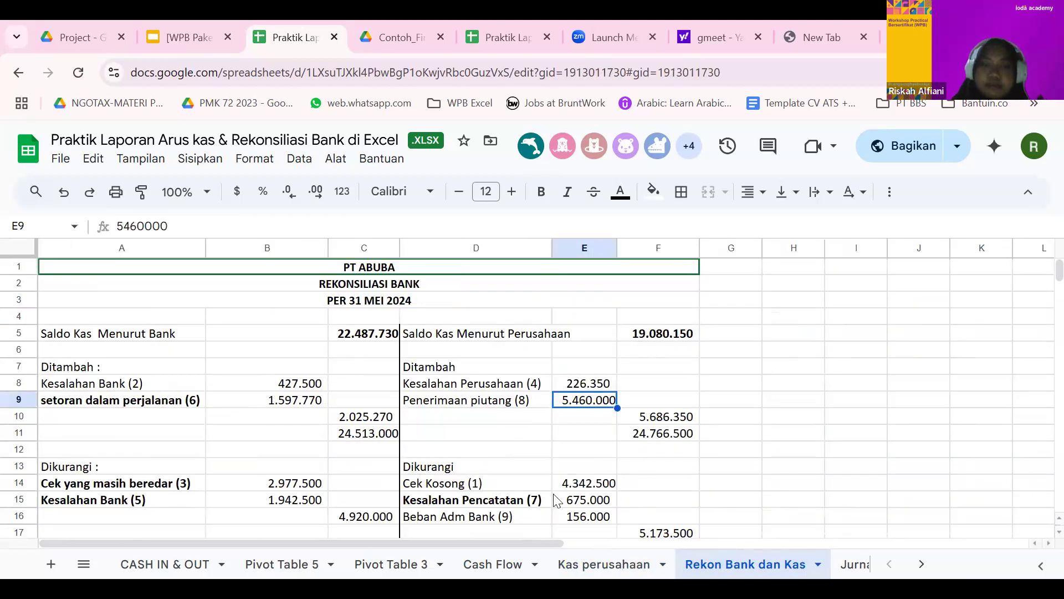
pyautogui.scroll(-2, 556, 500)
pyautogui.click(600, 557)
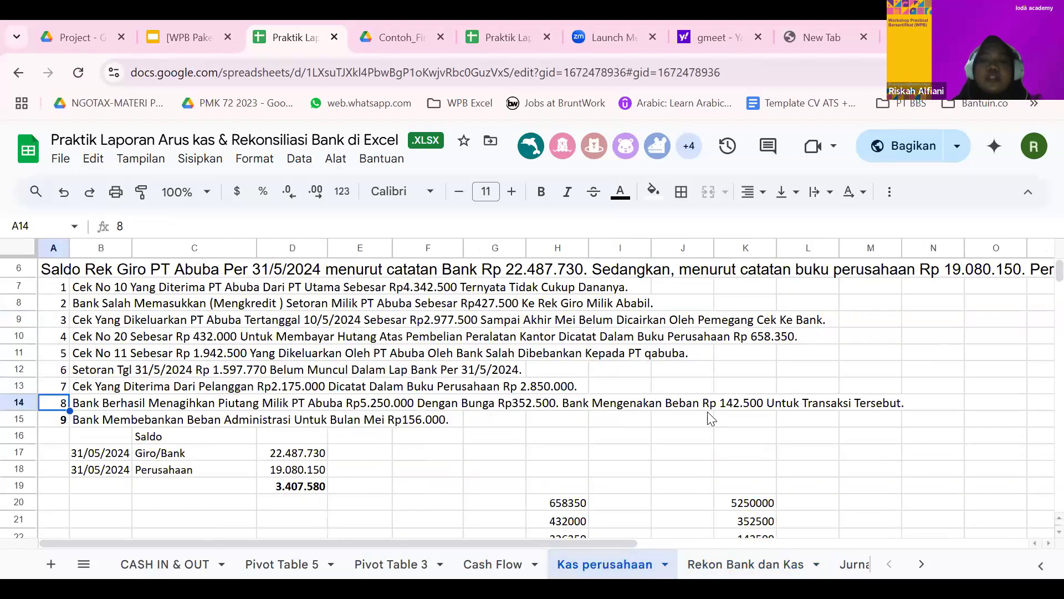
# Step: Remove the bold from item number 9 in A15 of Kas perusahaan and review the item 8 receivable calculation in K20:K23
pyautogui.click(66, 425)
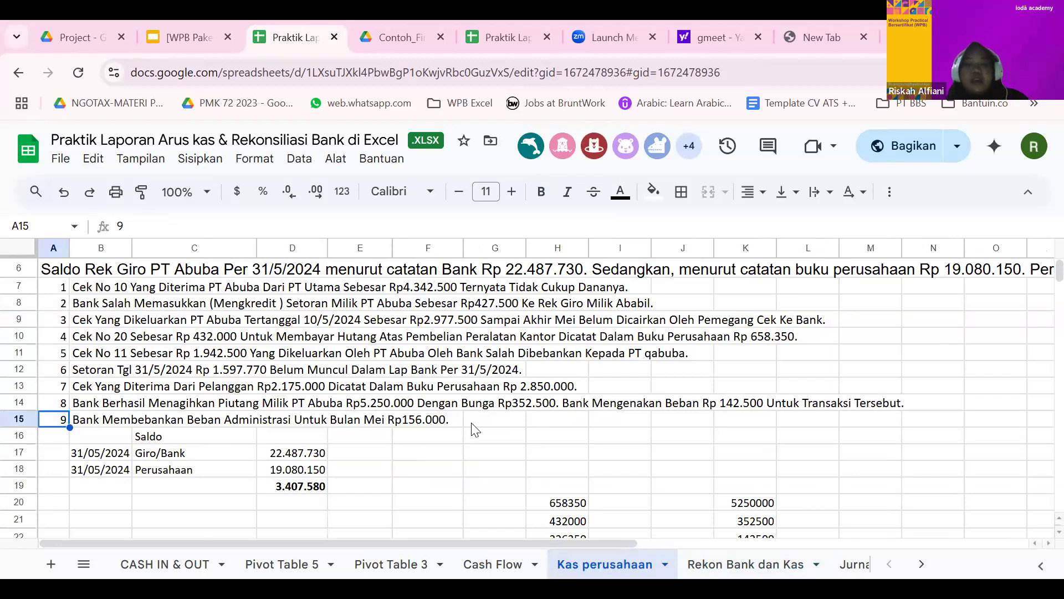
pyautogui.scroll(-2, 701, 446)
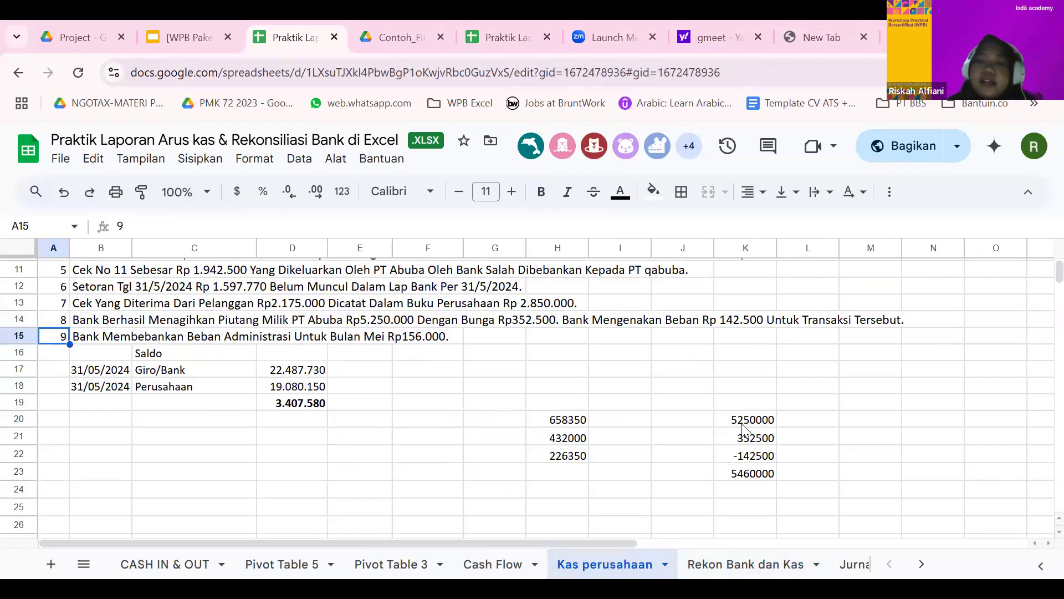
pyautogui.click(743, 424)
pyautogui.click(748, 440)
pyautogui.click(747, 454)
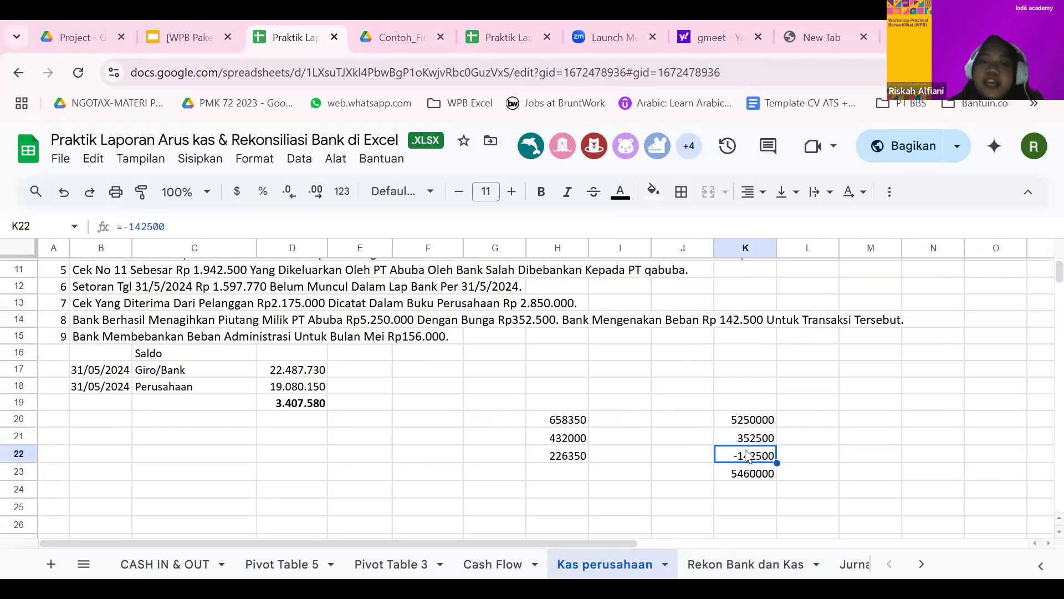
pyautogui.click(742, 472)
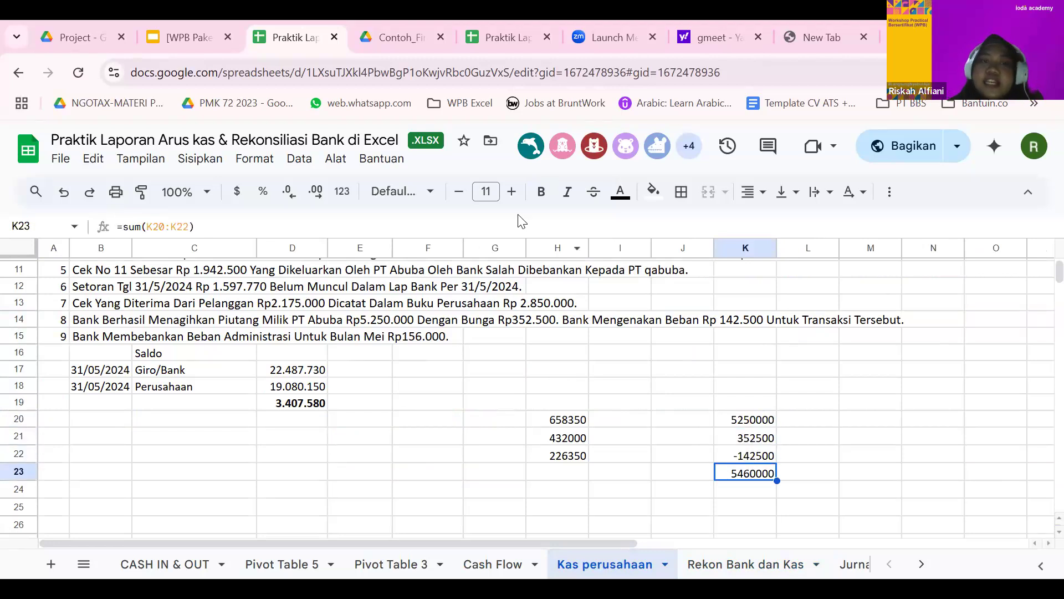
pyautogui.press('Return')
pyautogui.press('Return')
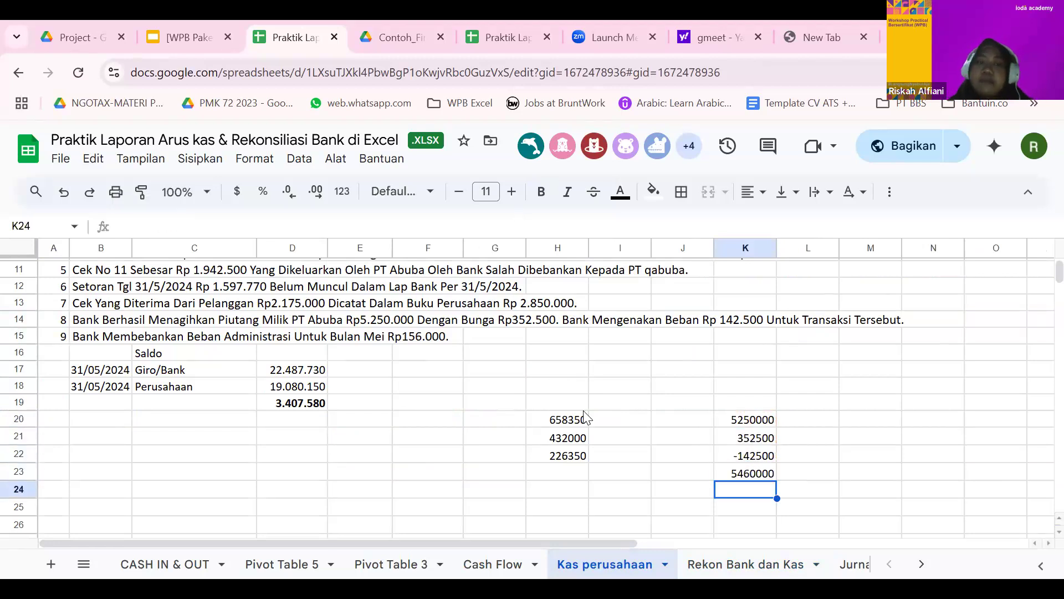
pyautogui.click(759, 441)
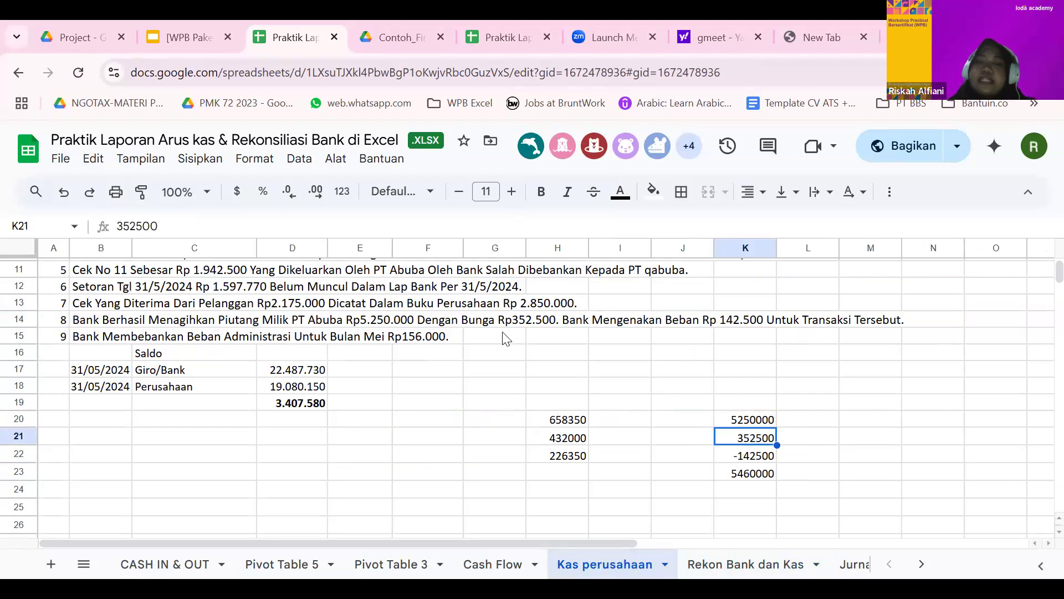
pyautogui.click(742, 457)
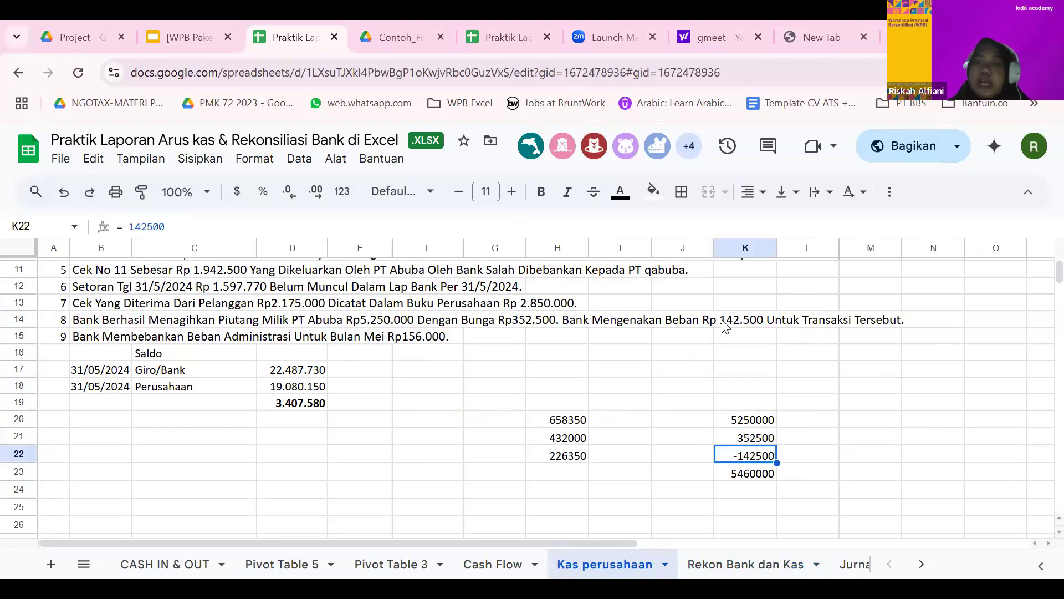
pyautogui.click(733, 476)
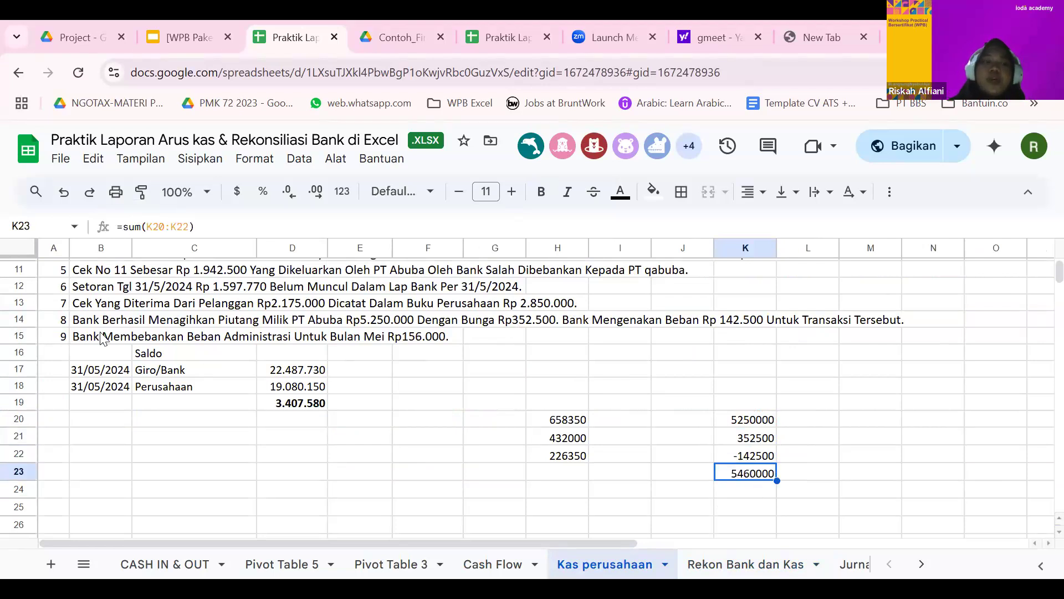
# Step: Review item 9 on the May bank administration charge in Kas perusahaan and make the Beban Adm Bank (9) label in Rekon Bank dan Kas bold
pyautogui.click(81, 340)
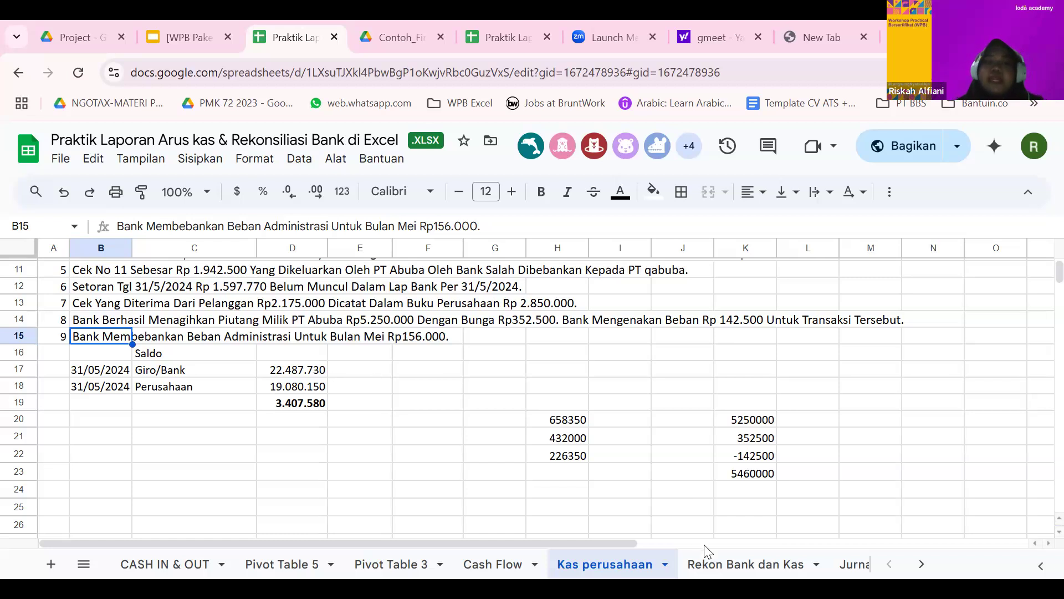
pyautogui.click(715, 559)
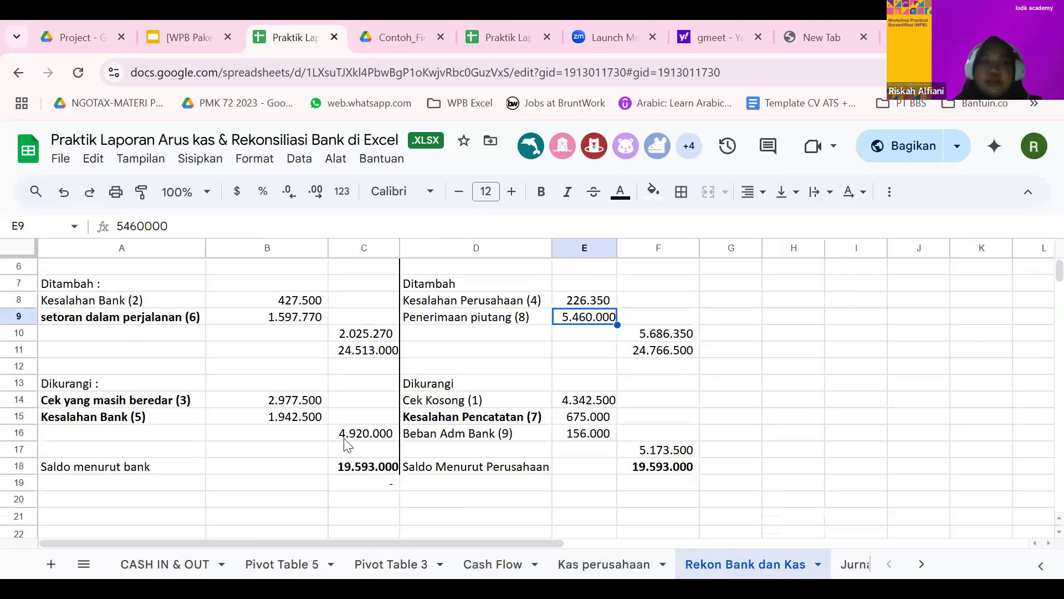
pyautogui.click(499, 435)
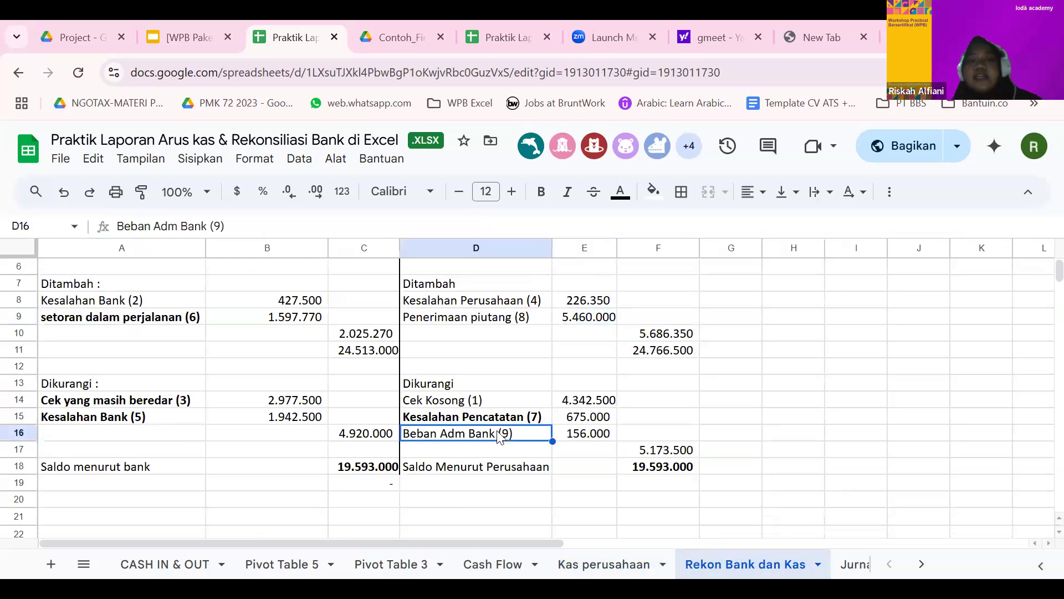
pyautogui.hotkey('ctrl', 'b')
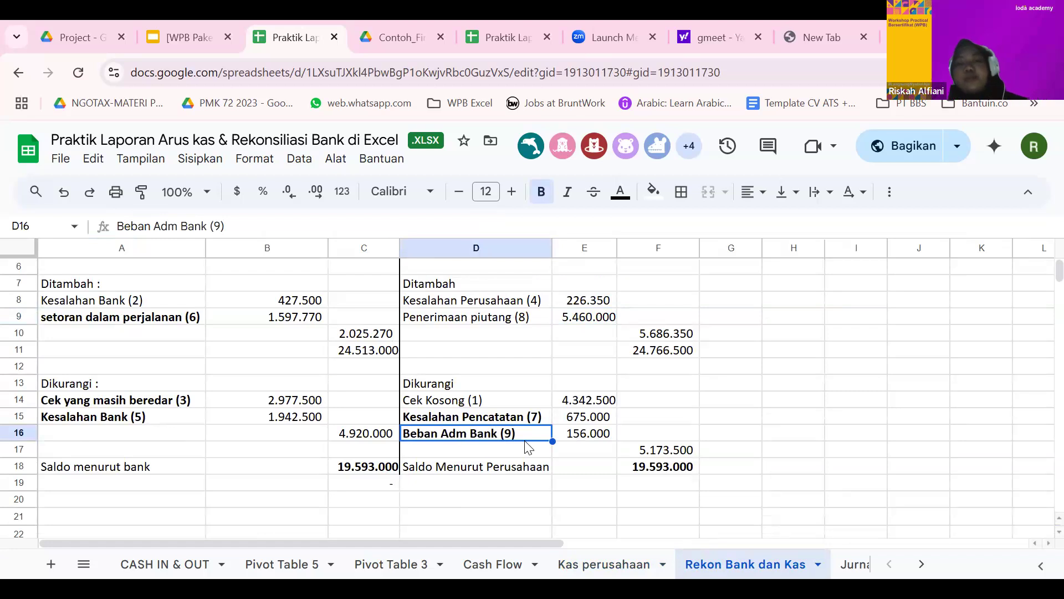
# Step: Compare the opening bank and company balances in row 5 with the adjusted balances in row 18 and the difference check in C19
pyautogui.click(370, 470)
pyautogui.click(381, 483)
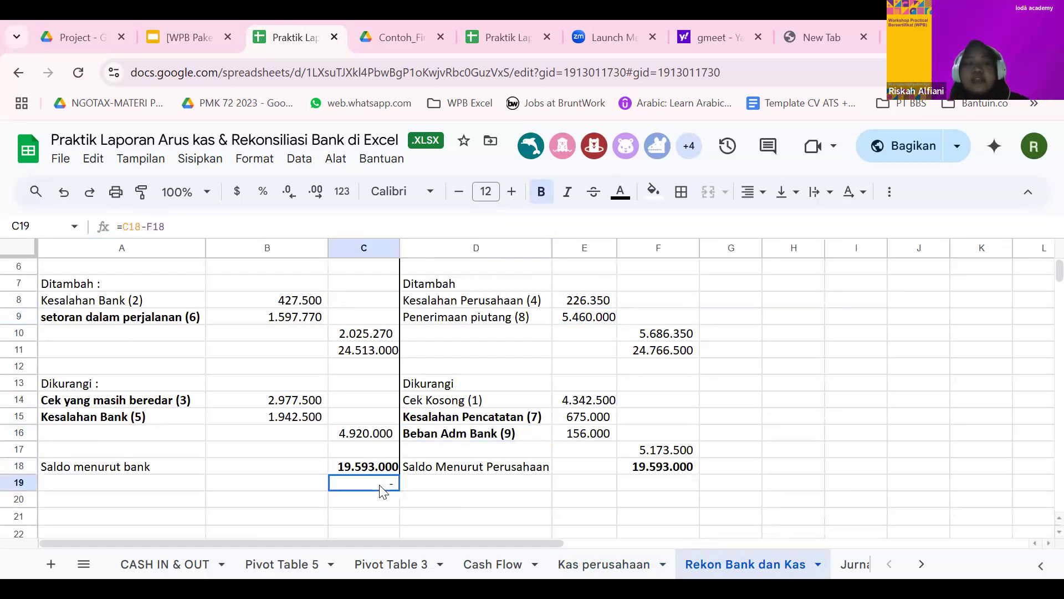
pyautogui.scroll(2, 383, 492)
pyautogui.scroll(-2, 383, 493)
pyautogui.scroll(2, 392, 509)
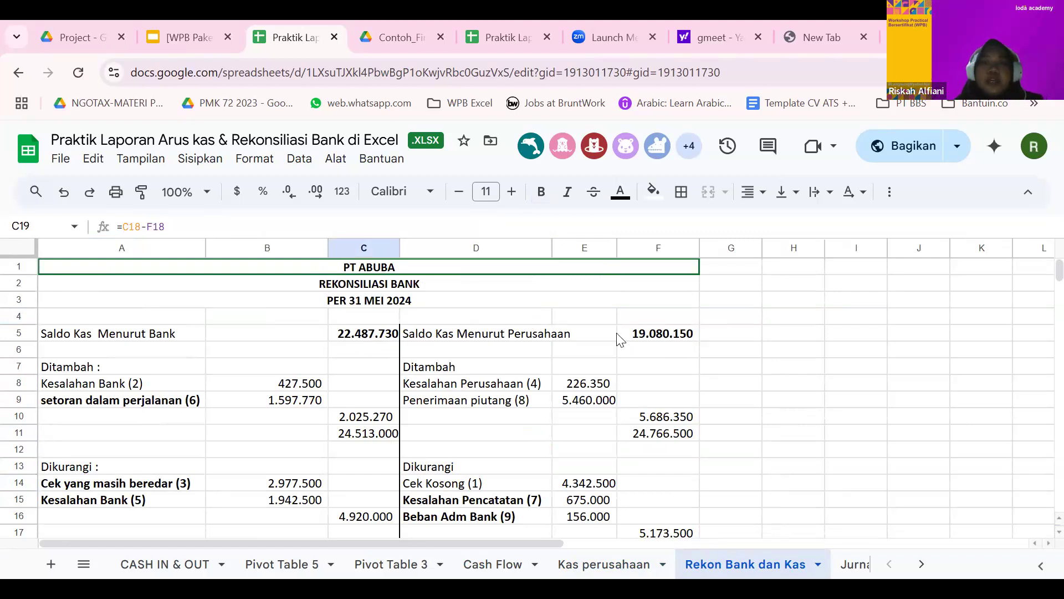
pyautogui.click(674, 335)
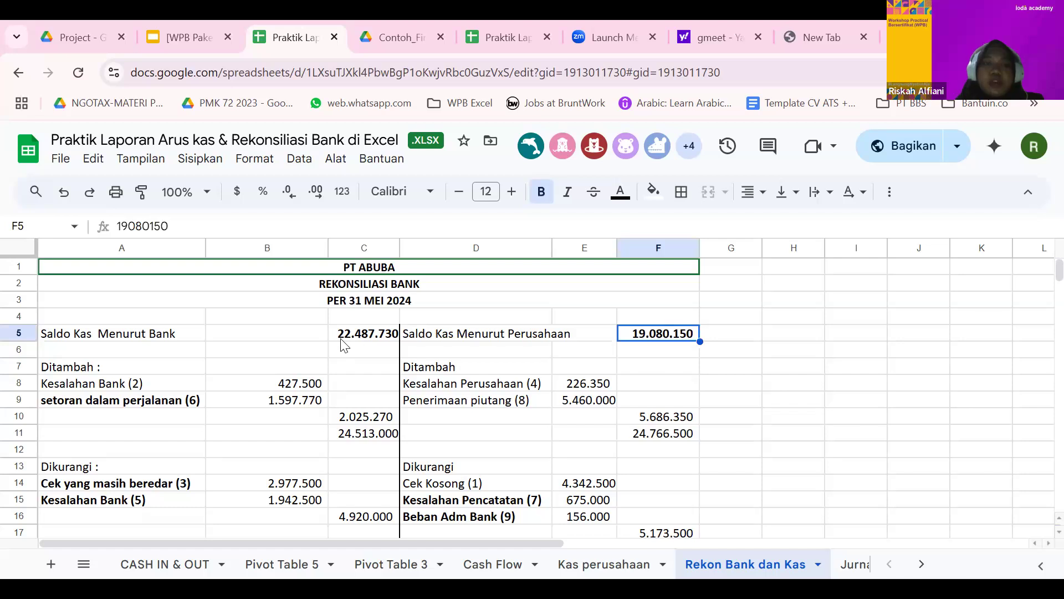
pyautogui.click(360, 332)
pyautogui.scroll(-3, 471, 383)
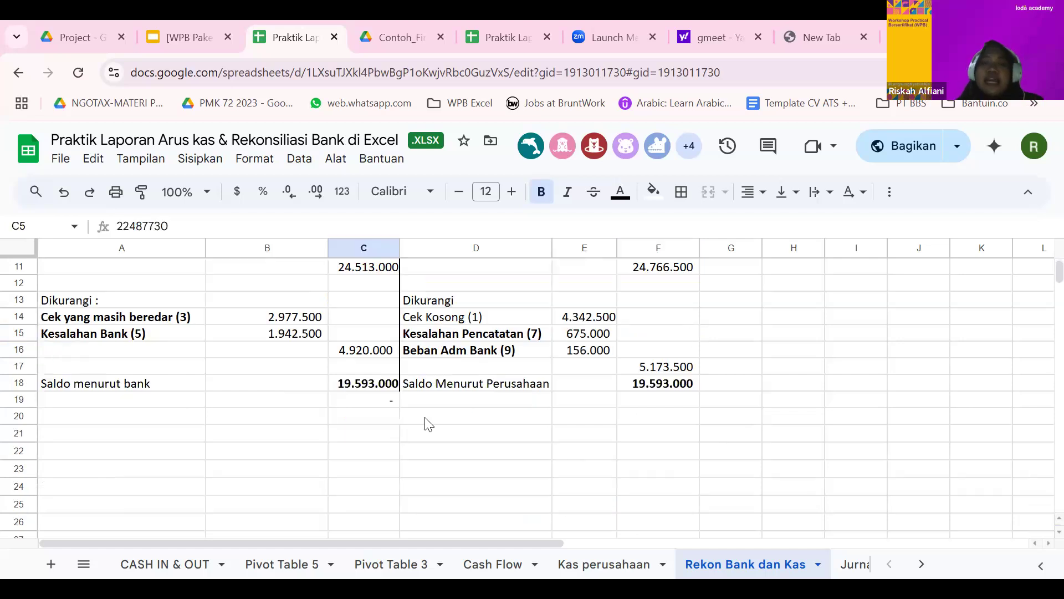
pyautogui.click(383, 386)
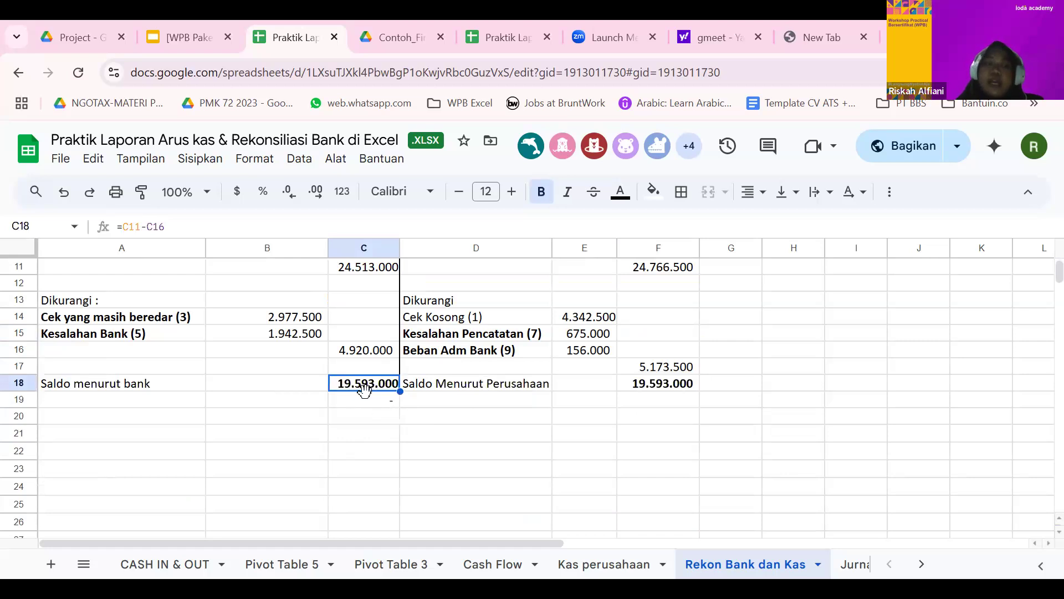
pyautogui.click(358, 397)
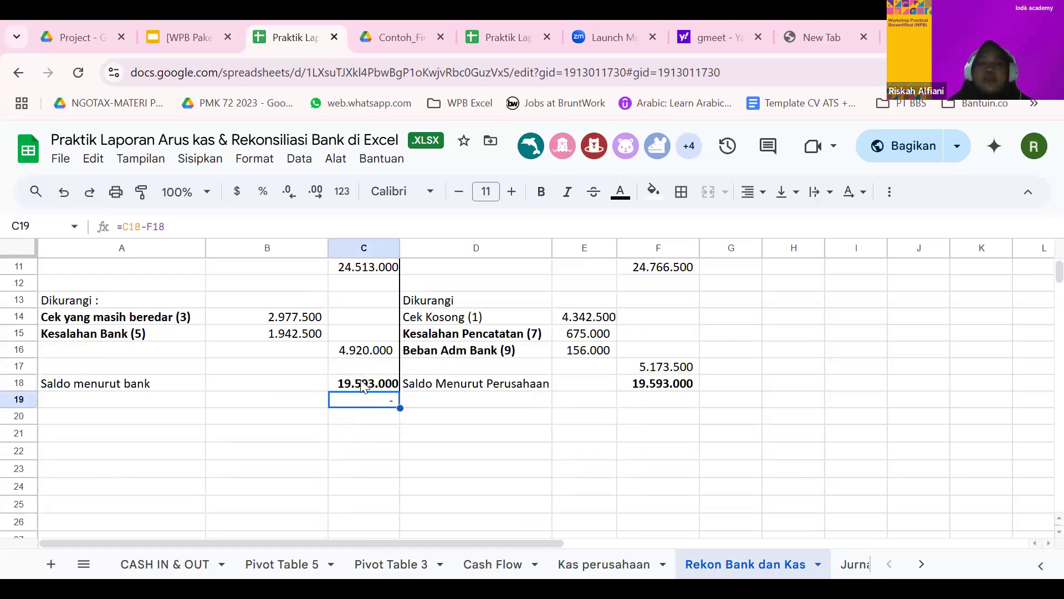
# Step: Remove the bold from the setoran dalam perjalanan (6), Cek yang masih beredar (3) and Kesalahan Bank (5) labels in column A
pyautogui.scroll(4, 361, 383)
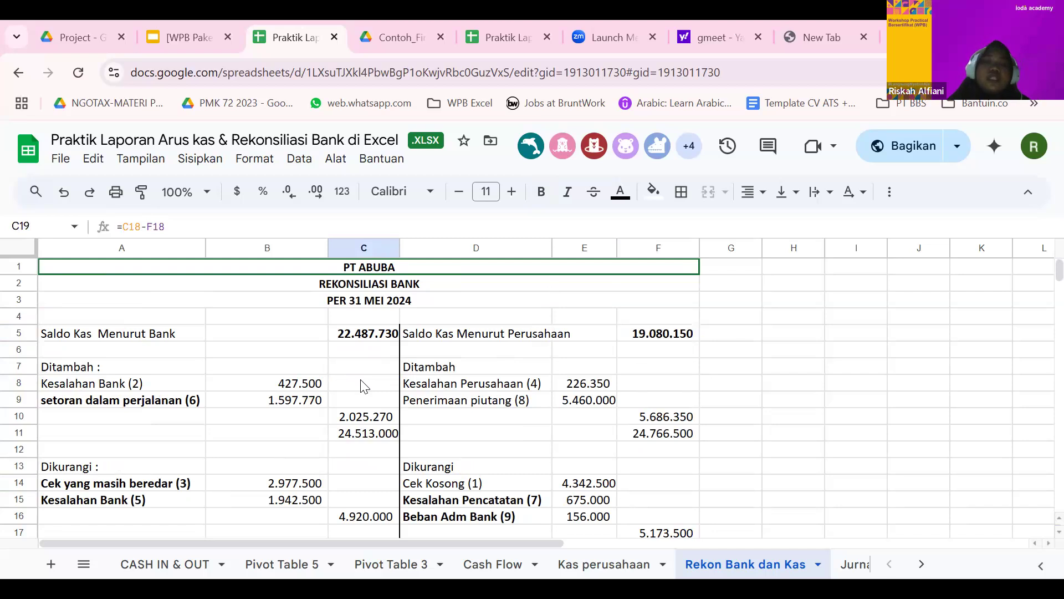
pyautogui.scroll(-3, 363, 386)
pyautogui.scroll(3, 100, 413)
pyautogui.click(101, 403)
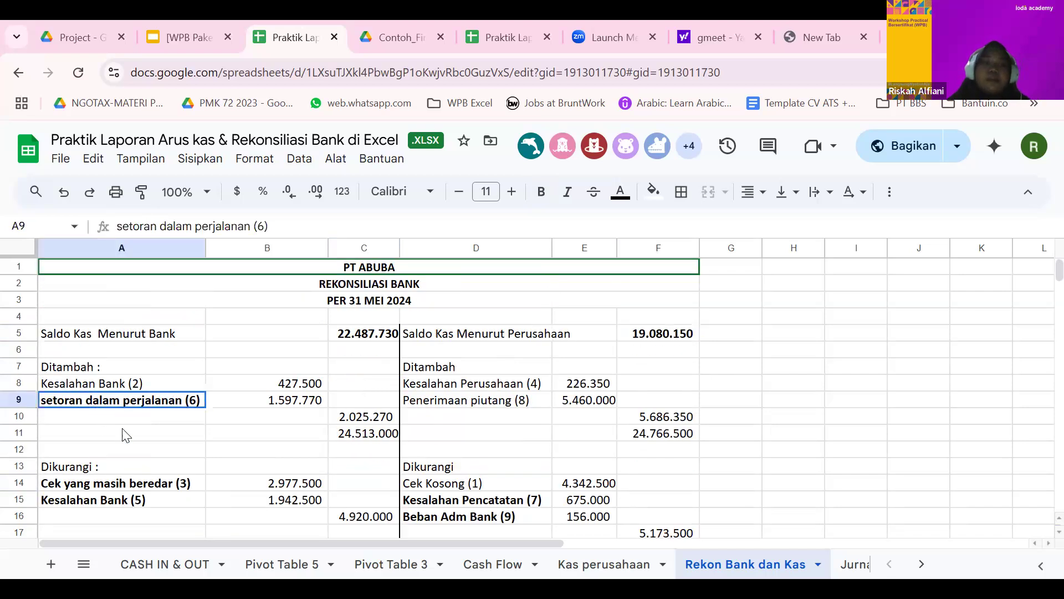
pyautogui.hotkey('ctrl', 'b')
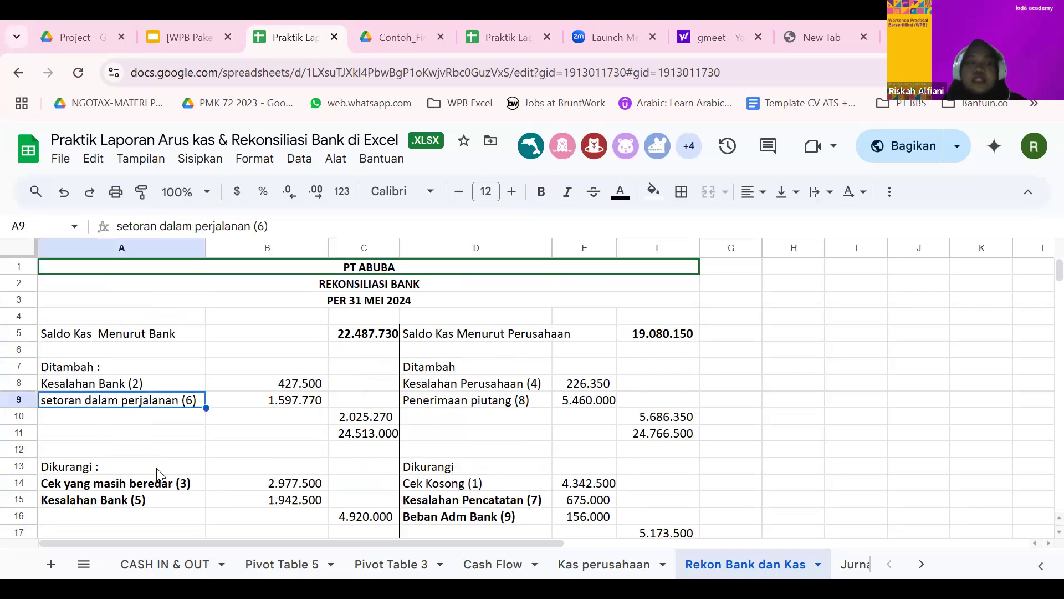
pyautogui.click(167, 483)
pyautogui.hotkey('ctrl', 'b')
pyautogui.click(183, 501)
pyautogui.hotkey('ctrl', 'b')
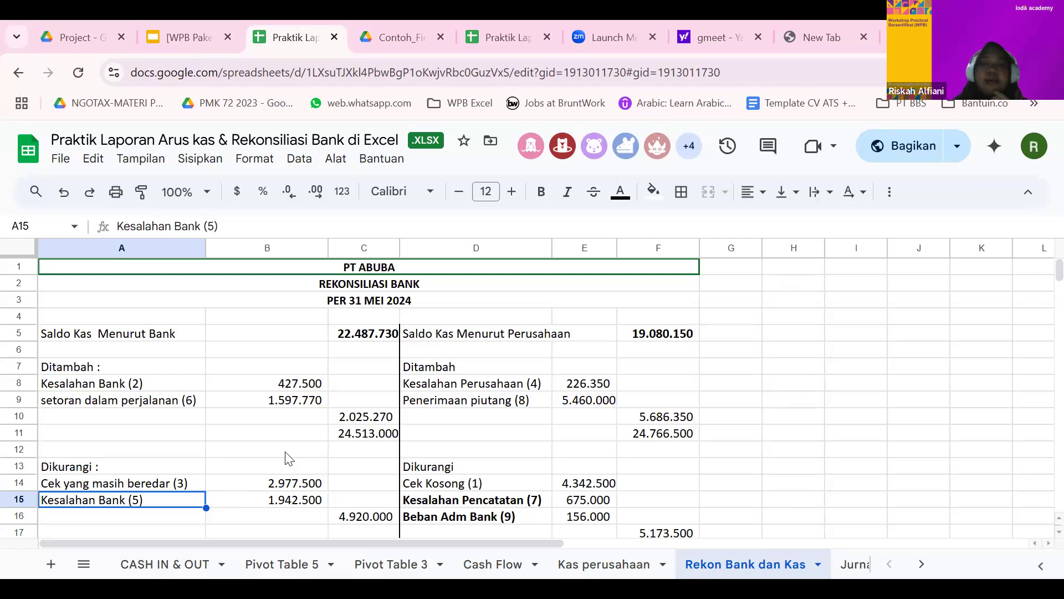
# Step: Reduce the browser zoom to 90% and review the whole PT Abuba reconciliation from the opening balances to the difference check
pyautogui.scroll(-2, 284, 456)
pyautogui.scroll(2, 284, 456)
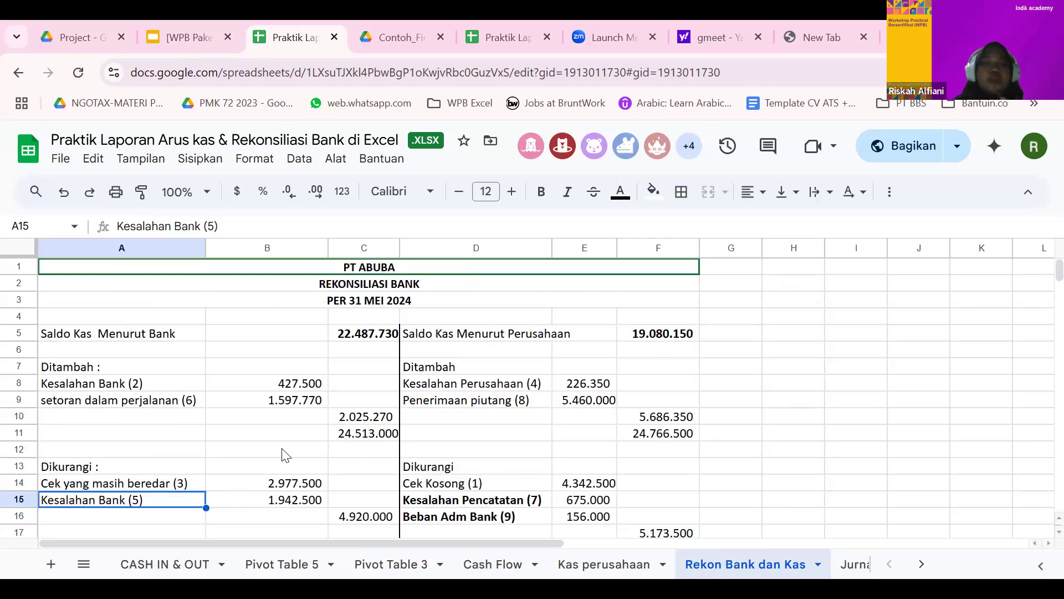
pyautogui.scroll(-2, 284, 455)
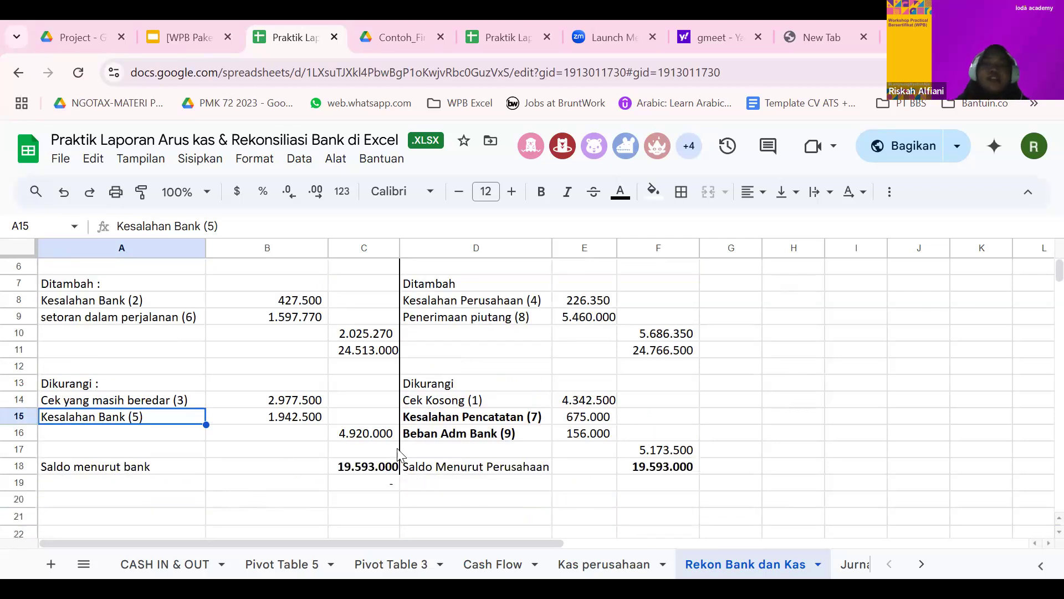
pyautogui.hotkey('ctrl', '-')
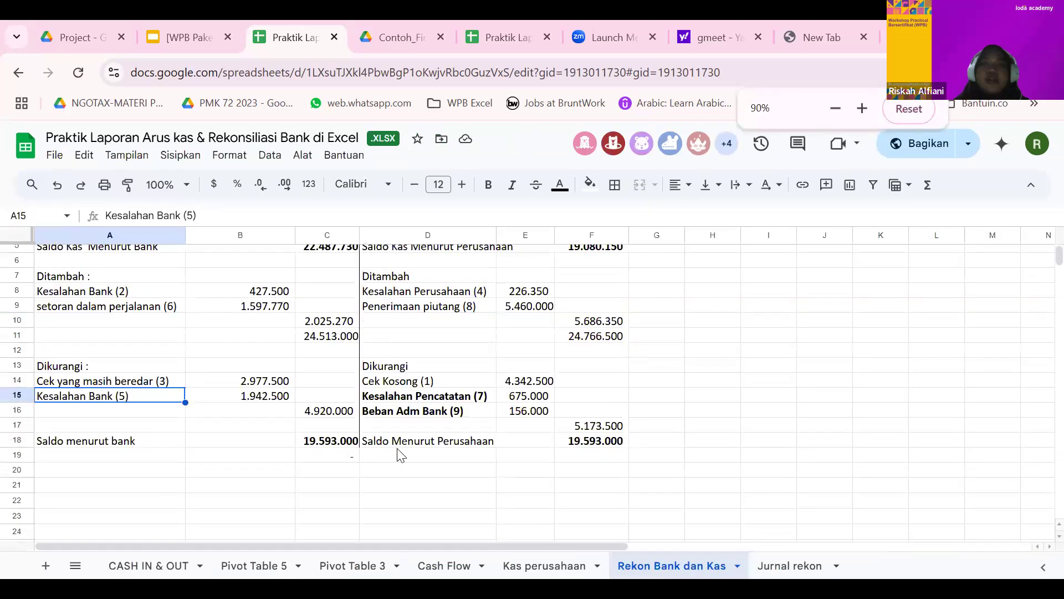
pyautogui.scroll(2, 398, 453)
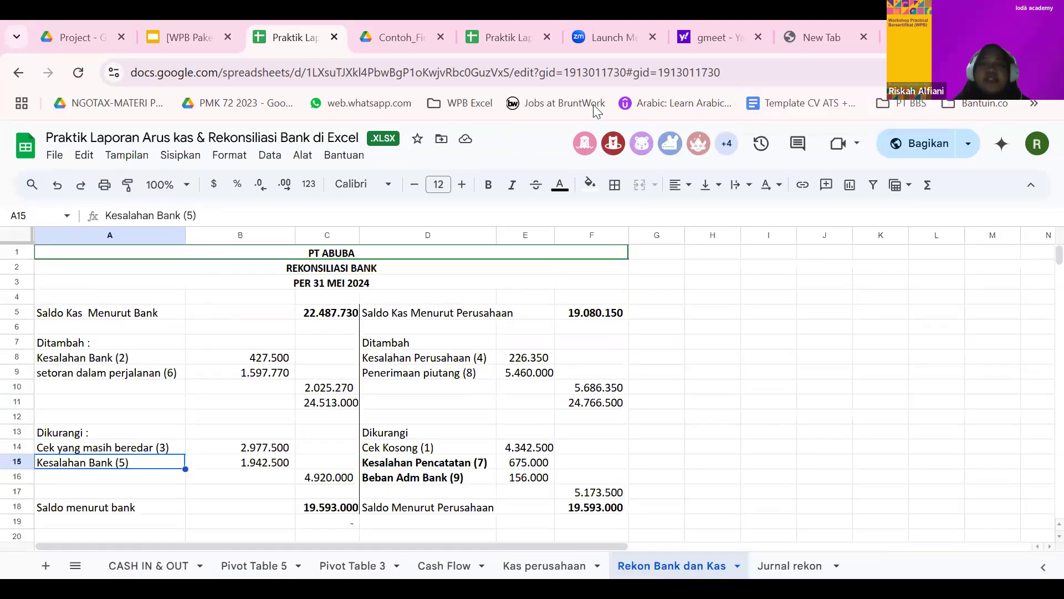